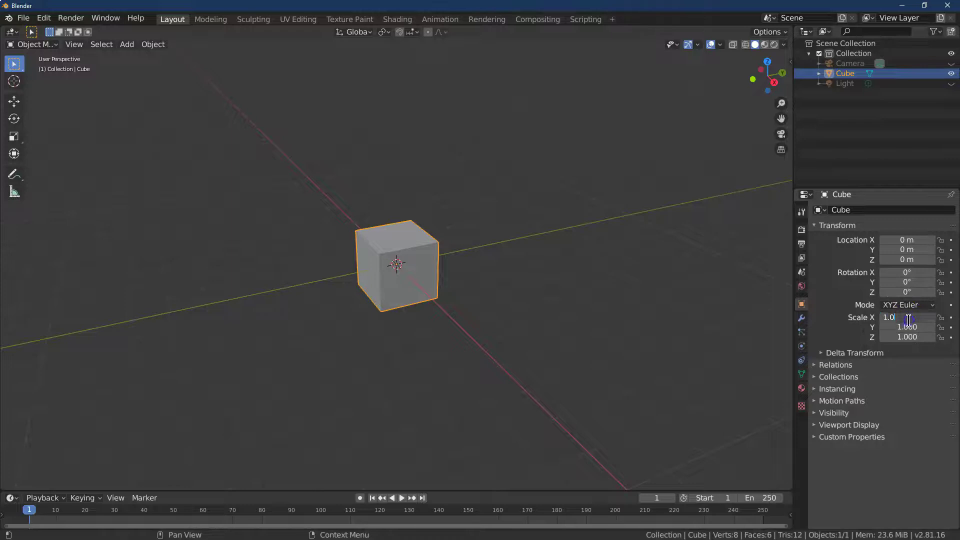
# Stretch the default cube into a box by setting its scale to 2 on Y and 0.7 on Z
pyautogui.write('2')
pyautogui.press('Return')
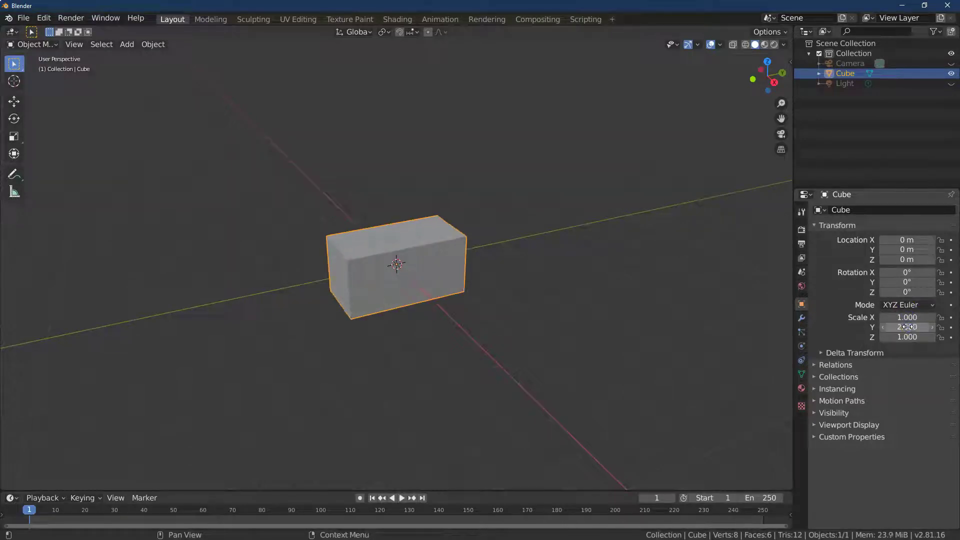
pyautogui.doubleClick(908, 338)
pyautogui.write('.7')
pyautogui.press('Return')
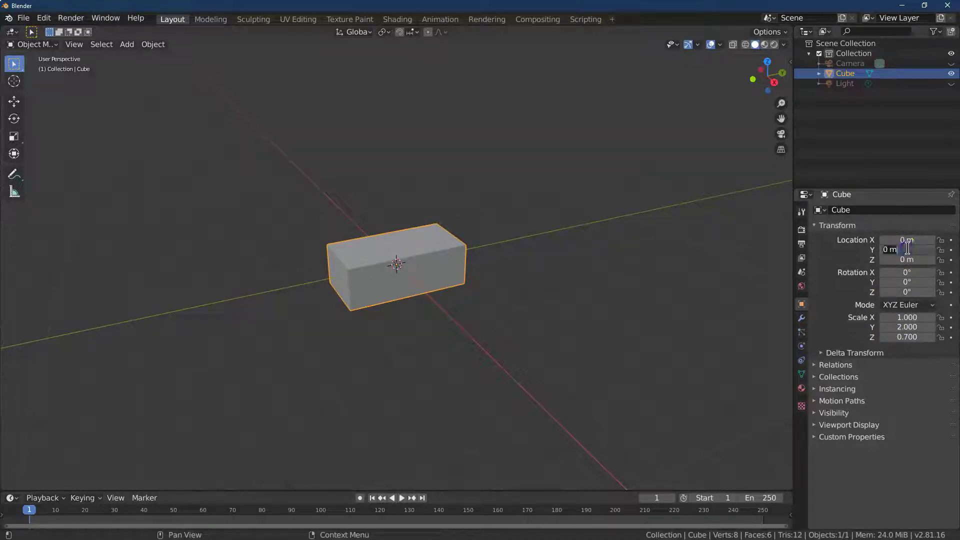
# Set the box's location to 1 m on X and 2 m on Y
pyautogui.write('2')
pyautogui.press('Return')
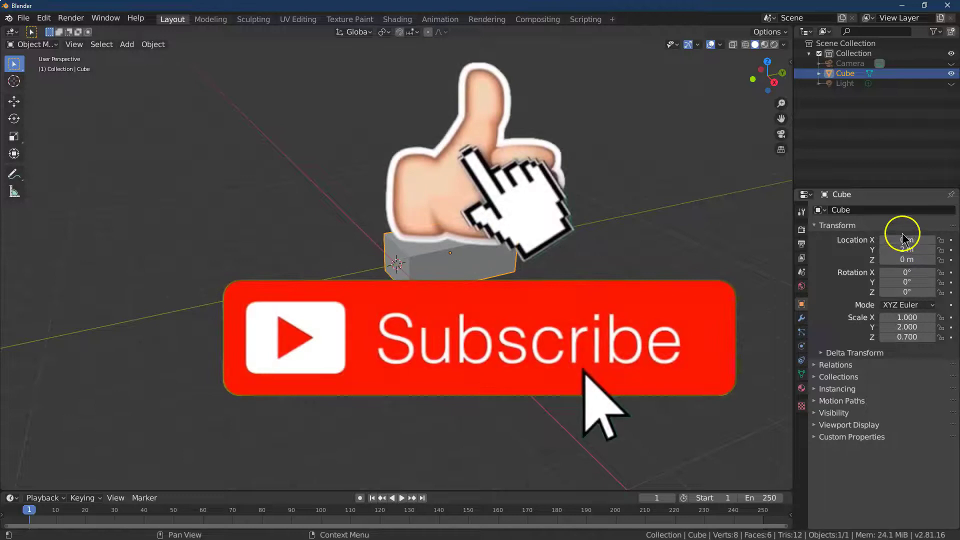
pyautogui.click(905, 242)
pyautogui.click(889, 271)
pyautogui.click(527, 304)
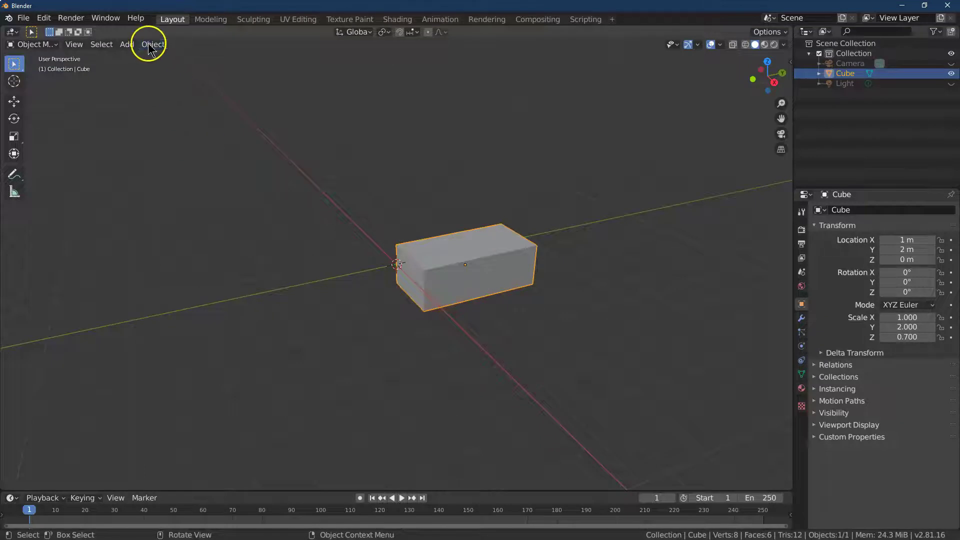
# Add a cylinder mesh with 10 vertices
pyautogui.click(127, 44)
pyautogui.moveTo(148, 57)
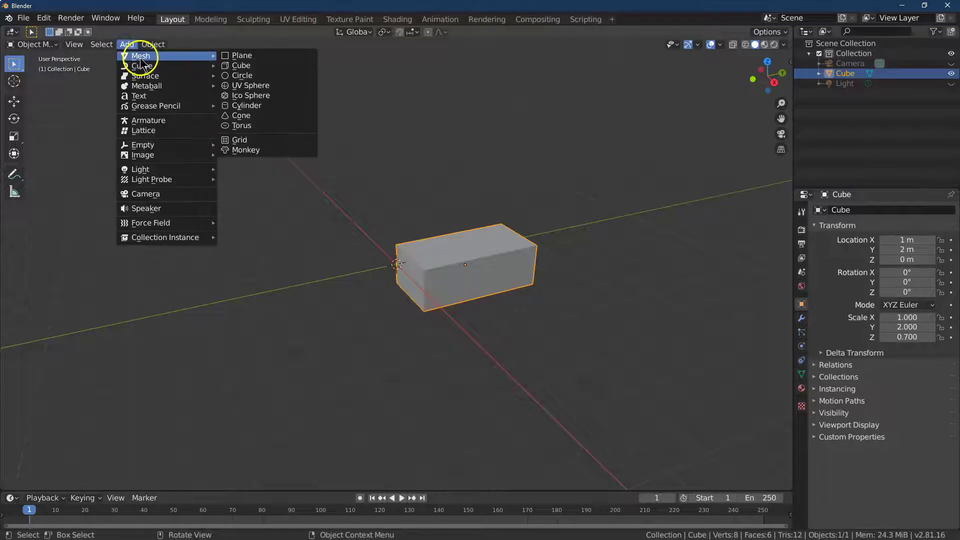
pyautogui.click(264, 107)
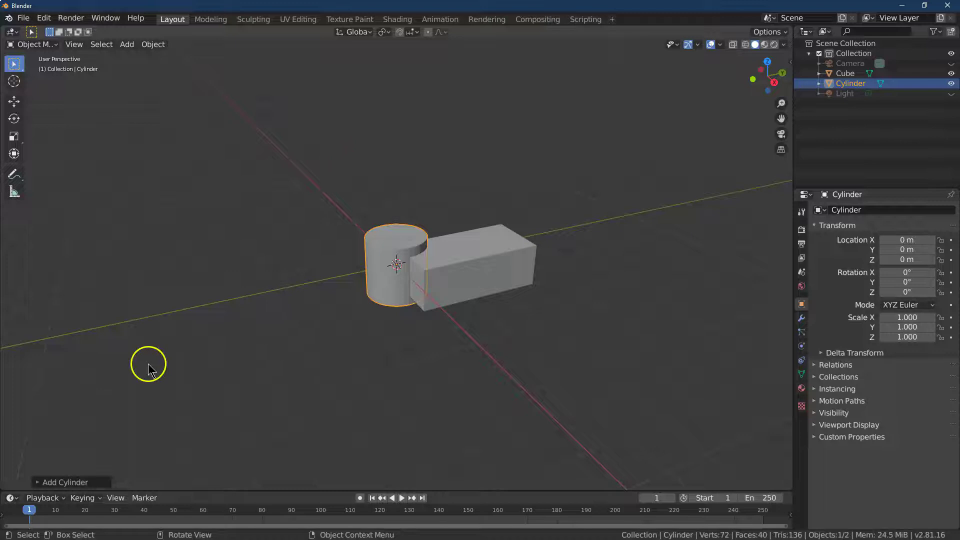
pyautogui.click(75, 482)
pyautogui.click(134, 361)
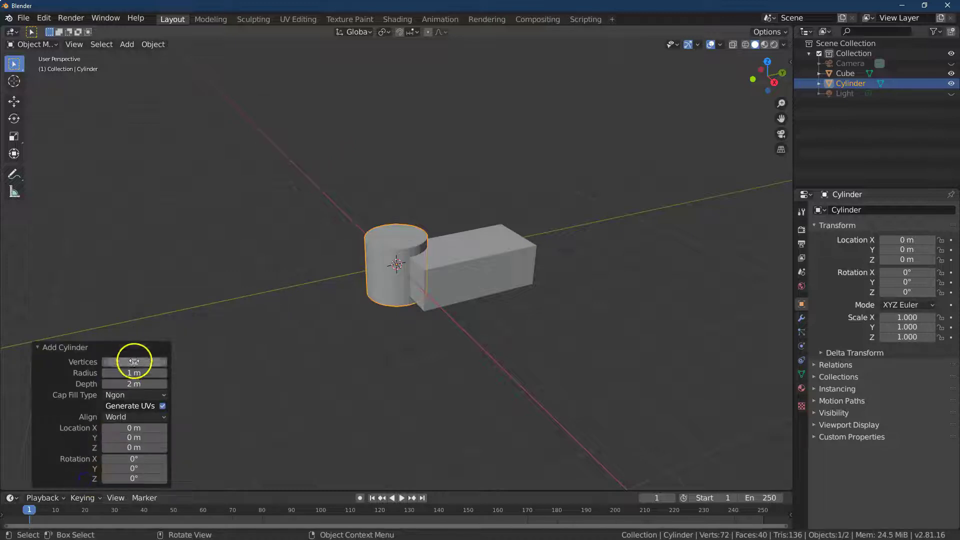
pyautogui.write('10')
pyautogui.press('Return')
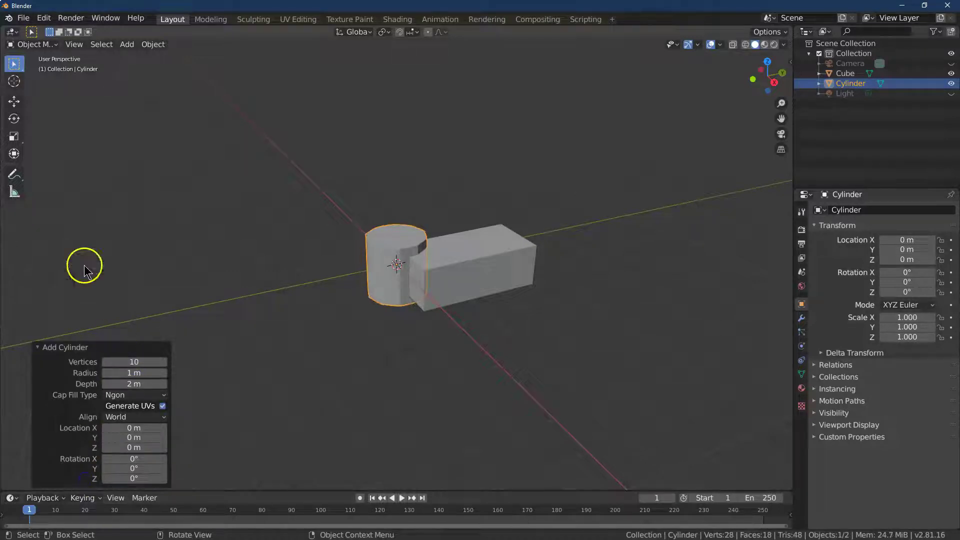
# Rotate the cylinder exactly 90° about the global Y axis
pyautogui.click(14, 119)
pyautogui.moveTo(404, 245); pyautogui.dragTo(418, 269)
pyautogui.click(131, 445)
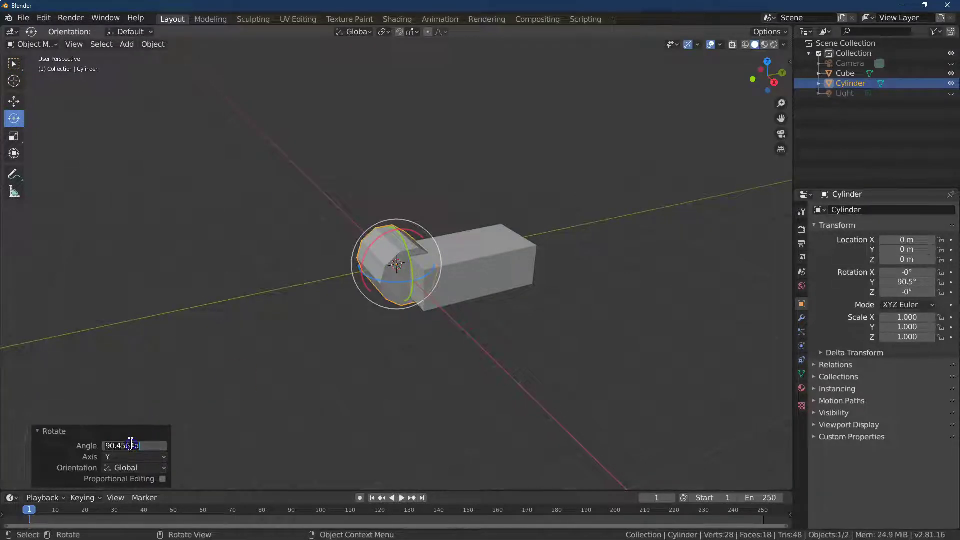
pyautogui.write('90')
pyautogui.press('Return')
# Move the cylinder into the box's long side at about X 1.585 m, Y 2.397 m, and scale it uniformly to about 0.633
pyautogui.click(14, 102)
pyautogui.moveTo(425, 259); pyautogui.dragTo(508, 300)
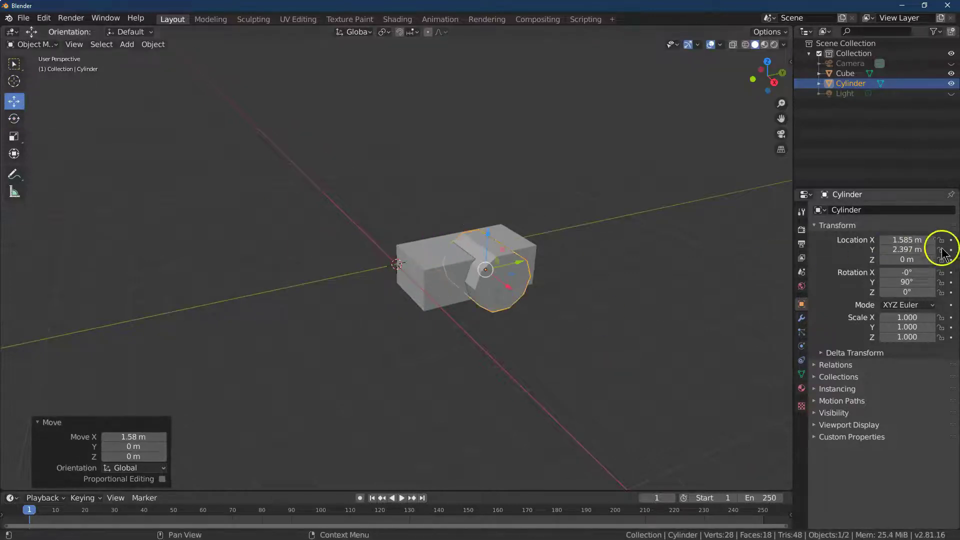
pyautogui.click(14, 136)
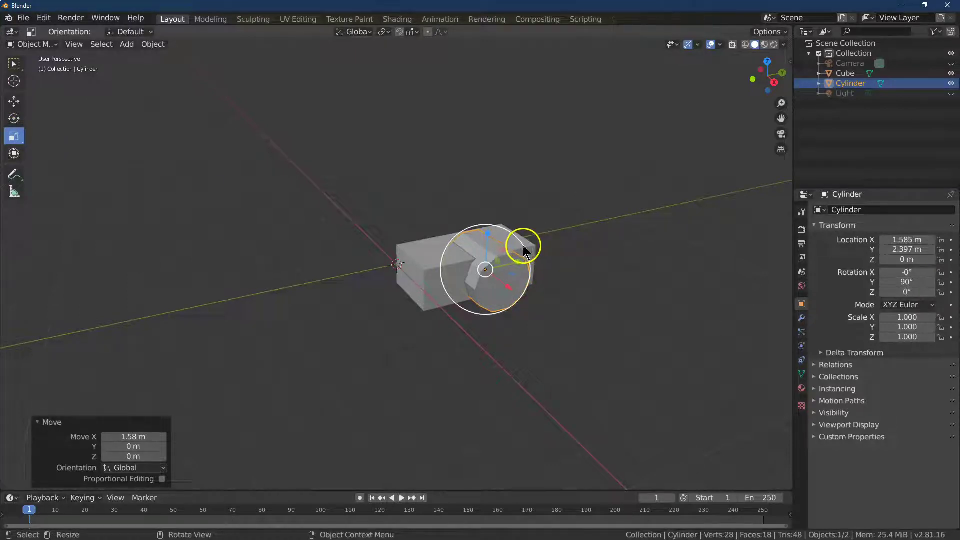
pyautogui.moveTo(524, 250); pyautogui.dragTo(513, 256)
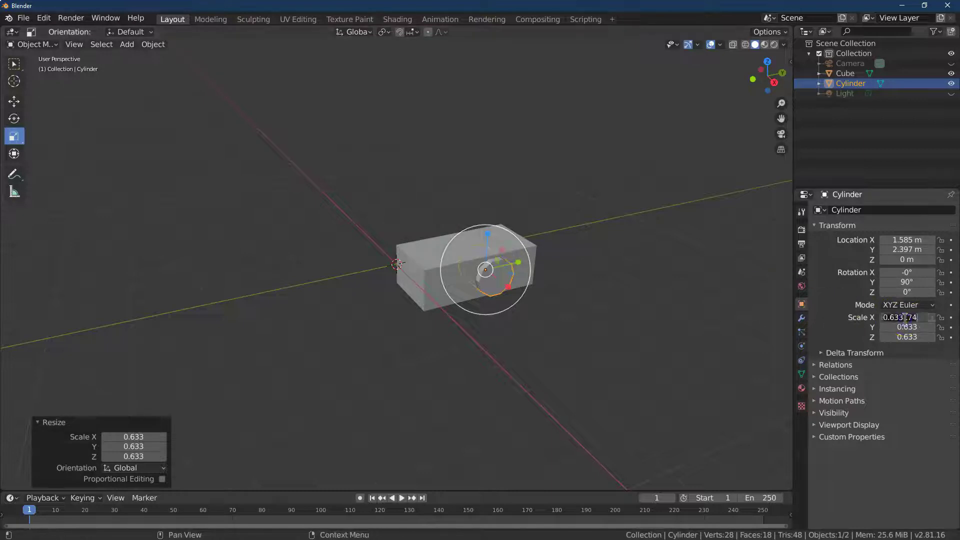
# Set the cylinder's scale to 0.85 on X, 0.85 on Y and 0.45 on Z
pyautogui.click(780, 103)
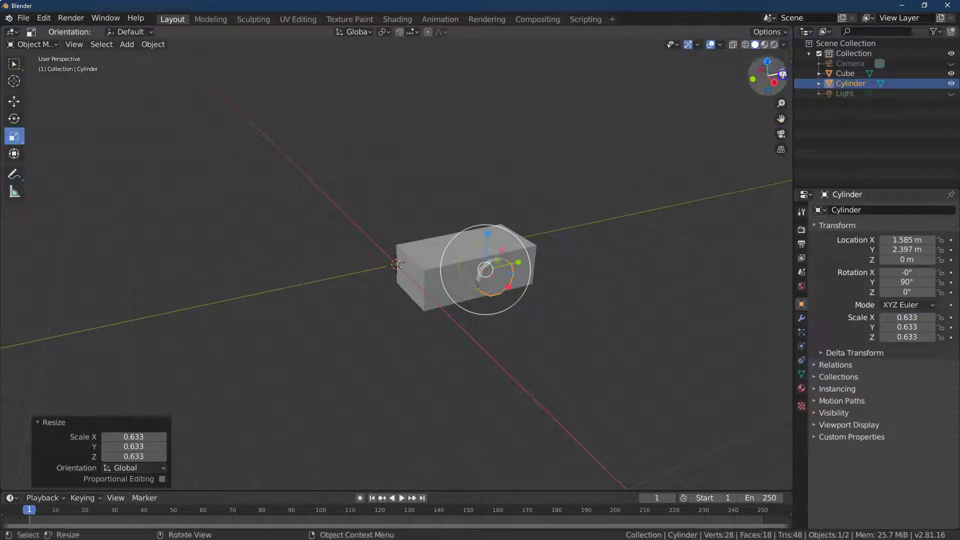
pyautogui.moveTo(780, 103); pyautogui.dragTo(713, 115)
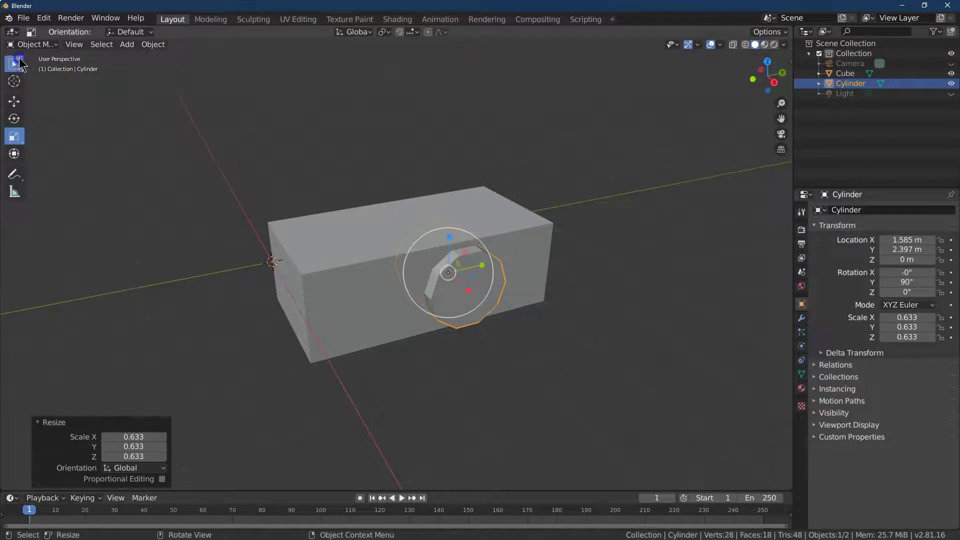
pyautogui.press('w')
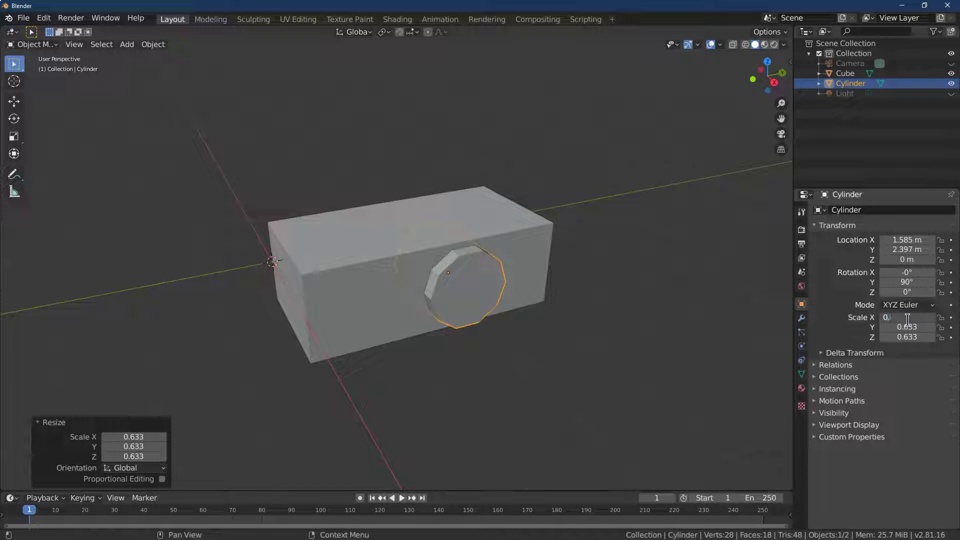
pyautogui.press('Return')
pyautogui.click(908, 326)
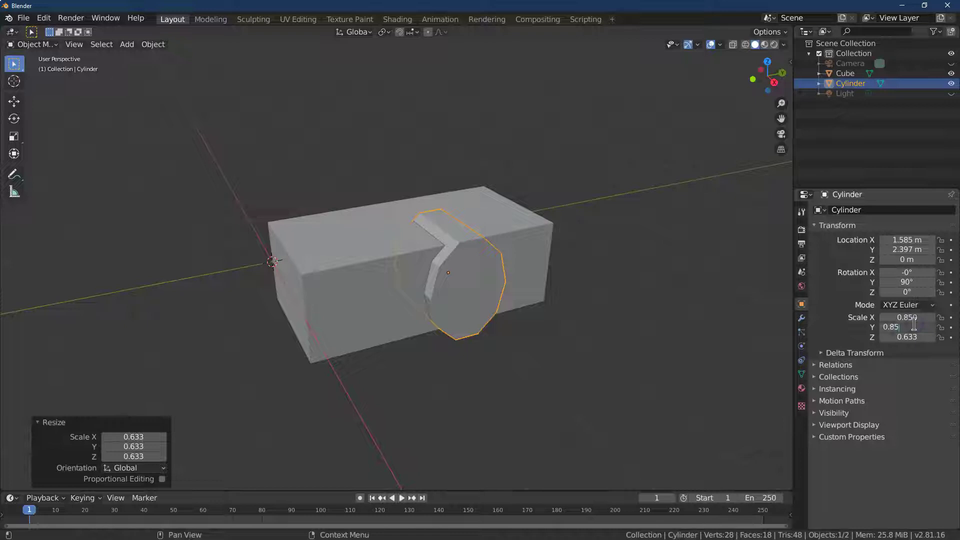
pyautogui.write('0.85')
pyautogui.press('Return')
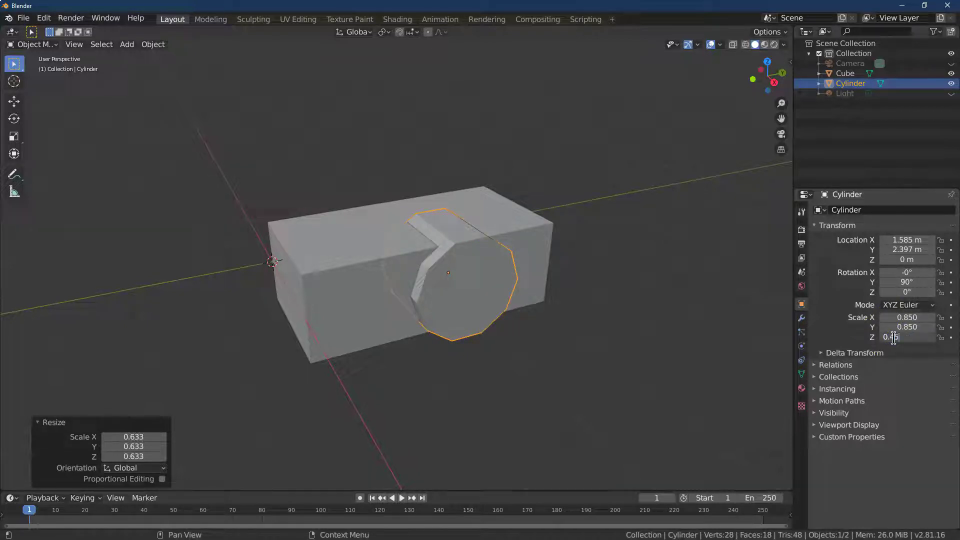
pyautogui.press('Return')
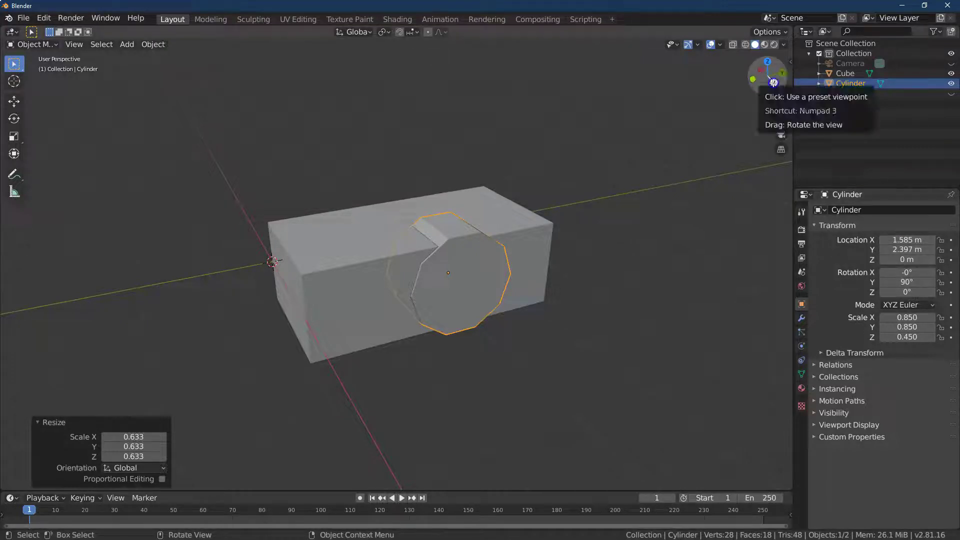
# Set the cylinder's location to X 1.6 m, Y 2 m and Z -0.45 m
pyautogui.click(774, 82)
pyautogui.click(907, 250)
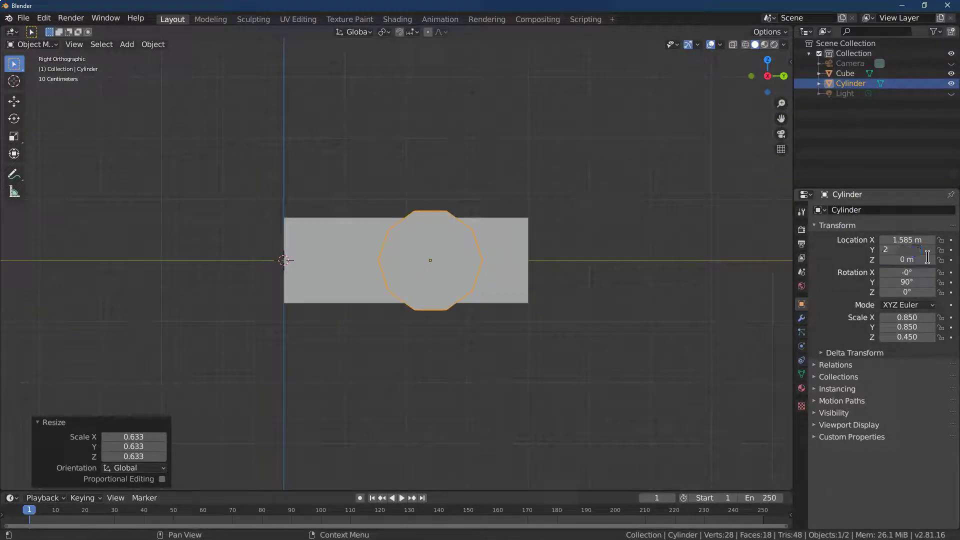
pyautogui.press('Return')
pyautogui.click(910, 241)
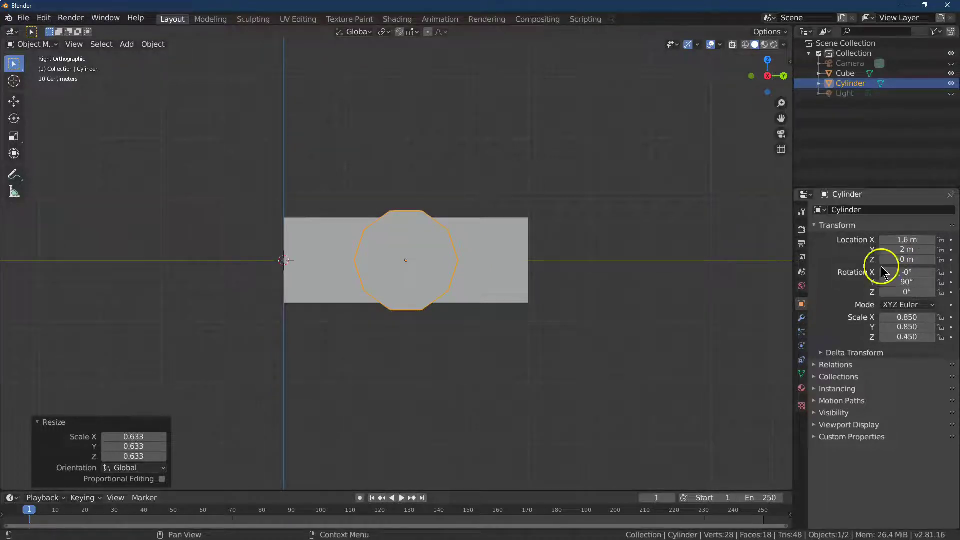
pyautogui.moveTo(768, 75); pyautogui.dragTo(87, 119)
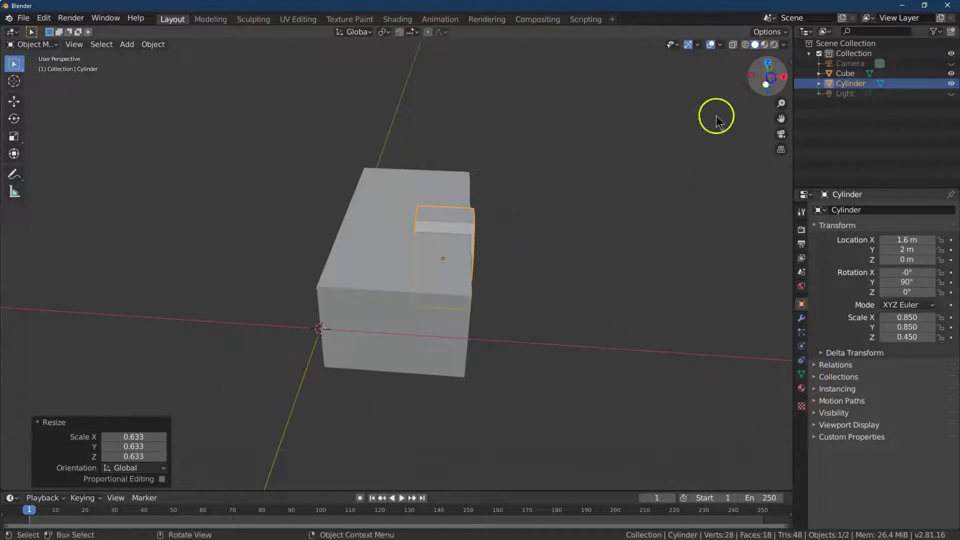
pyautogui.click(909, 258)
pyautogui.write('-0.45')
pyautogui.press('Return')
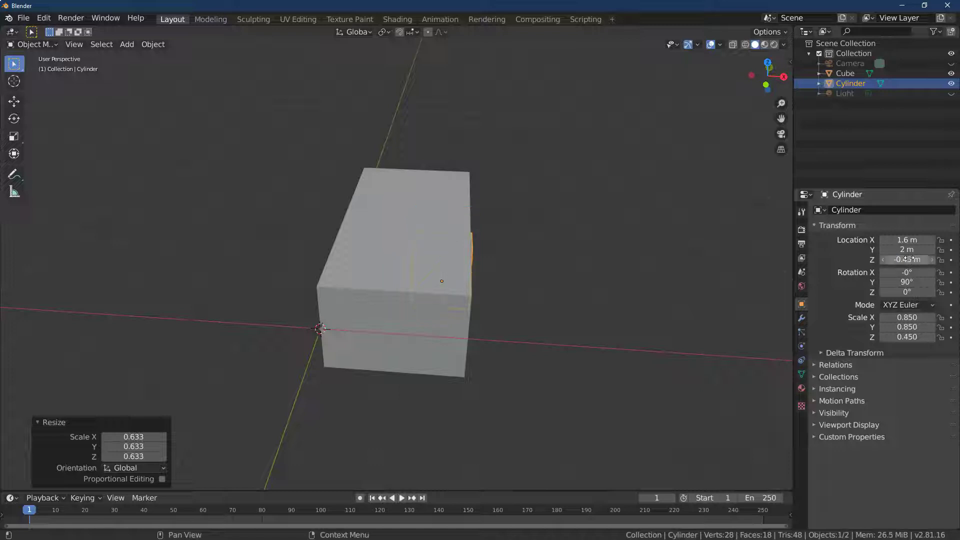
pyautogui.moveTo(785, 85); pyautogui.dragTo(689, 48)
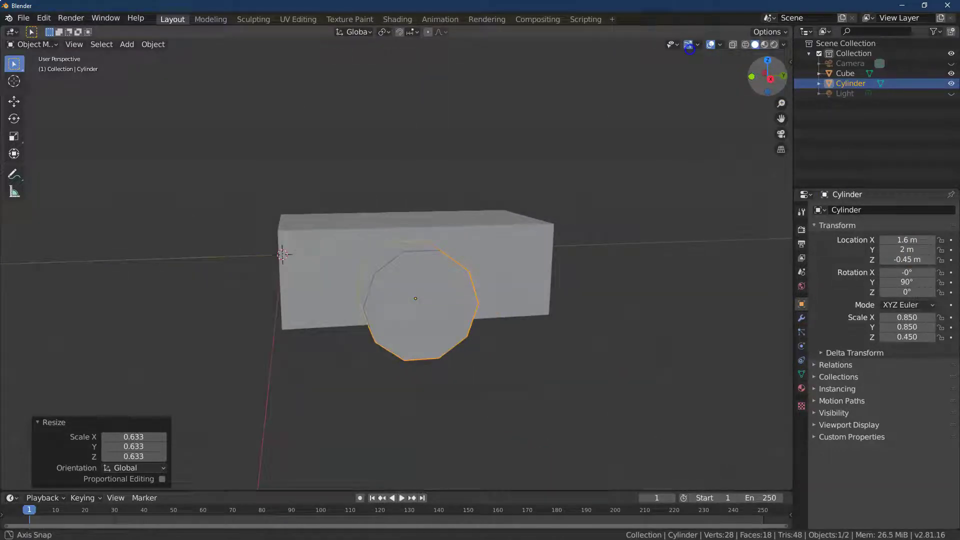
pyautogui.moveTo(690, 48); pyautogui.dragTo(765, 78)
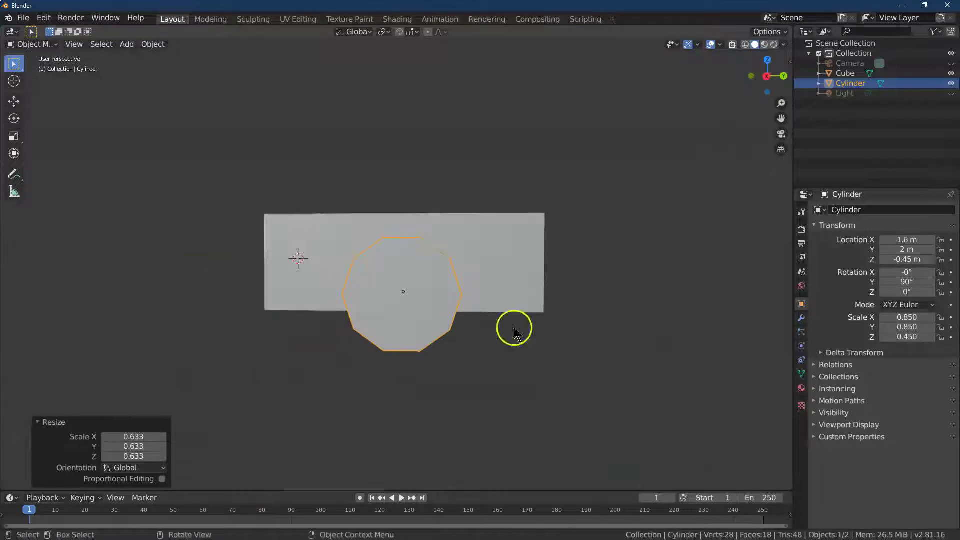
pyautogui.click(769, 77)
pyautogui.click(769, 77)
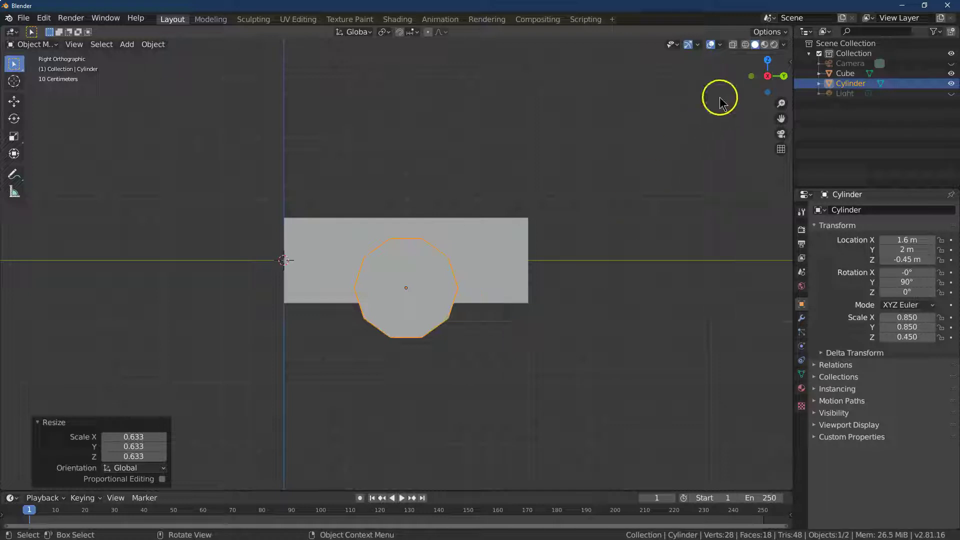
# Change the surface shader of the box's material to Glossy BSDF
pyautogui.moveTo(769, 79); pyautogui.dragTo(670, 200)
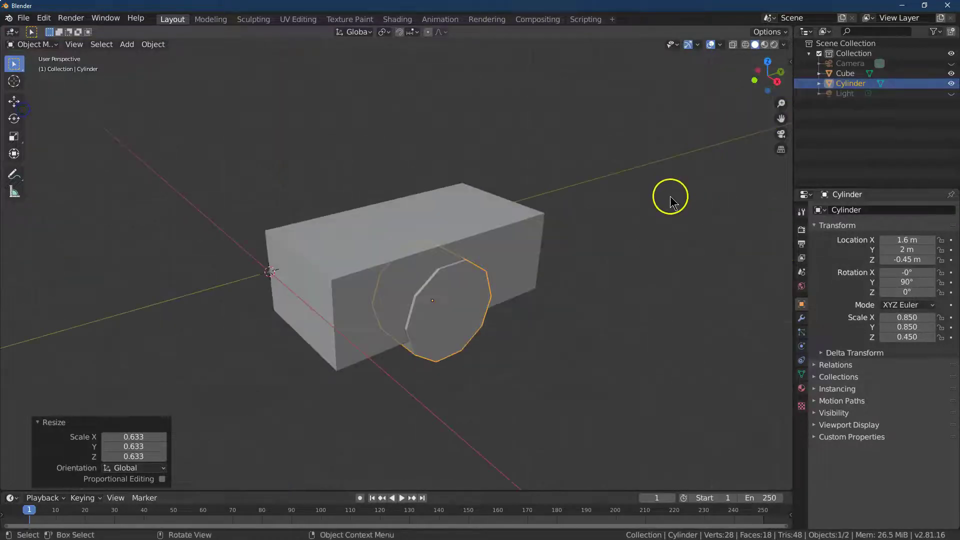
pyautogui.click(493, 250)
pyautogui.click(801, 388)
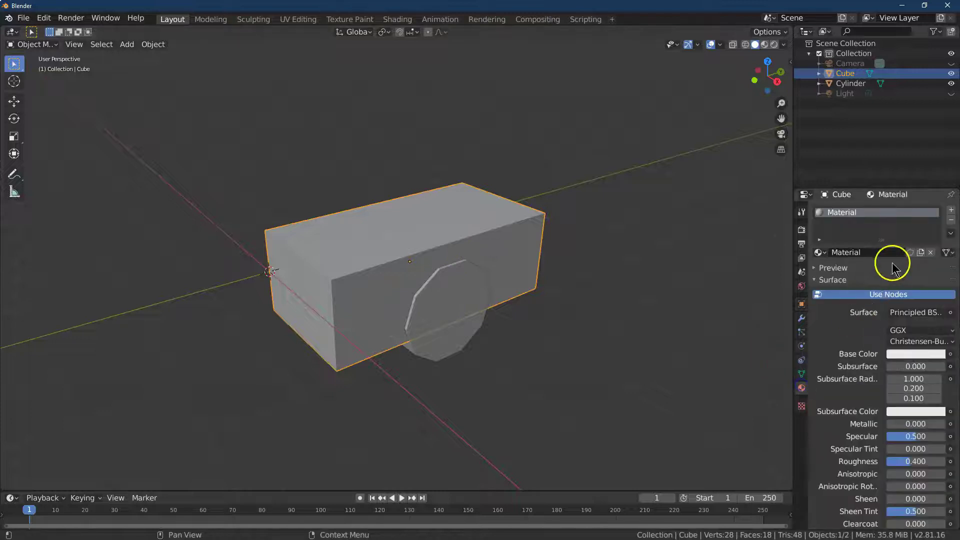
pyautogui.click(910, 314)
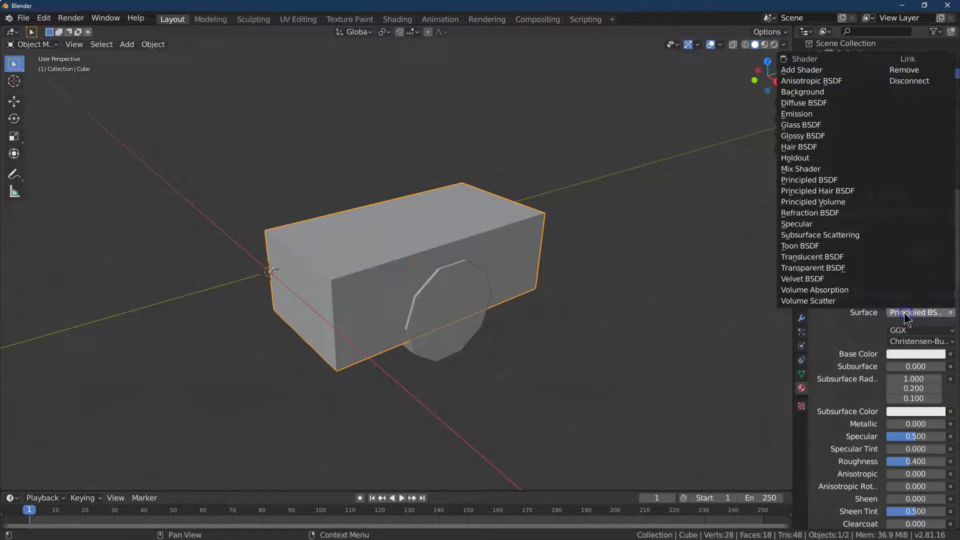
pyautogui.click(845, 136)
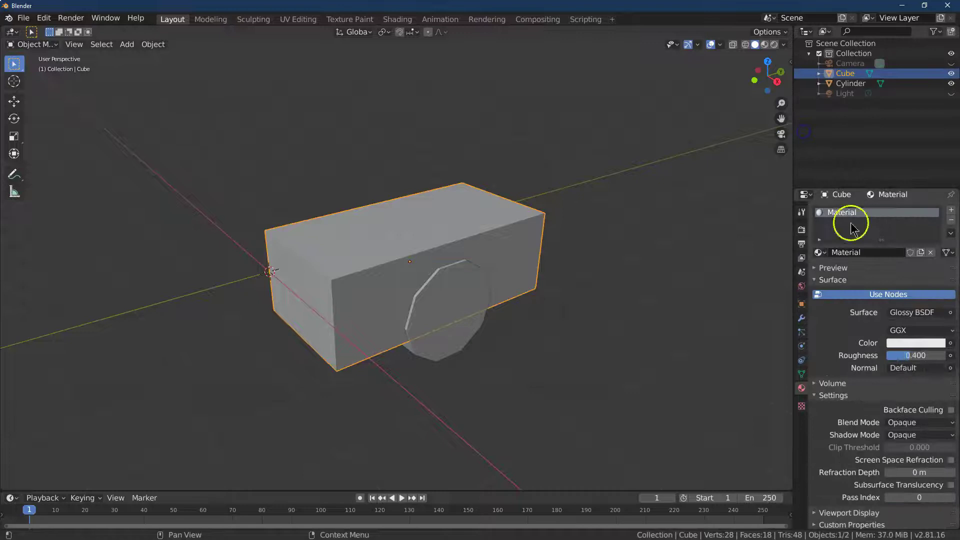
# Give the box's glossy material the hex colour 214fc6 and a roughness of 0.6
pyautogui.click(919, 343)
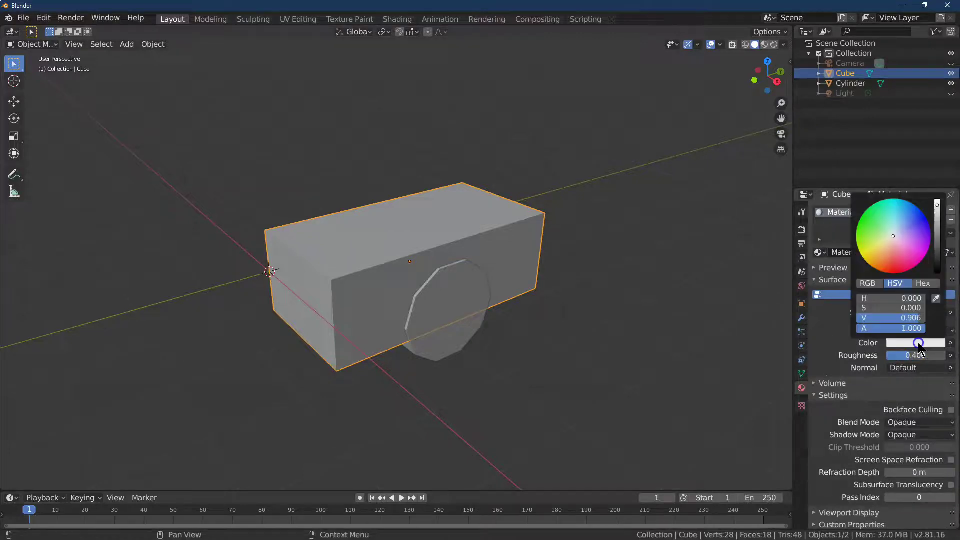
pyautogui.click(924, 283)
pyautogui.click(914, 298)
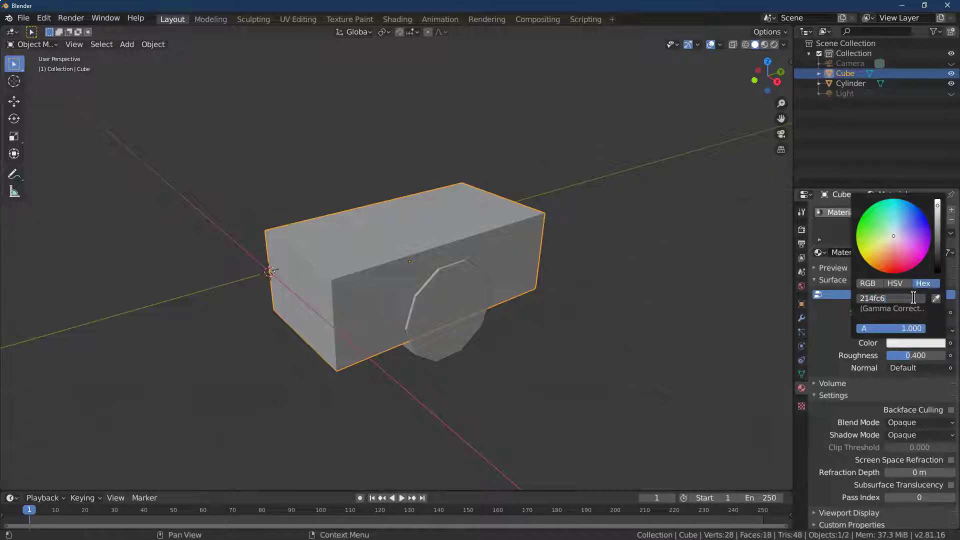
pyautogui.press('Return')
pyautogui.click(910, 355)
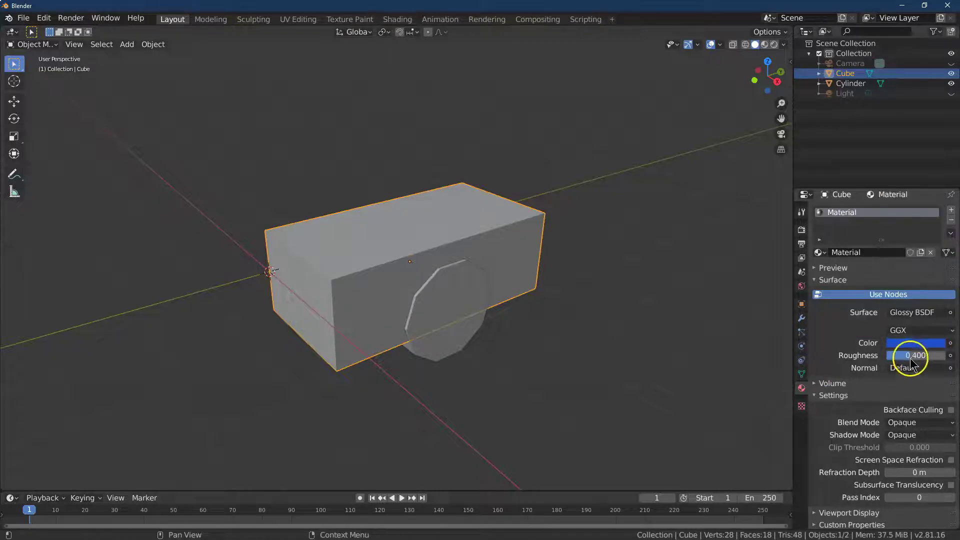
pyautogui.press('Return')
# Rename the box's material to main and show the viewport in Material Preview shading
pyautogui.doubleClick(851, 253)
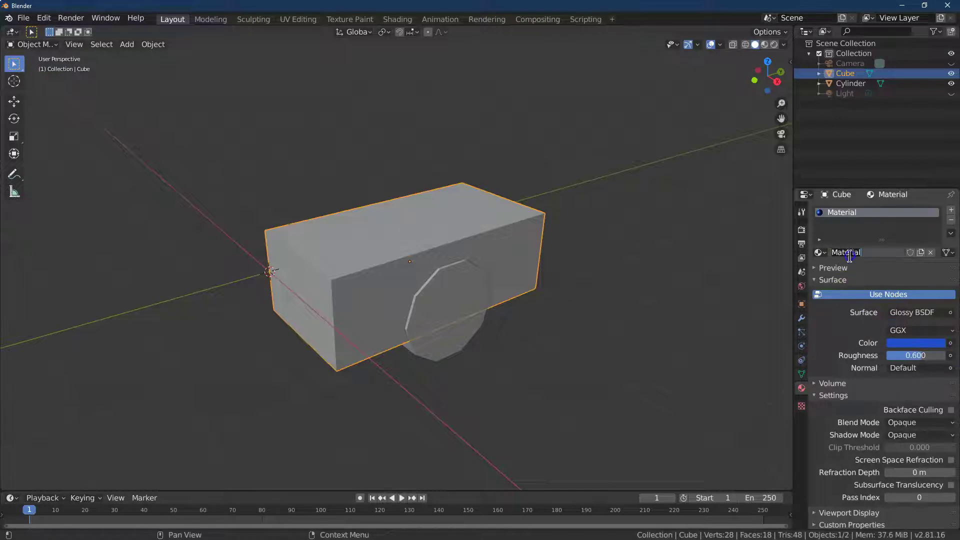
pyautogui.write('main')
pyautogui.press('Return')
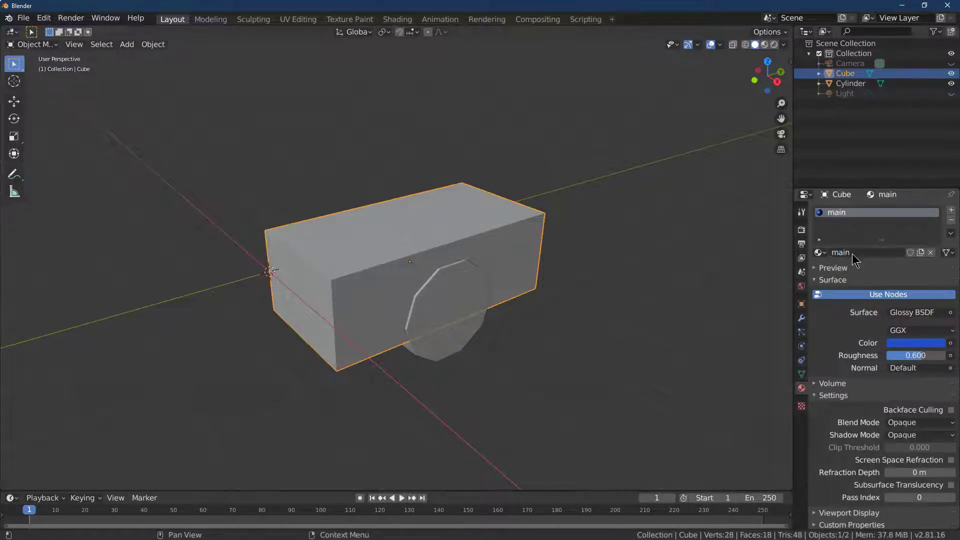
pyautogui.click(764, 45)
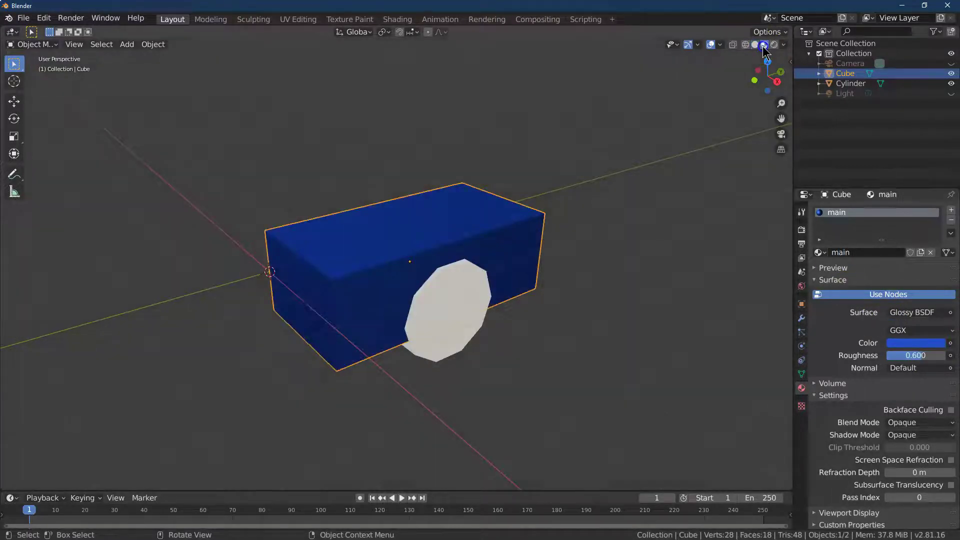
# Assign the existing main material to the cylinder
pyautogui.click(429, 324)
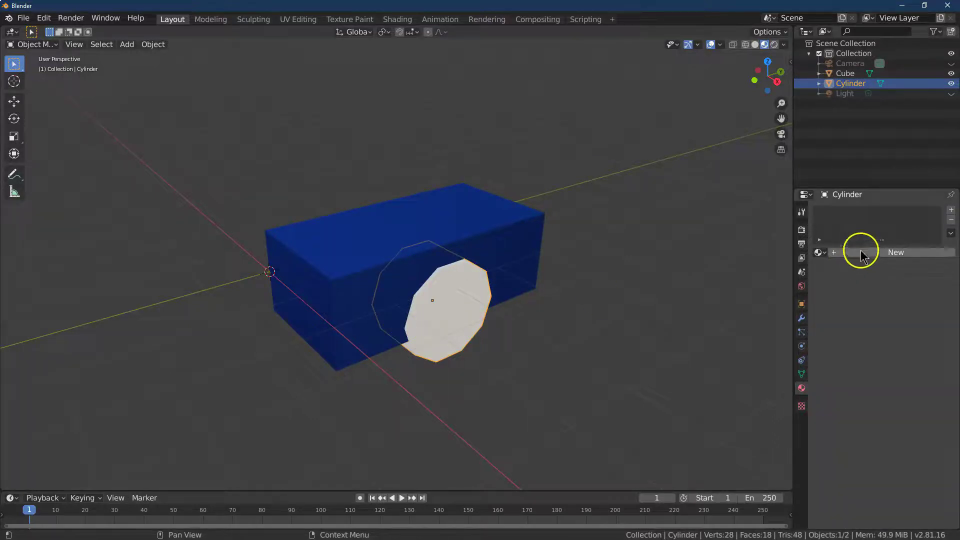
pyautogui.click(820, 253)
pyautogui.click(830, 268)
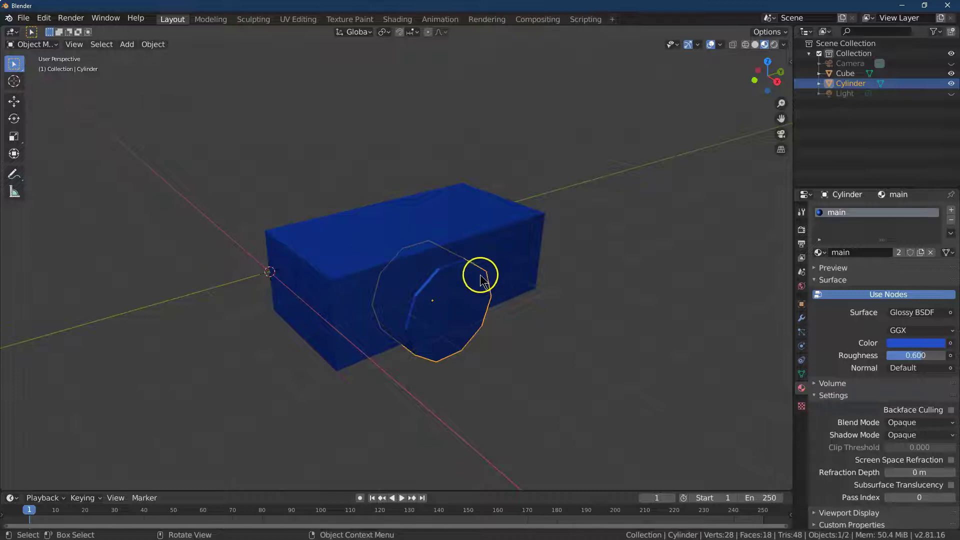
# Add a Boolean modifier set to Difference on the box with the cylinder as its object, and apply it
pyautogui.click(488, 240)
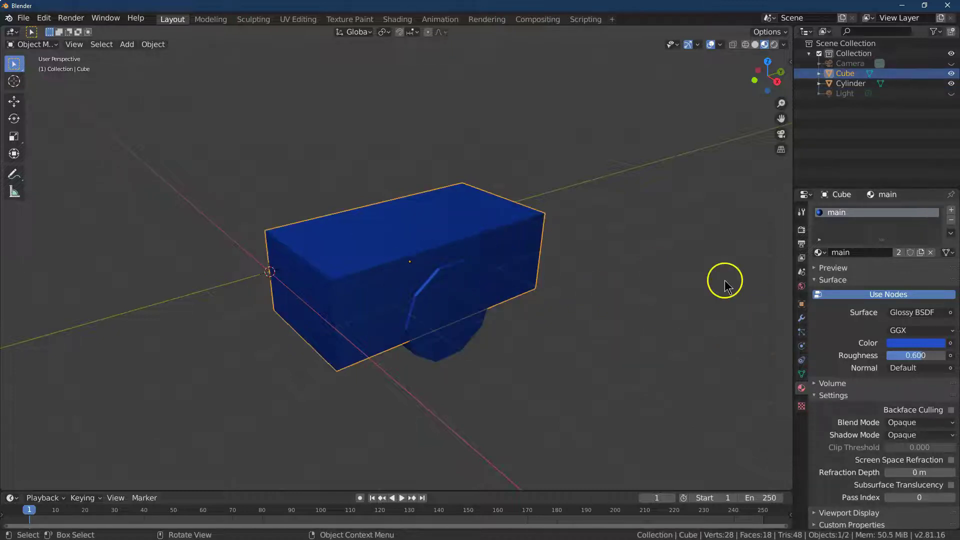
pyautogui.click(801, 318)
pyautogui.click(839, 212)
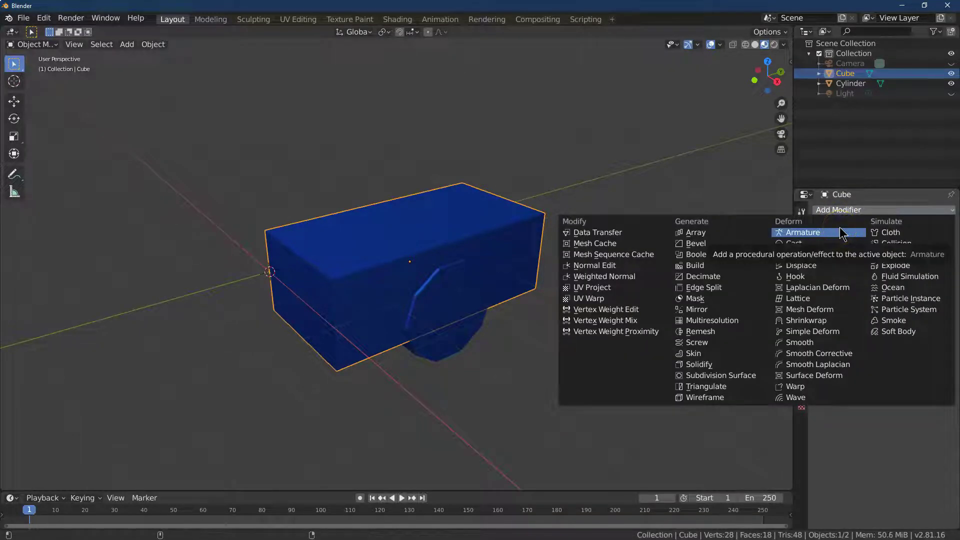
pyautogui.click(708, 255)
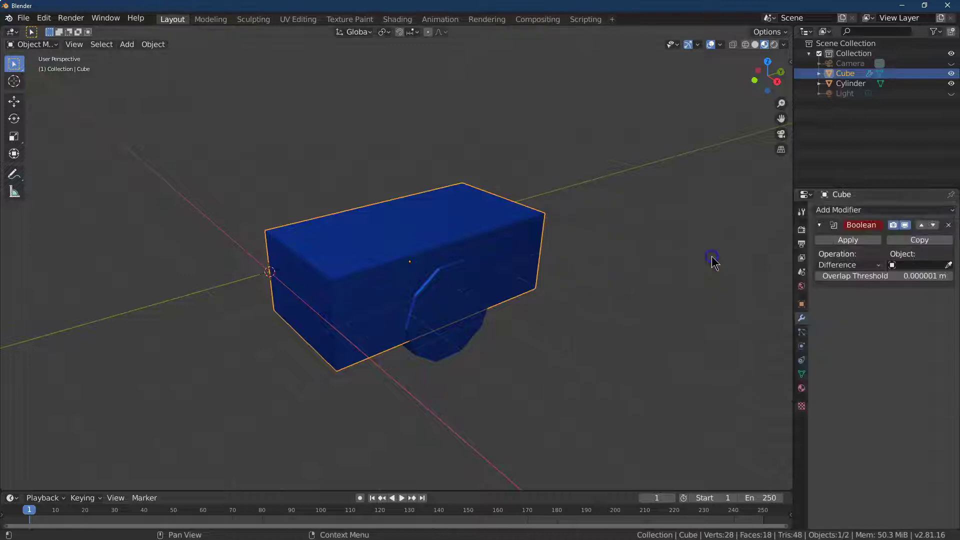
pyautogui.click(948, 266)
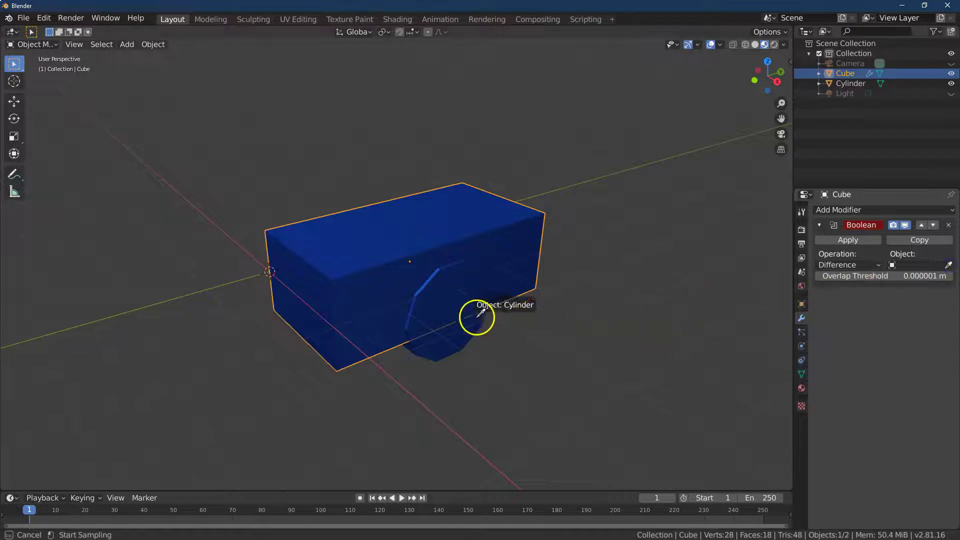
pyautogui.click(462, 325)
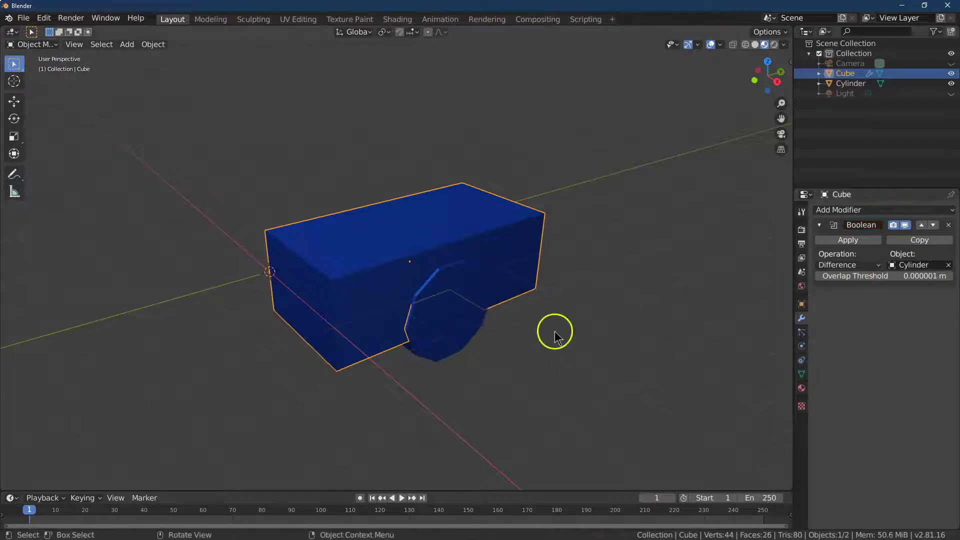
pyautogui.click(852, 240)
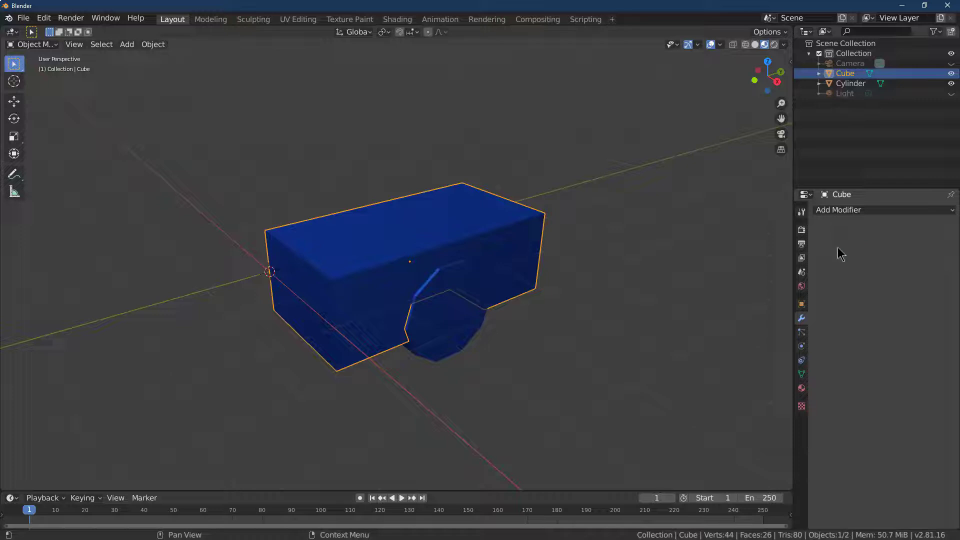
# Move the cylinder about 1.09 m outward along X to inspect the cut in the box, and undo the move
pyautogui.click(461, 324)
pyautogui.click(13, 102)
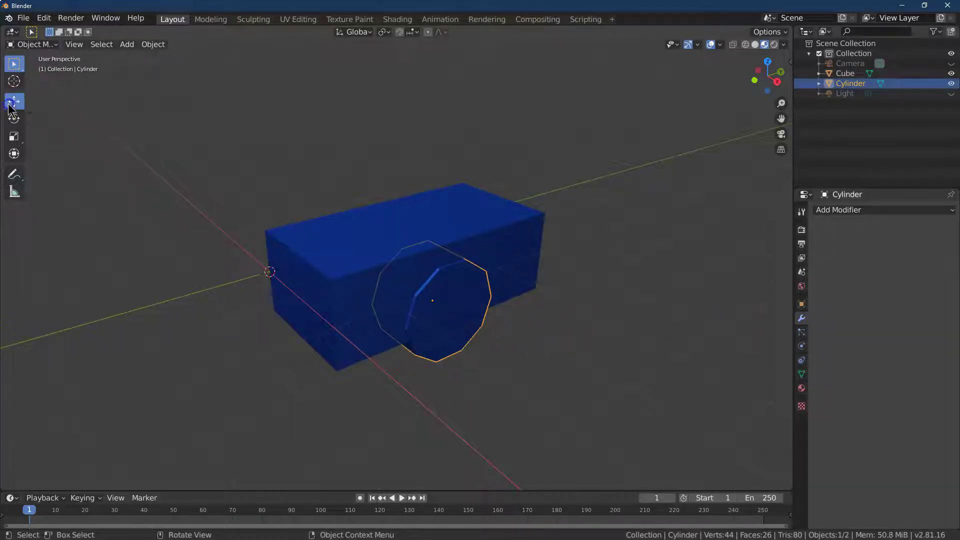
pyautogui.moveTo(455, 325); pyautogui.dragTo(502, 350)
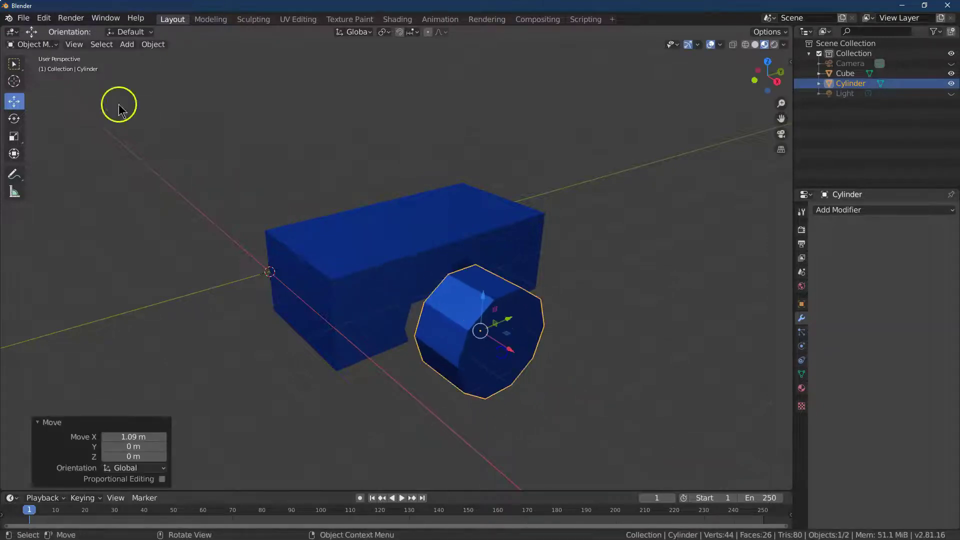
pyautogui.click(44, 18)
pyautogui.click(53, 31)
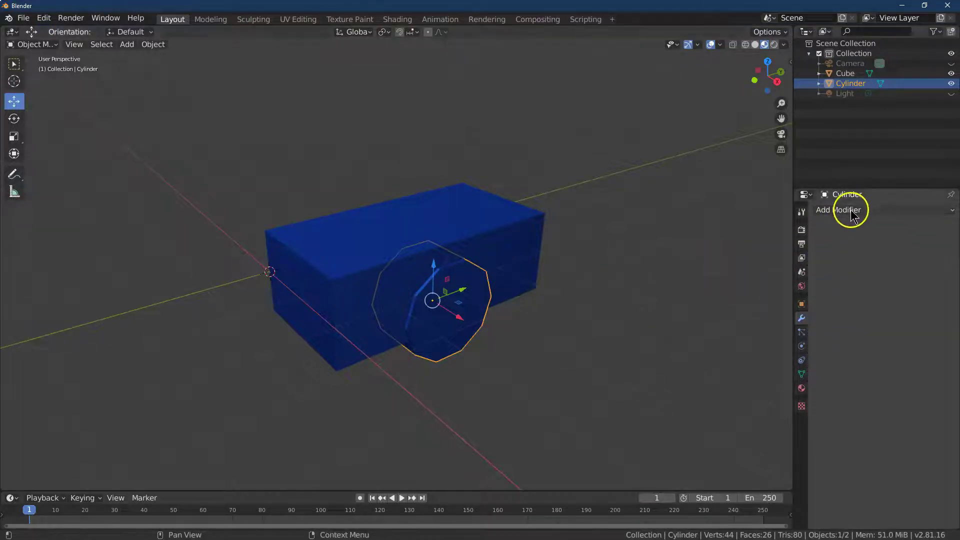
# Add a second material slot to the cylinder with a new material named tire
pyautogui.click(801, 387)
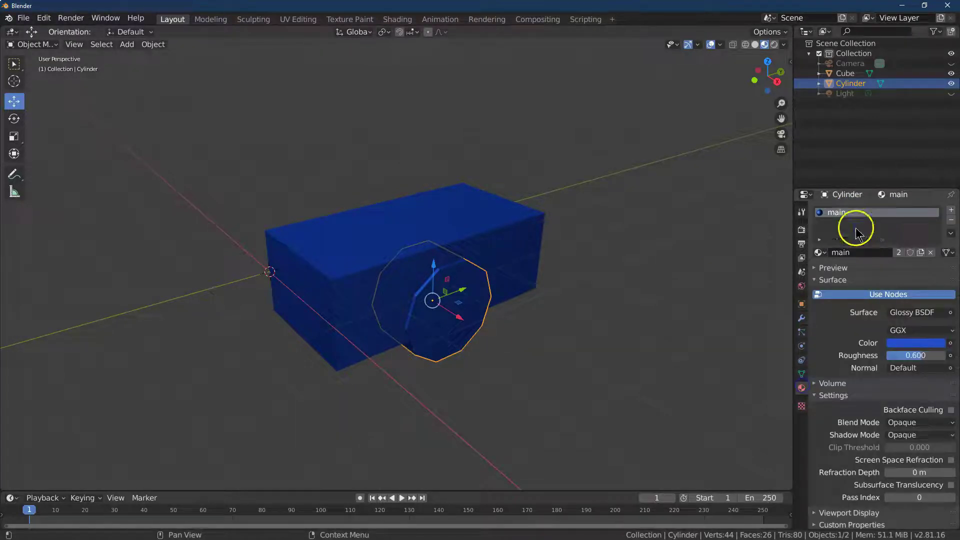
pyautogui.click(953, 215)
pyautogui.click(857, 272)
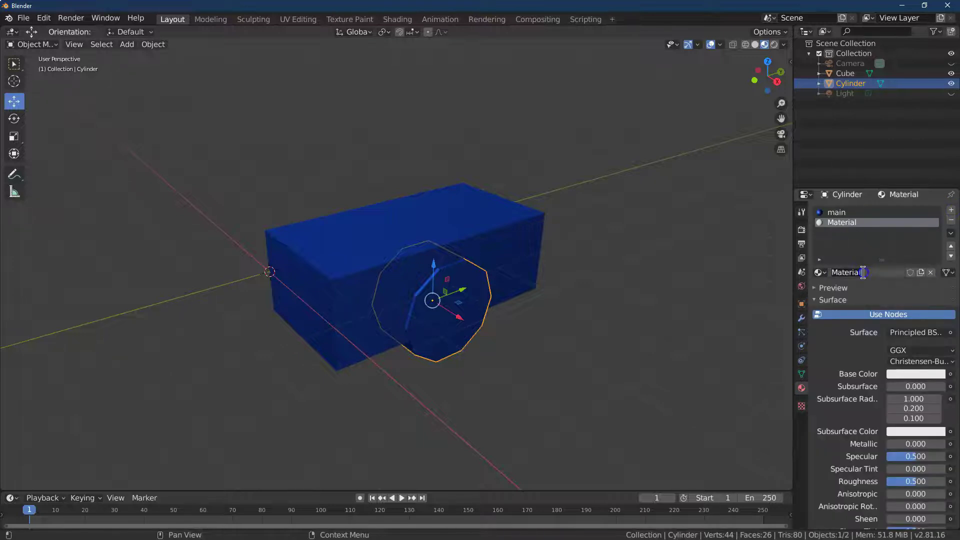
pyautogui.write('tire')
pyautogui.press('Return')
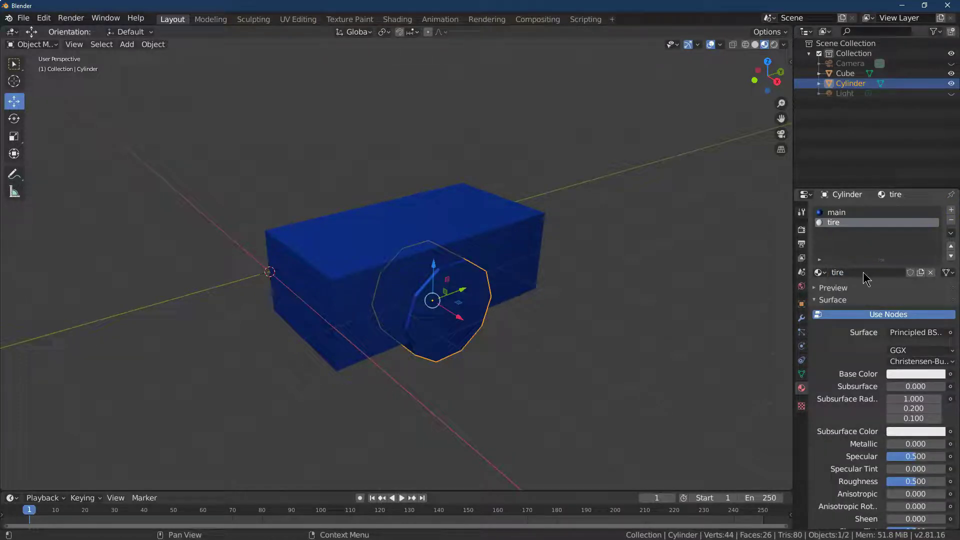
# Give the tire material the base colour hex 262626, a specular of 0.2 and a roughness of 0.4
pyautogui.click(917, 375)
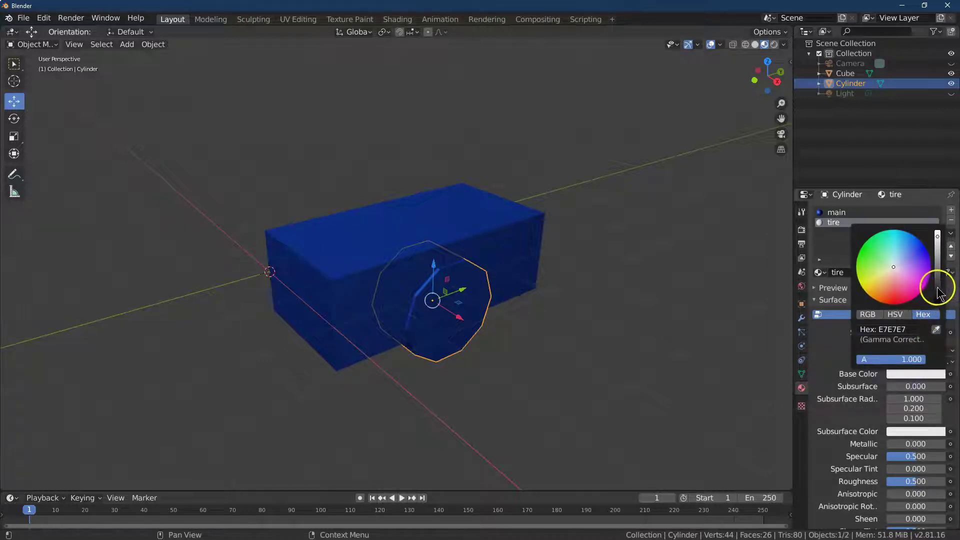
pyautogui.moveTo(937, 288); pyautogui.dragTo(937, 289)
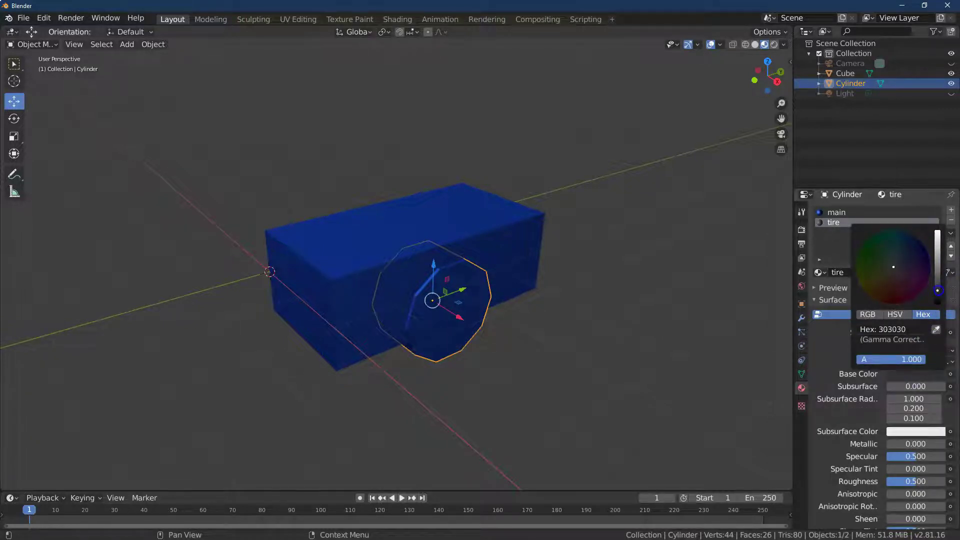
pyautogui.click(897, 329)
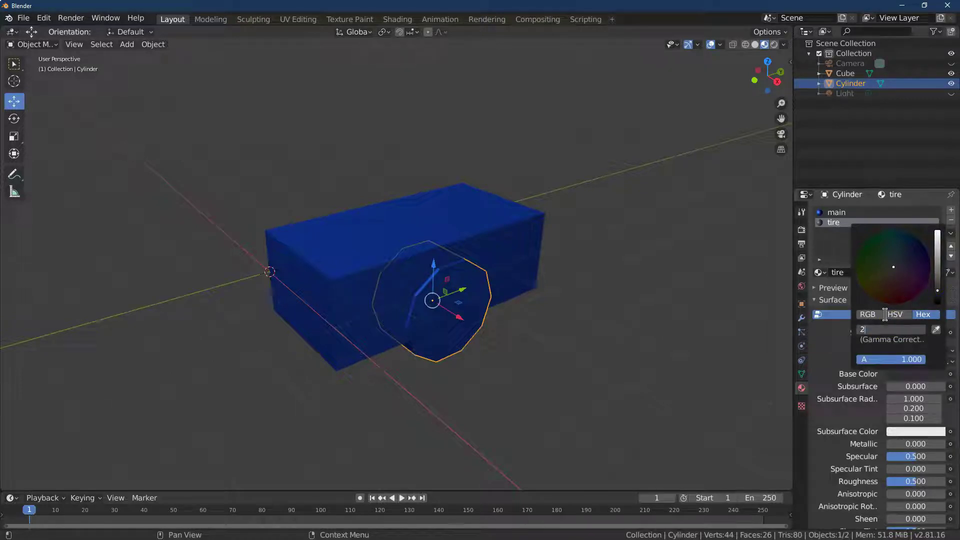
pyautogui.write('262626')
pyautogui.press('Return')
pyautogui.moveTo(937, 286); pyautogui.dragTo(938, 293)
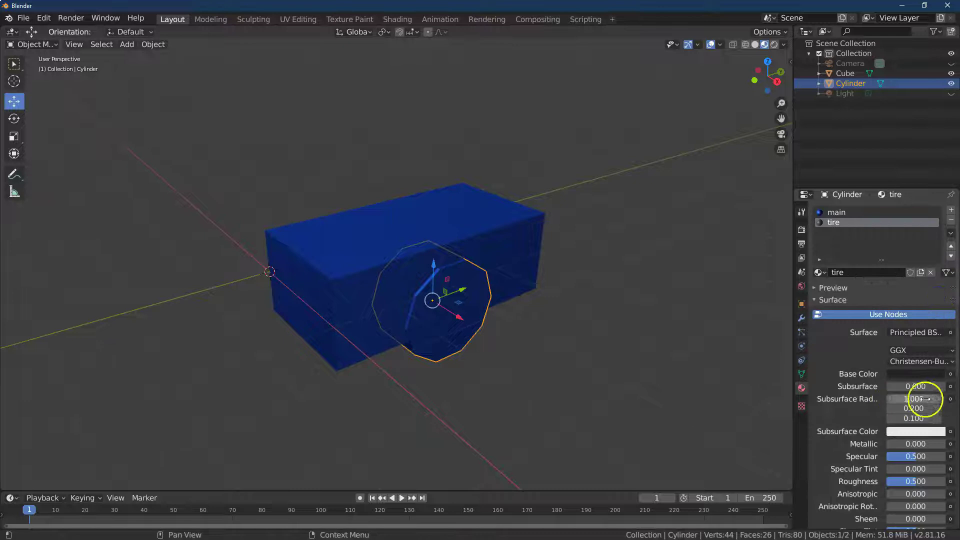
pyautogui.click(915, 456)
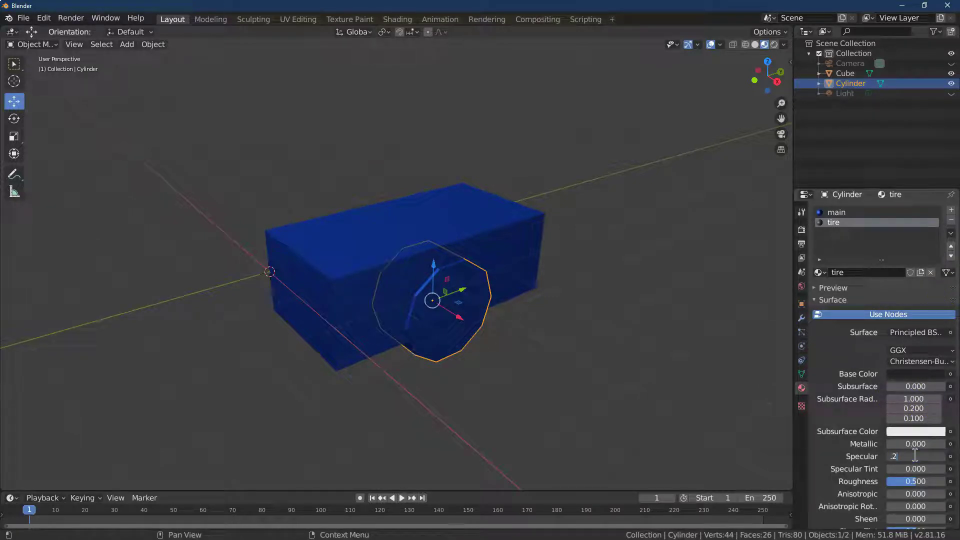
pyautogui.moveTo(907, 481); pyautogui.dragTo(911, 482)
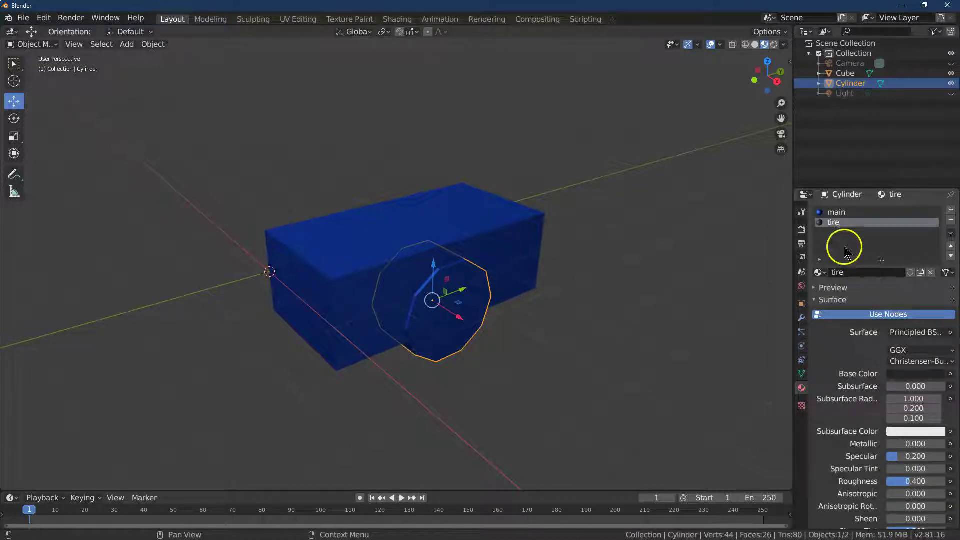
# Assign the tire material to all of the cylinder's faces in Edit Mode and return to Object Mode
pyautogui.click(837, 212)
pyautogui.click(837, 222)
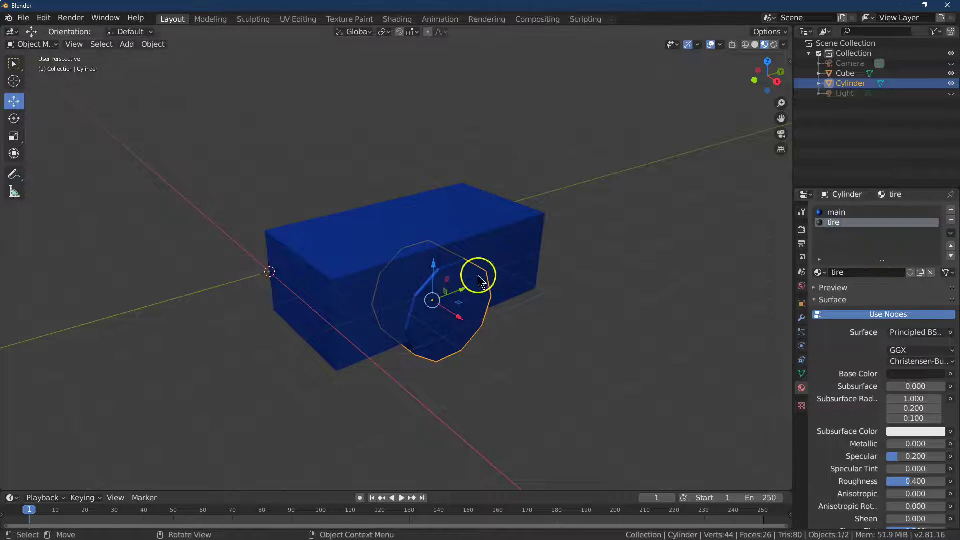
pyautogui.click(31, 44)
pyautogui.click(31, 66)
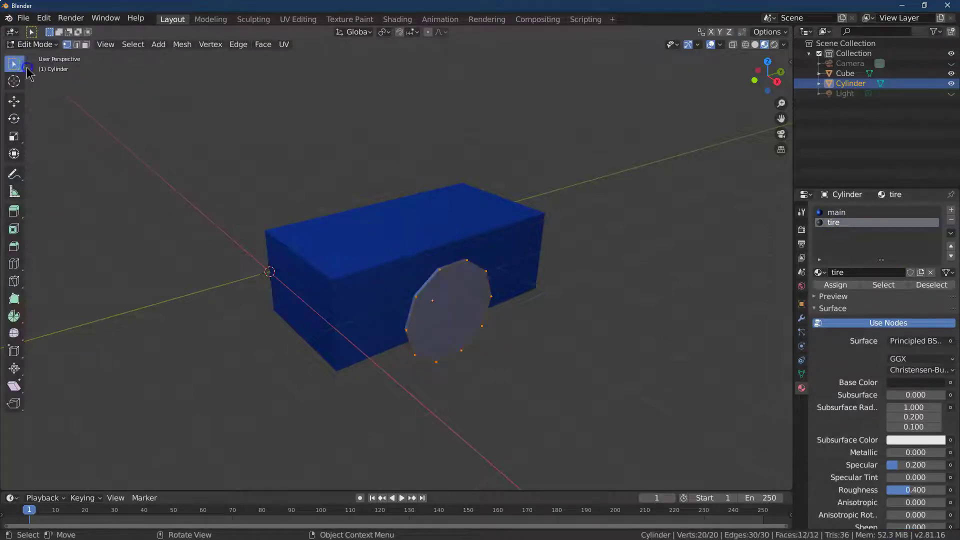
pyautogui.click(133, 45)
pyautogui.click(134, 58)
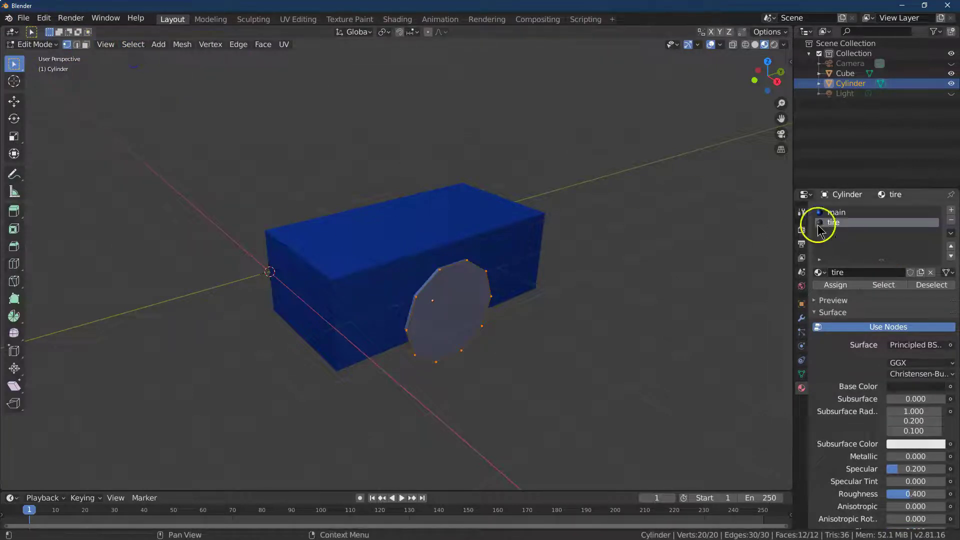
pyautogui.click(833, 285)
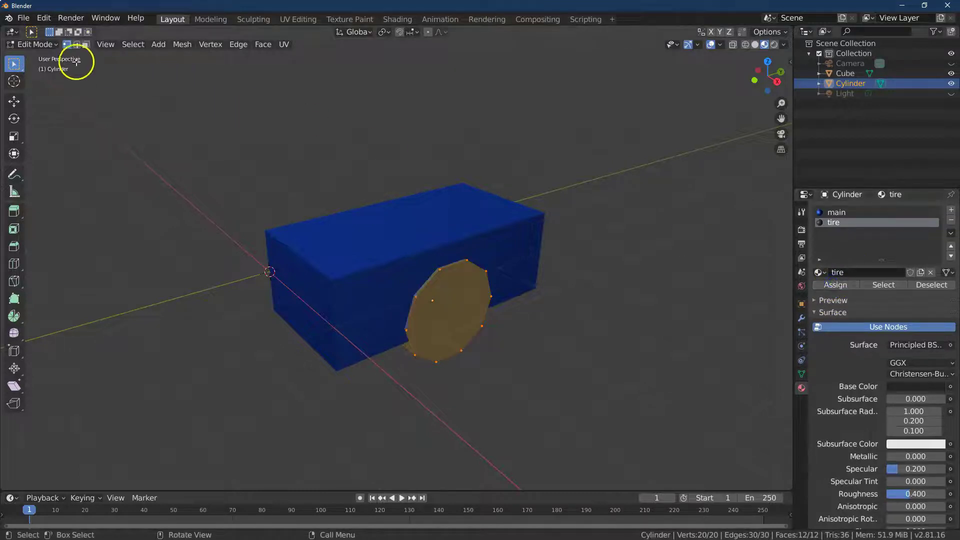
pyautogui.click(32, 44)
pyautogui.click(41, 56)
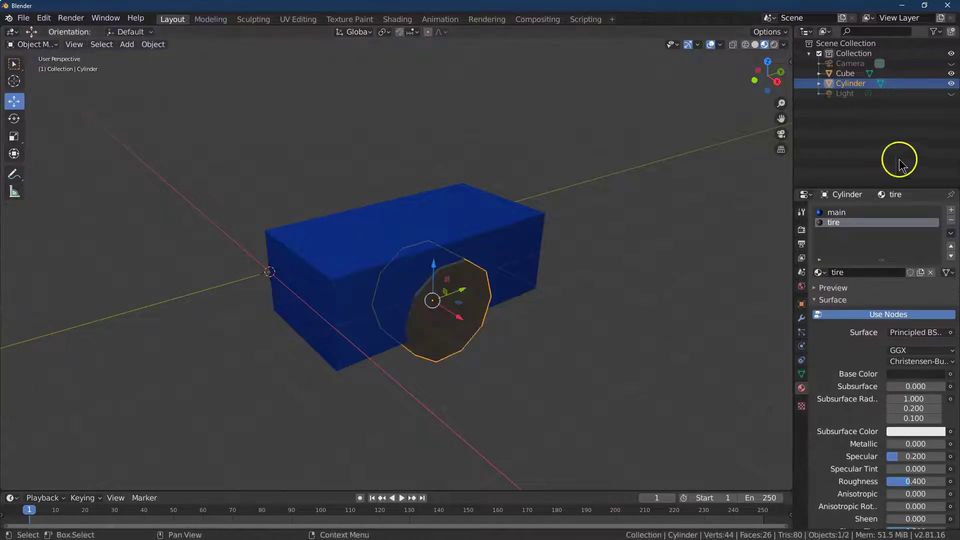
# Remove the main material slot from the cylinder, keeping the cylinder selected
pyautogui.click(850, 213)
pyautogui.click(951, 220)
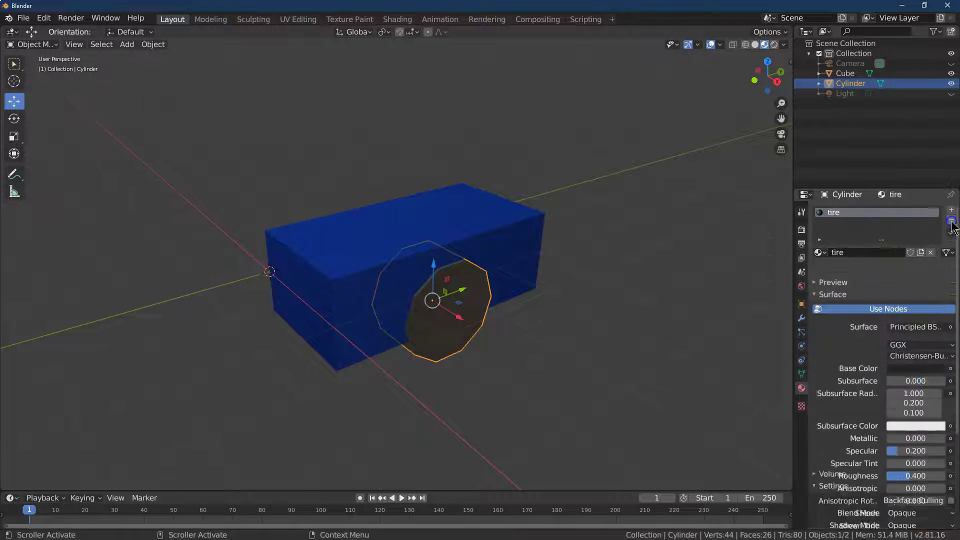
pyautogui.click(443, 343)
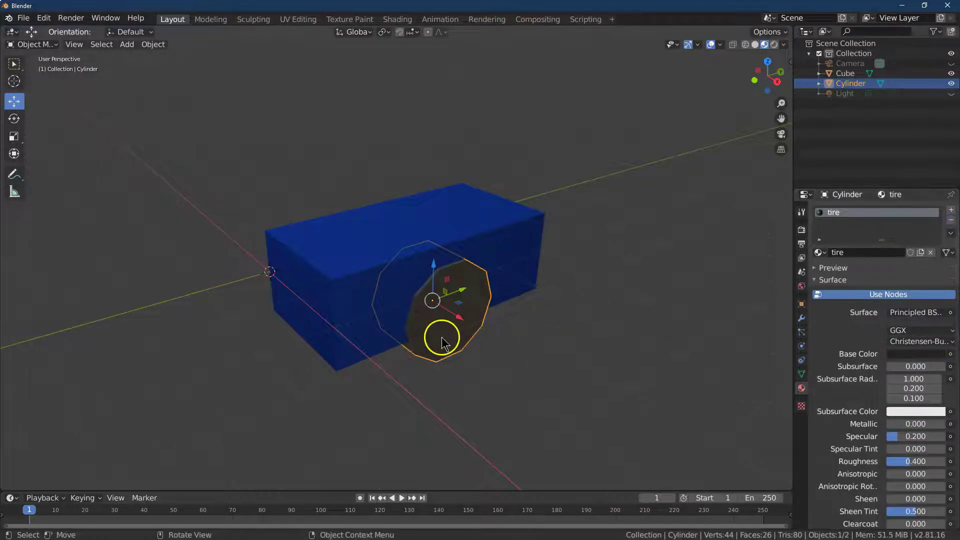
# Set the cylinder's scale to X 0.77, Y 0.77 and Z 0.37
pyautogui.click(801, 304)
pyautogui.click(898, 316)
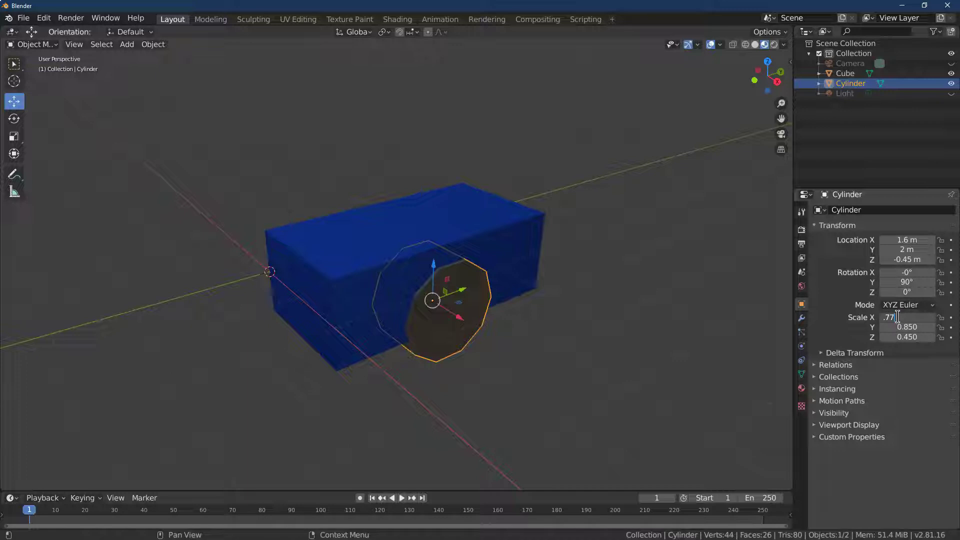
pyautogui.press('Tab')
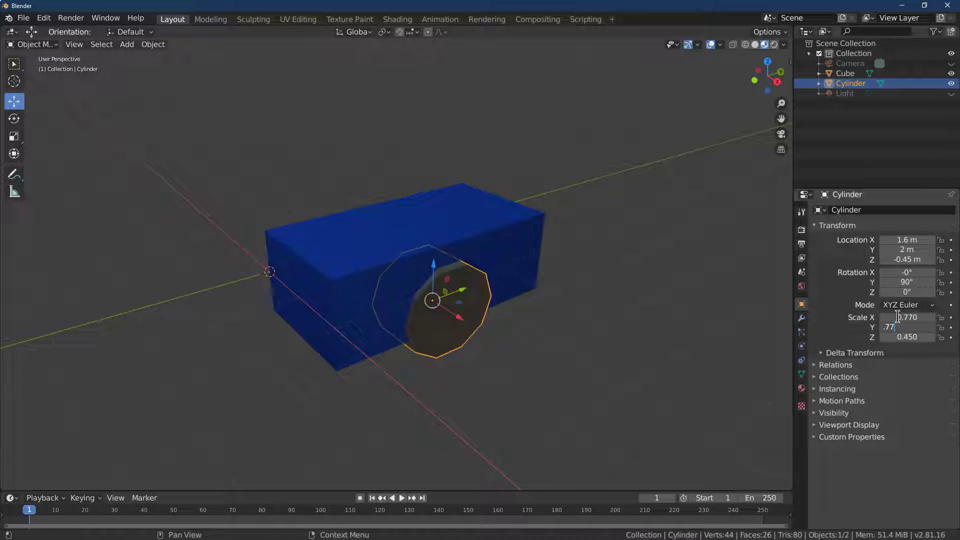
pyautogui.press('Tab')
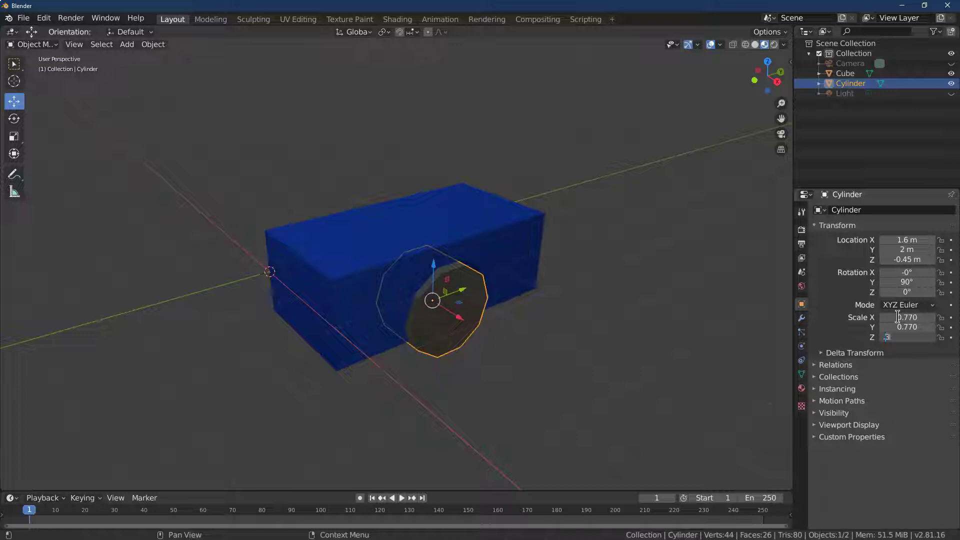
pyautogui.write('.37')
pyautogui.press('Return')
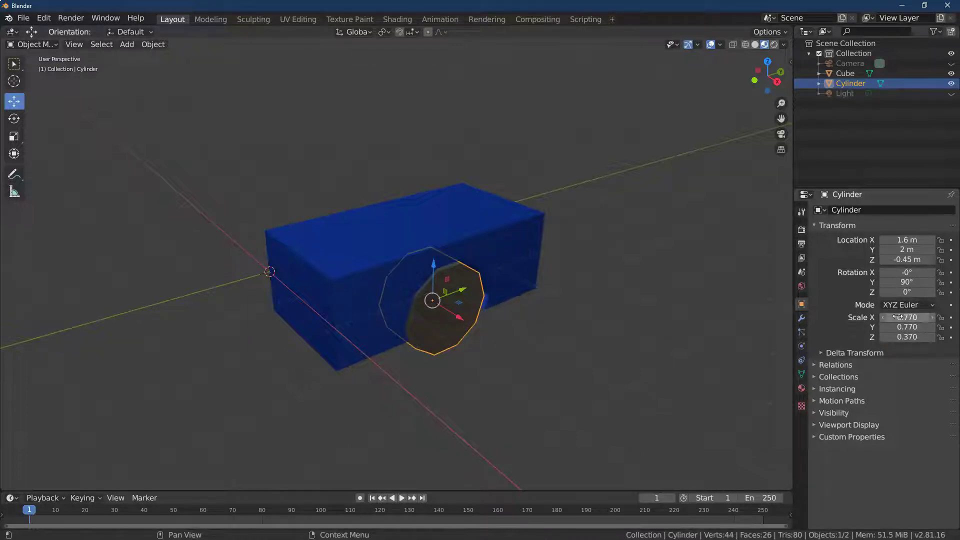
# Shift the wheel cylinder slightly outward from the box in top view and set its X location to 1.66 m
pyautogui.click(768, 60)
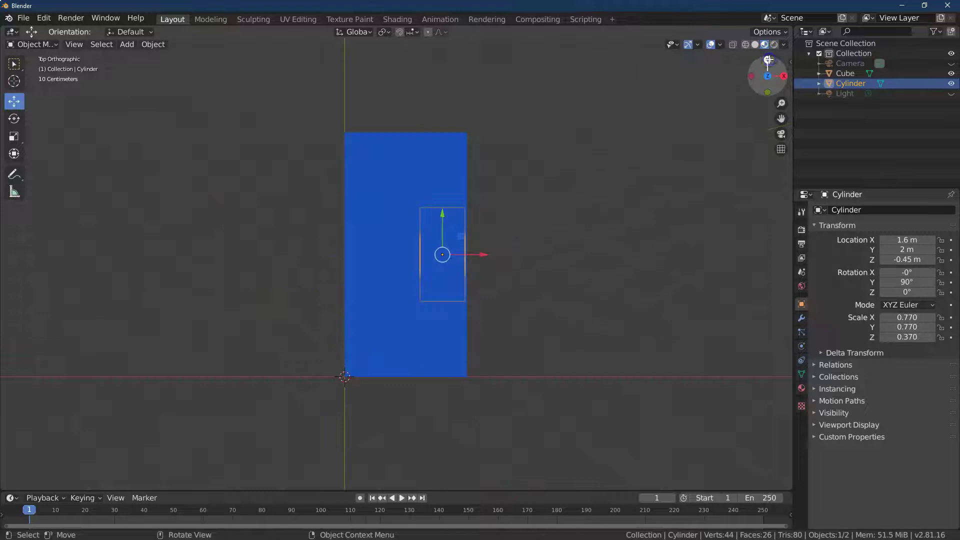
pyautogui.moveTo(479, 266); pyautogui.dragTo(484, 266)
pyautogui.click(906, 239)
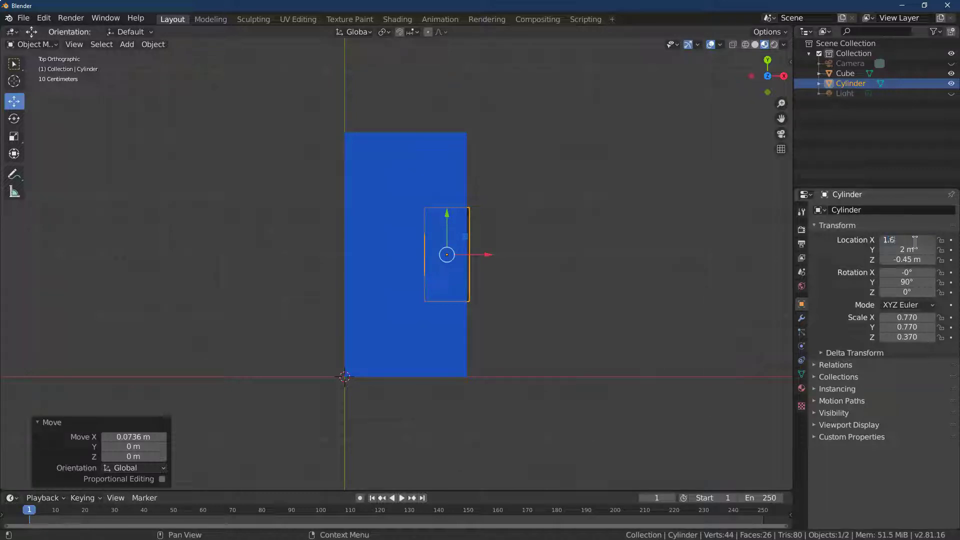
pyautogui.press('Tab')
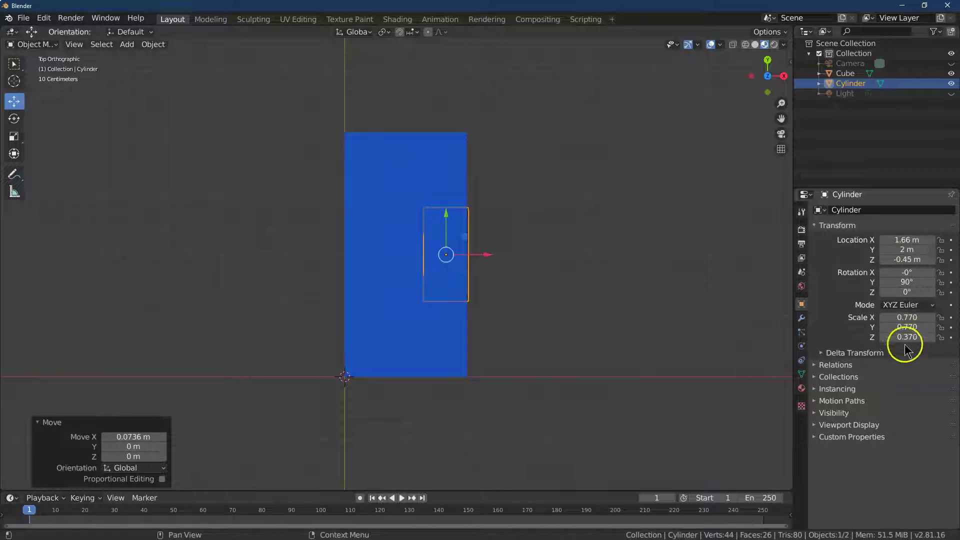
# Enter Edit Mode on the wheel cylinder with face selection and select its outer end face
pyautogui.moveTo(774, 75); pyautogui.dragTo(133, 87)
pyautogui.click(767, 79)
pyautogui.click(40, 44)
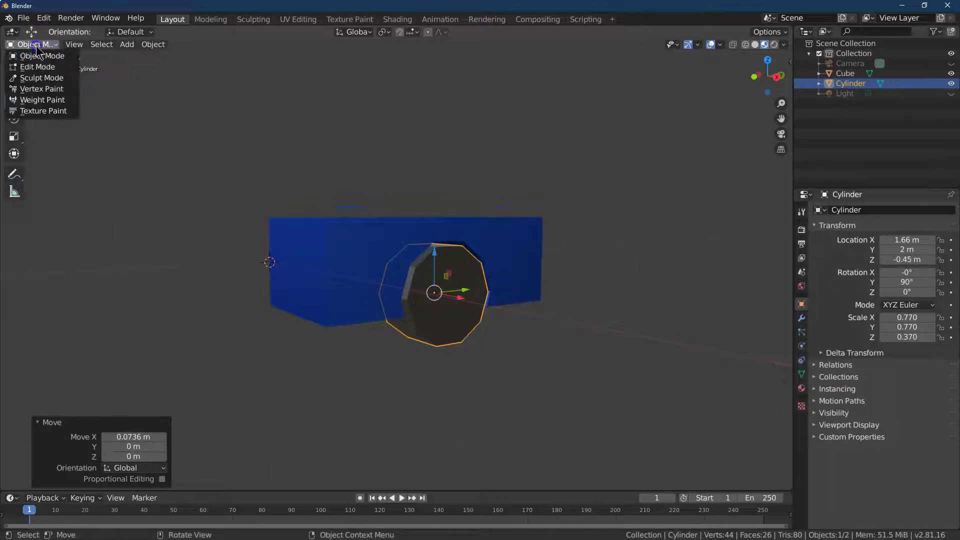
pyautogui.click(40, 64)
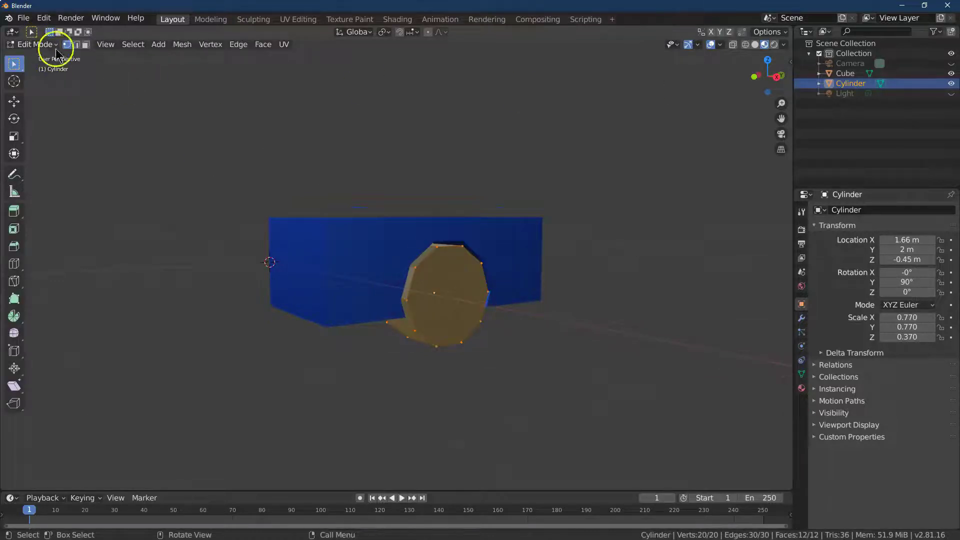
pyautogui.click(86, 44)
pyautogui.click(475, 302)
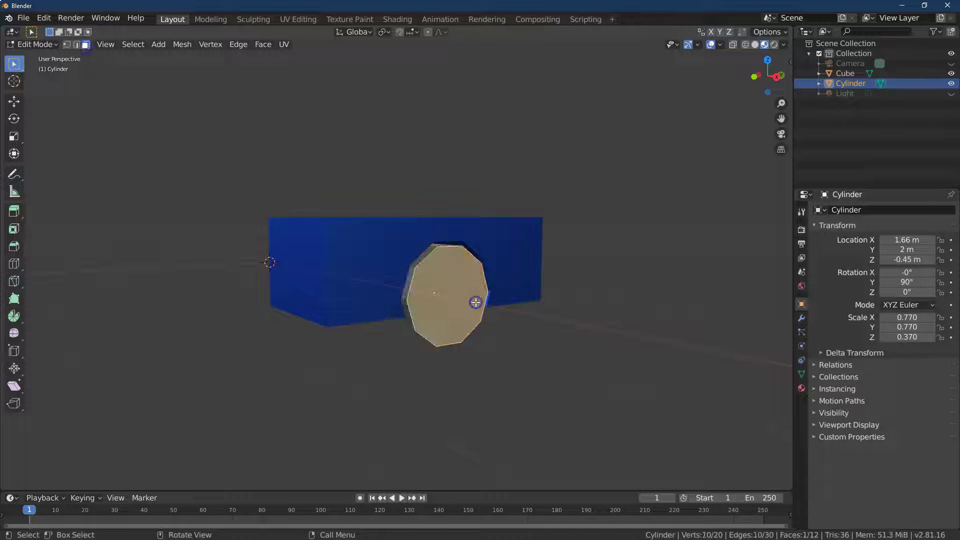
# Inset the wheel's outer end face with a thickness of 0.25 m
pyautogui.moveTo(774, 77); pyautogui.dragTo(733, 77)
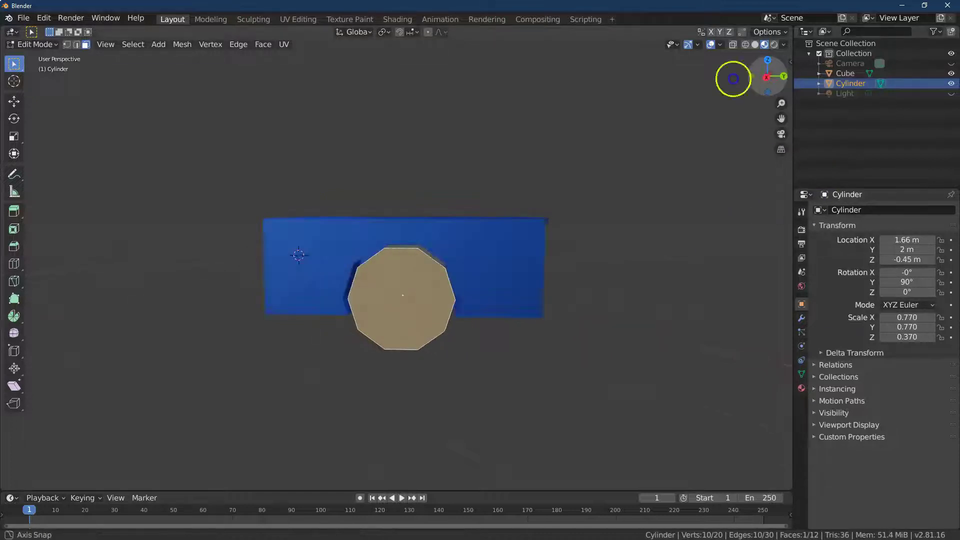
pyautogui.click(264, 44)
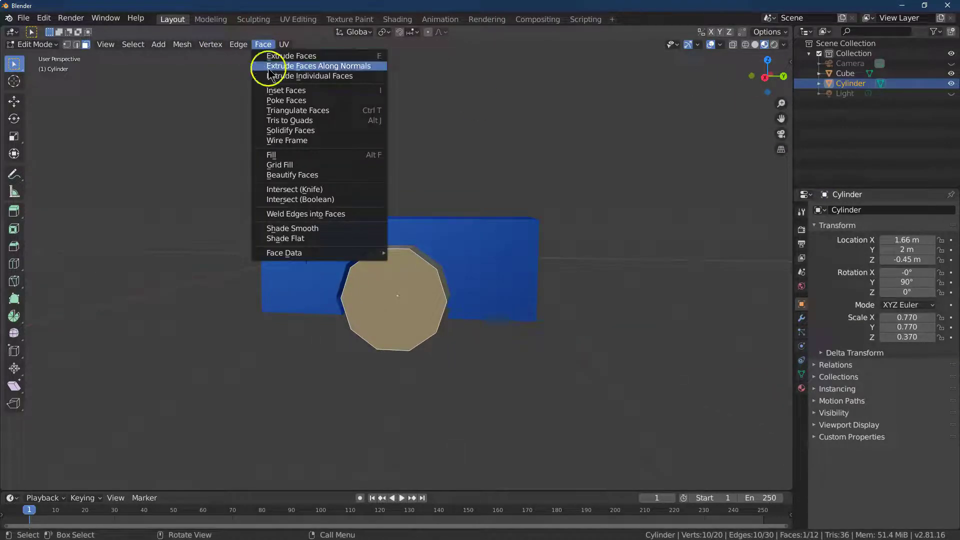
pyautogui.click(282, 91)
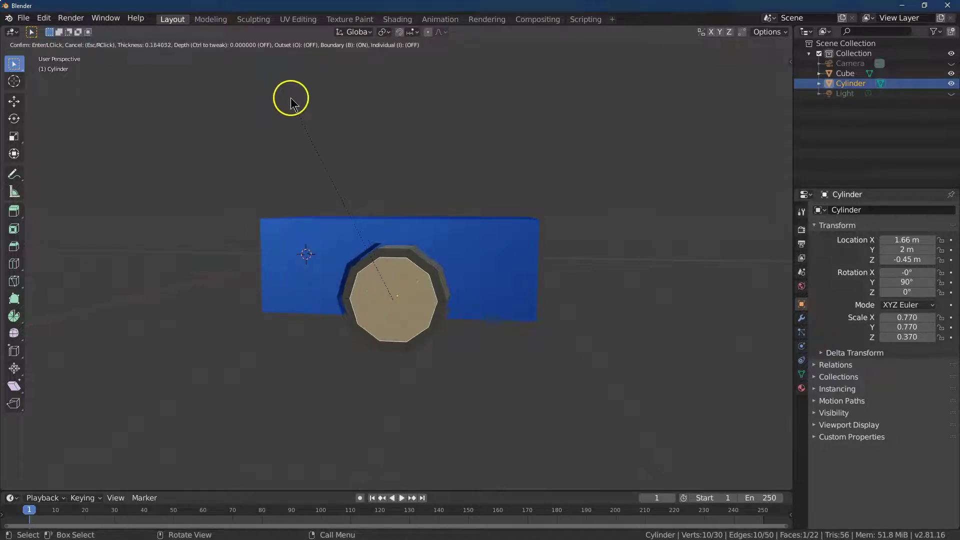
pyautogui.click(289, 97)
pyautogui.click(129, 423)
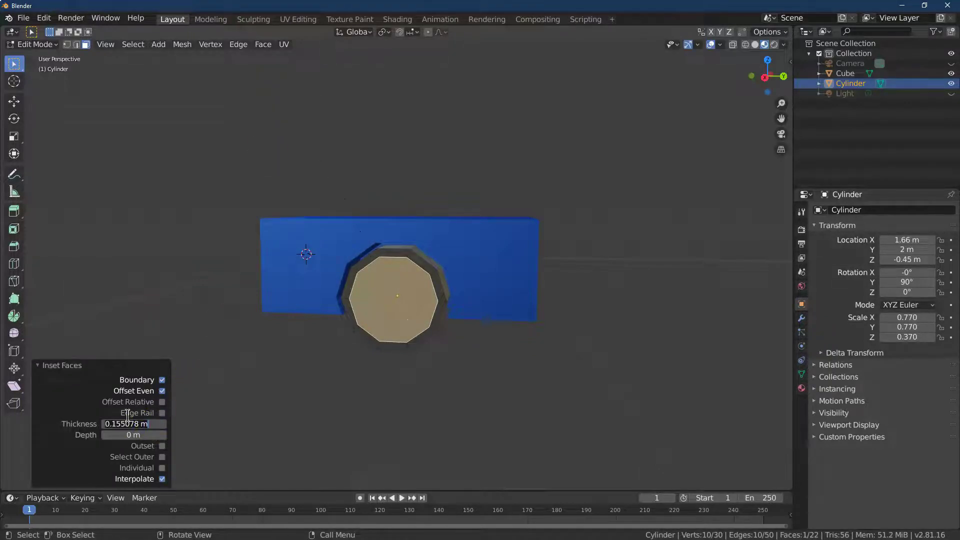
pyautogui.write('0.2')
pyautogui.press('Return')
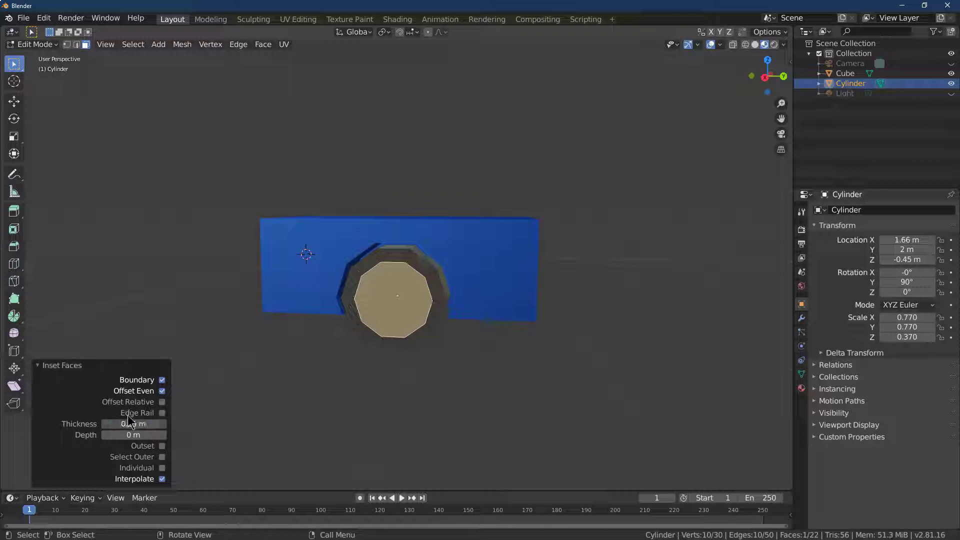
# Extrude the inset face inward by -0.1 m along its normal to recess the hub
pyautogui.click(18, 220)
pyautogui.moveTo(360, 317); pyautogui.dragTo(388, 307)
pyautogui.doubleClick(121, 456)
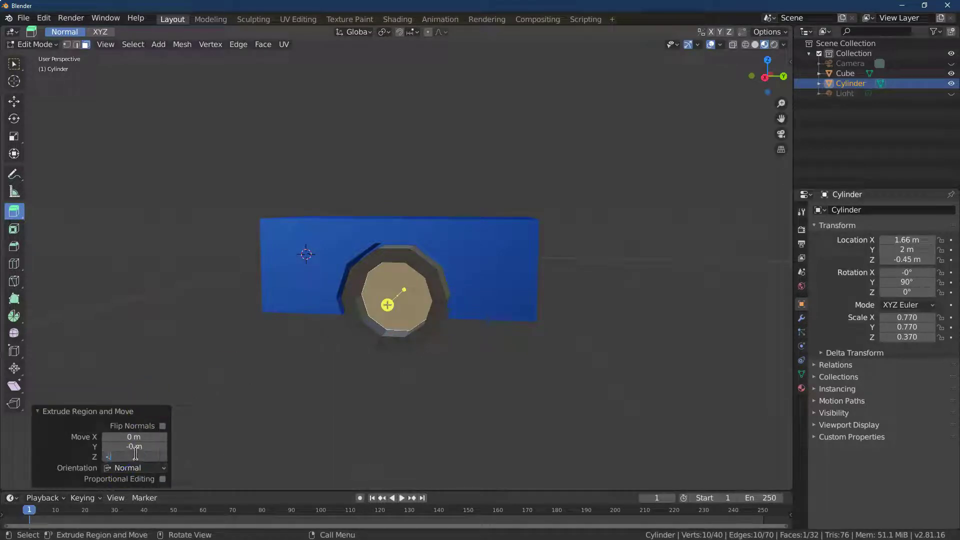
pyautogui.press('Return')
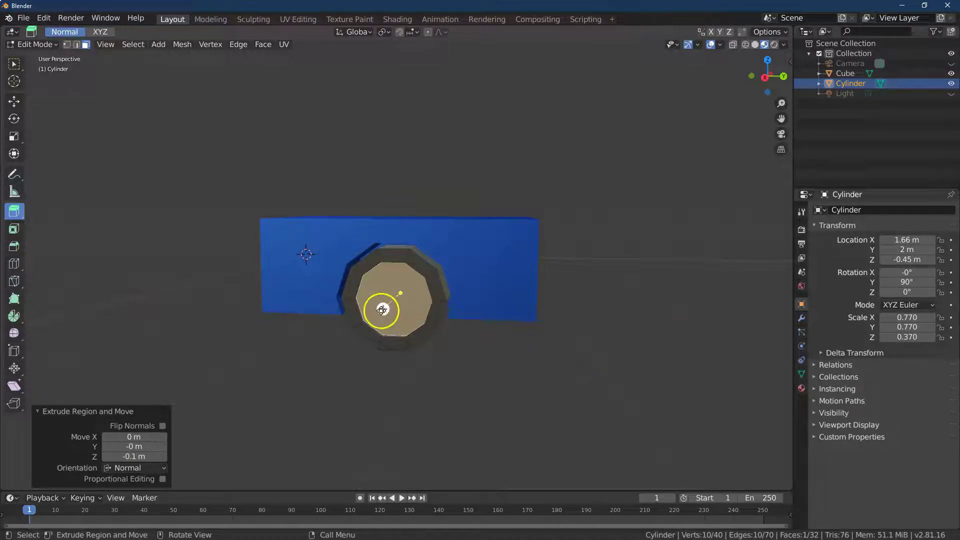
# Add a second material slot to the cylinder with a new material named hub
pyautogui.click(801, 389)
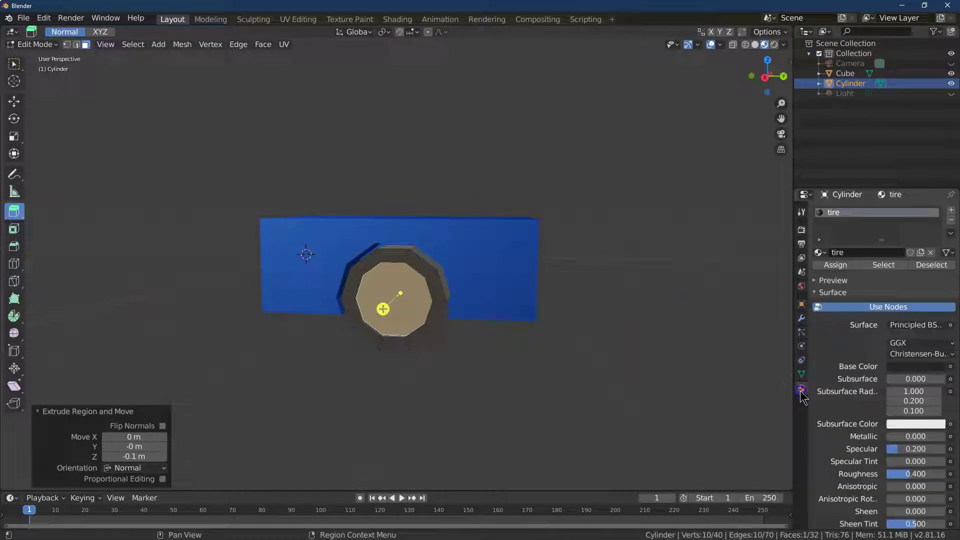
pyautogui.click(951, 211)
pyautogui.click(846, 272)
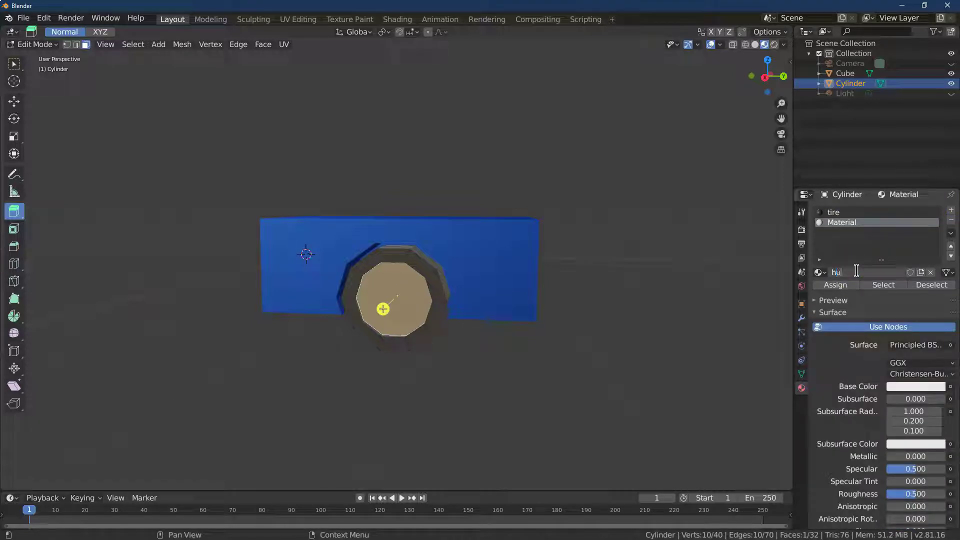
pyautogui.write('hub')
pyautogui.press('Return')
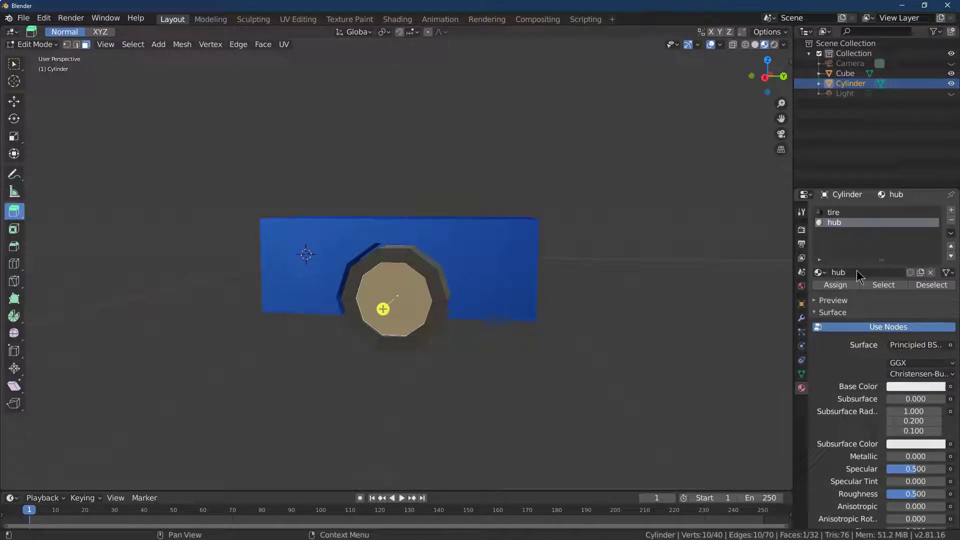
# Change the hub material's surface to a Mix Shader combining a Diffuse BSDF and a Glossy BSDF
pyautogui.click(904, 345)
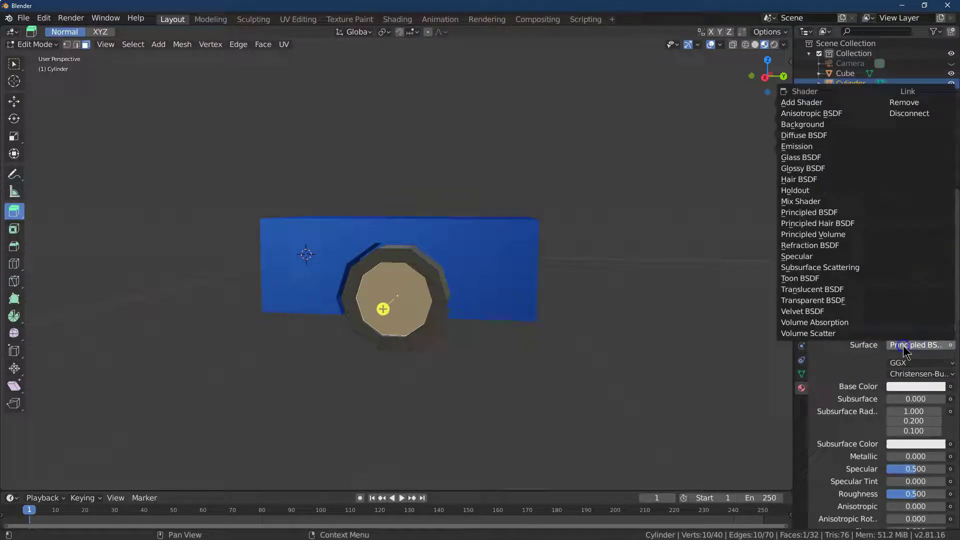
pyautogui.click(817, 201)
pyautogui.scroll(-1, 922, 400)
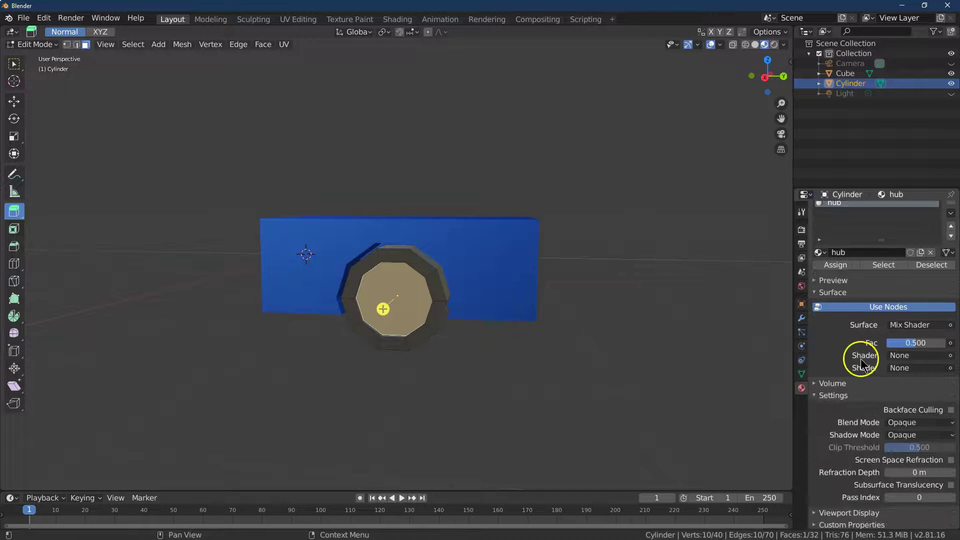
pyautogui.click(916, 355)
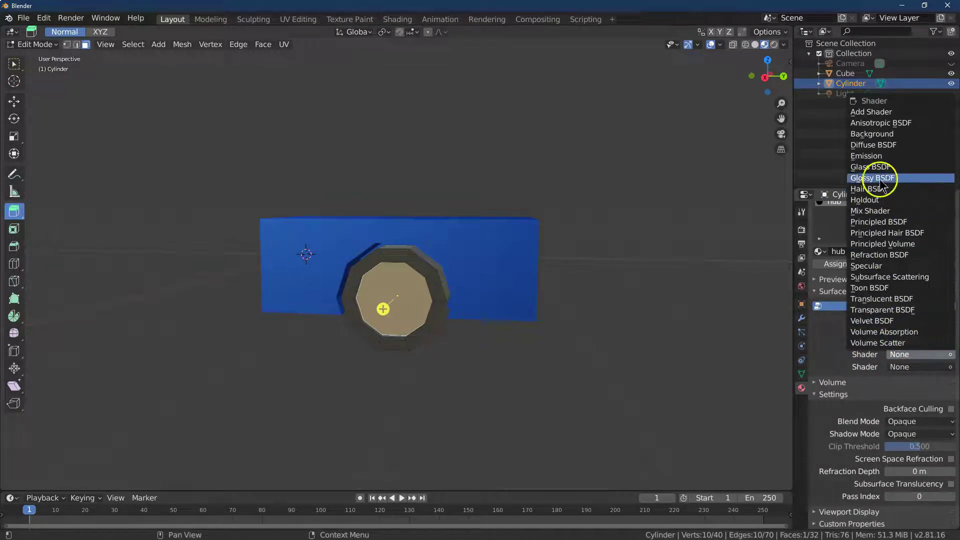
pyautogui.click(867, 144)
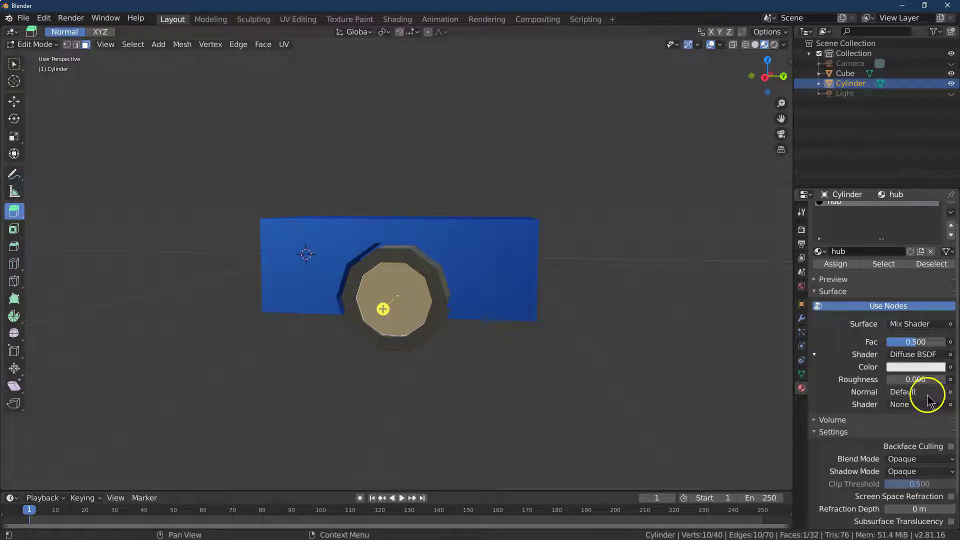
pyautogui.click(925, 402)
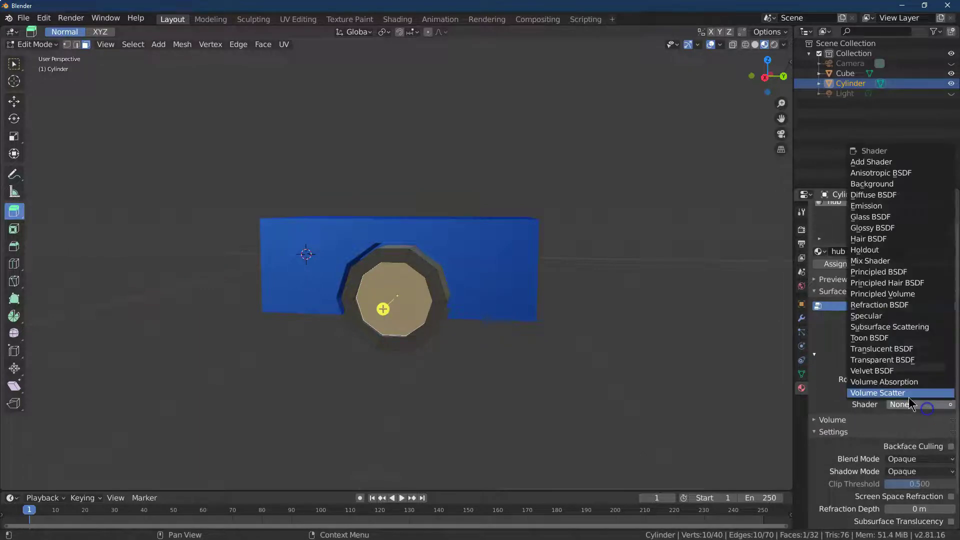
pyautogui.click(886, 228)
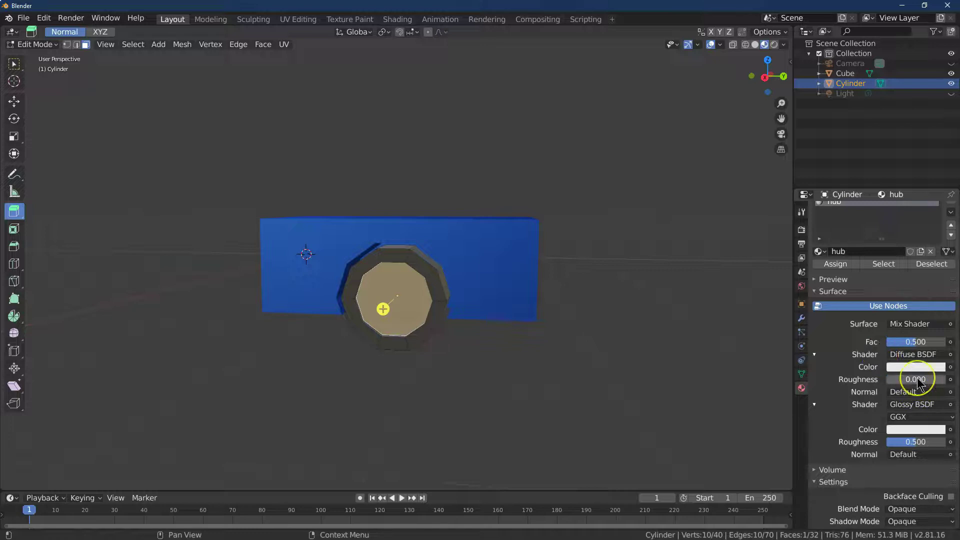
# Set the hub's Diffuse BSDF roughness to 0.2 and its color to hex 909090
pyautogui.click(917, 381)
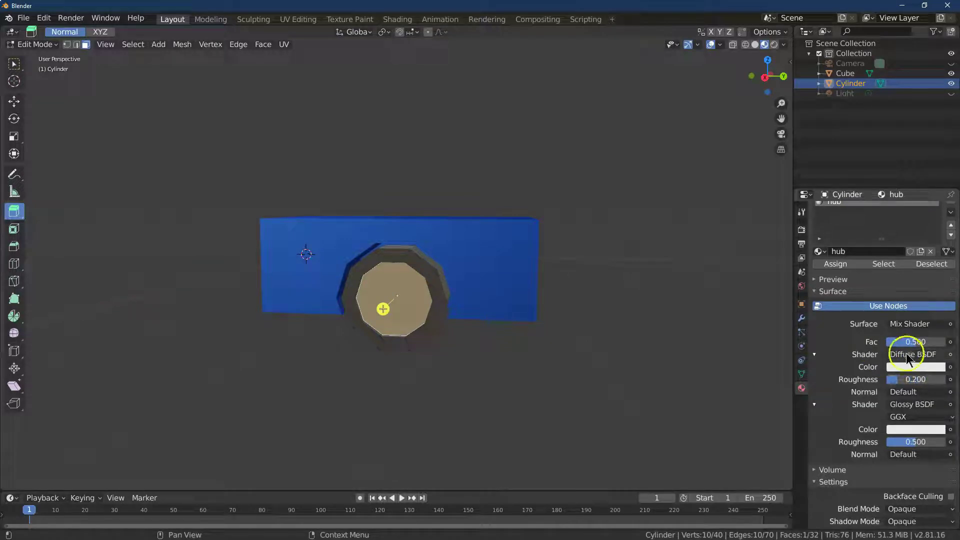
pyautogui.click(916, 368)
pyautogui.click(899, 323)
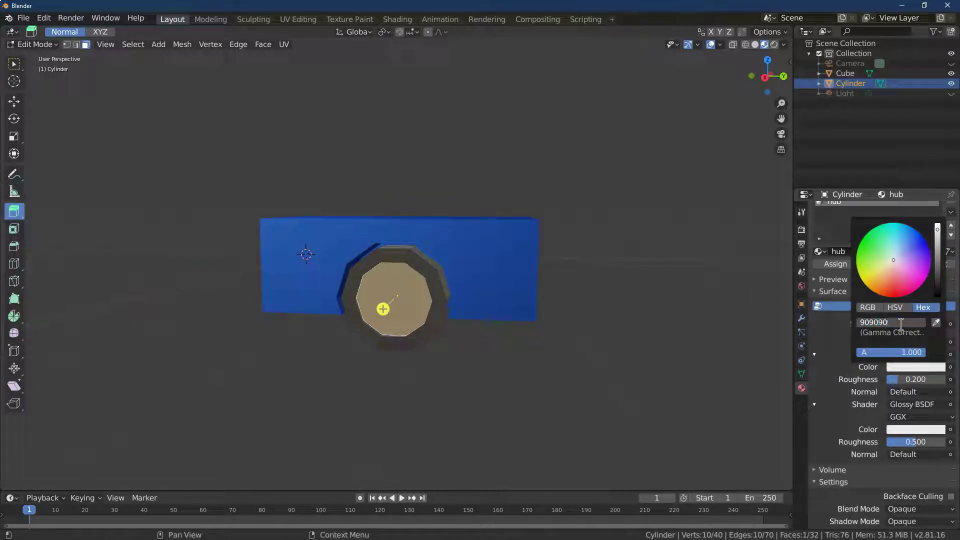
pyautogui.write('909090')
pyautogui.press('Return')
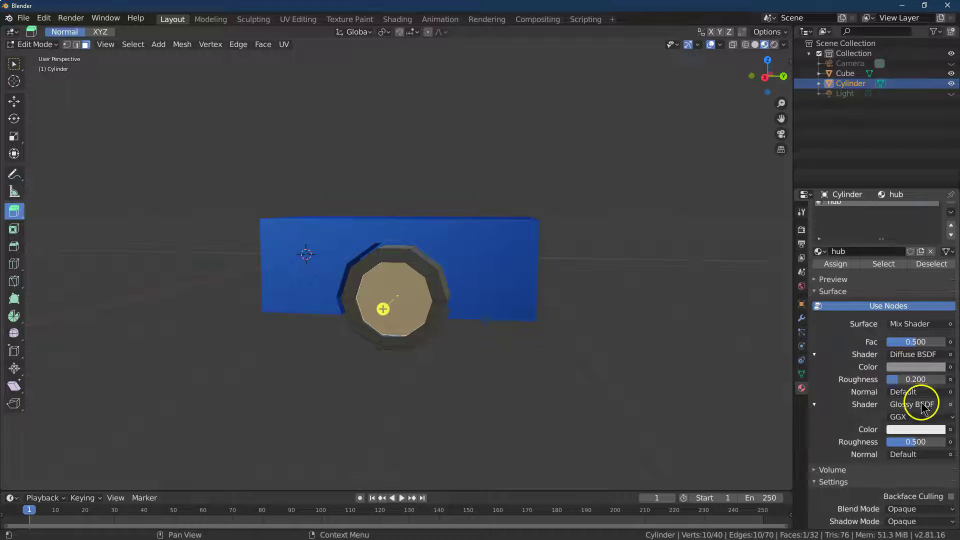
# Set the hub's Glossy BSDF to Sharp distribution, roughness 0 and color 909090, and assign the hub material to the recessed face
pyautogui.click(918, 444)
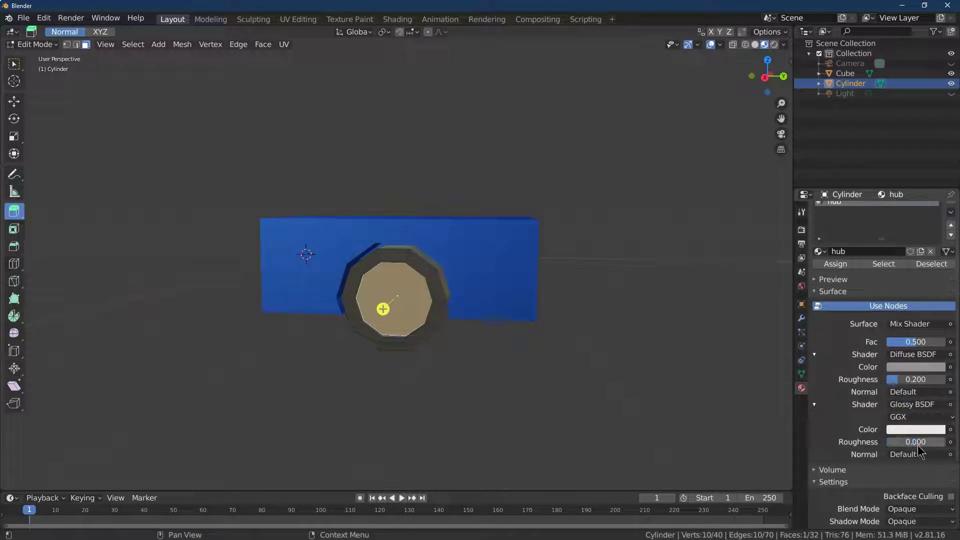
pyautogui.click(917, 417)
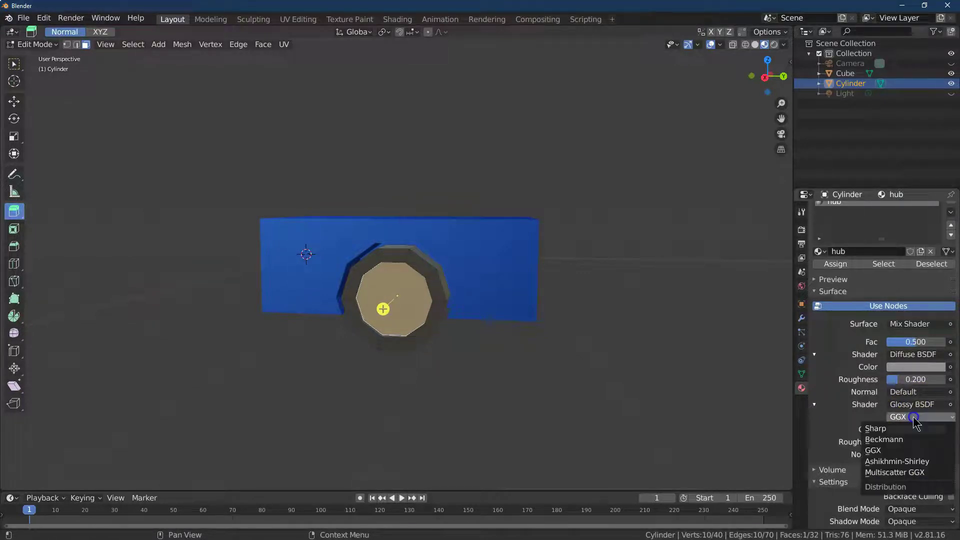
pyautogui.click(898, 440)
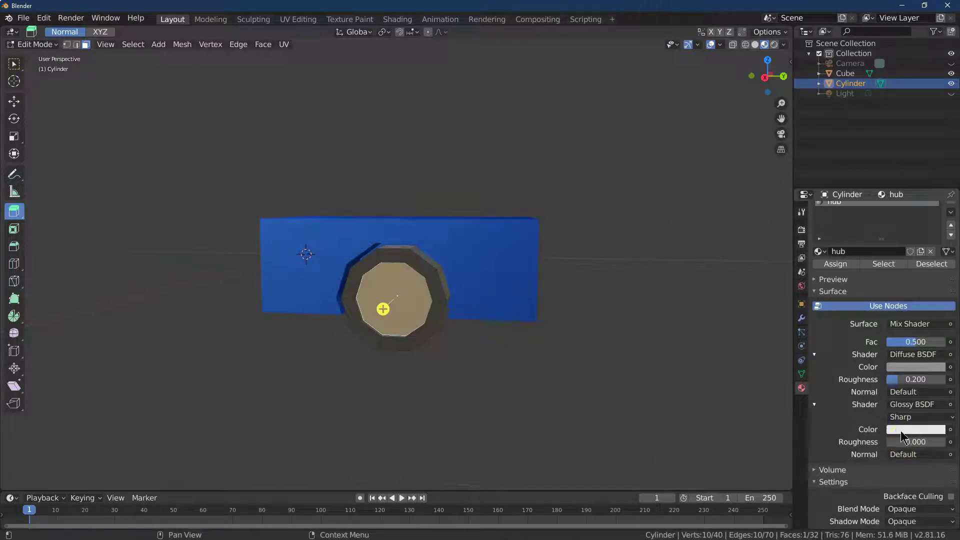
pyautogui.click(900, 430)
pyautogui.click(895, 384)
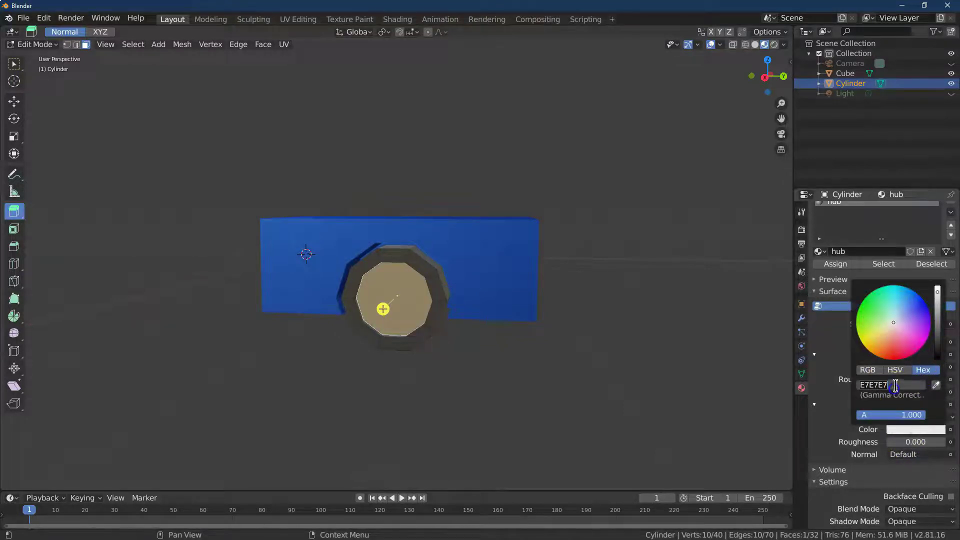
pyautogui.write('909090')
pyautogui.click(835, 413)
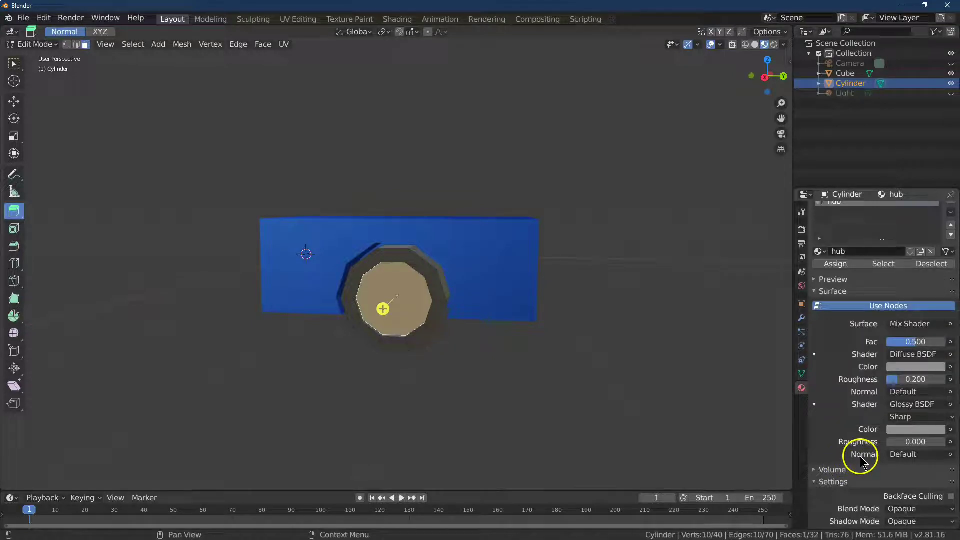
pyautogui.click(845, 264)
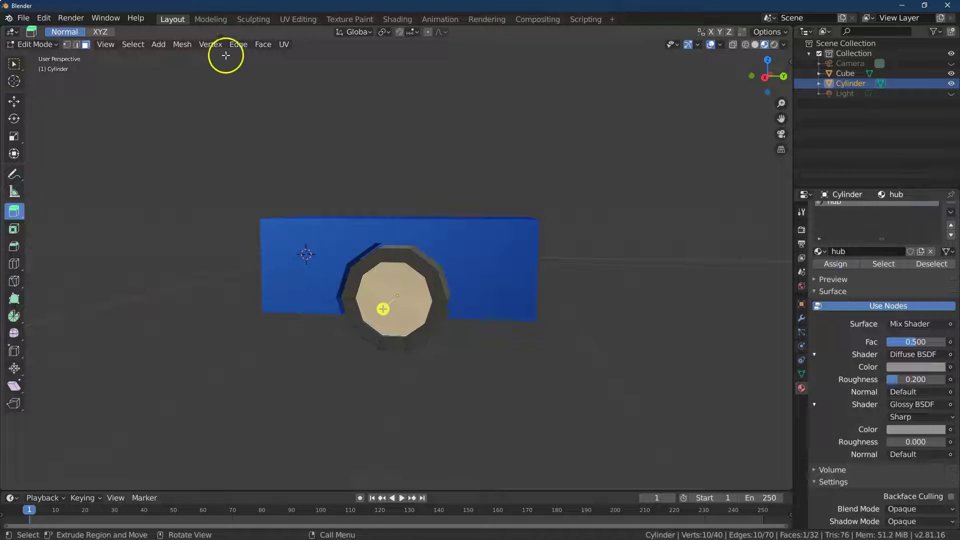
# Inset the recessed hub face with a thickness of 0.4 m to form a small central face
pyautogui.click(263, 44)
pyautogui.click(278, 90)
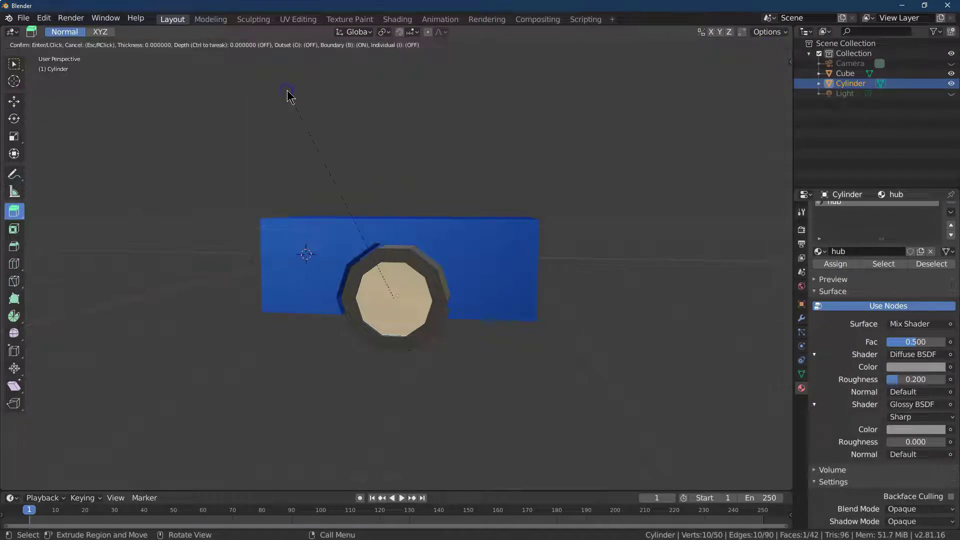
pyautogui.click(294, 109)
pyautogui.moveTo(140, 422); pyautogui.dragTo(135, 424)
pyautogui.write('0.4')
pyautogui.press('Return')
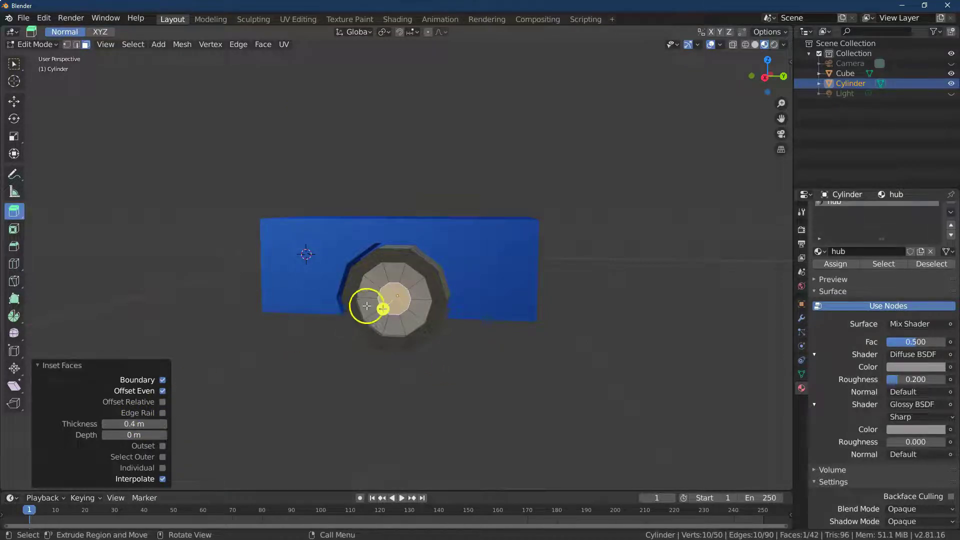
# Extrude the small central hub face outward by 0.05 m along its normal
pyautogui.moveTo(382, 309); pyautogui.dragTo(380, 312)
pyautogui.click(143, 456)
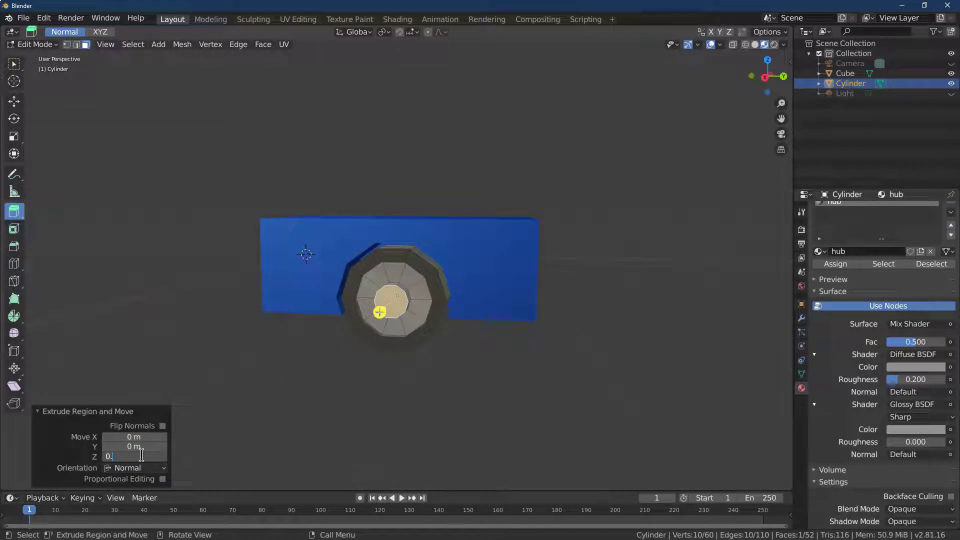
pyautogui.press('Return')
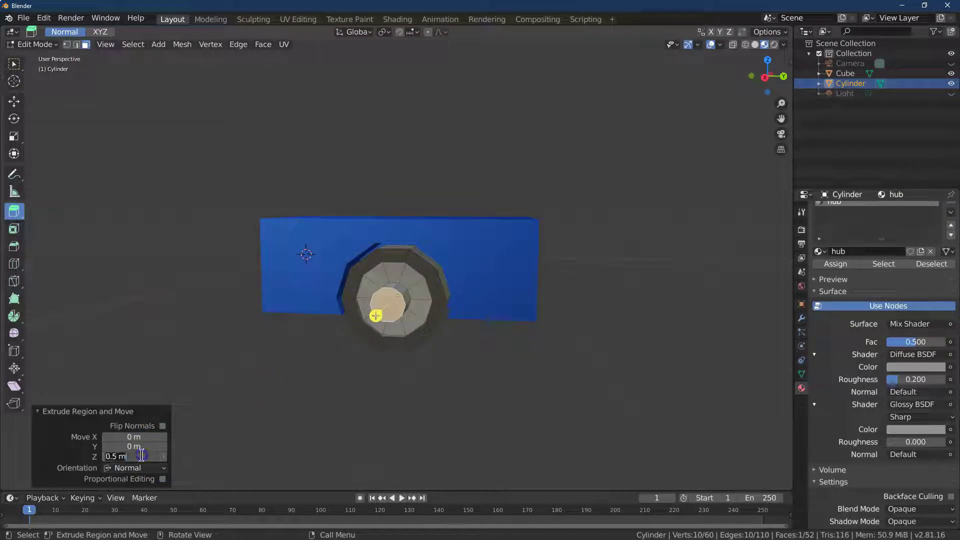
pyautogui.click(141, 455)
pyautogui.write('0.05')
pyautogui.press('Return')
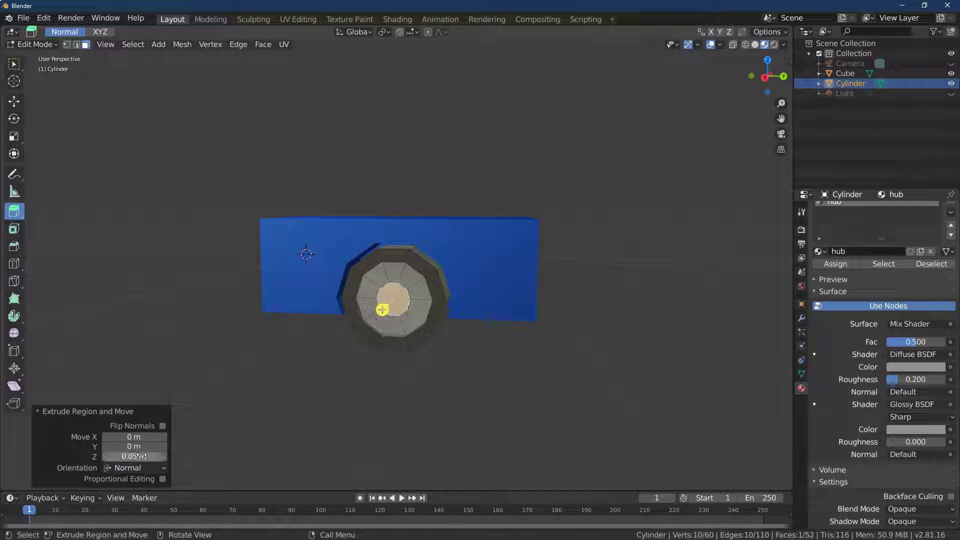
# Delete five alternating wedge faces around the wheel's central hub to leave five spokes
pyautogui.click(15, 62)
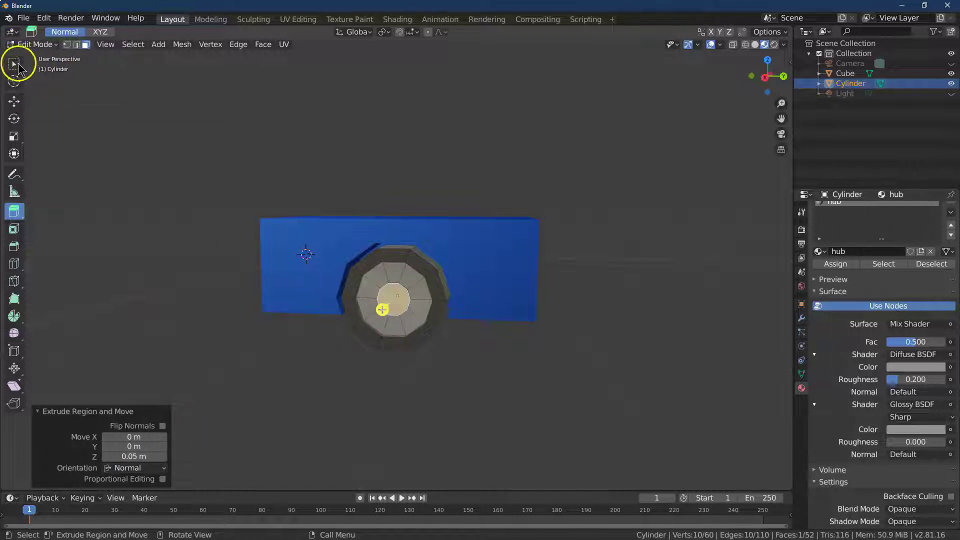
pyautogui.click(380, 323)
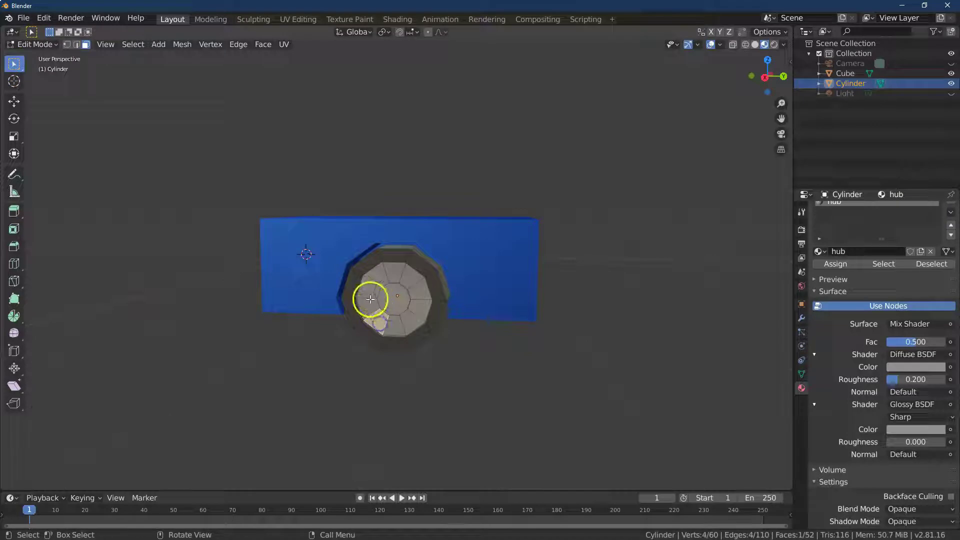
pyautogui.keyDown('shift'); pyautogui.click(362, 289); pyautogui.keyUp('shift')
pyautogui.keyDown('shift'); pyautogui.click(390, 270); pyautogui.keyUp('shift')
pyautogui.keyDown('shift'); pyautogui.click(416, 291); pyautogui.keyUp('shift')
pyautogui.keyDown('shift'); pyautogui.click(407, 324); pyautogui.keyUp('shift')
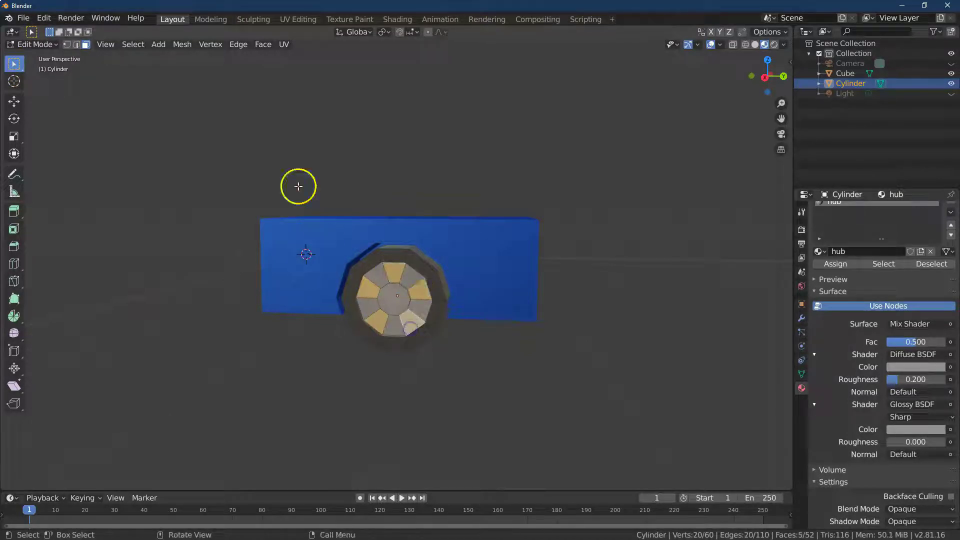
pyautogui.click(183, 45)
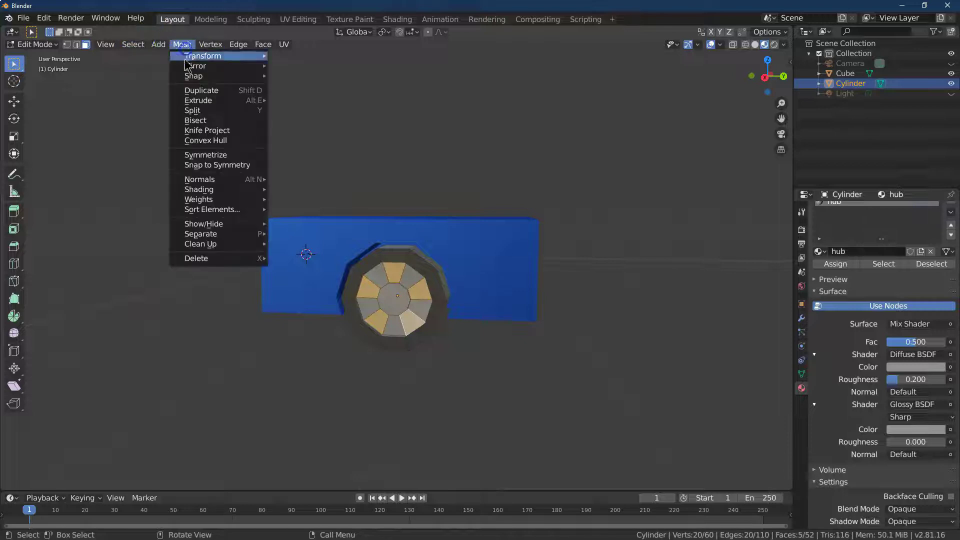
pyautogui.moveTo(206, 245)
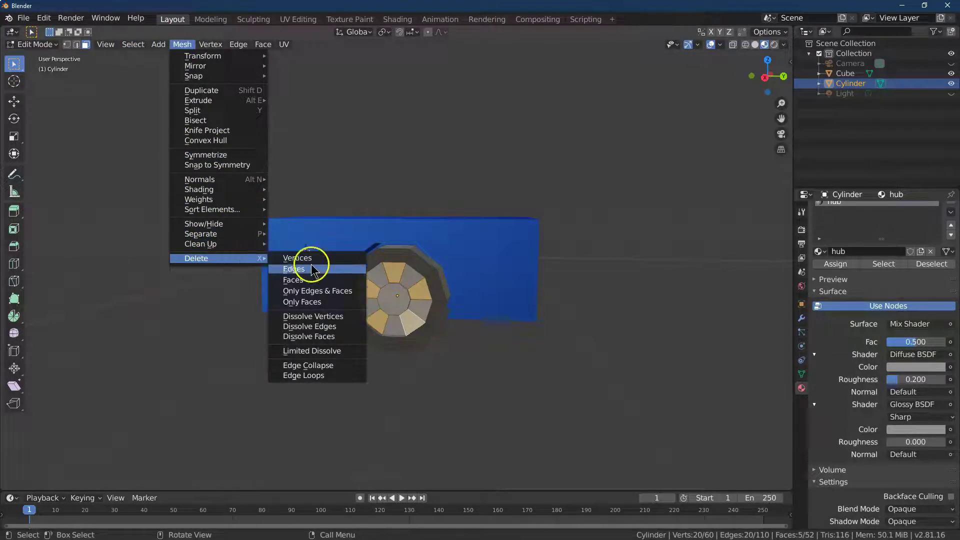
pyautogui.click(310, 280)
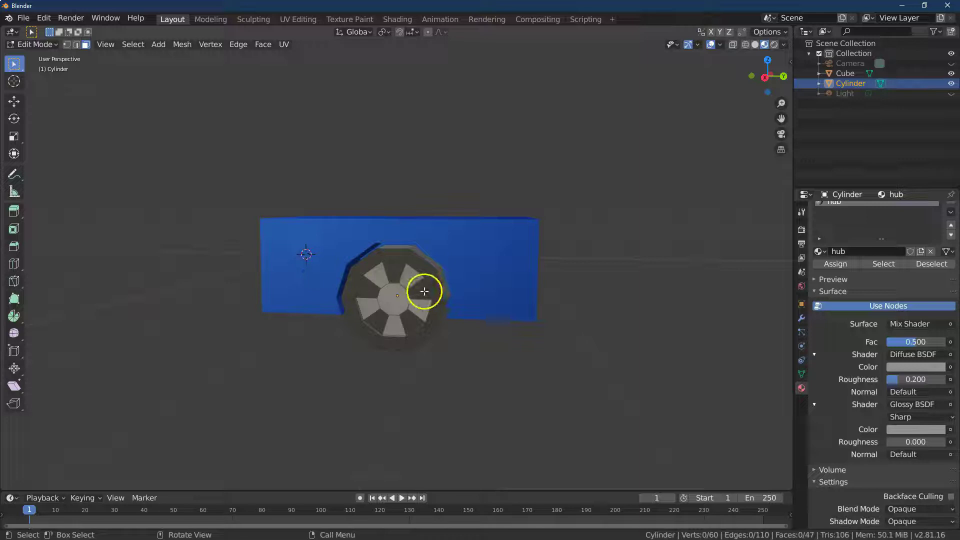
# Delete the wheel's back face behind the spoke openings
pyautogui.click(424, 291)
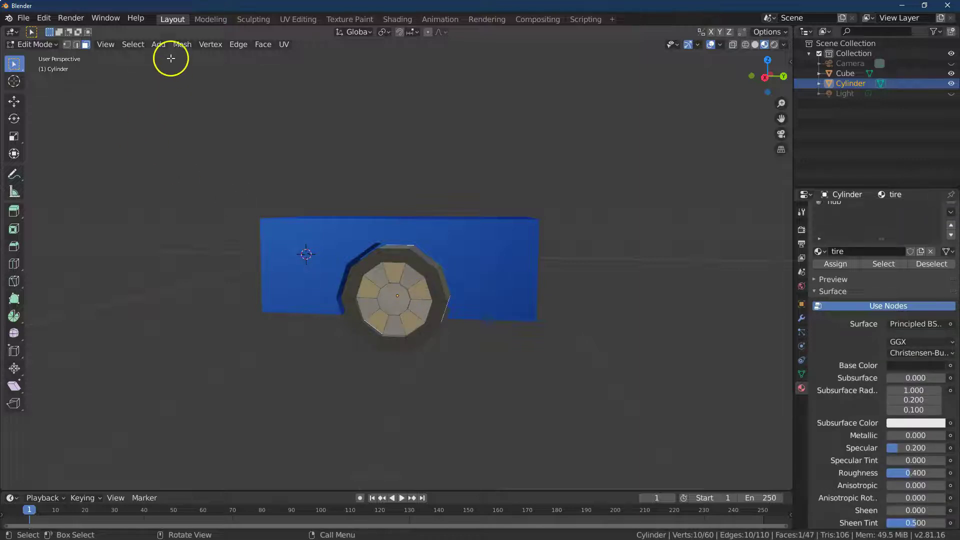
pyautogui.click(182, 44)
pyautogui.moveTo(230, 259)
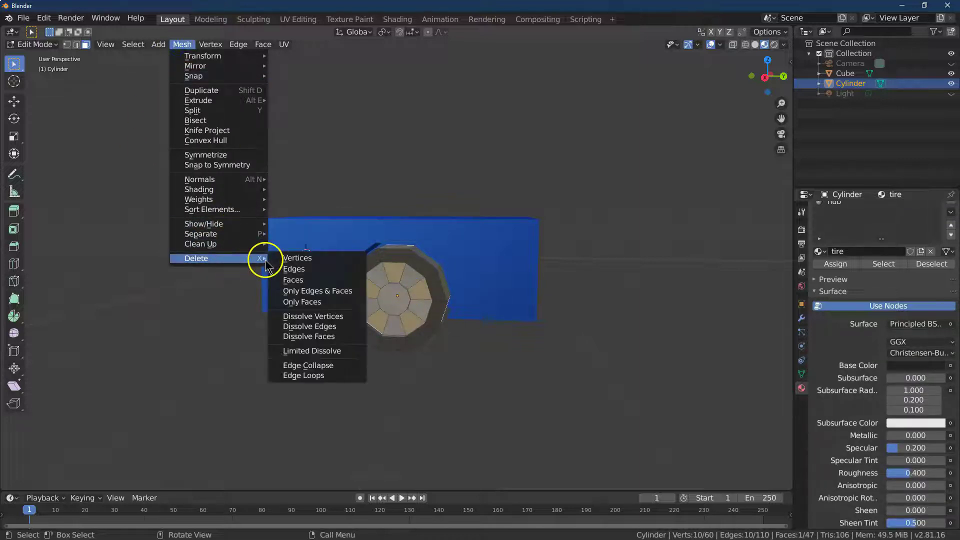
pyautogui.click(296, 280)
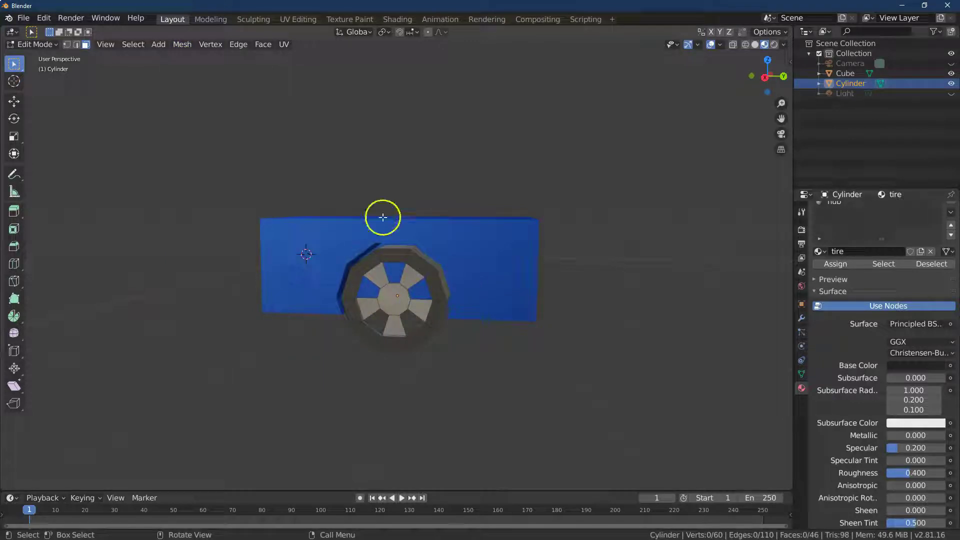
# Return to Object Mode and join the wheel into the blue body, keeping the body as the active object
pyautogui.click(32, 46)
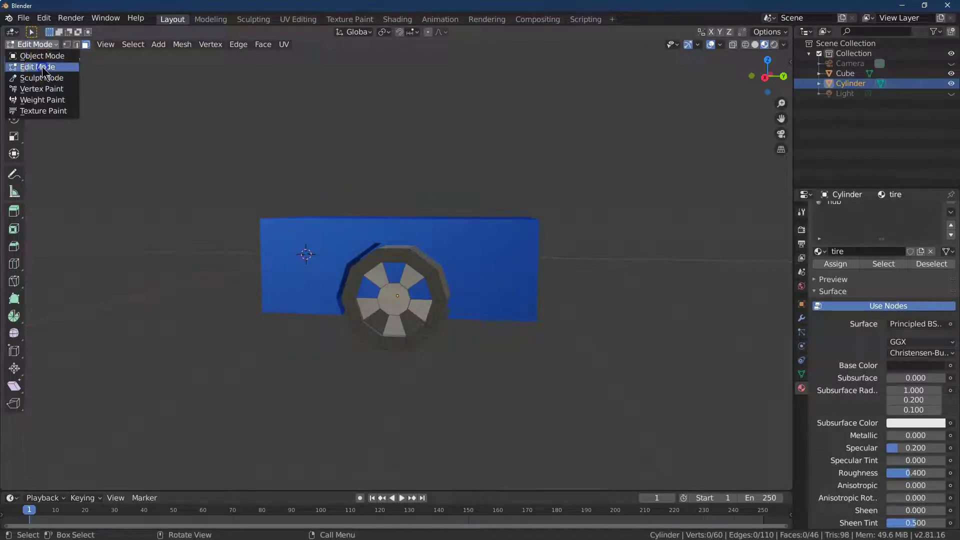
pyautogui.click(33, 46)
pyautogui.click(32, 46)
pyautogui.click(36, 56)
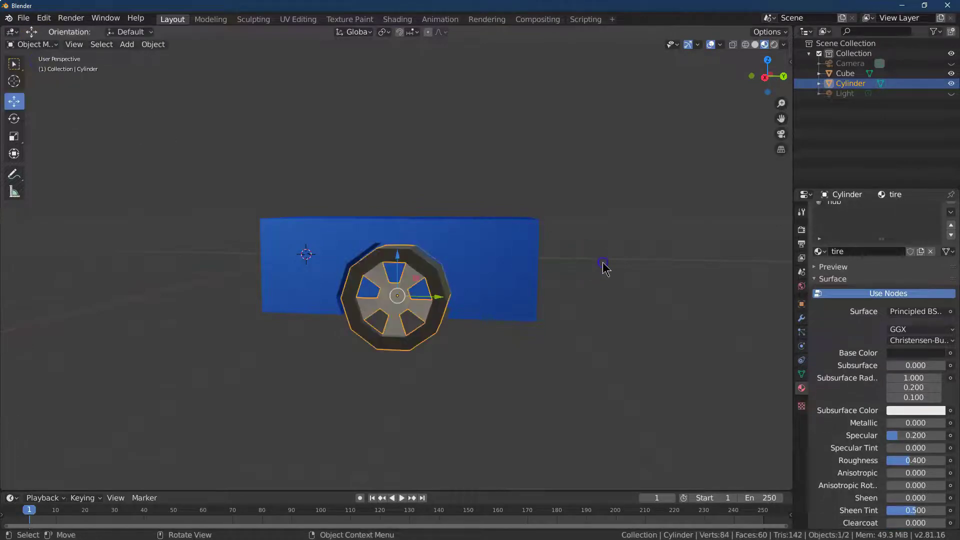
pyautogui.click(523, 253)
pyautogui.moveTo(765, 79); pyautogui.dragTo(774, 91)
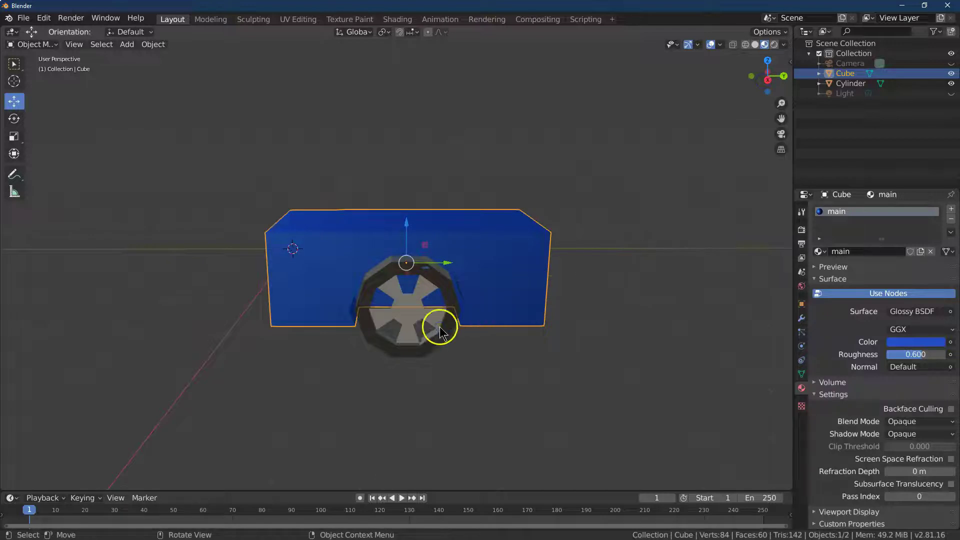
pyautogui.click(440, 330)
pyautogui.keyDown('shift'); pyautogui.click(508, 291); pyautogui.keyUp('shift')
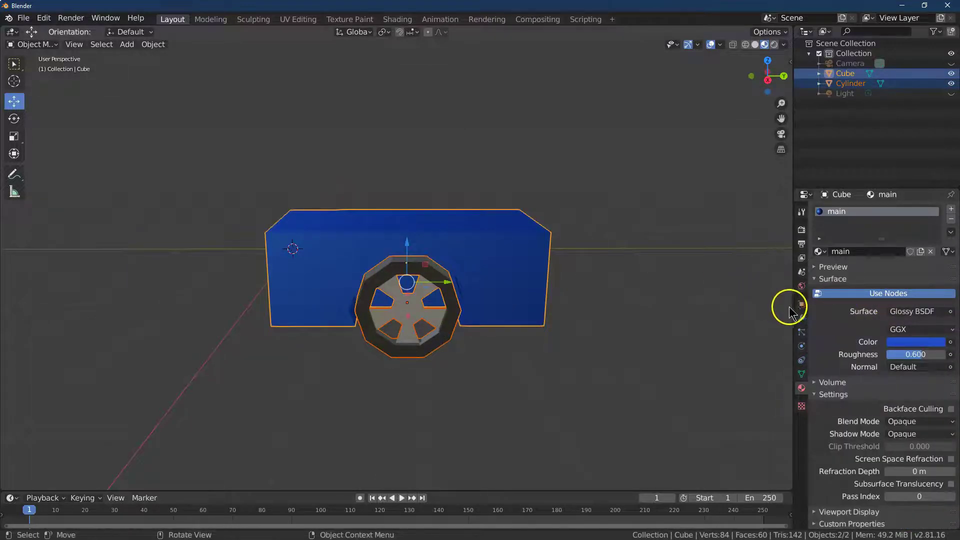
pyautogui.click(153, 44)
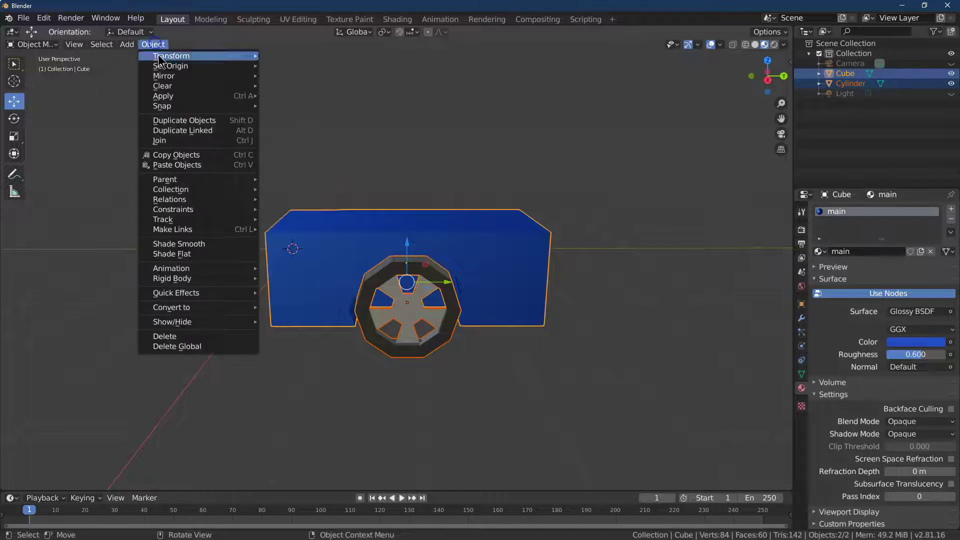
pyautogui.click(209, 142)
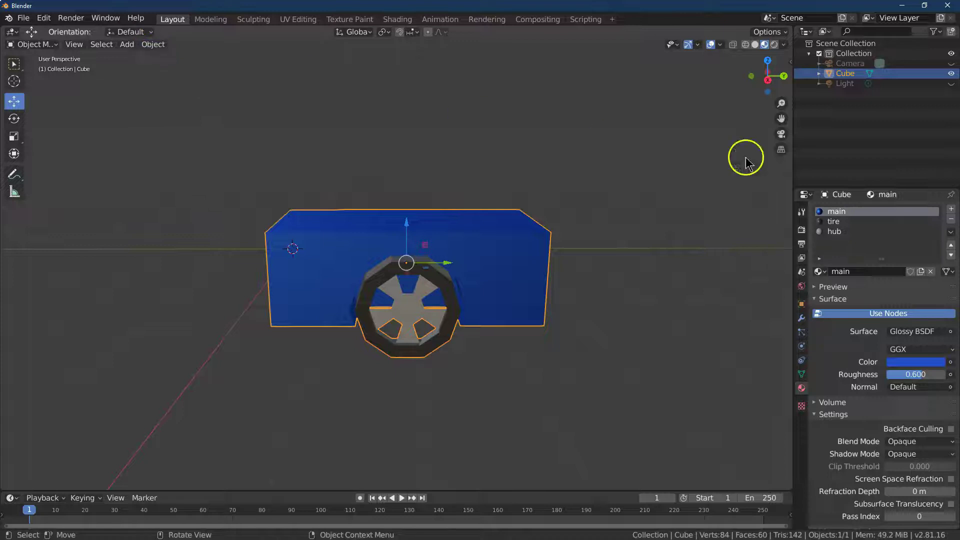
# Set the joined object's origin to the 3D cursor
pyautogui.moveTo(767, 79); pyautogui.dragTo(765, 89)
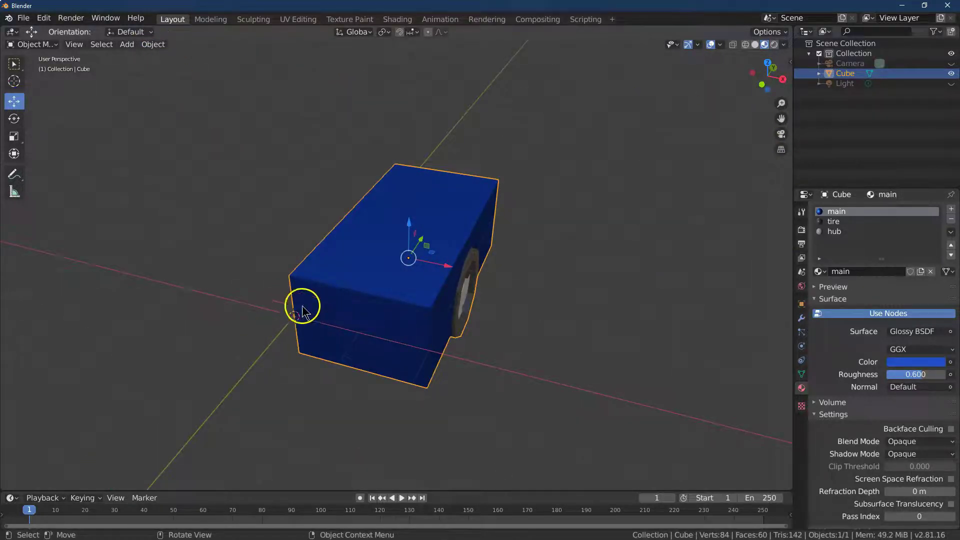
pyautogui.click(152, 44)
pyautogui.moveTo(210, 66)
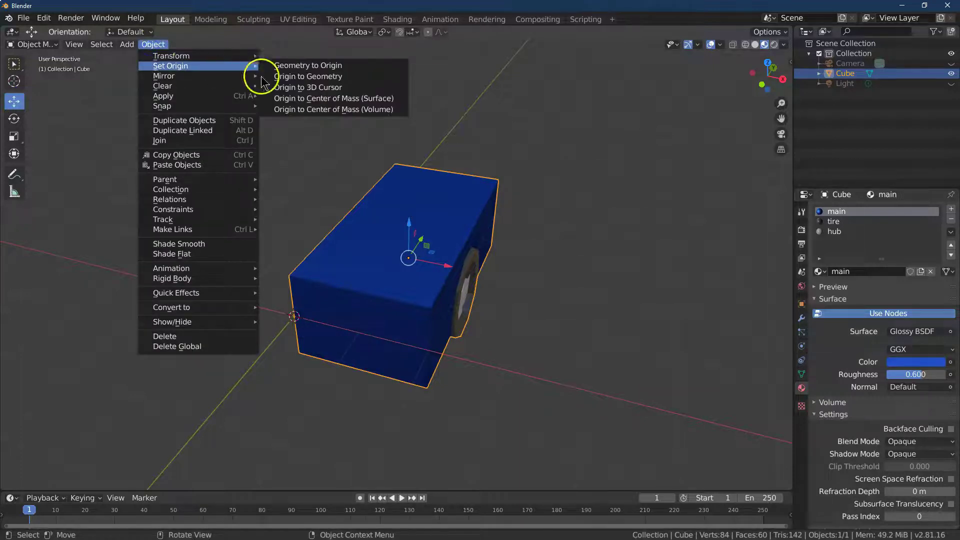
pyautogui.click(303, 89)
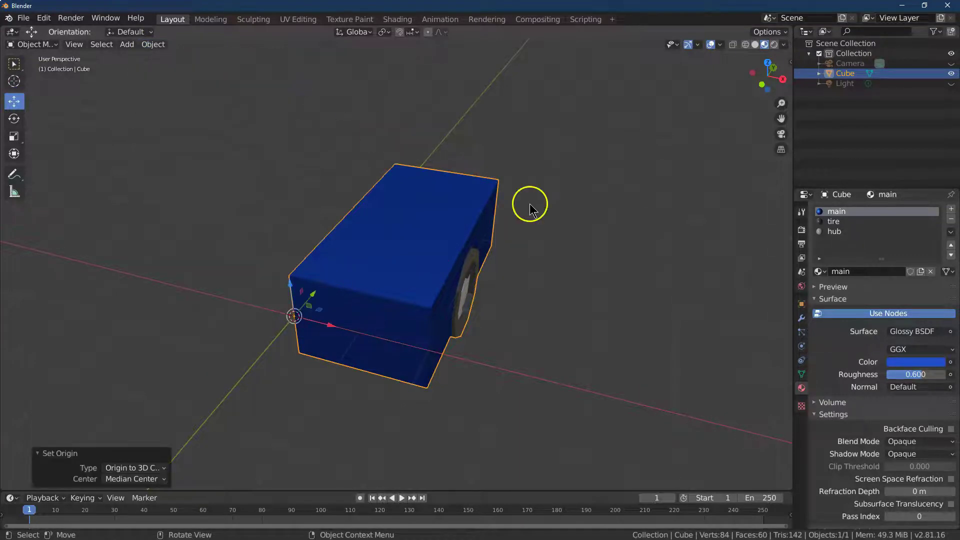
# Add a Mirror modifier to the joined object and mirror it across both the X and Y axes
pyautogui.click(802, 318)
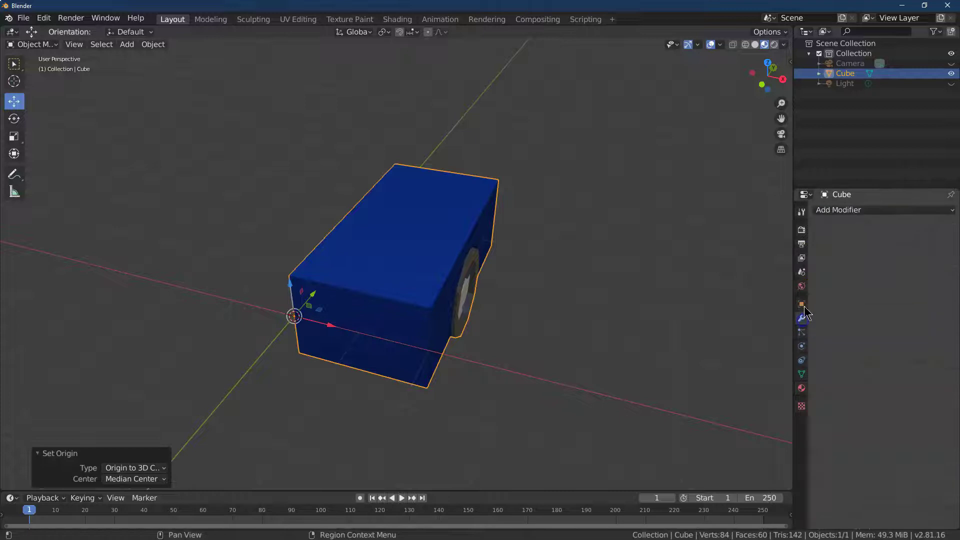
pyautogui.click(843, 211)
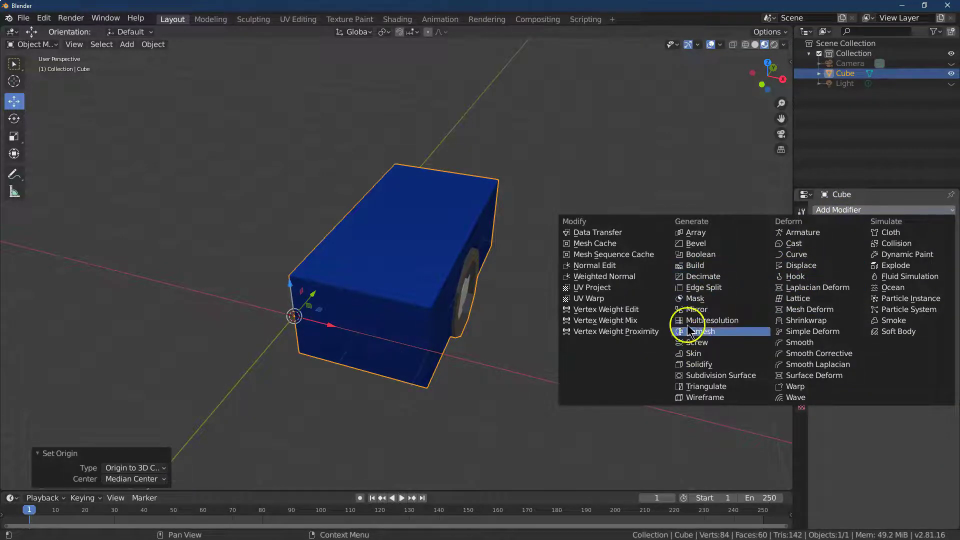
pyautogui.click(695, 310)
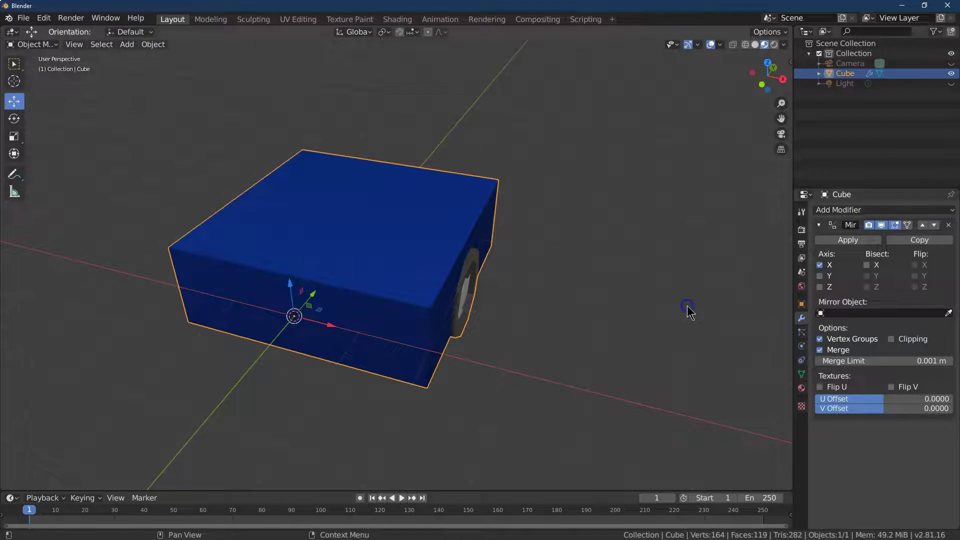
pyautogui.click(815, 276)
# In Edit Mode, subdivide the two long edges of the body's top face with one cut to split it in half
pyautogui.moveTo(765, 86); pyautogui.dragTo(676, 76)
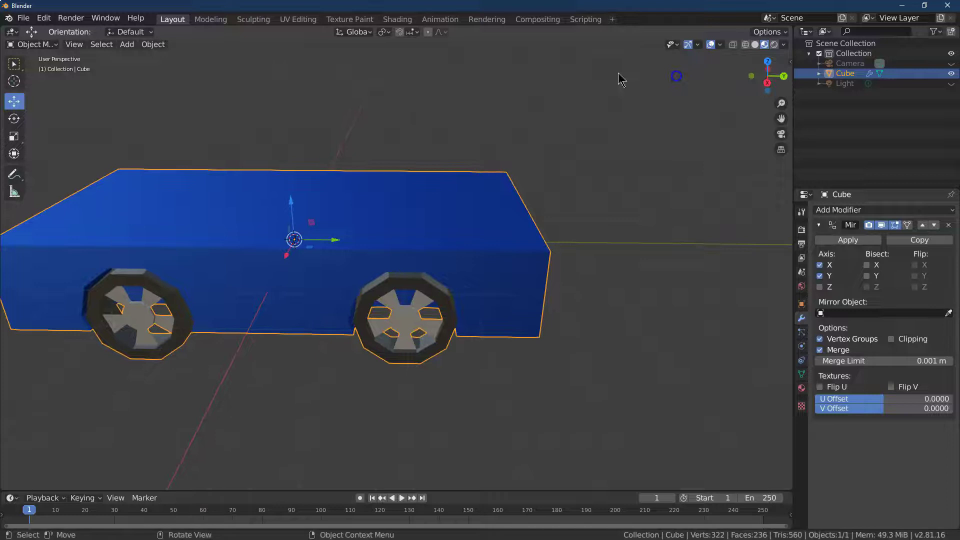
pyautogui.click(31, 44)
pyautogui.click(40, 67)
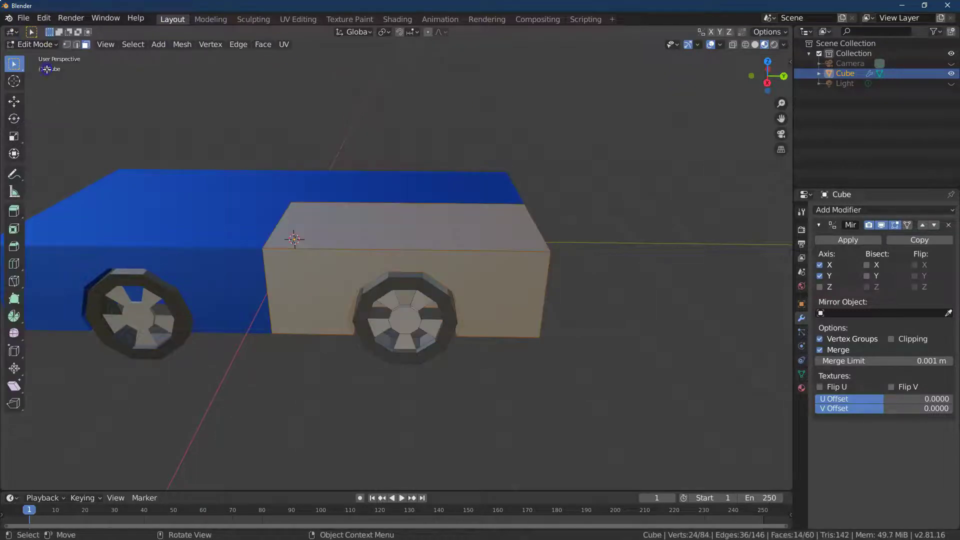
pyautogui.click(321, 218)
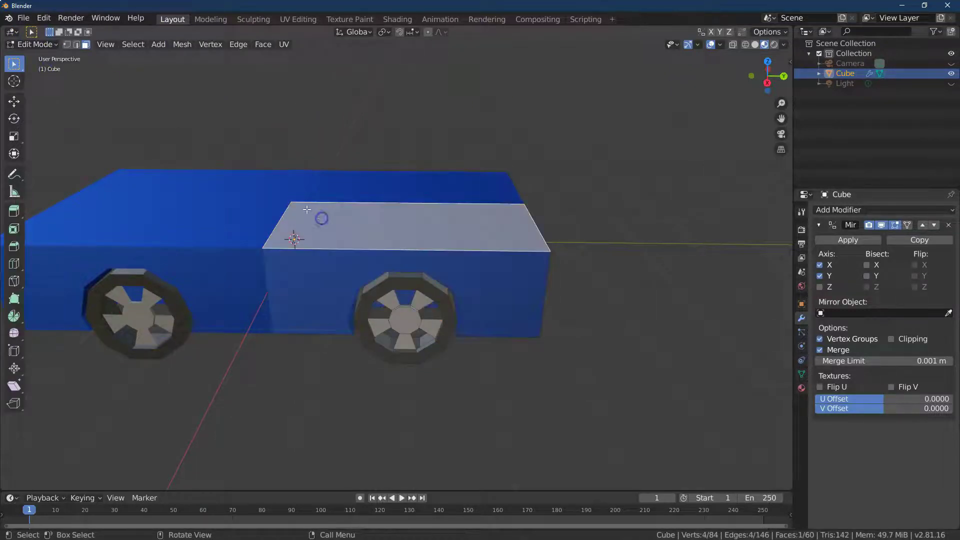
pyautogui.click(76, 45)
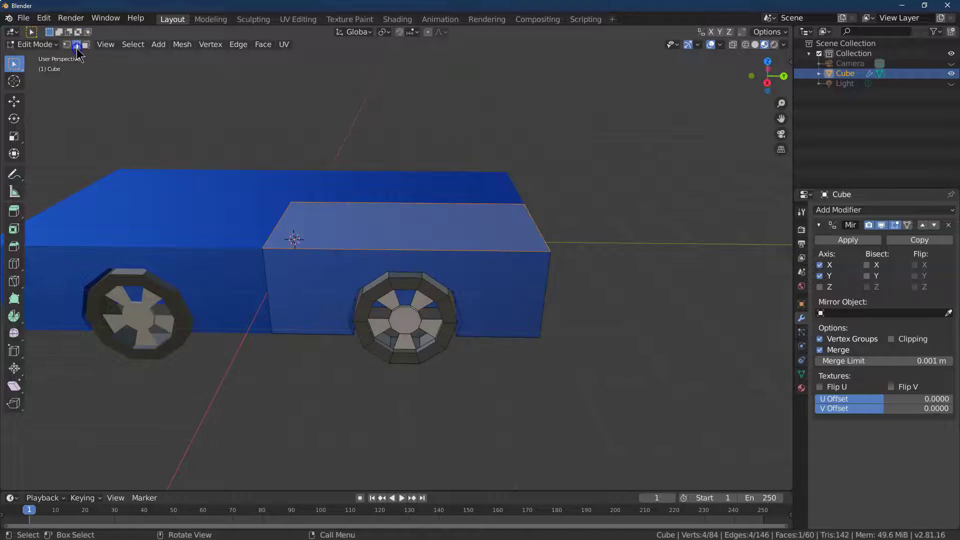
pyautogui.click(403, 202)
pyautogui.keyDown('shift'); pyautogui.click(450, 251); pyautogui.keyUp('shift')
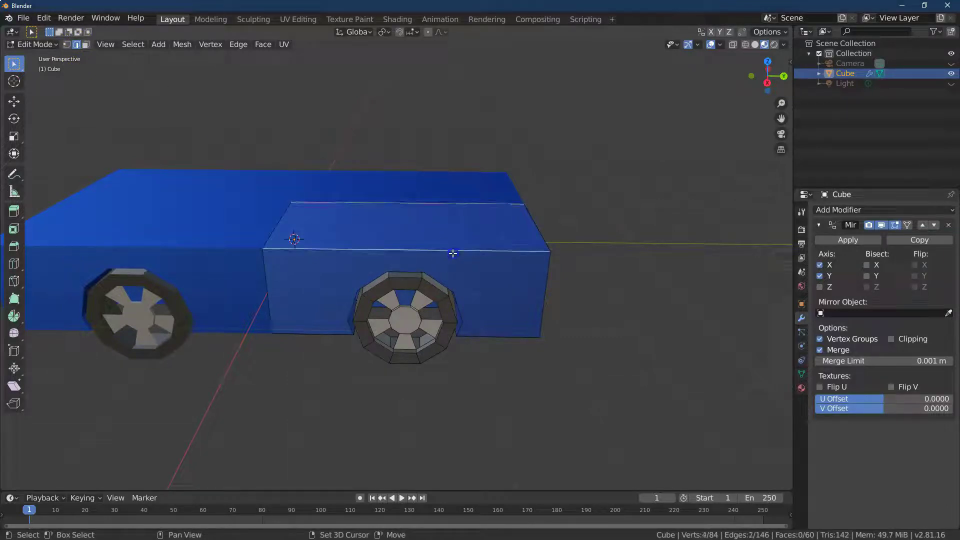
pyautogui.click(238, 44)
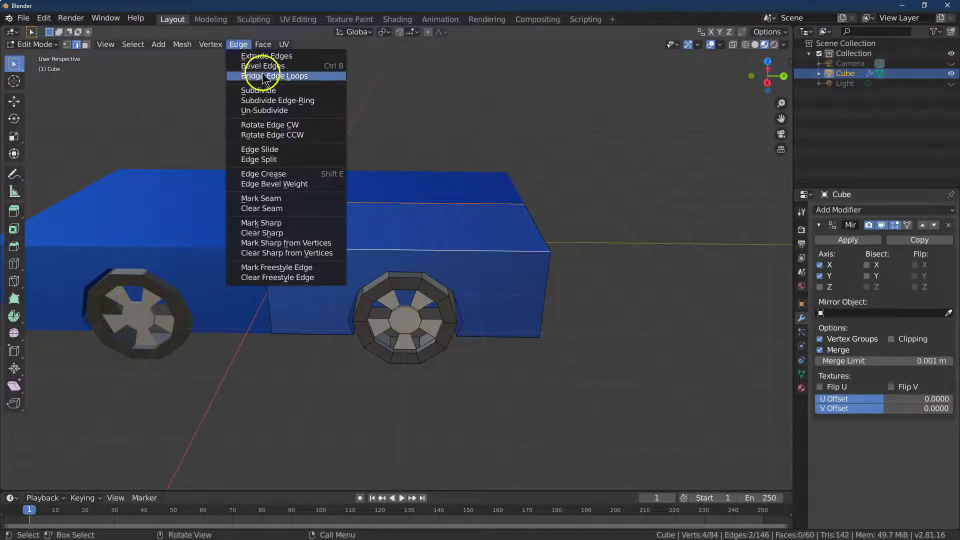
pyautogui.click(267, 91)
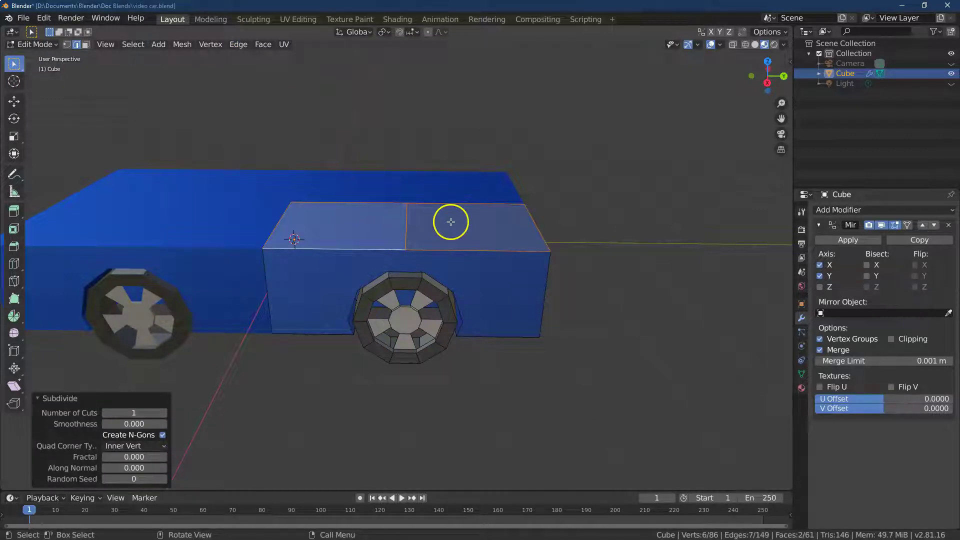
# Enable Clipping on the Mirror modifier and extrude the top half-face nearest the car's center upward by 1.6 m
pyautogui.click(86, 45)
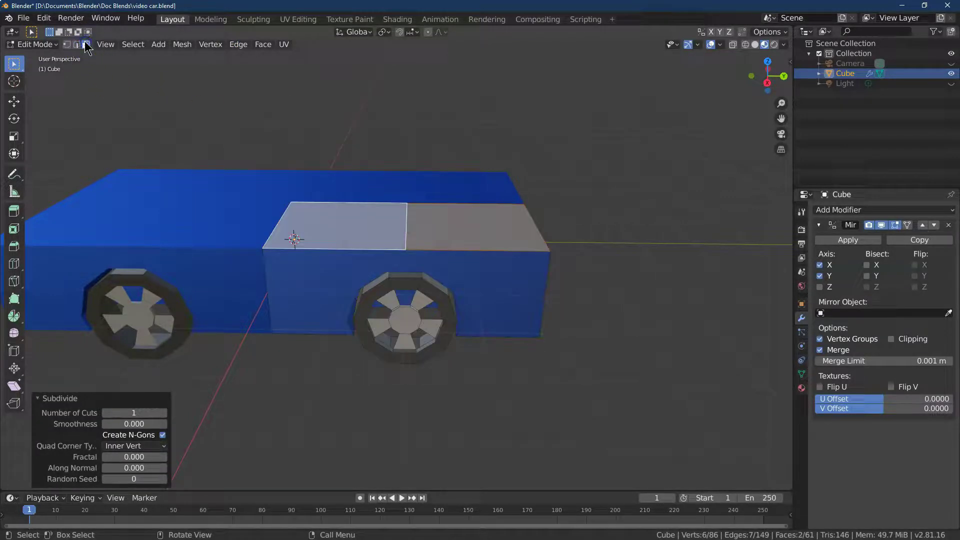
pyautogui.click(893, 339)
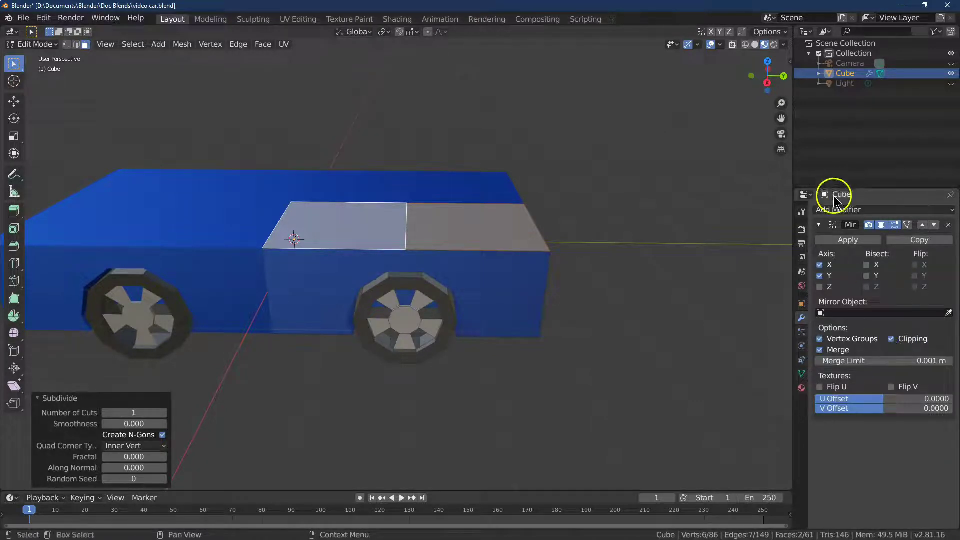
pyautogui.click(357, 236)
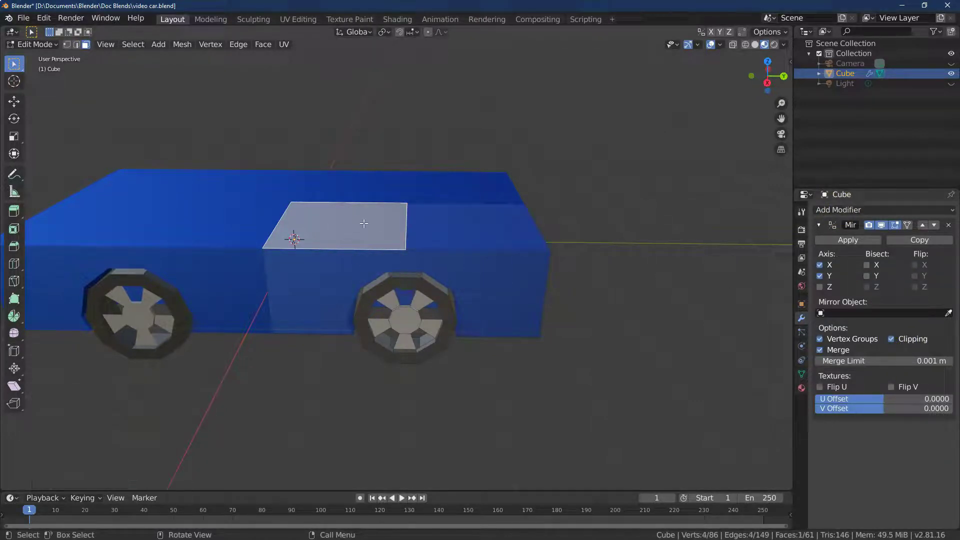
pyautogui.click(15, 139)
pyautogui.click(14, 211)
pyautogui.moveTo(338, 166); pyautogui.dragTo(335, 47)
pyautogui.click(130, 457)
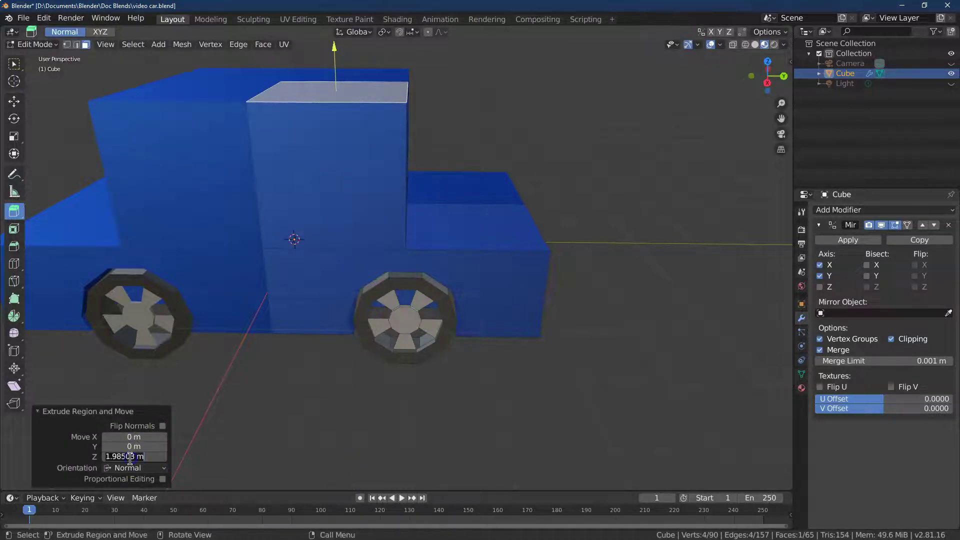
pyautogui.write('1.6')
pyautogui.press('Return')
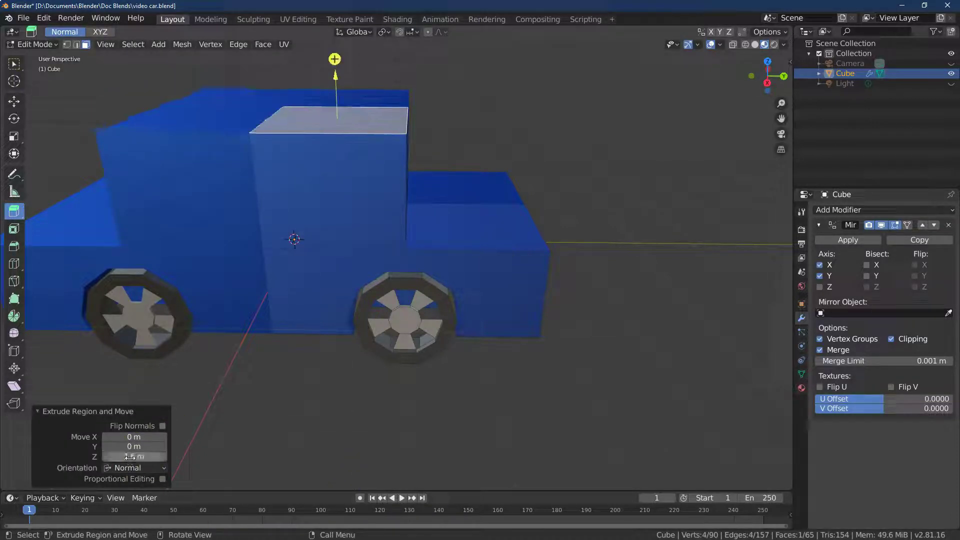
# Scale the raised cabin's top face to 0.3 on the X, Y and Z axes to taper the cabin
pyautogui.moveTo(765, 77); pyautogui.dragTo(739, 97)
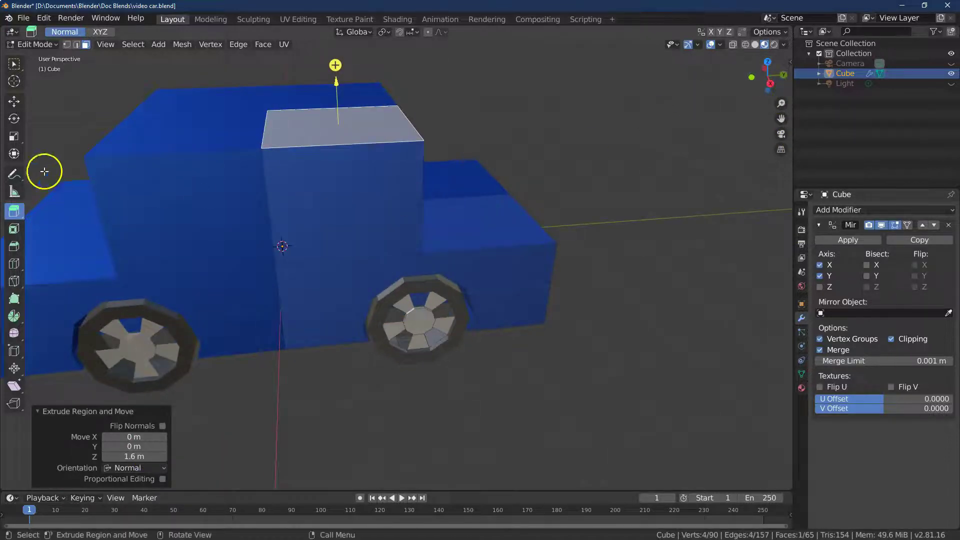
pyautogui.click(14, 137)
pyautogui.moveTo(369, 154); pyautogui.dragTo(344, 125)
pyautogui.click(144, 437)
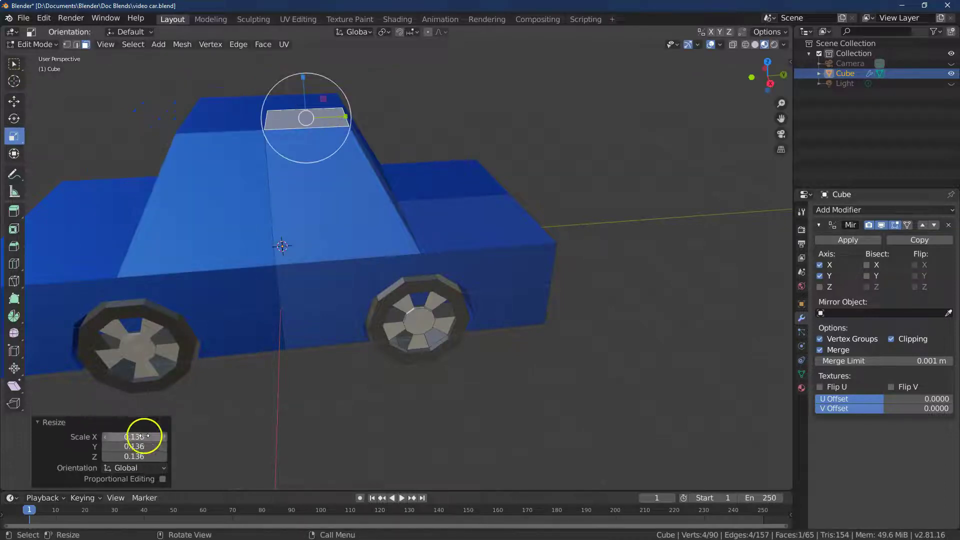
pyautogui.write('.3')
pyautogui.press('Tab')
pyautogui.write('.3')
pyautogui.press('Tab')
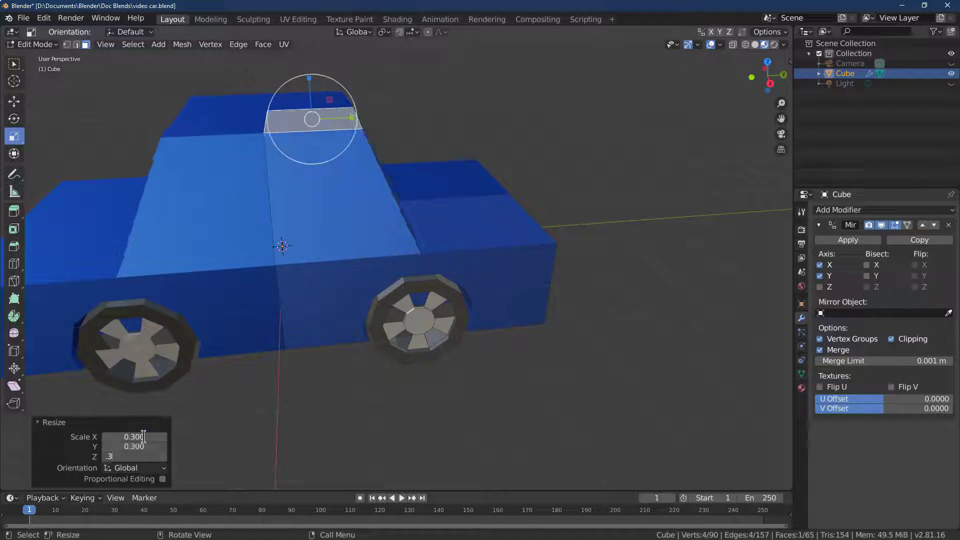
pyautogui.press('Return')
# From the back orthographic view, subdivide the body's lower end face with two cuts into a three-by-three grid
pyautogui.moveTo(770, 83); pyautogui.dragTo(750, 90)
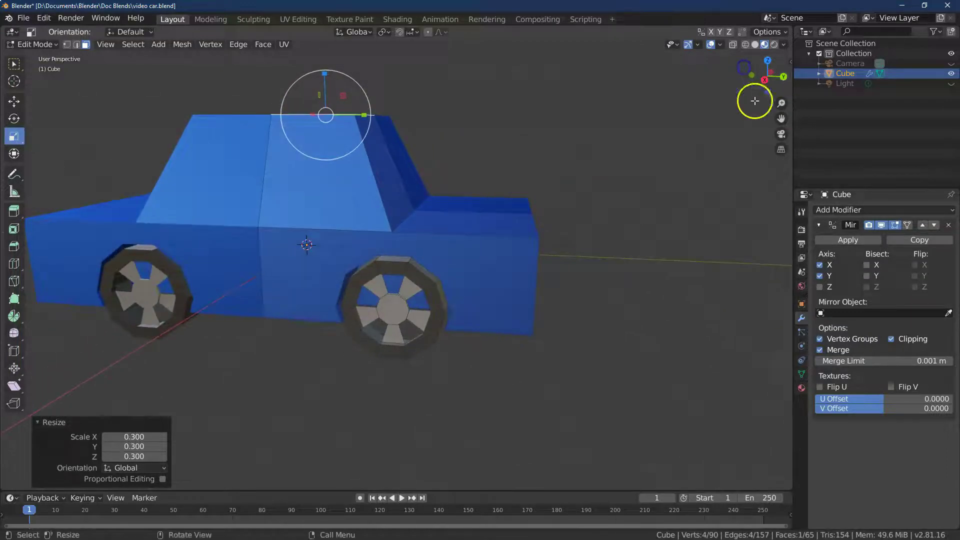
pyautogui.click(716, 177)
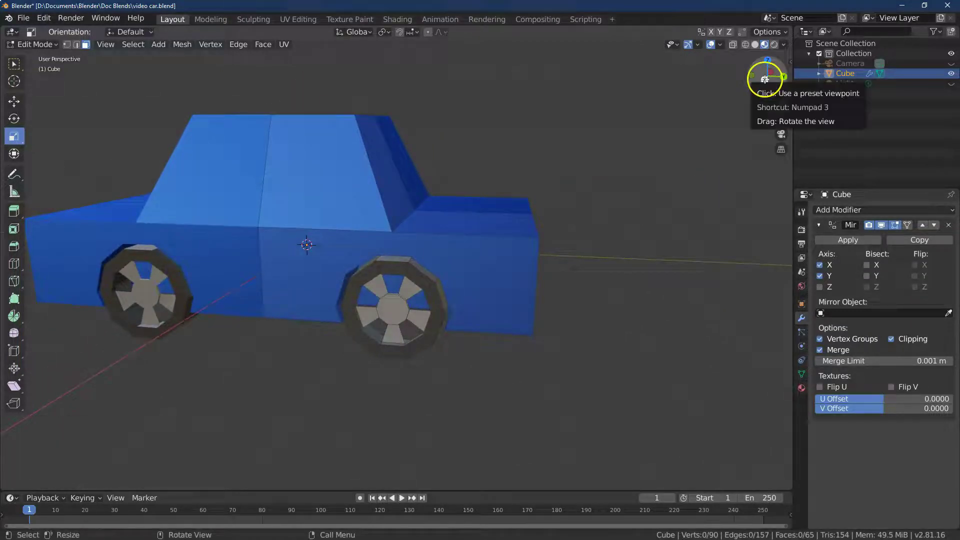
pyautogui.click(784, 77)
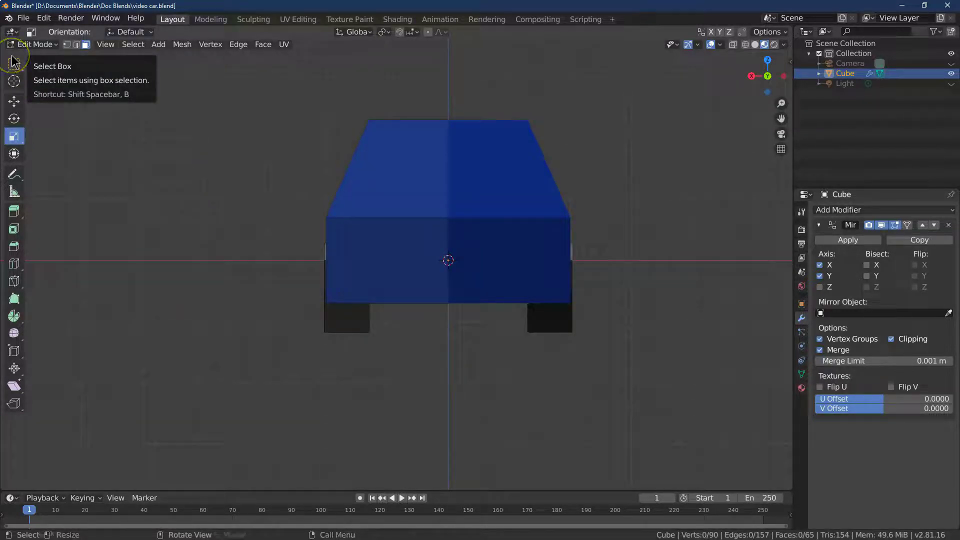
pyautogui.click(372, 254)
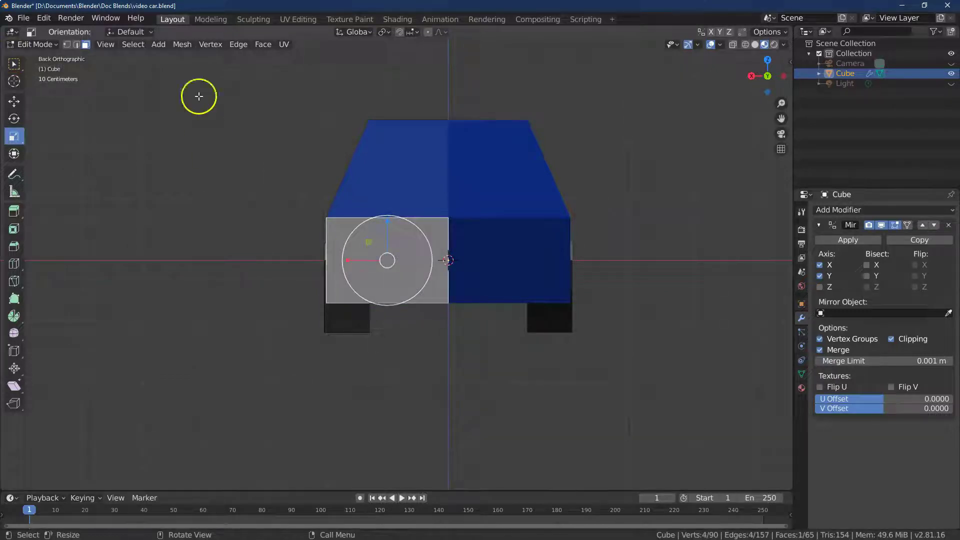
pyautogui.click(13, 64)
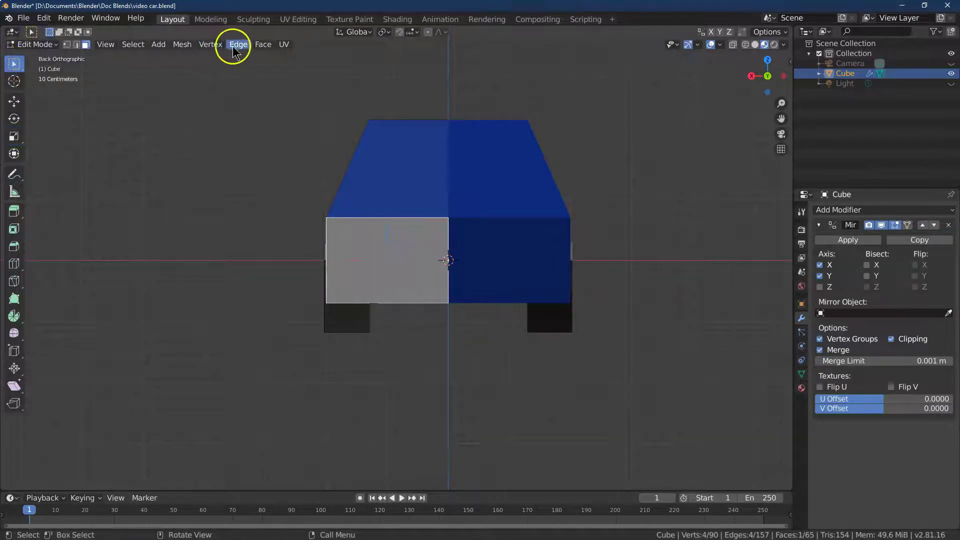
pyautogui.click(233, 45)
pyautogui.click(251, 89)
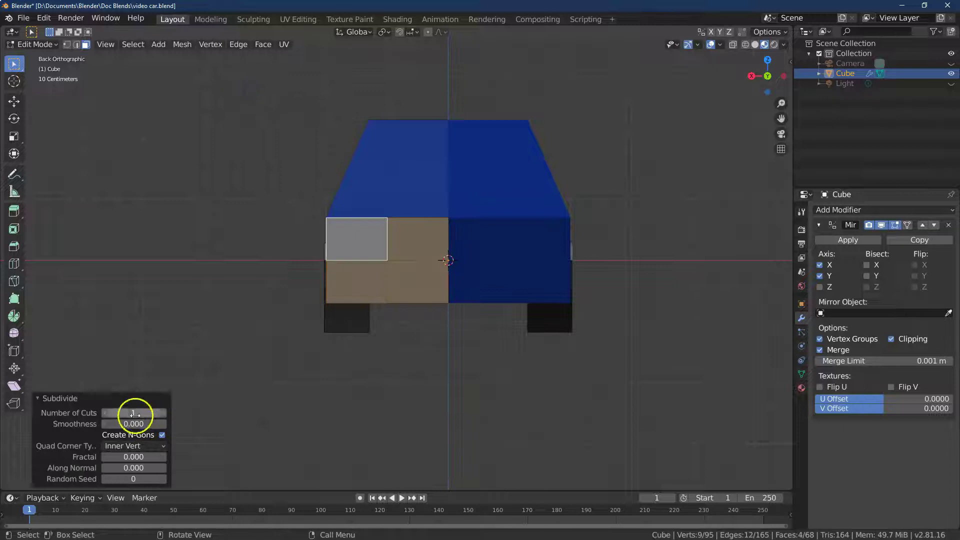
pyautogui.click(164, 412)
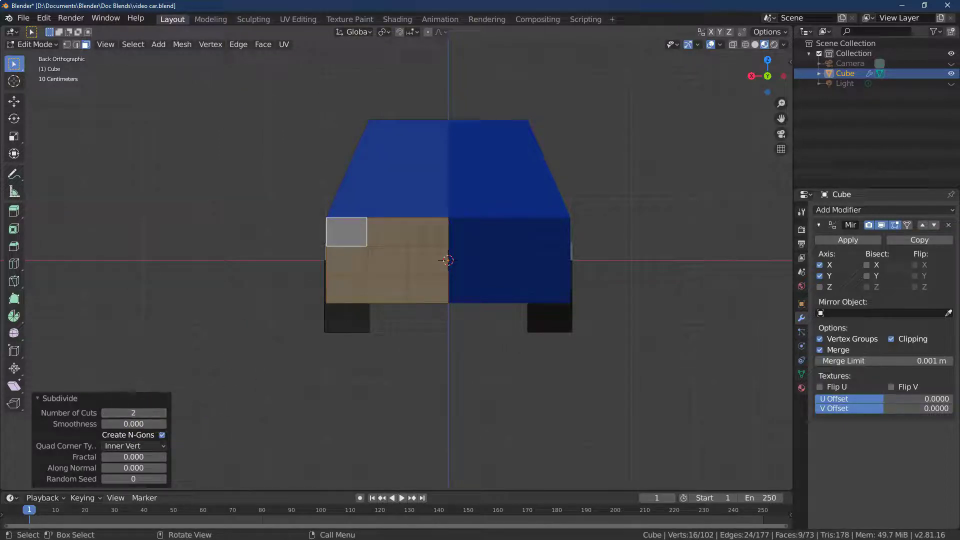
# Select the bottom row of three faces on the subdivided end face and duplicate them in place
pyautogui.hotkey('alt', 'a')
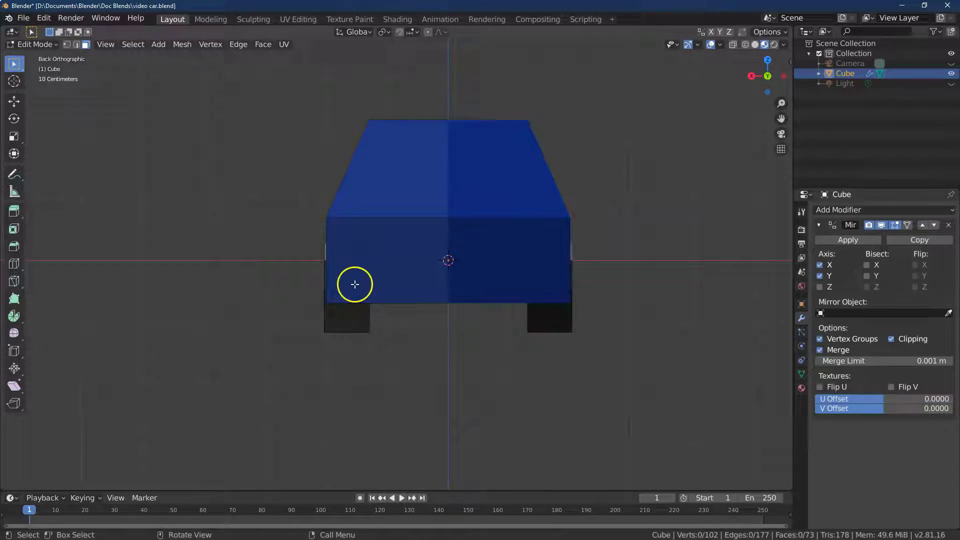
pyautogui.moveTo(355, 283); pyautogui.dragTo(435, 300)
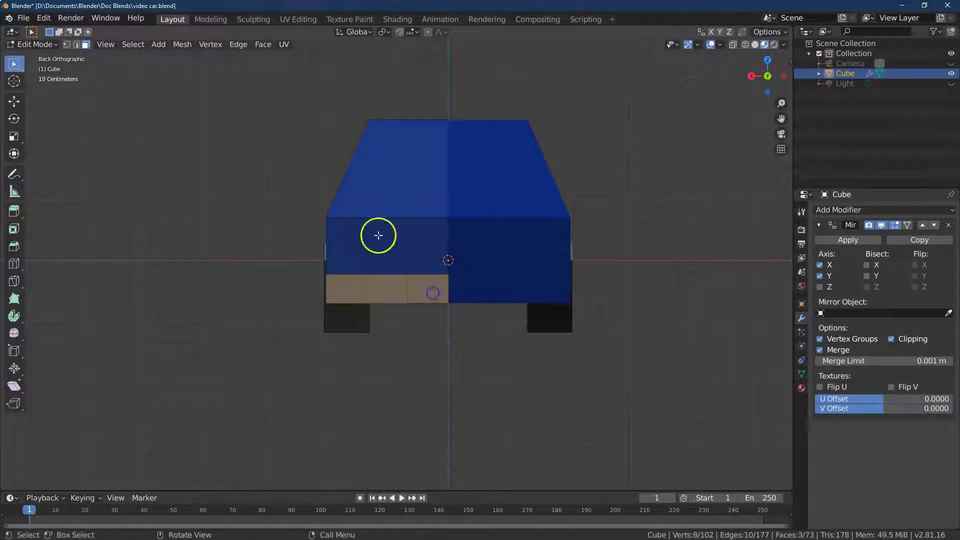
pyautogui.click(182, 44)
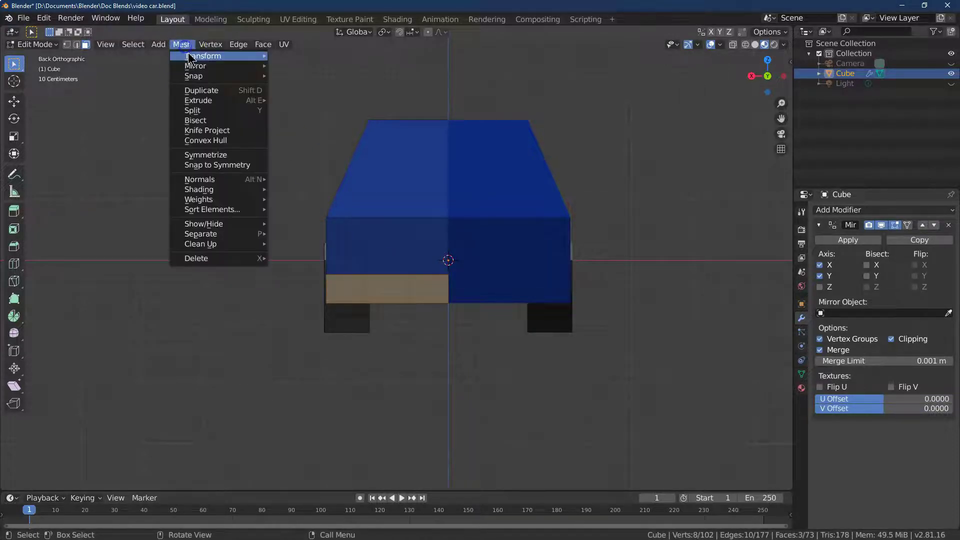
pyautogui.click(213, 92)
pyautogui.rightClick(213, 94)
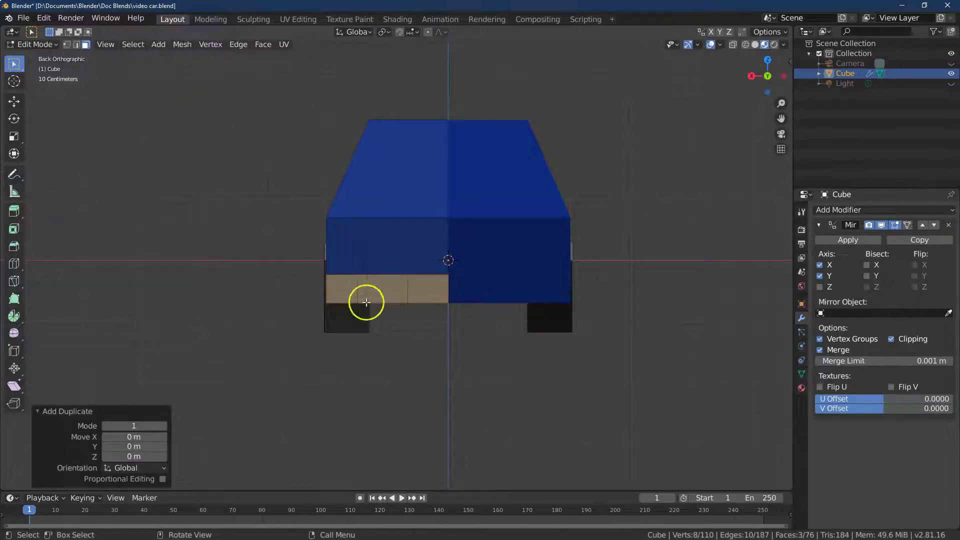
# Move the duplicated bottom row of faces -0.2 m along Z and 0.1 m along X
pyautogui.click(14, 103)
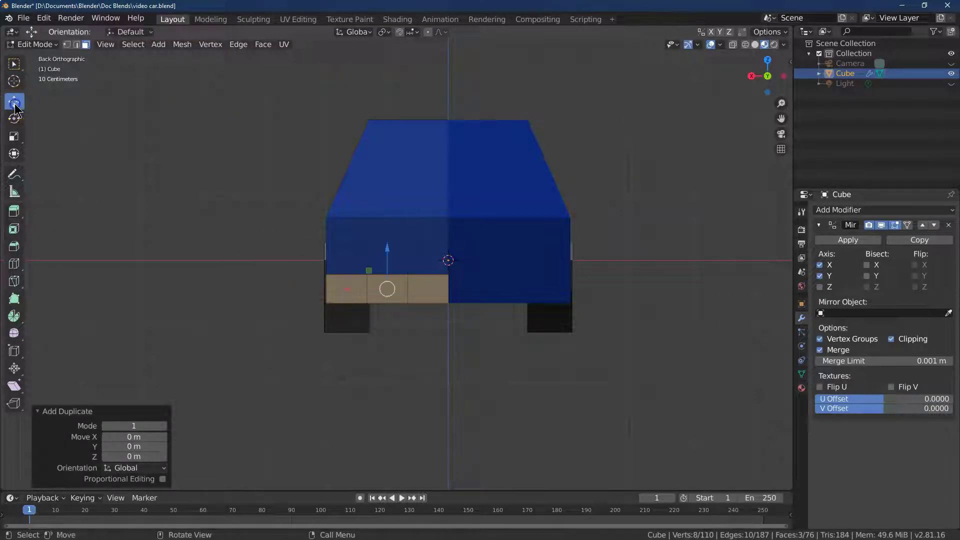
pyautogui.moveTo(388, 246); pyautogui.dragTo(387, 261)
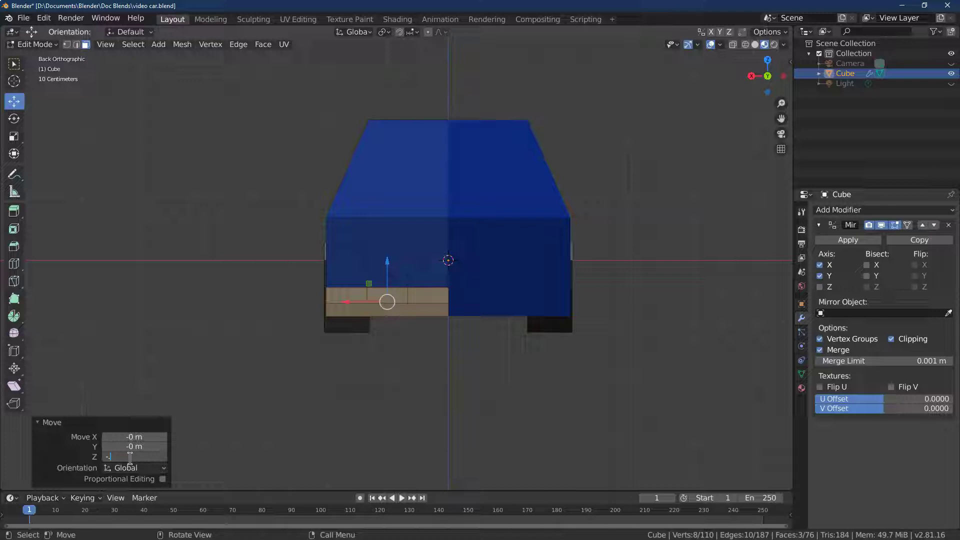
pyautogui.click(130, 458)
pyautogui.write('-0.2')
pyautogui.press('Return')
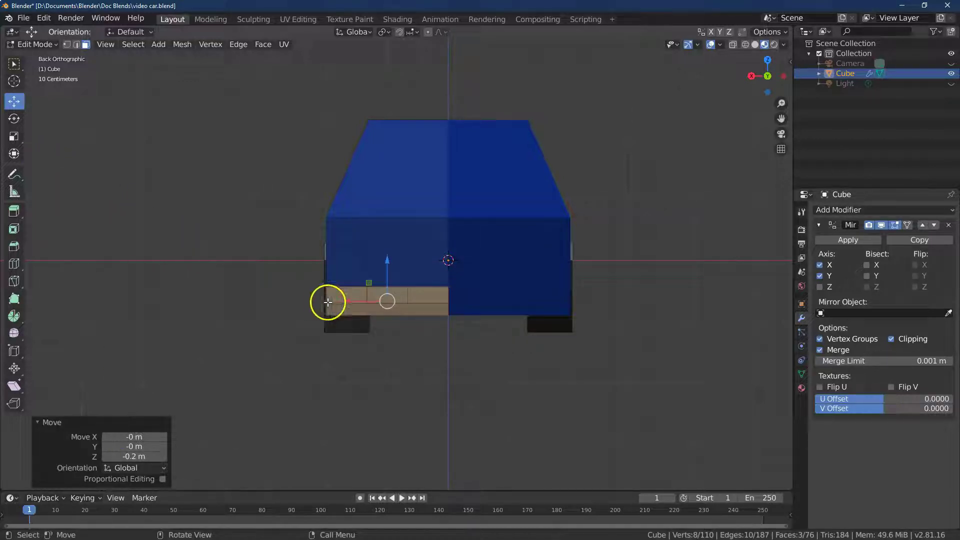
pyautogui.moveTo(331, 302); pyautogui.dragTo(339, 302)
pyautogui.click(135, 437)
pyautogui.write('0.1')
pyautogui.press('Return')
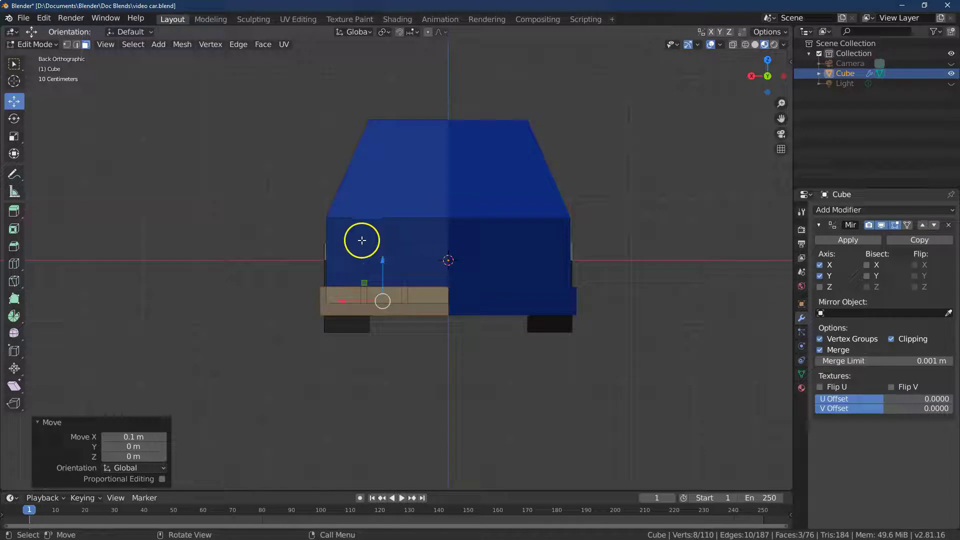
# Assign the hub material to the duplicated bumper faces
pyautogui.click(801, 388)
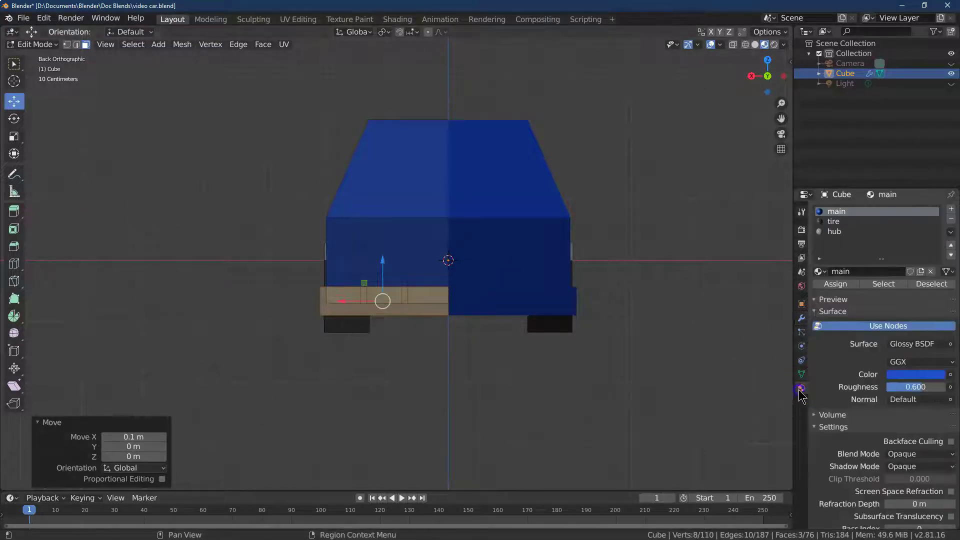
pyautogui.click(833, 231)
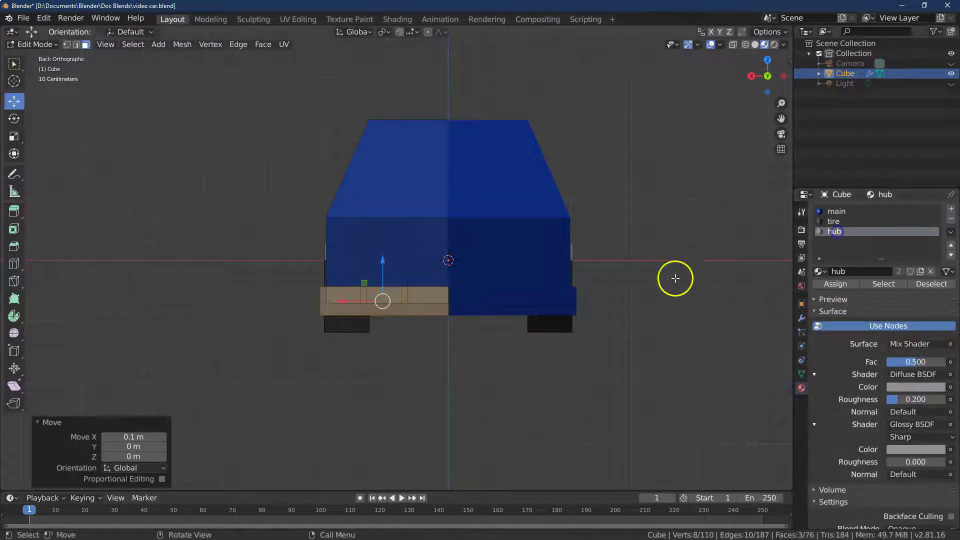
pyautogui.click(831, 286)
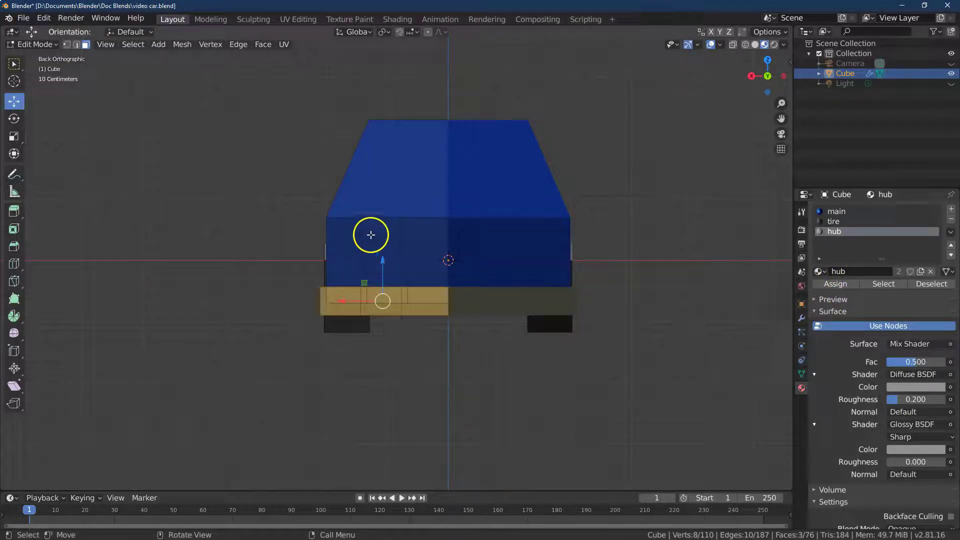
# Duplicate the two outermost faces in the end face's top row and move the copy 0.1 m along X
pyautogui.click(343, 231)
pyautogui.click(14, 63)
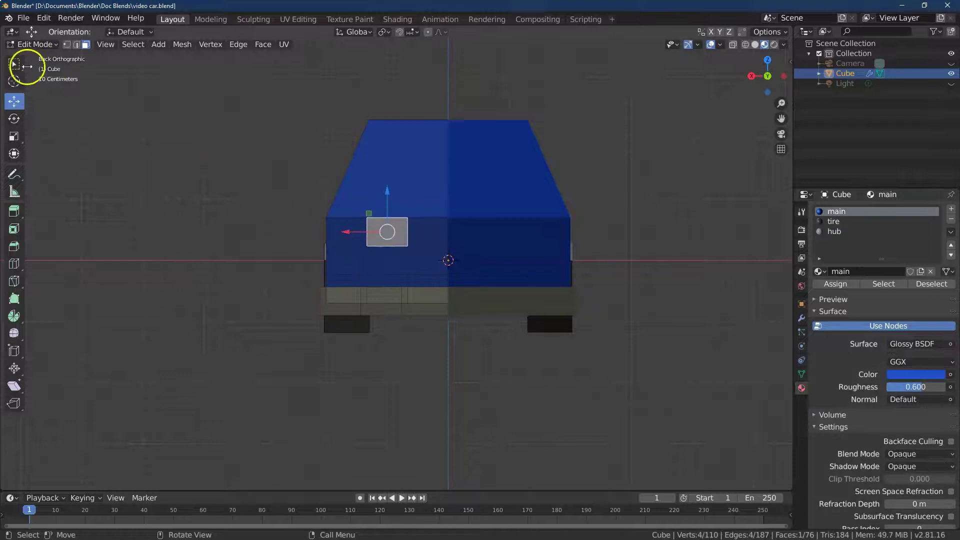
pyautogui.click(342, 228)
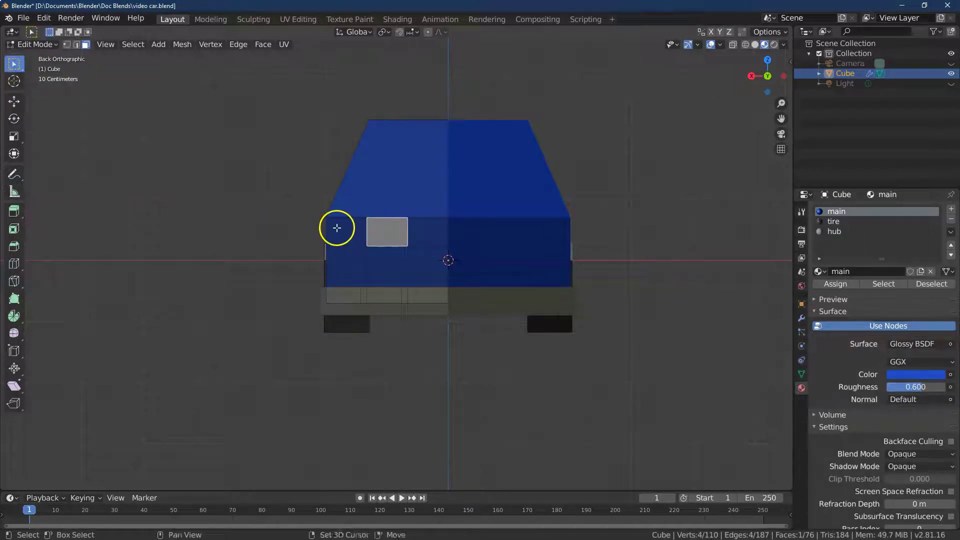
pyautogui.keyDown('shift'); pyautogui.click(337, 228); pyautogui.keyUp('shift')
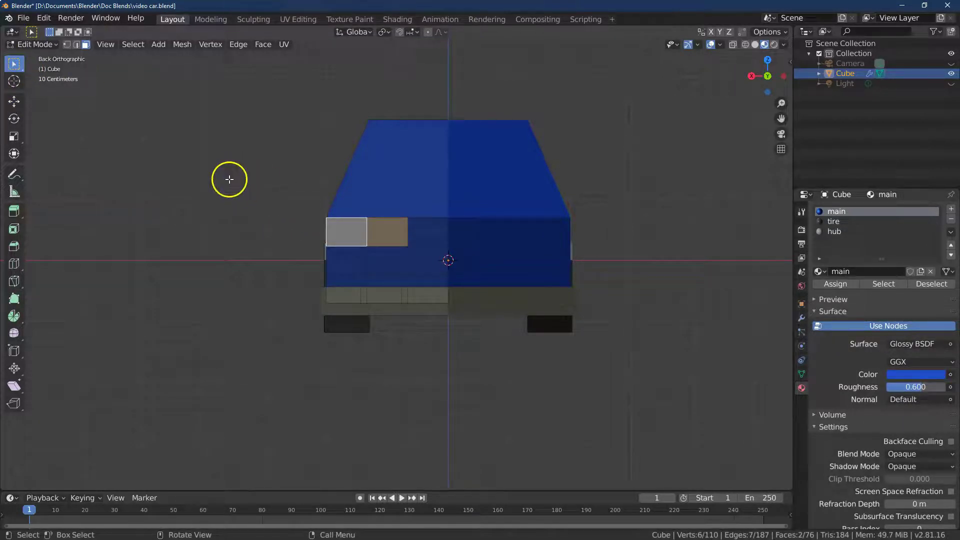
pyautogui.click(182, 44)
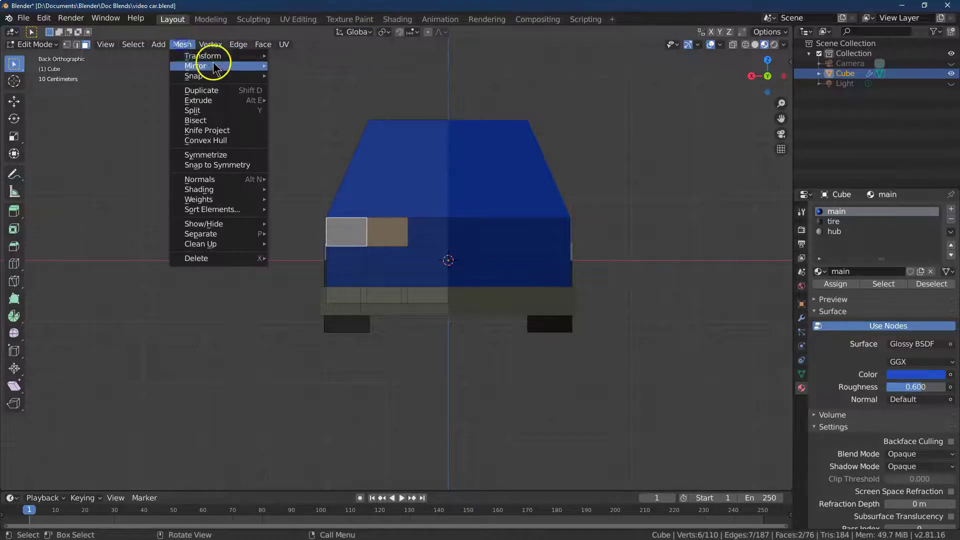
pyautogui.click(205, 90)
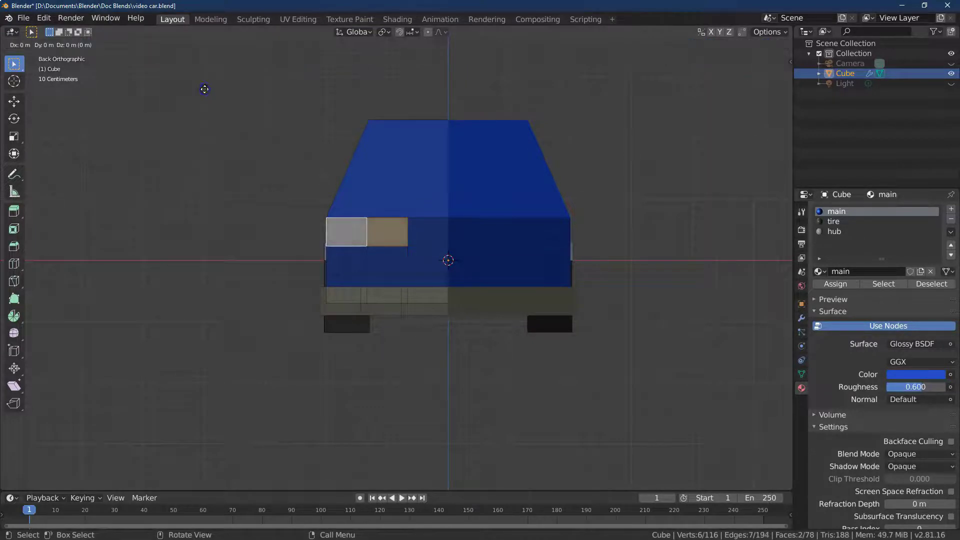
pyautogui.rightClick(205, 89)
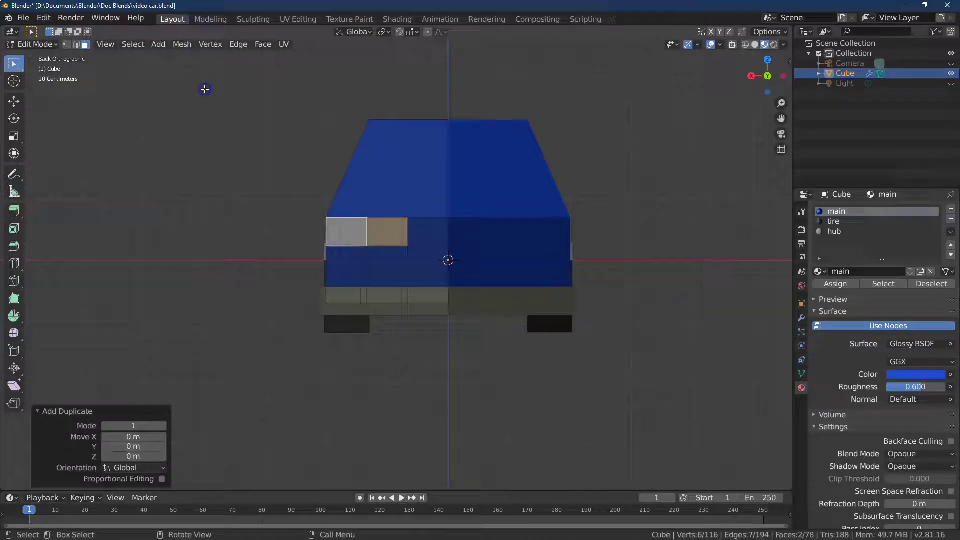
pyautogui.click(14, 102)
pyautogui.moveTo(325, 231); pyautogui.dragTo(320, 231)
pyautogui.click(128, 437)
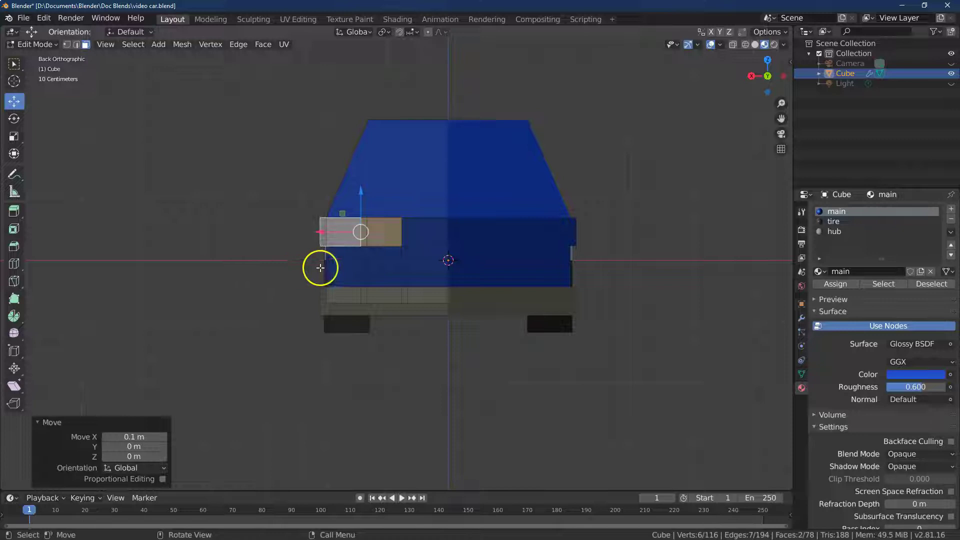
# Scale the duplicated pair of faces to 0.9 along Z
pyautogui.click(14, 136)
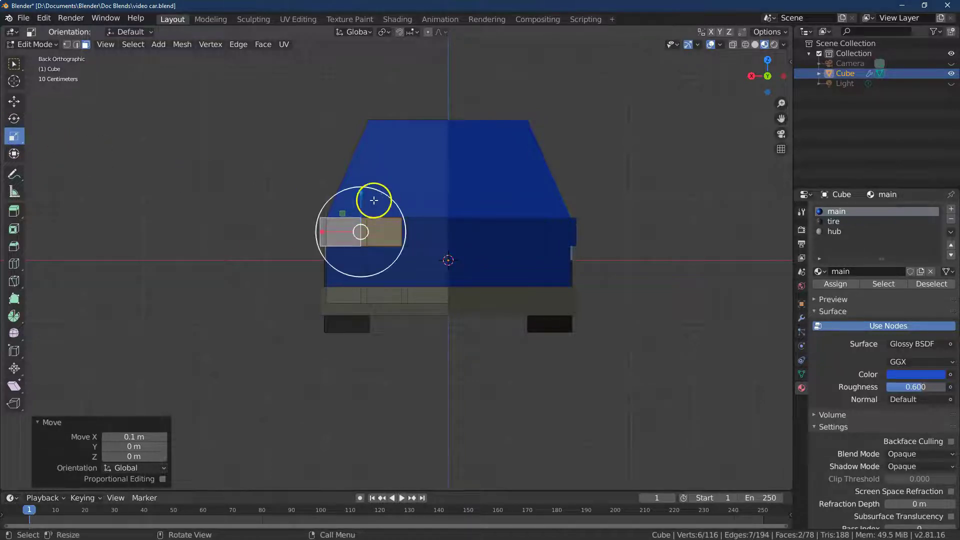
pyautogui.moveTo(361, 191); pyautogui.dragTo(360, 198)
pyautogui.click(145, 456)
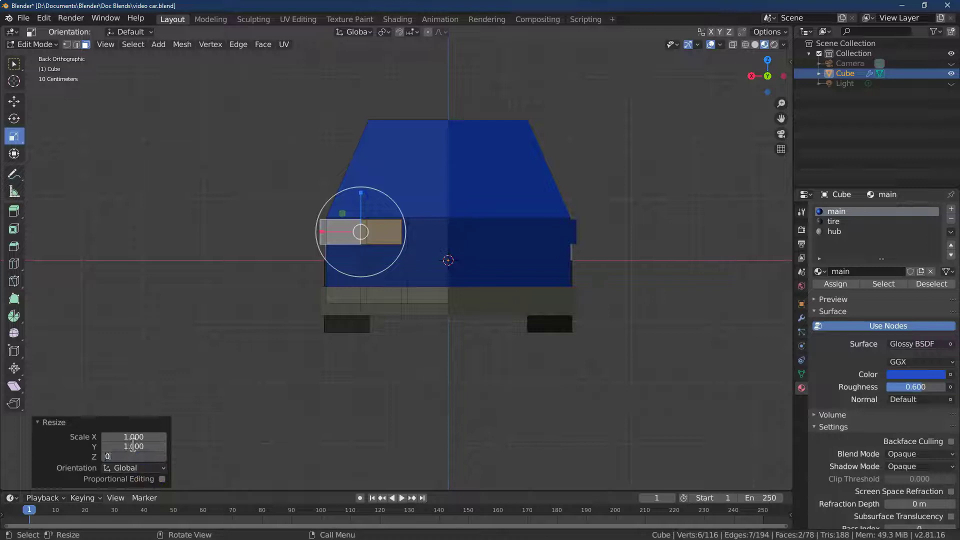
pyautogui.write('0.9')
pyautogui.press('Return')
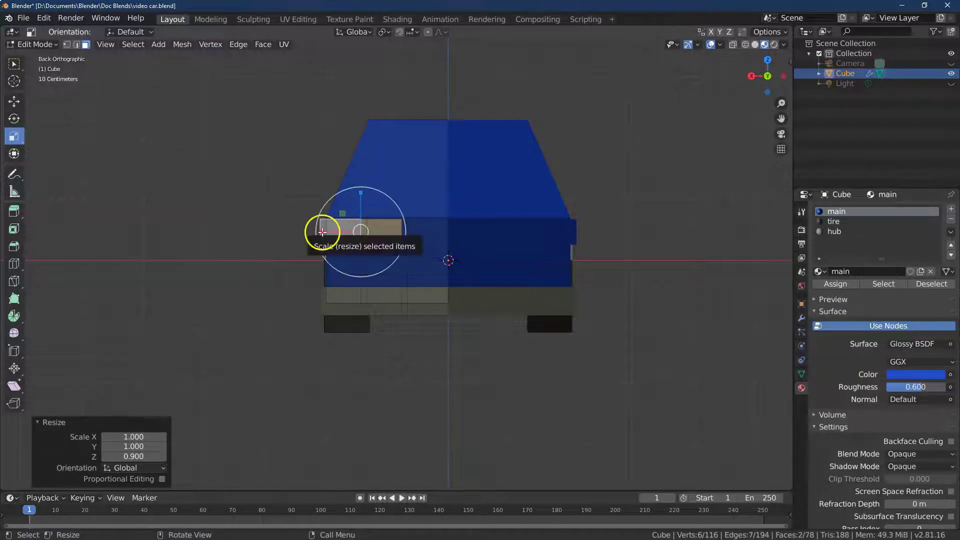
# Scale the duplicated pair of faces to 0.7 along X
pyautogui.moveTo(319, 231); pyautogui.dragTo(327, 234)
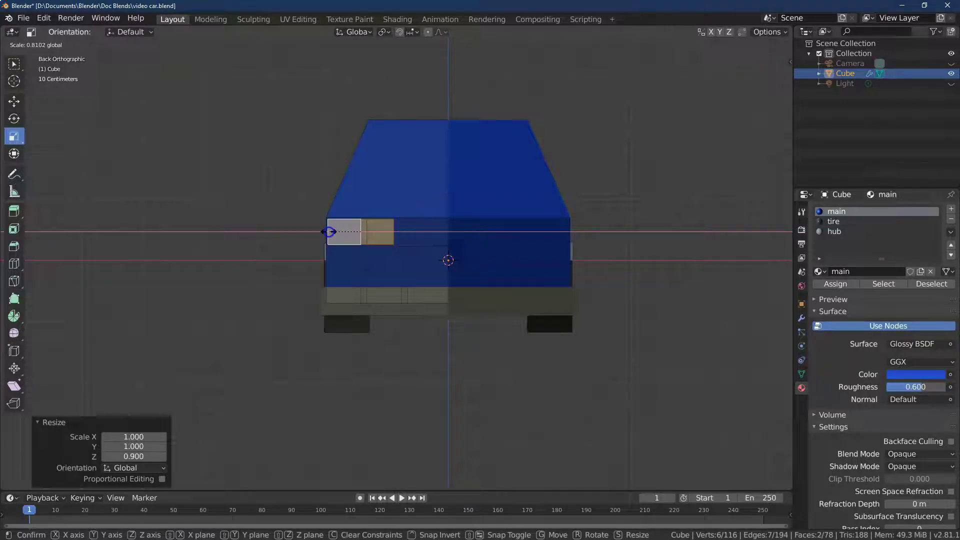
pyautogui.moveTo(328, 232); pyautogui.dragTo(328, 231)
pyautogui.click(146, 437)
pyautogui.write('0.8')
pyautogui.press('Return')
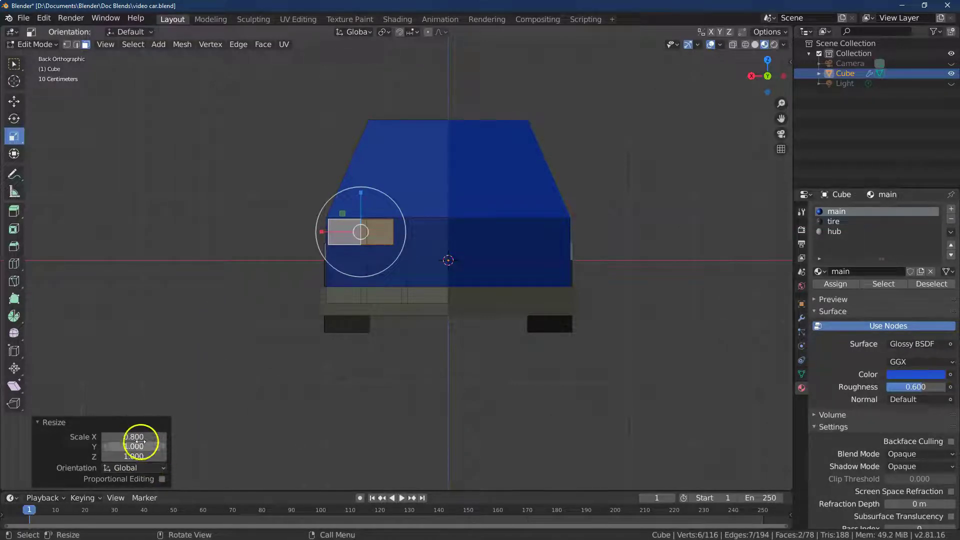
pyautogui.write('7')
pyautogui.press('Return')
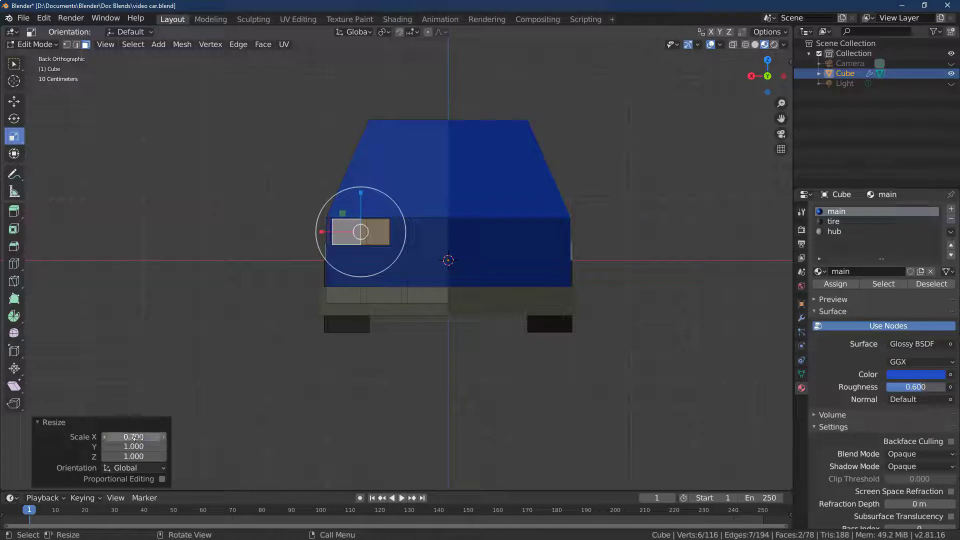
# Move the duplicated headlight faces 0.2 m along X and -0.05 m along Z
pyautogui.click(13, 101)
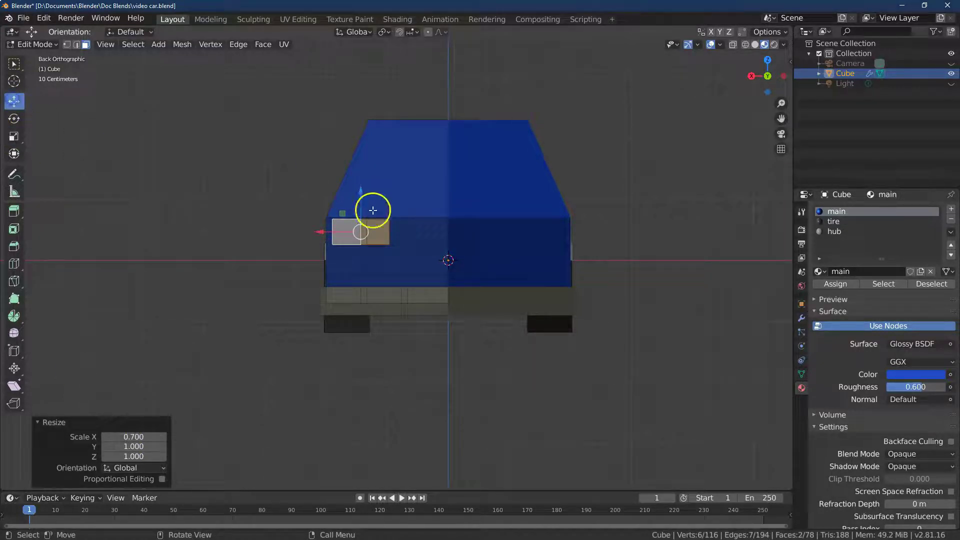
pyautogui.moveTo(317, 230); pyautogui.dragTo(310, 233)
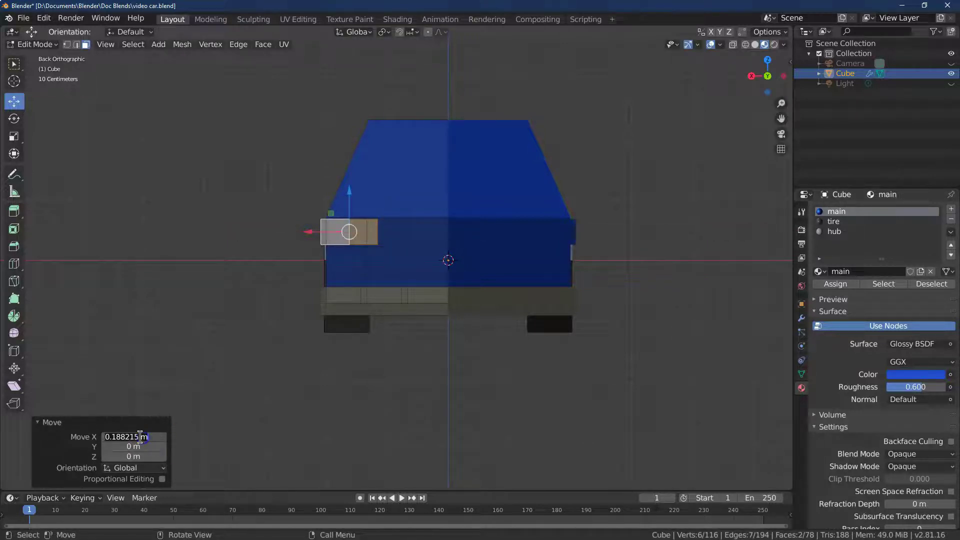
pyautogui.press('Return')
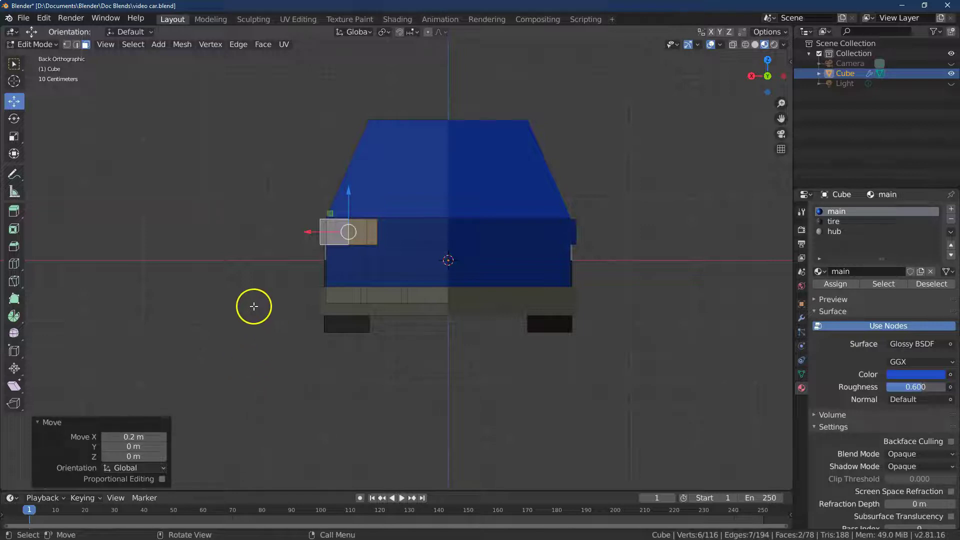
pyautogui.moveTo(349, 191); pyautogui.dragTo(349, 193)
pyautogui.doubleClick(138, 456)
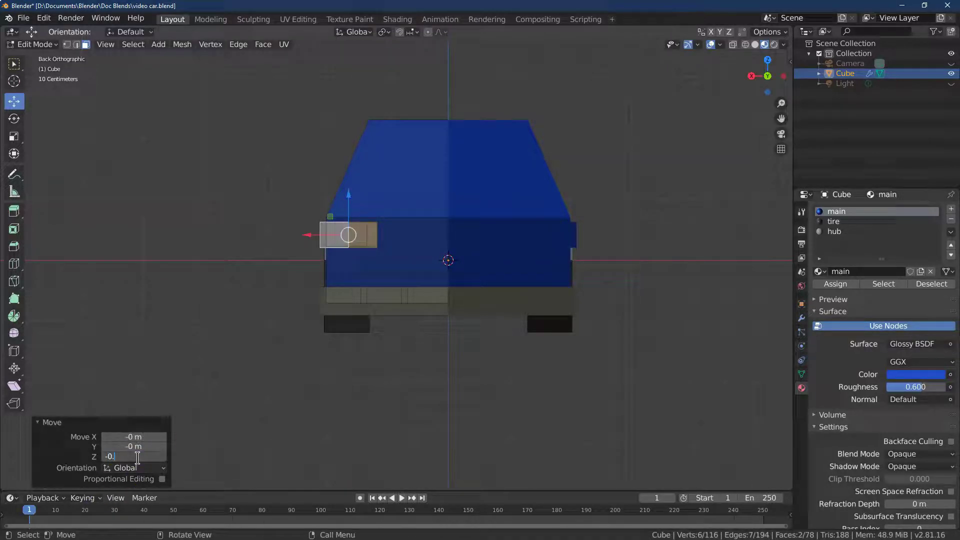
pyautogui.press('Return')
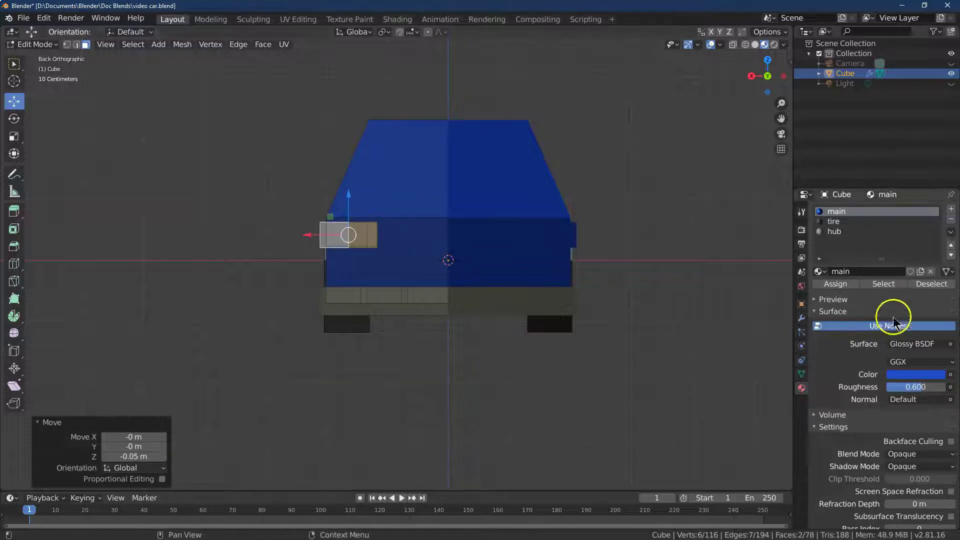
# Add a new material slot with a new material named yellow
pyautogui.click(951, 209)
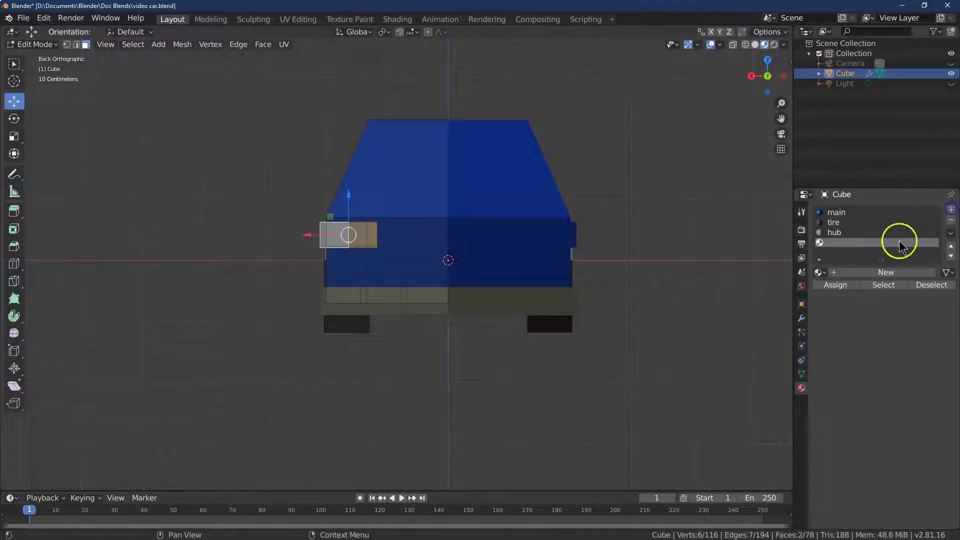
pyautogui.click(831, 273)
pyautogui.doubleClick(852, 270)
pyautogui.write('yellow')
pyautogui.press('Return')
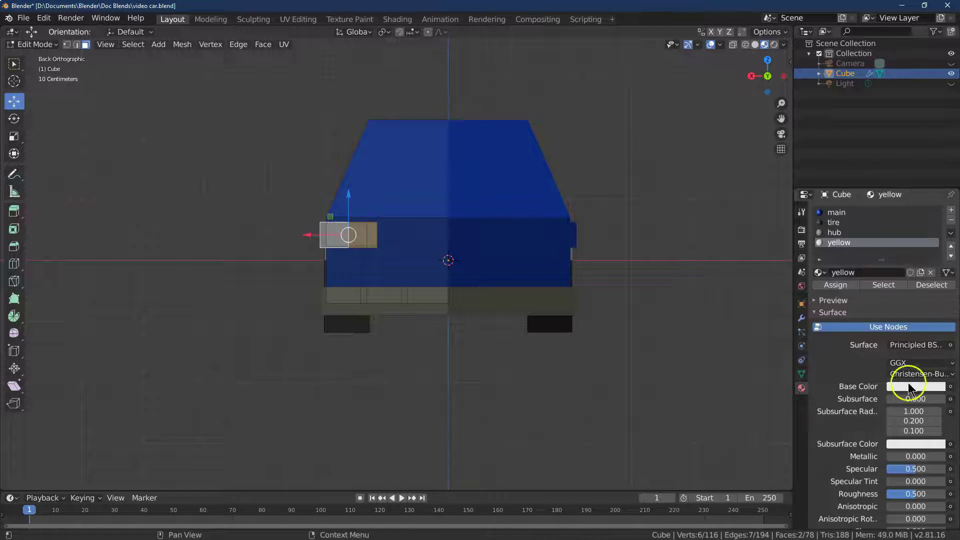
# Give the yellow material an Emission shader with a light yellow colour and assign it to the headlight faces
pyautogui.click(888, 347)
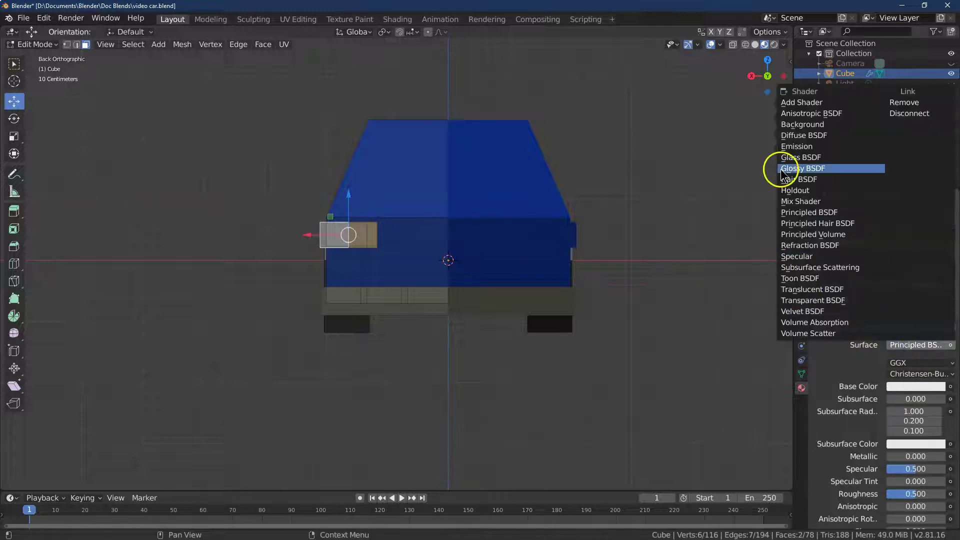
pyautogui.click(796, 147)
pyautogui.click(925, 364)
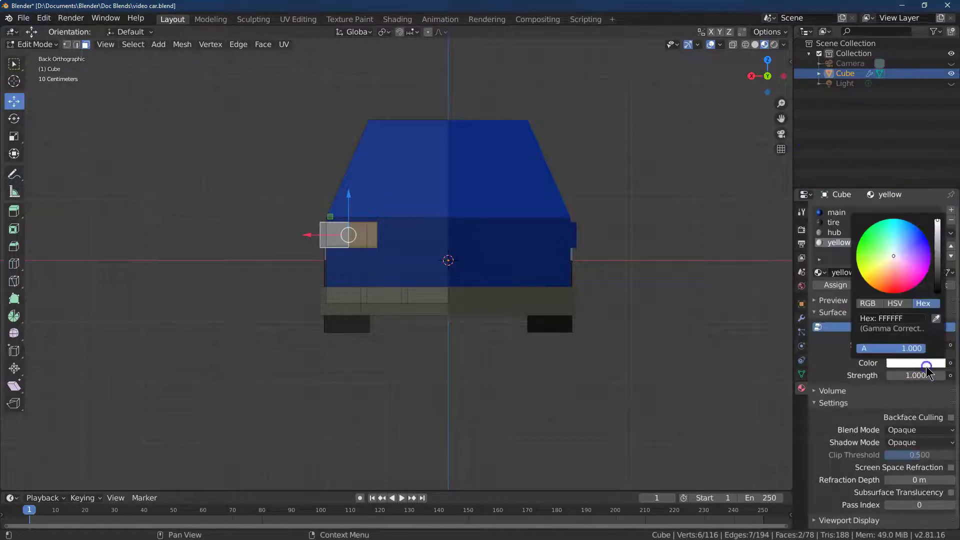
pyautogui.click(874, 275)
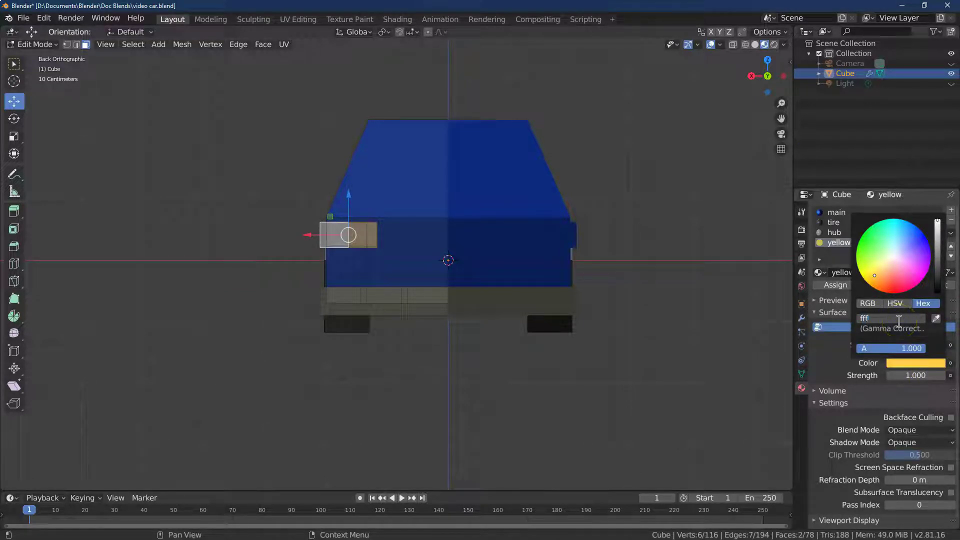
pyautogui.press('Return')
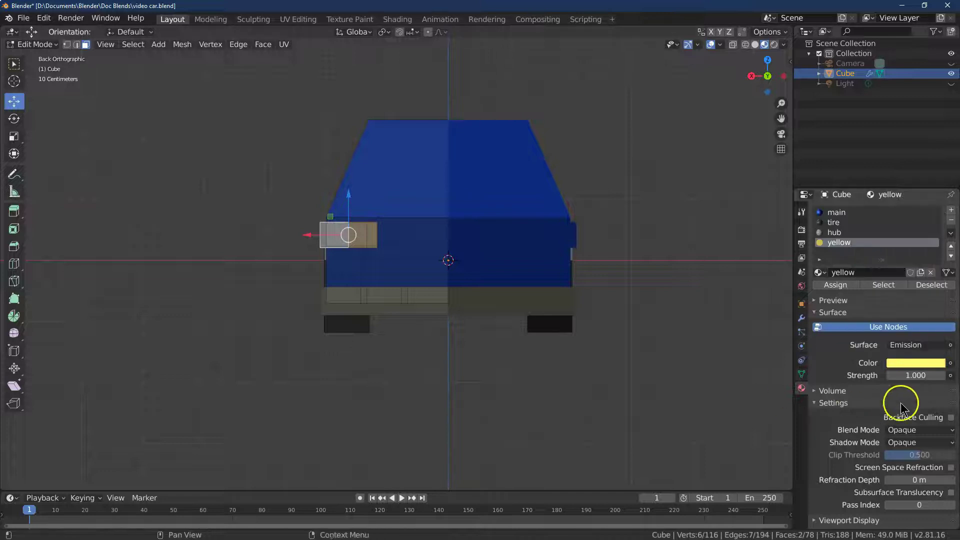
pyautogui.click(828, 285)
# Duplicate the face beside the centre line in the end face's middle row, leaving the copy in place
pyautogui.click(429, 260)
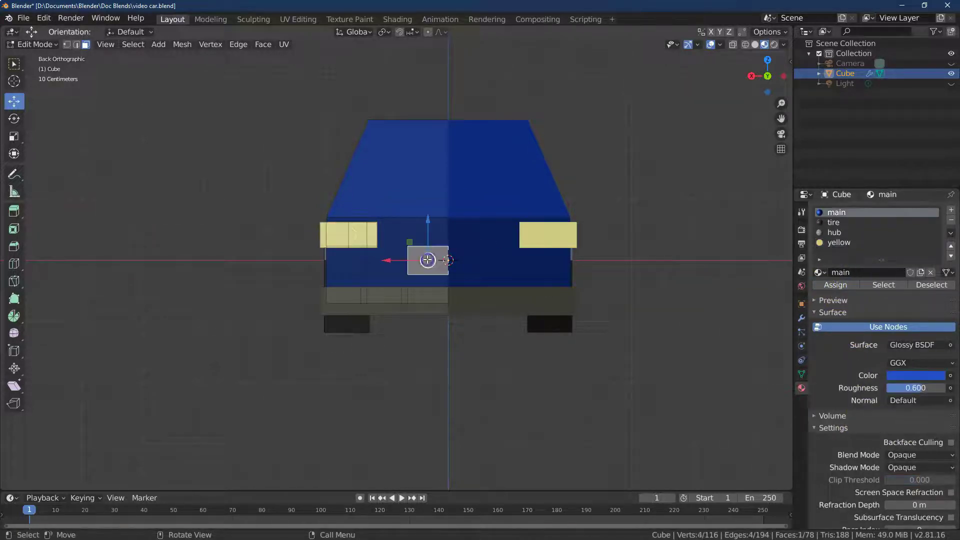
pyautogui.click(182, 45)
pyautogui.click(197, 88)
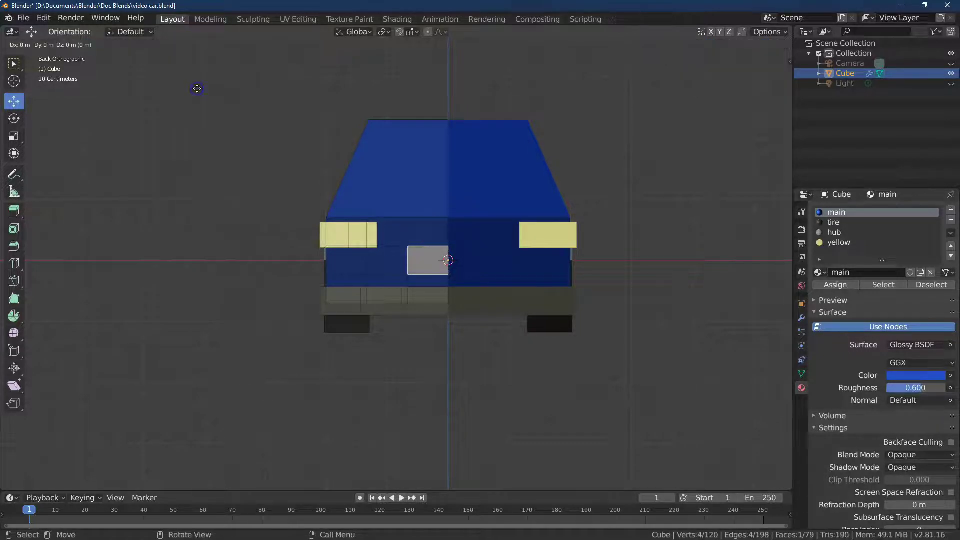
pyautogui.rightClick(197, 89)
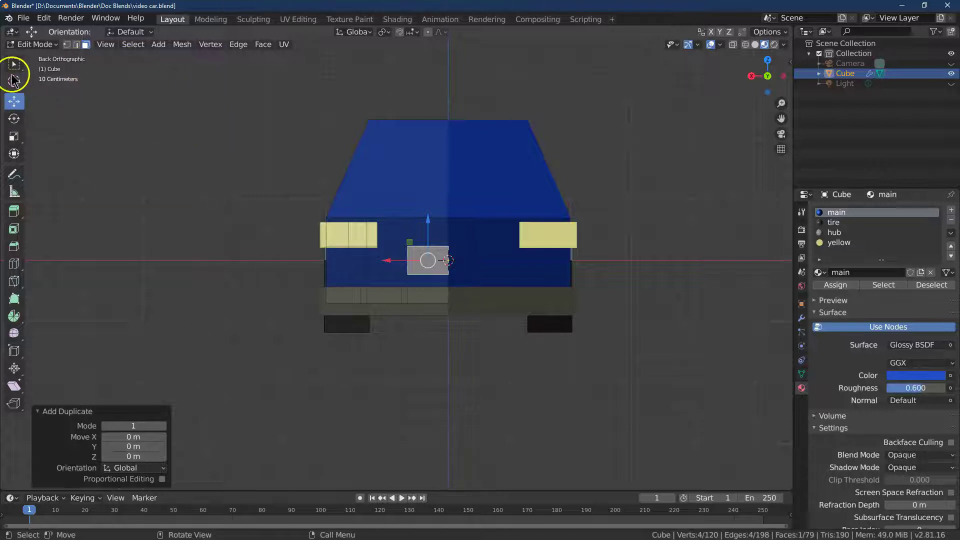
# Scale the duplicated centre face to 0.6 along Z
pyautogui.click(14, 136)
pyautogui.moveTo(424, 221); pyautogui.dragTo(426, 238)
pyautogui.doubleClick(137, 456)
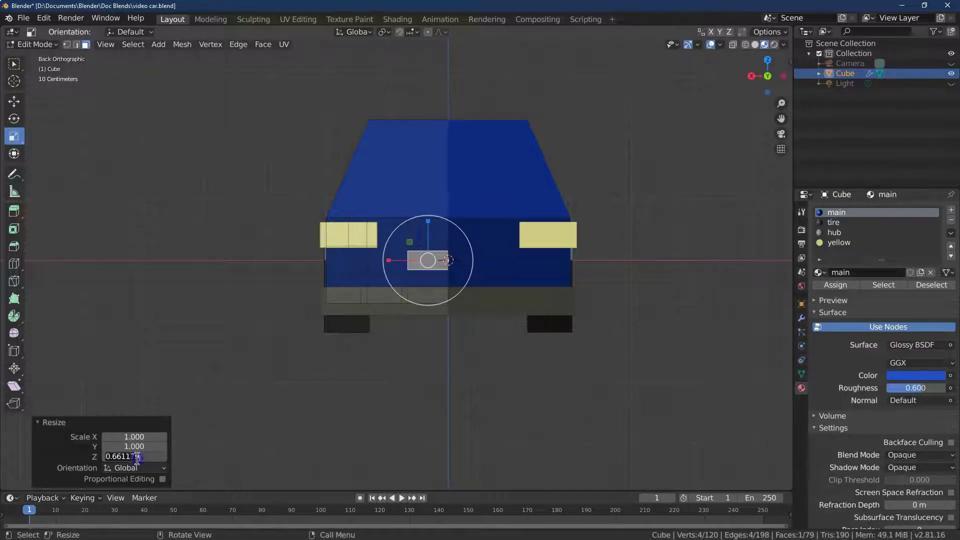
pyautogui.write('0.7')
pyautogui.press('Return')
pyautogui.doubleClick(132, 451)
pyautogui.press('Return')
pyautogui.doubleClick(148, 456)
pyautogui.write('0.6')
pyautogui.press('Return')
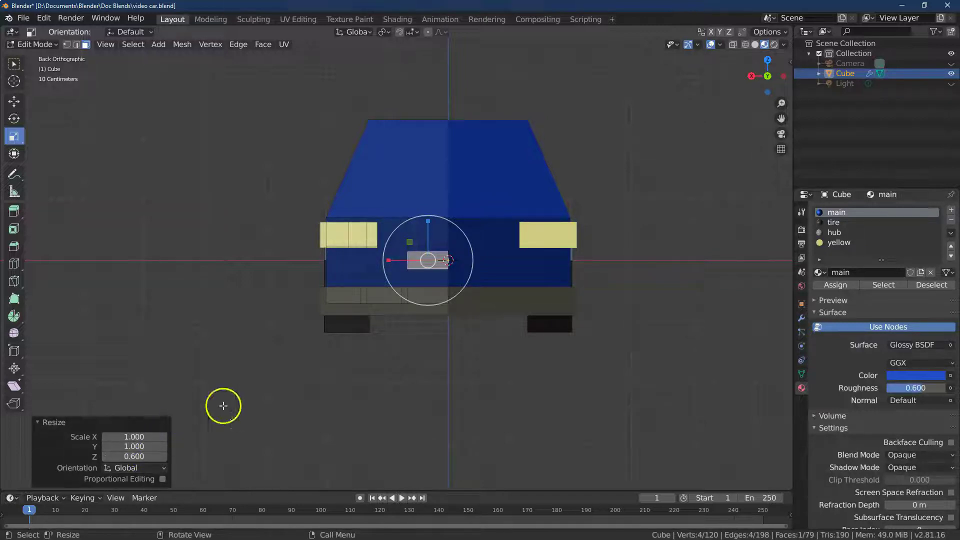
# Scale the duplicated centre face to 0.8 along X
pyautogui.moveTo(389, 261); pyautogui.dragTo(396, 260)
pyautogui.doubleClick(124, 436)
pyautogui.press('Return')
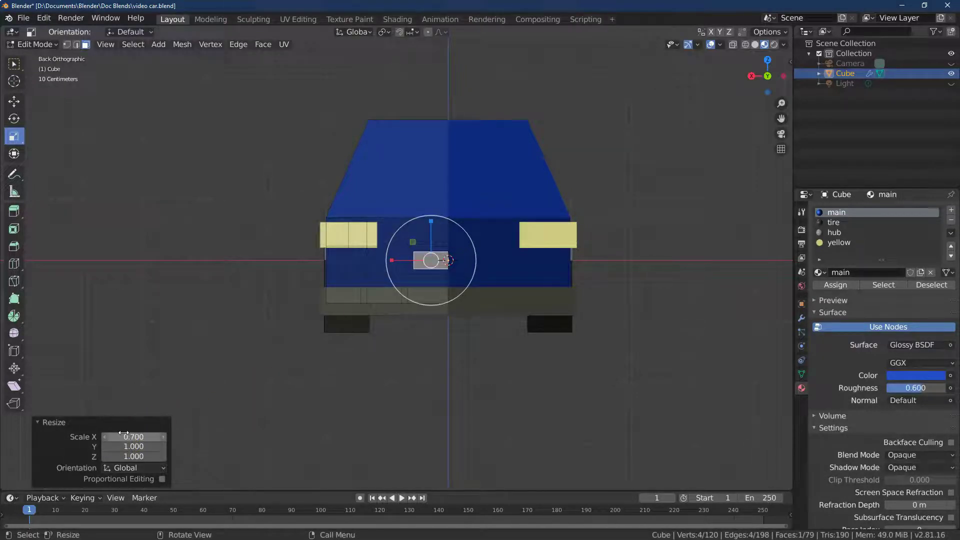
pyautogui.click(123, 433)
pyautogui.write('0.8')
pyautogui.press('Return')
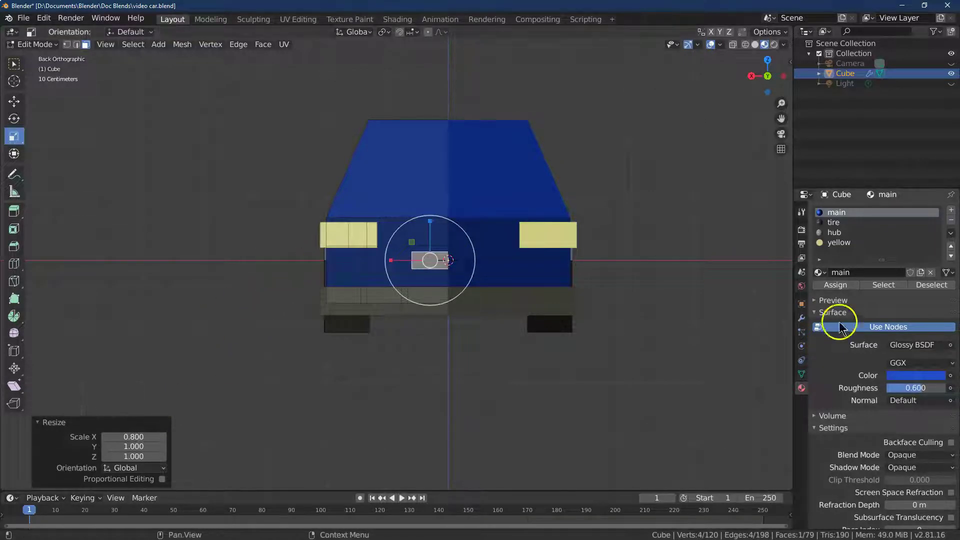
# Add another material slot with a new material named plate
pyautogui.click(950, 210)
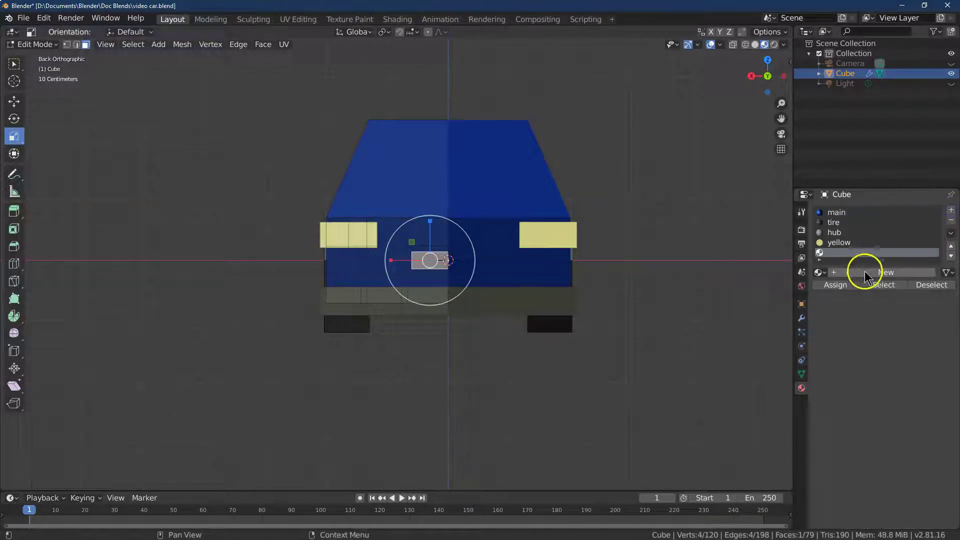
pyautogui.click(865, 274)
pyautogui.click(867, 274)
pyautogui.write('plate')
pyautogui.press('Return')
# Darken the plate material's base colour slightly, set roughness 0.6 and specular 0.4, and assign it to the centre face
pyautogui.click(910, 387)
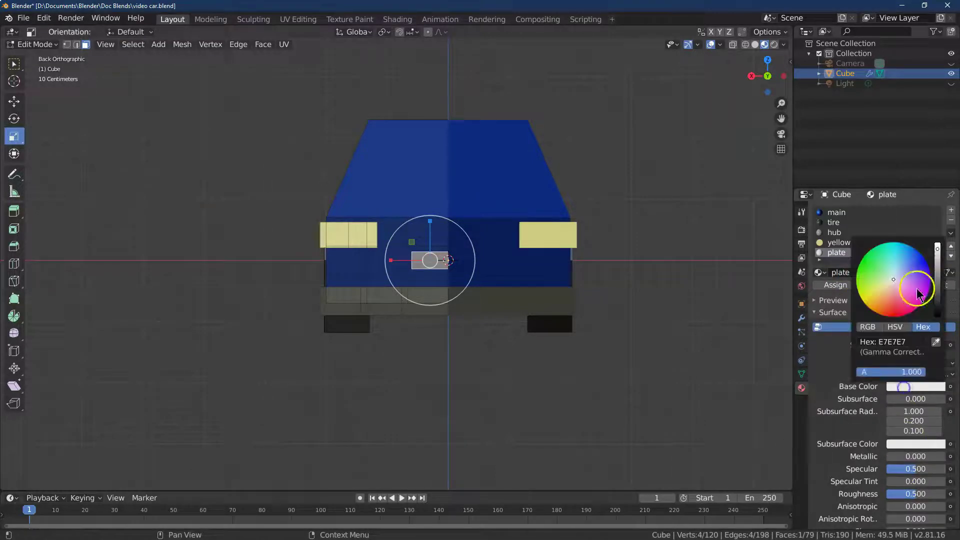
pyautogui.moveTo(937, 250)
pyautogui.mouseDown()
pyautogui.moveTo(937, 270)
pyautogui.moveTo(936, 257)
pyautogui.mouseUp()
pyautogui.doubleClick(920, 494)
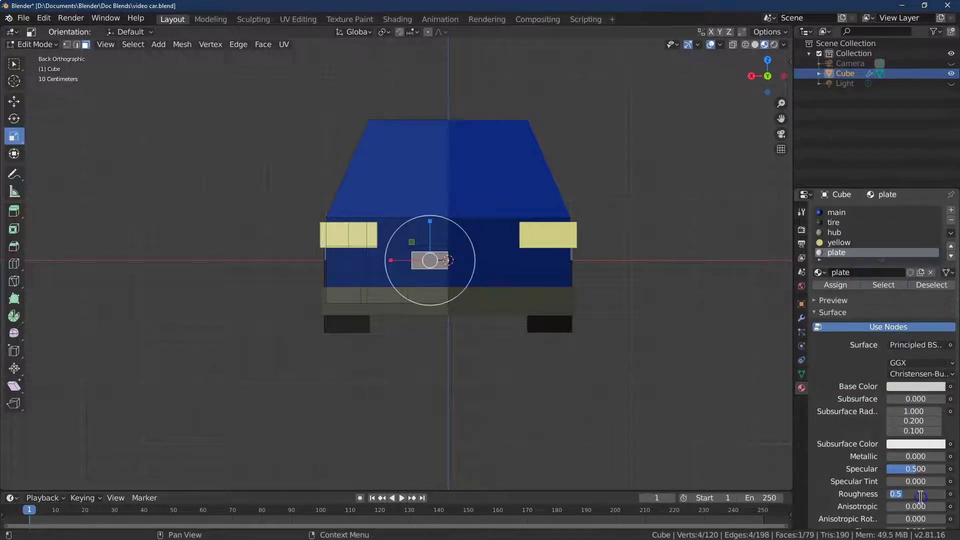
pyautogui.press('Return')
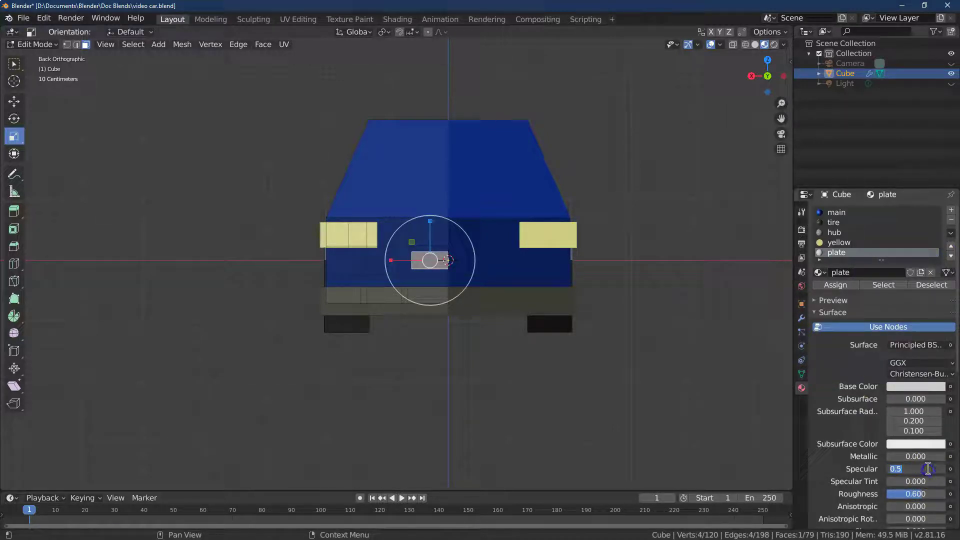
pyautogui.press('Return')
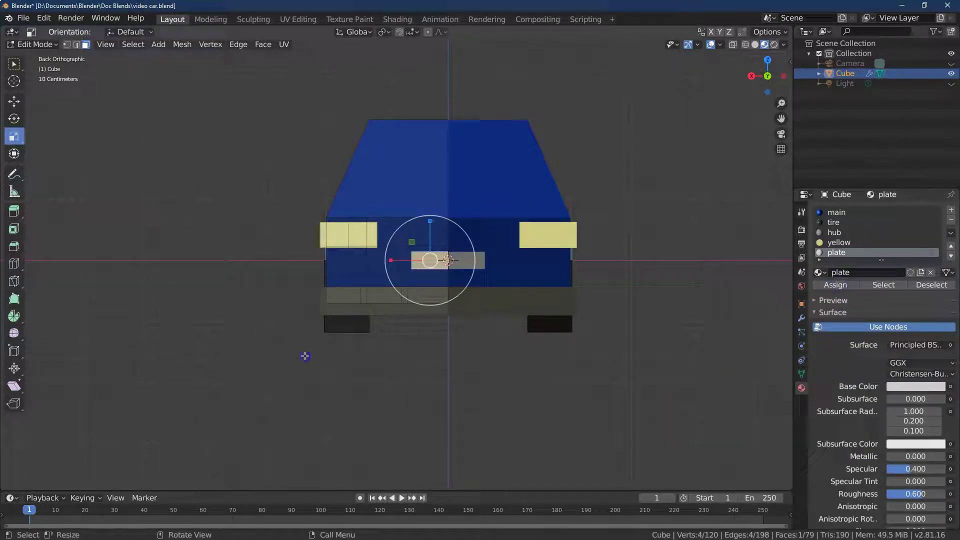
pyautogui.click(305, 356)
# Switch to solid shading and select the two headlight faces and three bumper faces, ending in the right side view
pyautogui.moveTo(754, 79)
pyautogui.mouseDown()
pyautogui.moveTo(770, 80)
pyautogui.moveTo(744, 81)
pyautogui.mouseUp()
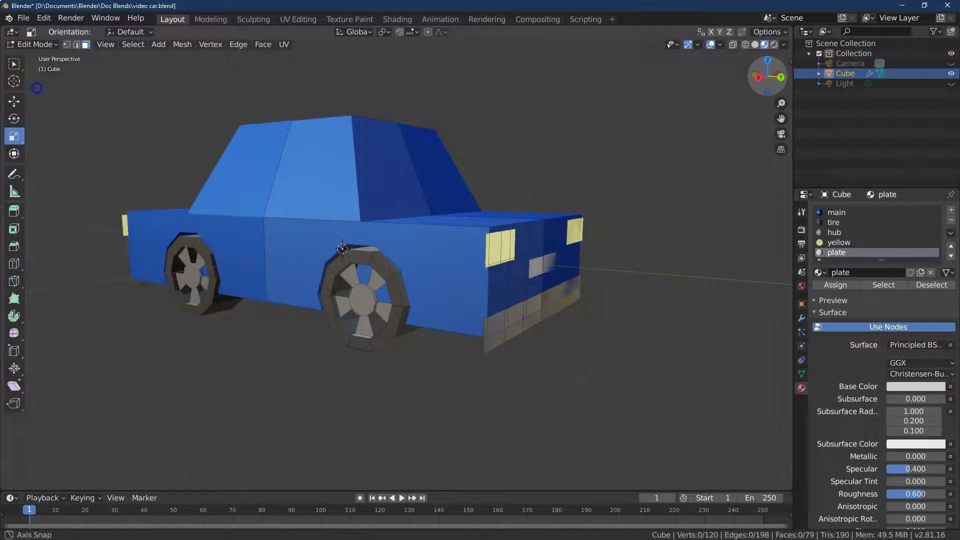
pyautogui.click(482, 254)
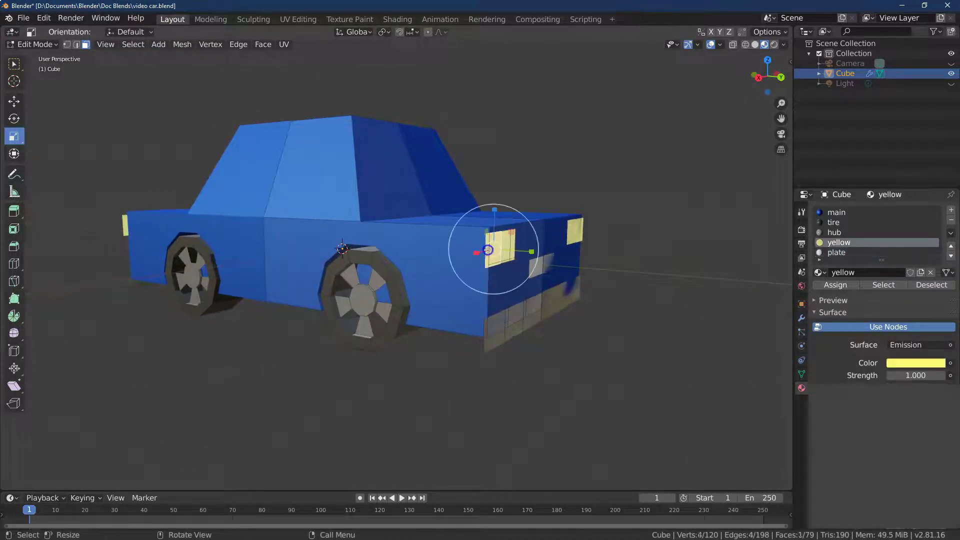
pyautogui.click(13, 65)
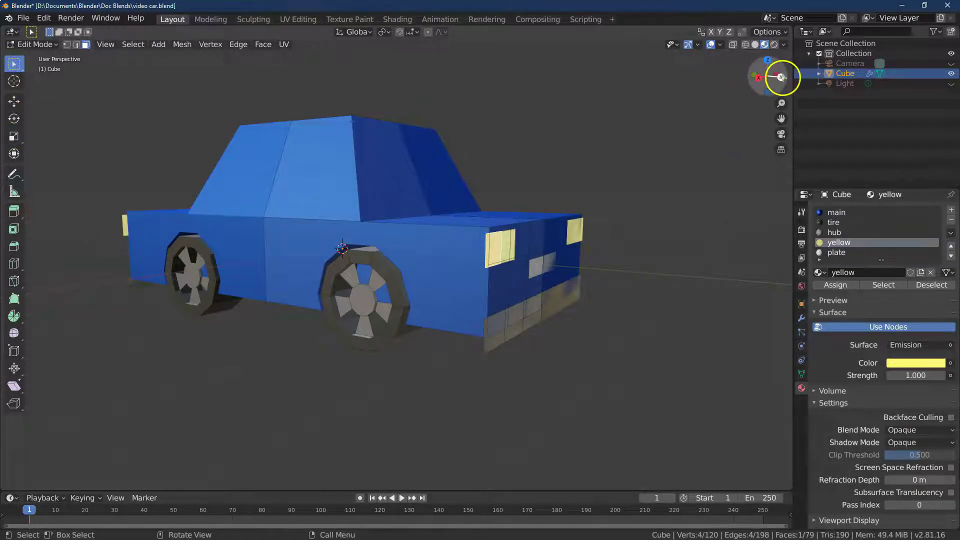
pyautogui.click(781, 77)
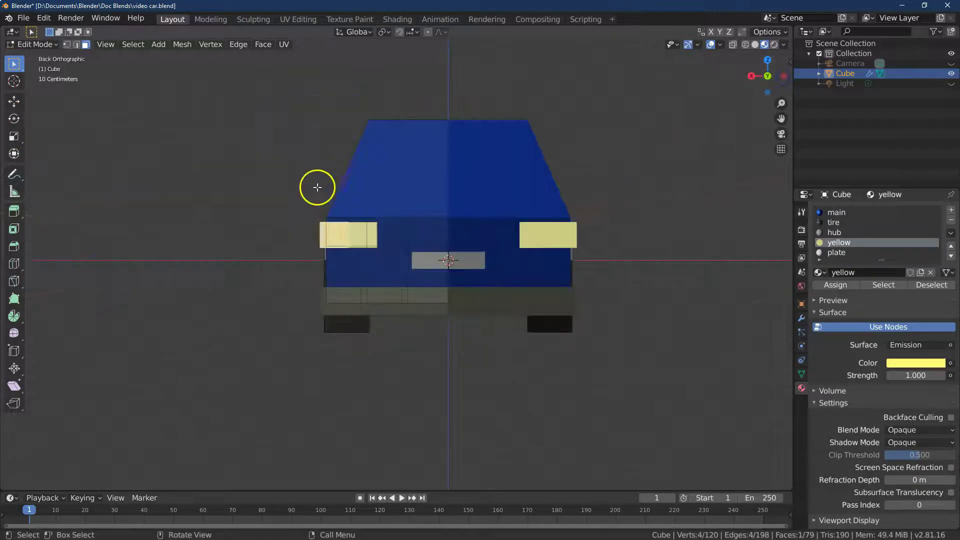
pyautogui.keyDown('shift'); pyautogui.click(332, 231); pyautogui.keyUp('shift')
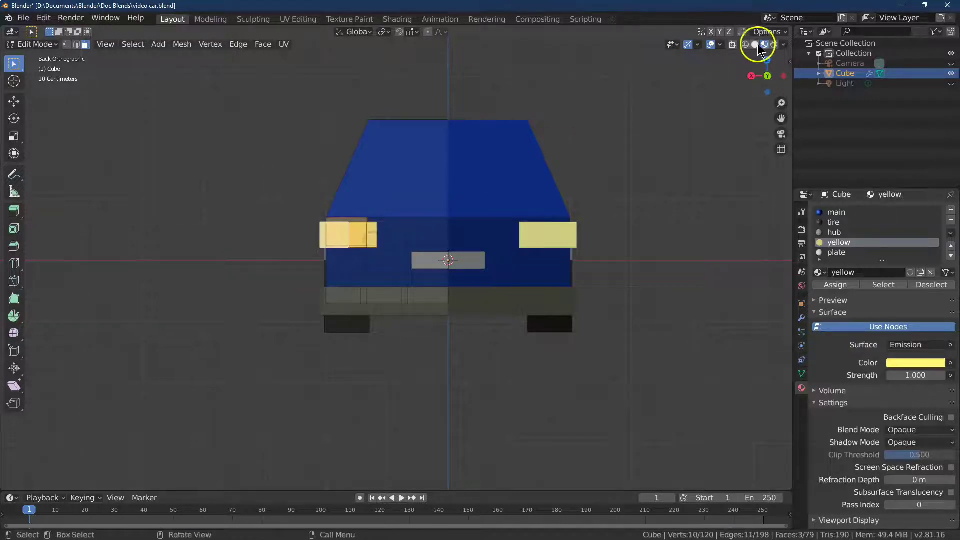
pyautogui.click(755, 45)
pyautogui.click(337, 235)
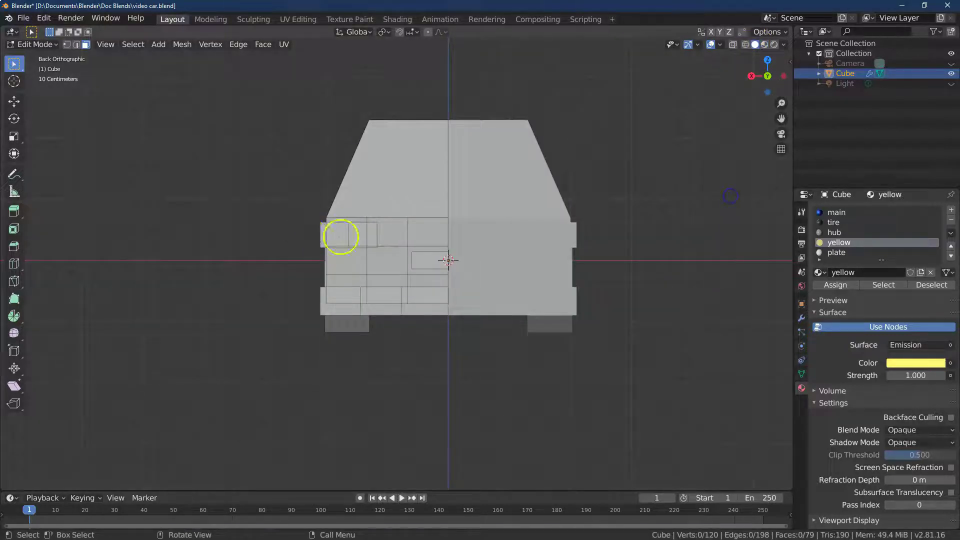
pyautogui.keyDown('shift'); pyautogui.click(368, 231); pyautogui.keyUp('shift')
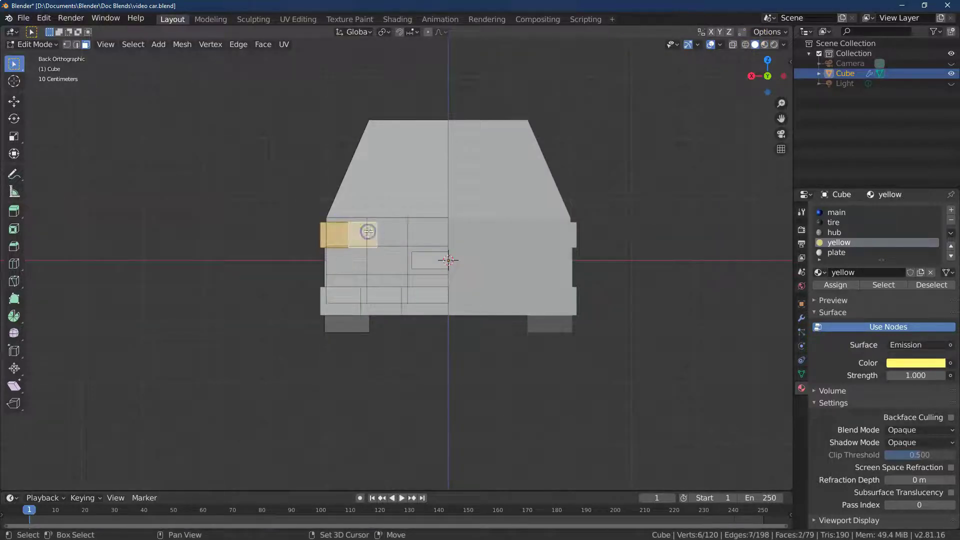
pyautogui.keyDown('shift'); pyautogui.click(329, 312); pyautogui.keyUp('shift')
pyautogui.keyDown('shift'); pyautogui.click(396, 311); pyautogui.keyUp('shift')
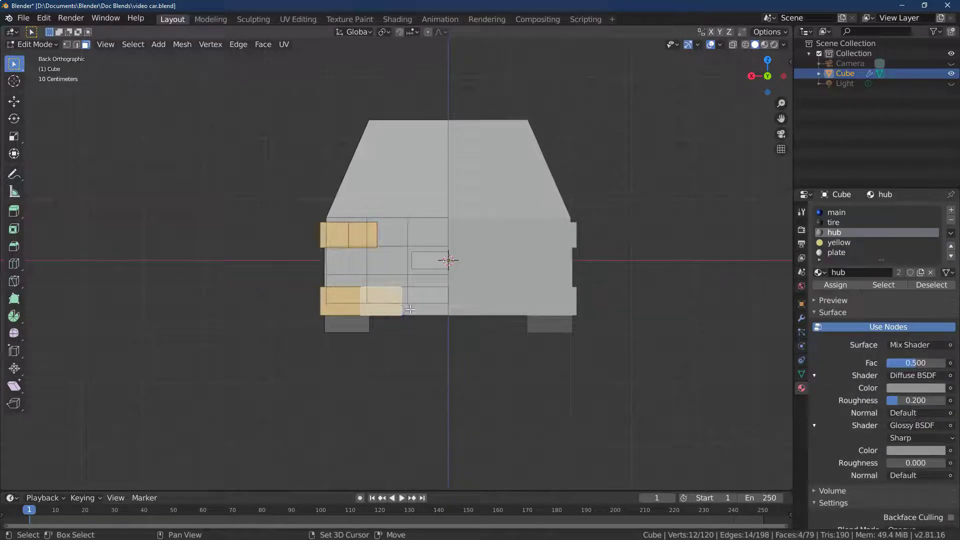
pyautogui.keyDown('shift'); pyautogui.click(410, 309); pyautogui.keyUp('shift')
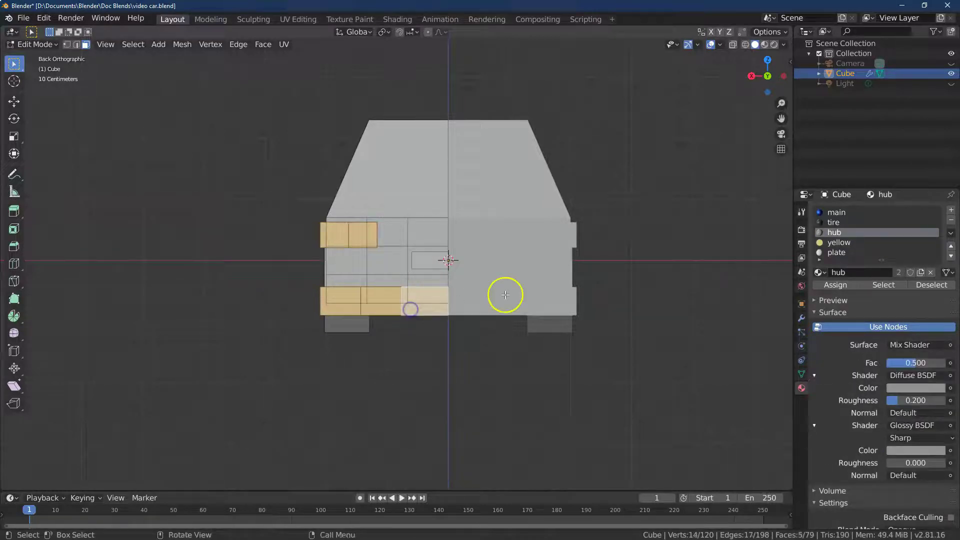
pyautogui.click(750, 77)
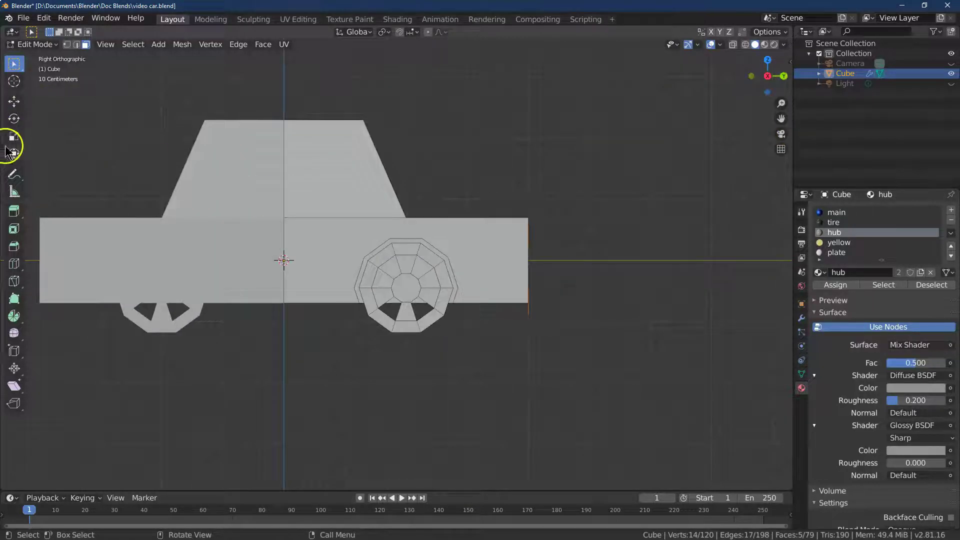
pyautogui.click(14, 220)
pyautogui.moveTo(599, 306); pyautogui.dragTo(581, 303)
pyautogui.click(44, 18)
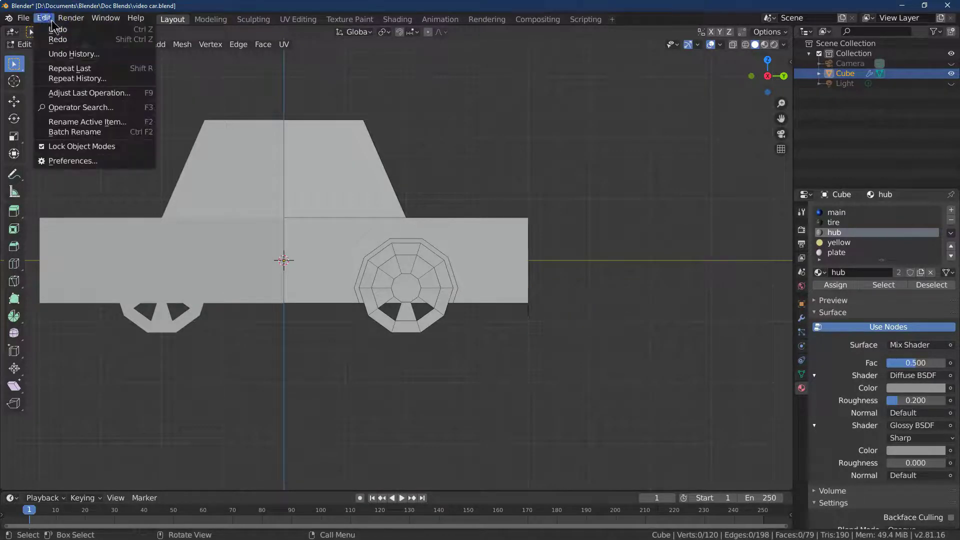
pyautogui.click(51, 39)
# Extrude the selected headlight and bumper faces along their normals with an offset of 0.2 m
pyautogui.click(13, 211)
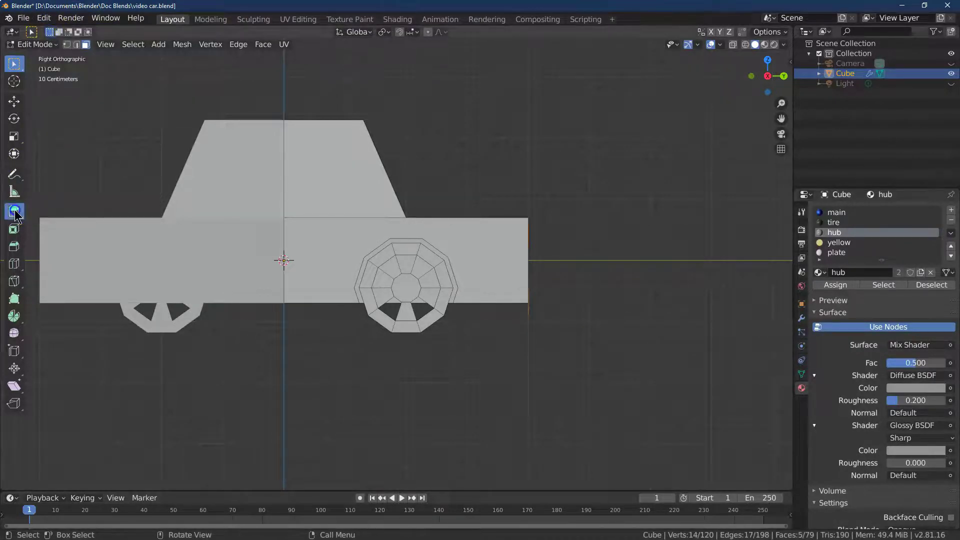
pyautogui.click(57, 235)
pyautogui.moveTo(624, 328); pyautogui.dragTo(469, 364)
pyautogui.click(126, 456)
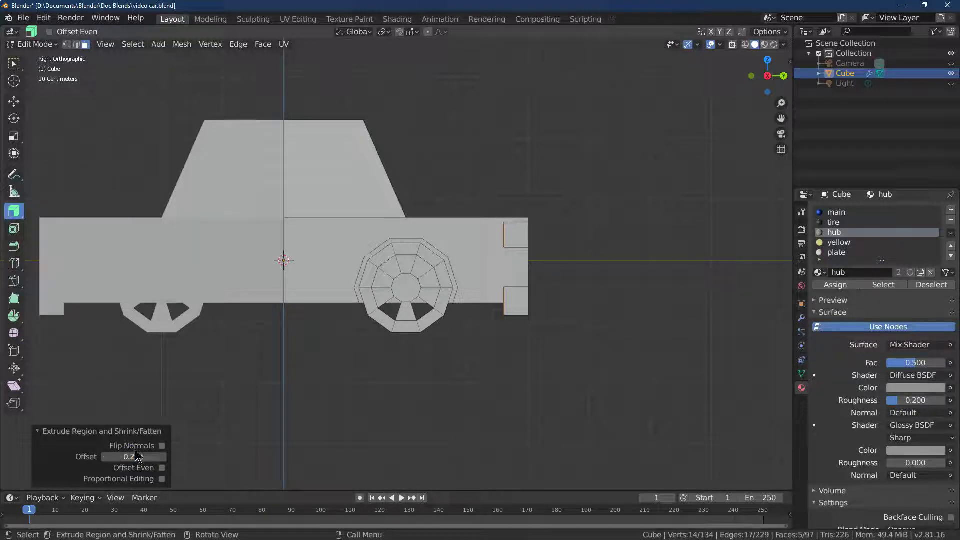
pyautogui.click(142, 455)
pyautogui.write('0.15')
pyautogui.press('Return')
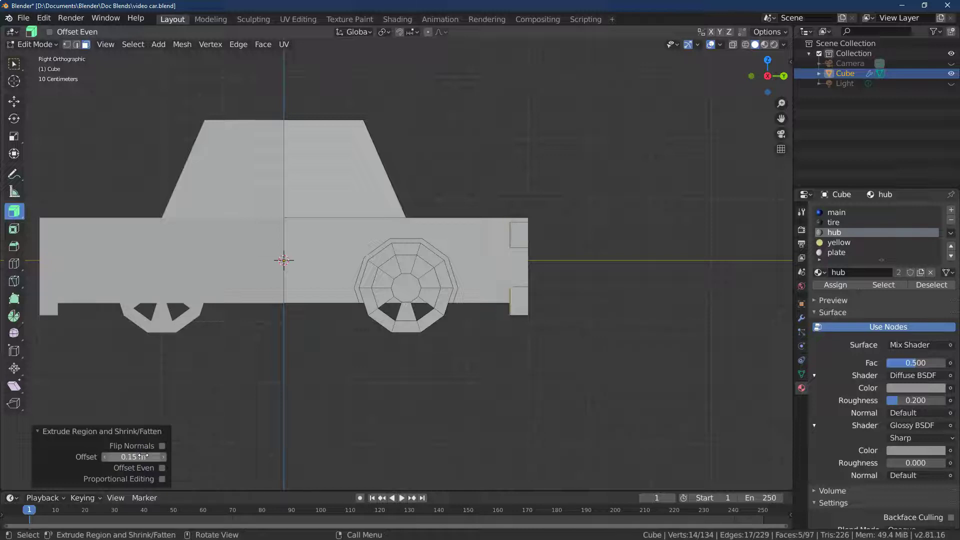
pyautogui.click(143, 455)
pyautogui.write('0.2')
pyautogui.press('Return')
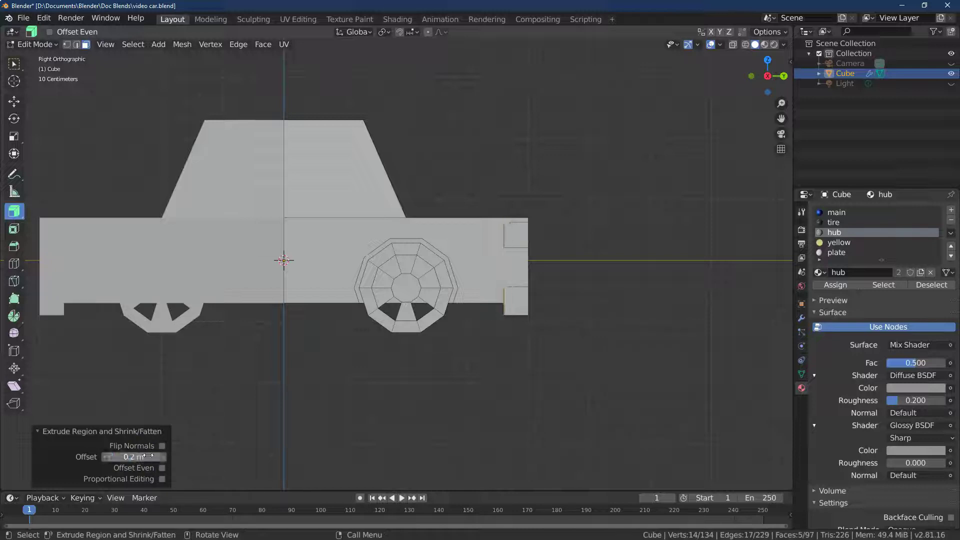
# Grow the selection to the full headlight and bumper blocks and move them 0.12 m along Y
pyautogui.click(136, 44)
pyautogui.moveTo(181, 183)
pyautogui.click(255, 180)
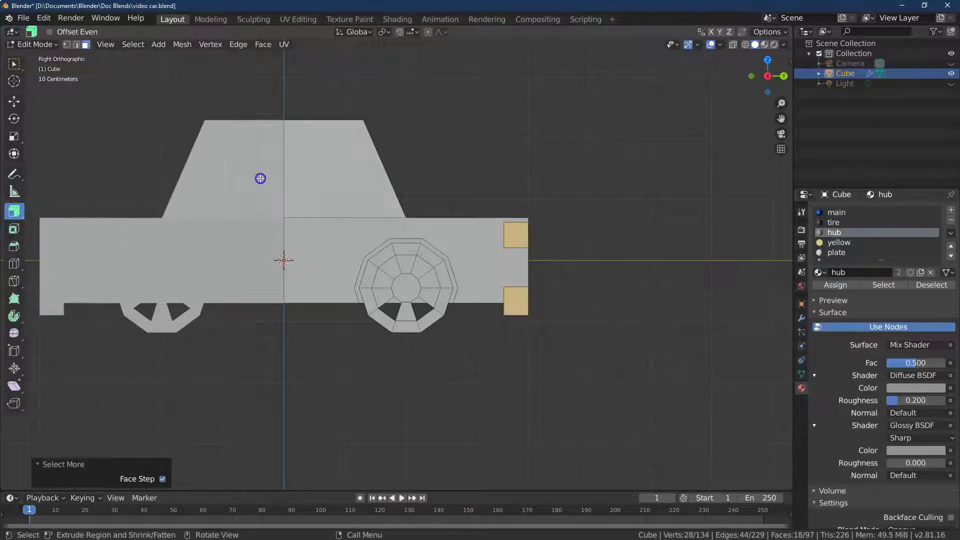
pyautogui.click(15, 101)
pyautogui.moveTo(559, 271); pyautogui.dragTo(566, 271)
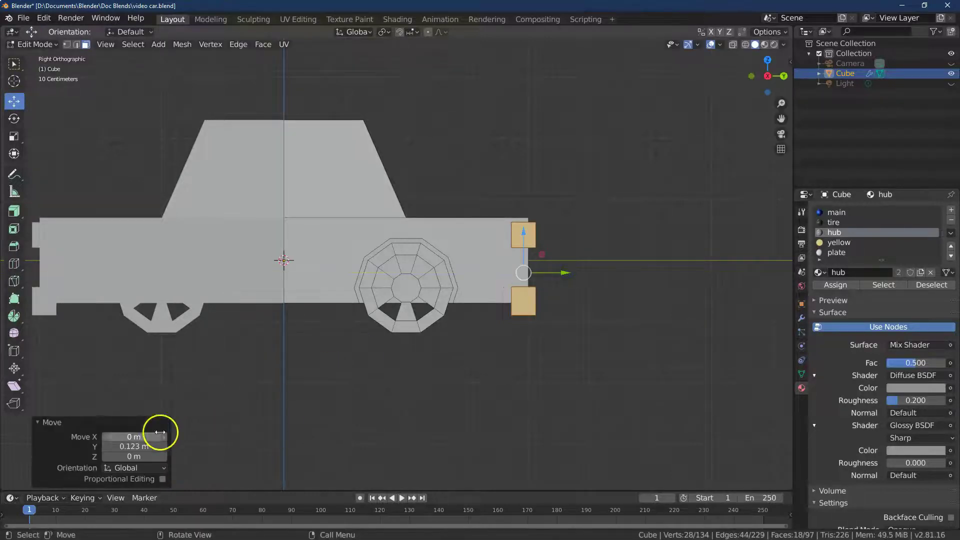
pyautogui.click(129, 446)
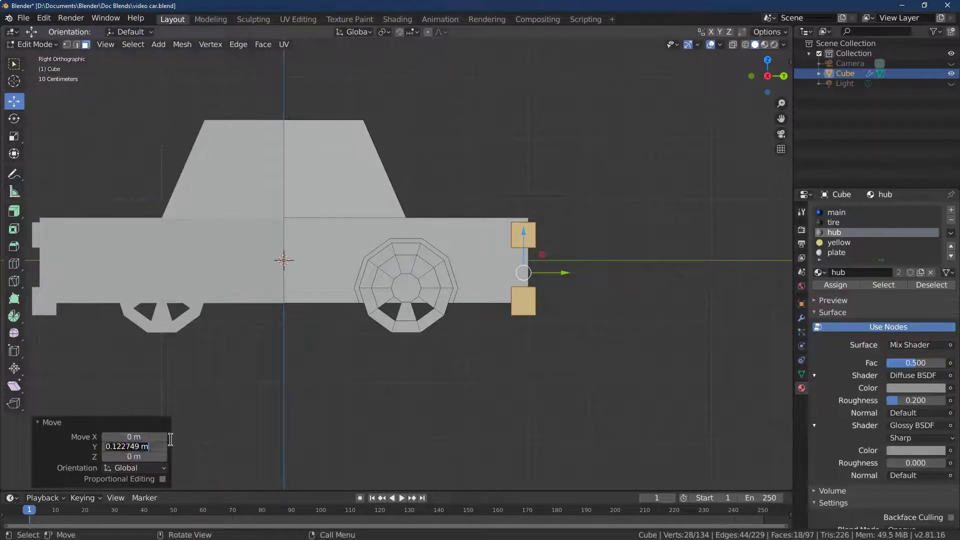
pyautogui.write('0')
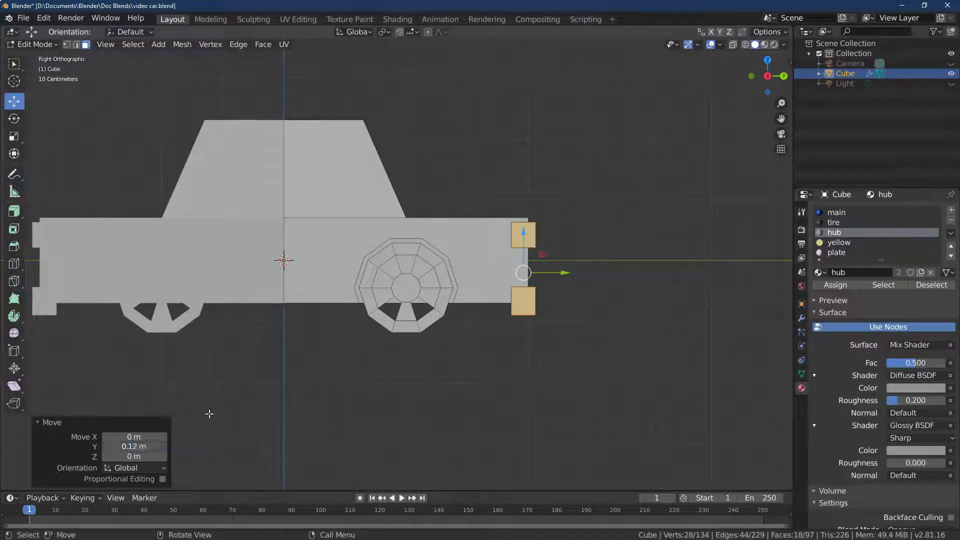
pyautogui.moveTo(766, 77); pyautogui.dragTo(719, 108)
pyautogui.press('Return')
# Select the small licence plate face on the car's end and extrude it with an offset of -0.04 m
pyautogui.click(664, 381)
pyautogui.click(536, 292)
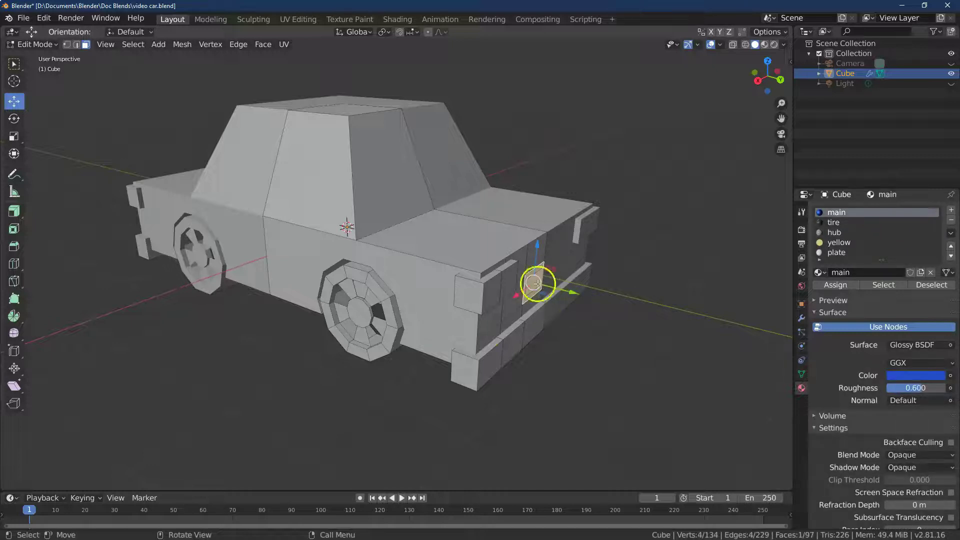
pyautogui.click(14, 63)
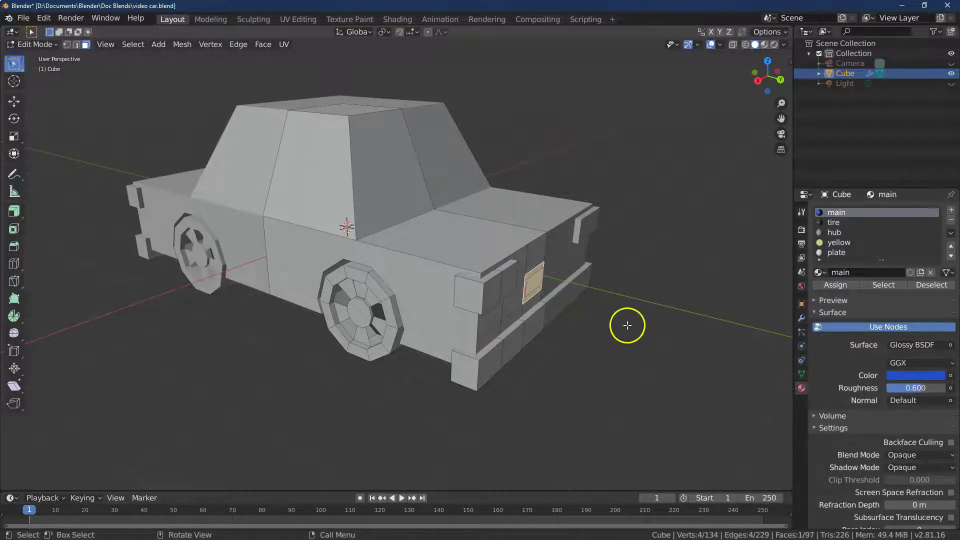
pyautogui.click(534, 278)
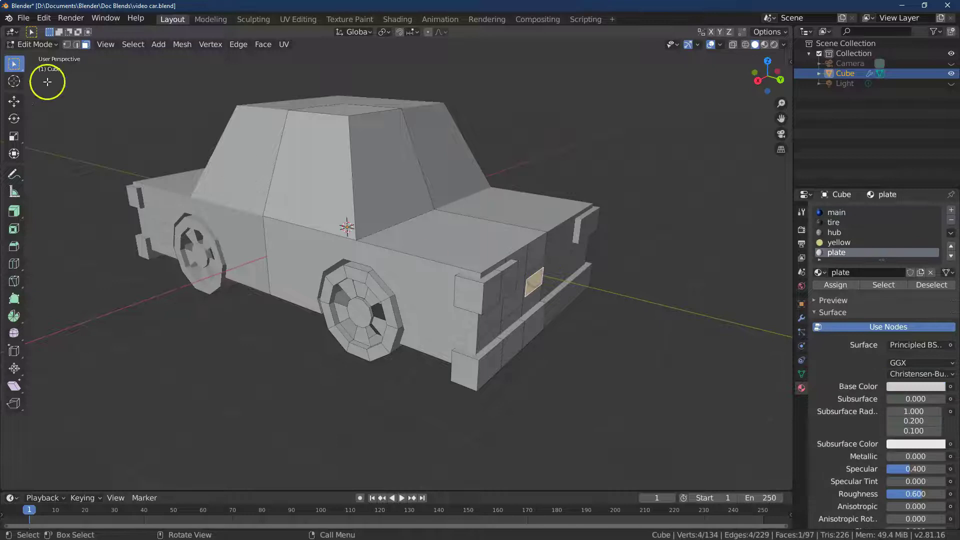
pyautogui.click(17, 220)
pyautogui.moveTo(600, 335); pyautogui.dragTo(546, 358)
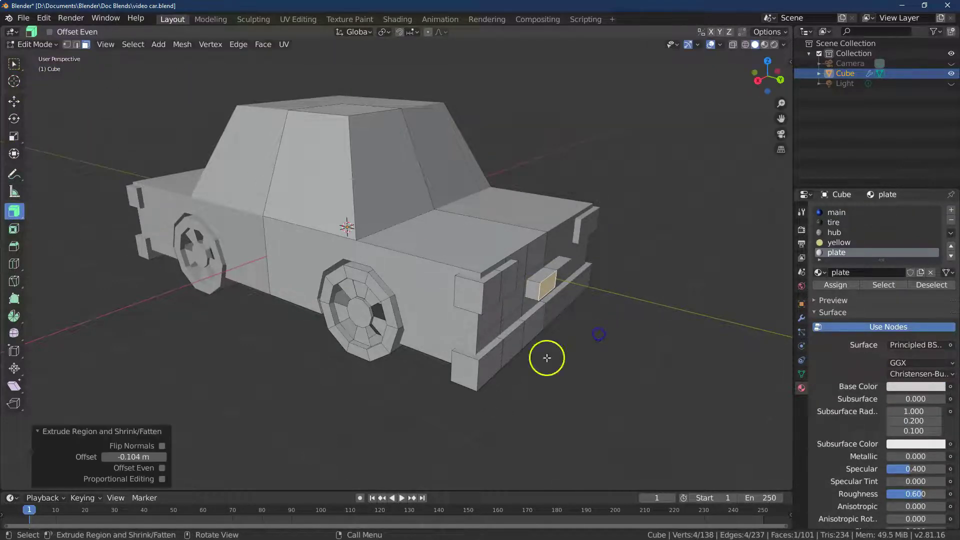
pyautogui.click(138, 457)
pyautogui.write('-0.0')
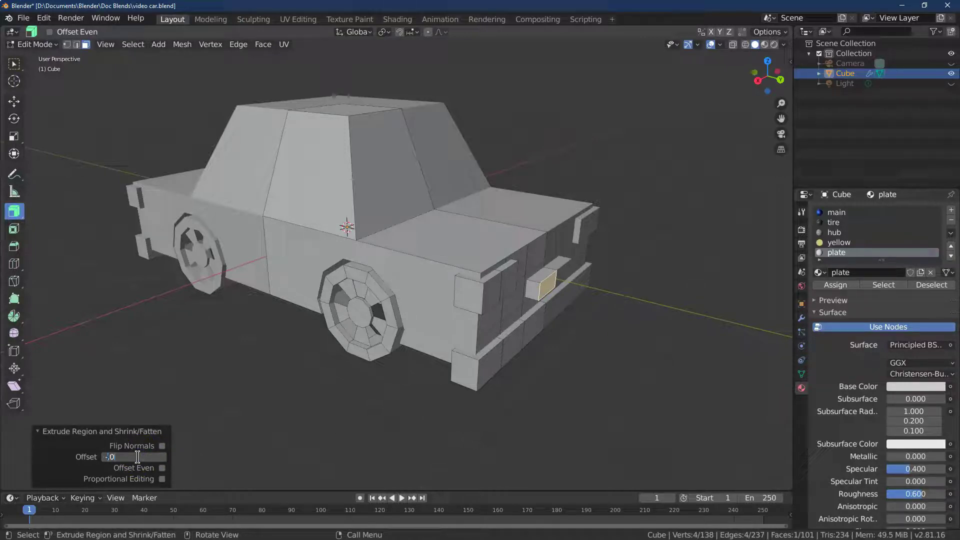
pyautogui.write('2')
pyautogui.press('Return')
# Set the licence plate extrusion's offset to -0.02 m
pyautogui.click(137, 457)
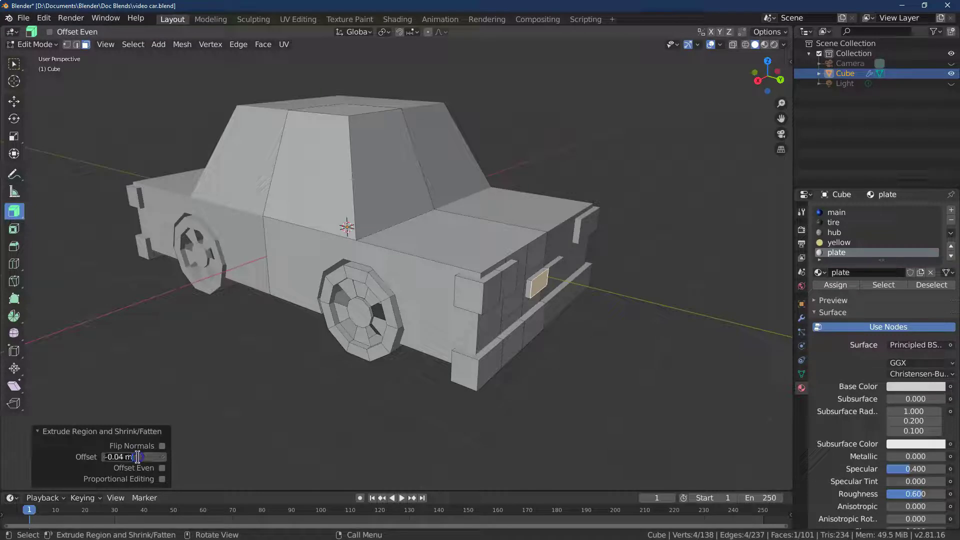
pyautogui.write('-.02')
pyautogui.press('Return')
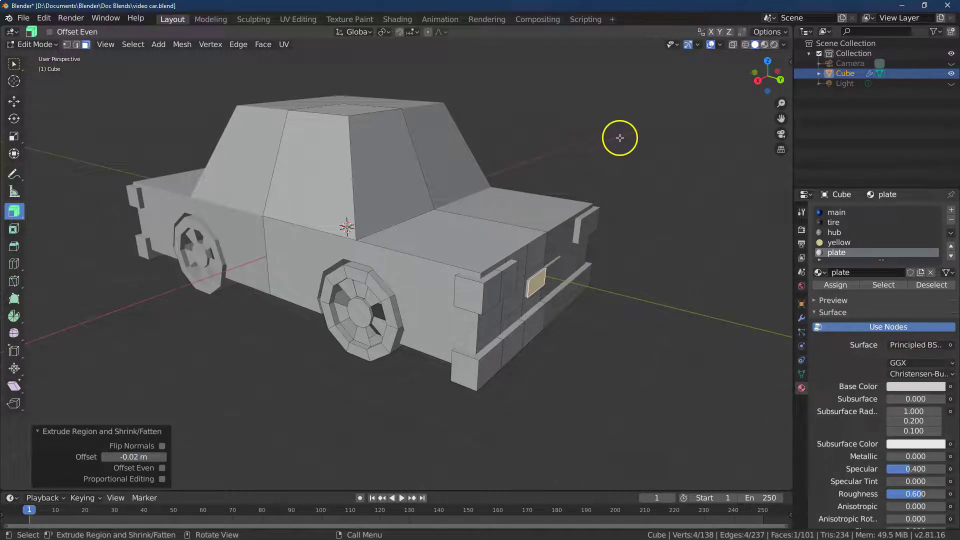
# Deselect all faces, return to Object Mode and display the car in material preview shading
pyautogui.hotkey('alt', 'a')
pyautogui.moveTo(754, 80); pyautogui.dragTo(10, 74)
pyautogui.click(13, 64)
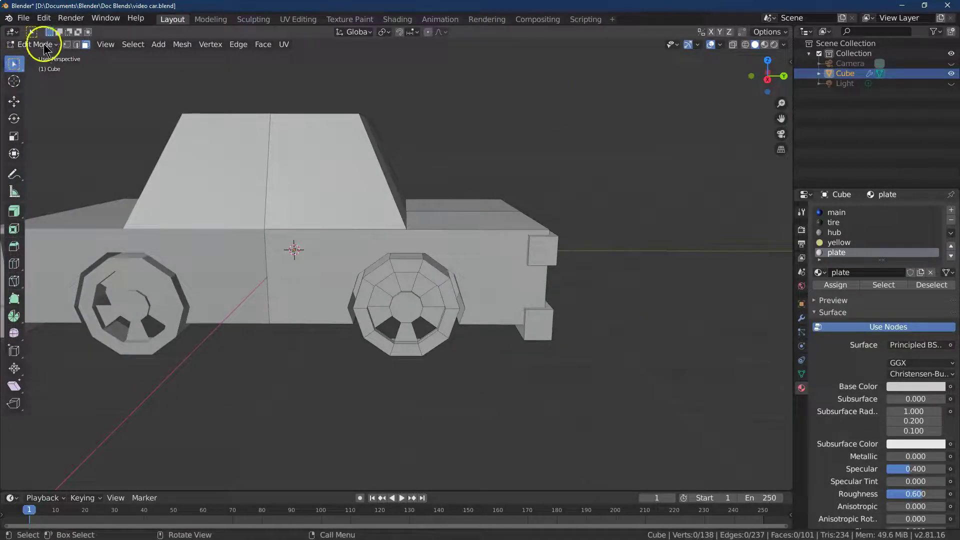
pyautogui.click(43, 45)
pyautogui.click(37, 55)
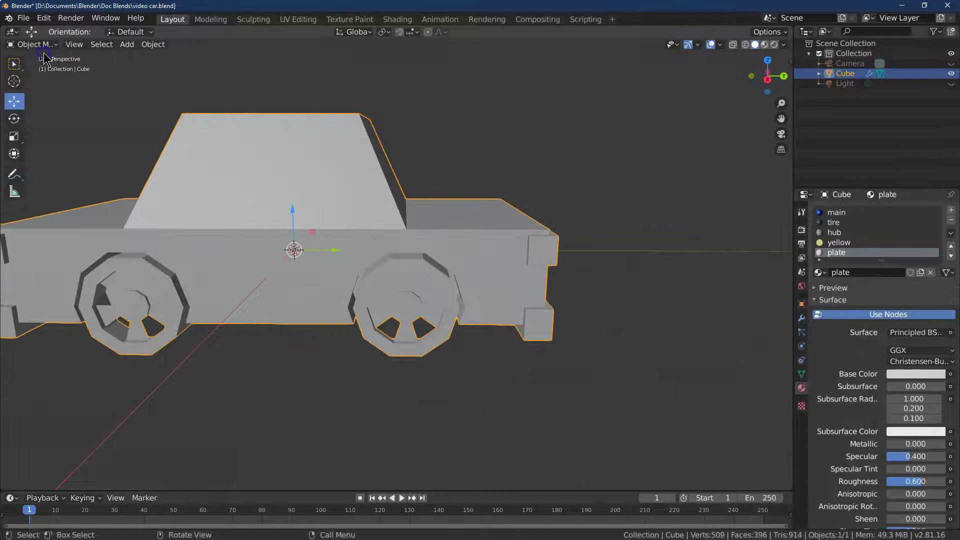
pyautogui.click(762, 45)
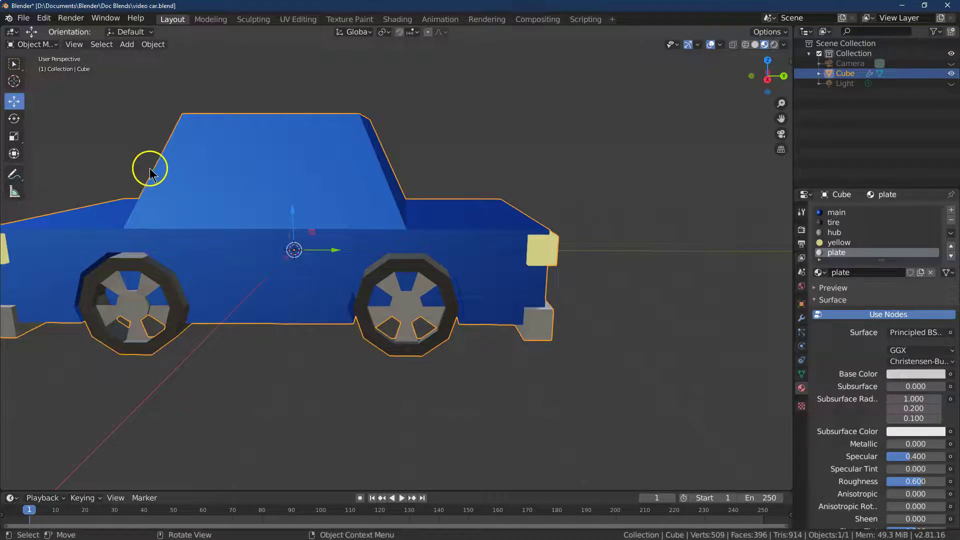
# Add a 2 m cube, move it about 4.26 m along X beside the car, and show its object properties
pyautogui.click(127, 45)
pyautogui.moveTo(184, 61)
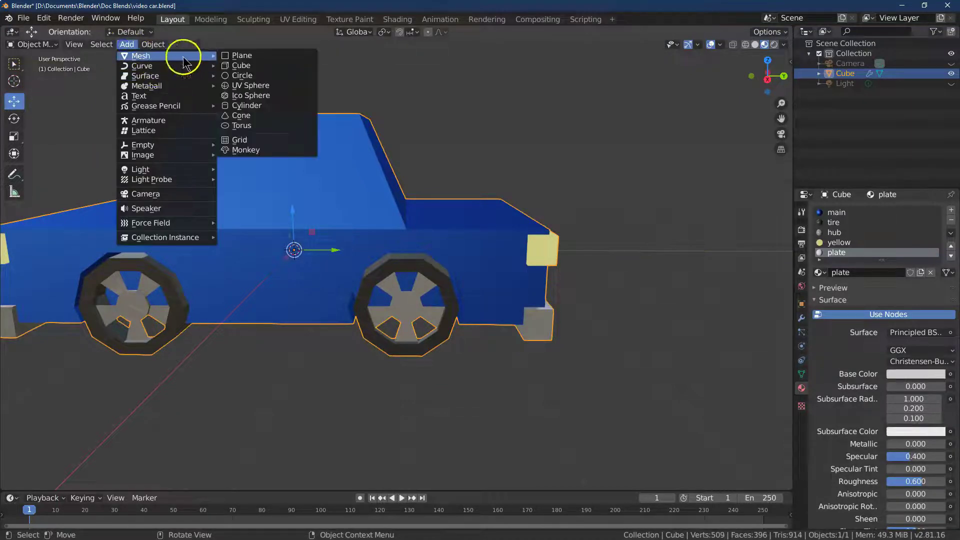
pyautogui.click(242, 66)
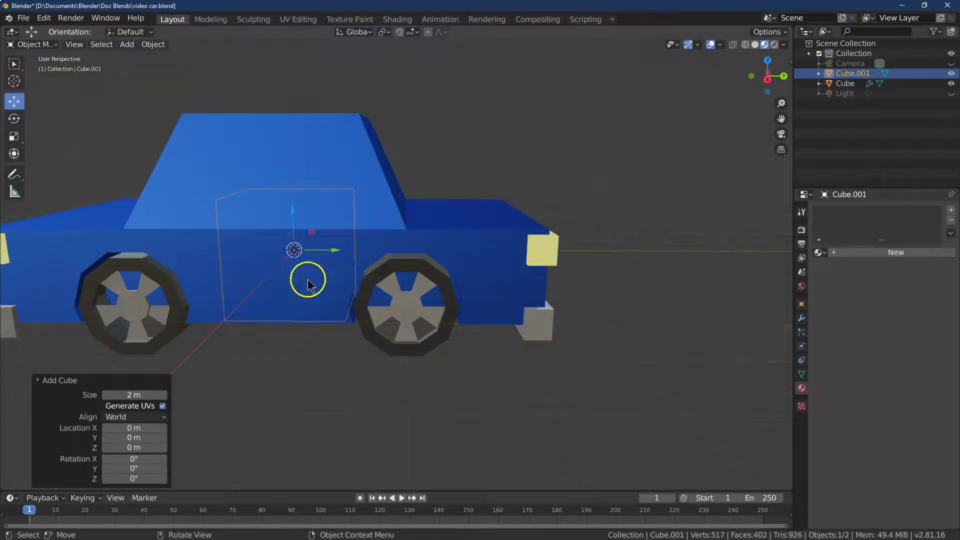
pyautogui.click(767, 60)
pyautogui.moveTo(386, 379); pyautogui.dragTo(647, 378)
pyautogui.moveTo(780, 75); pyautogui.dragTo(767, 214)
pyautogui.click(801, 305)
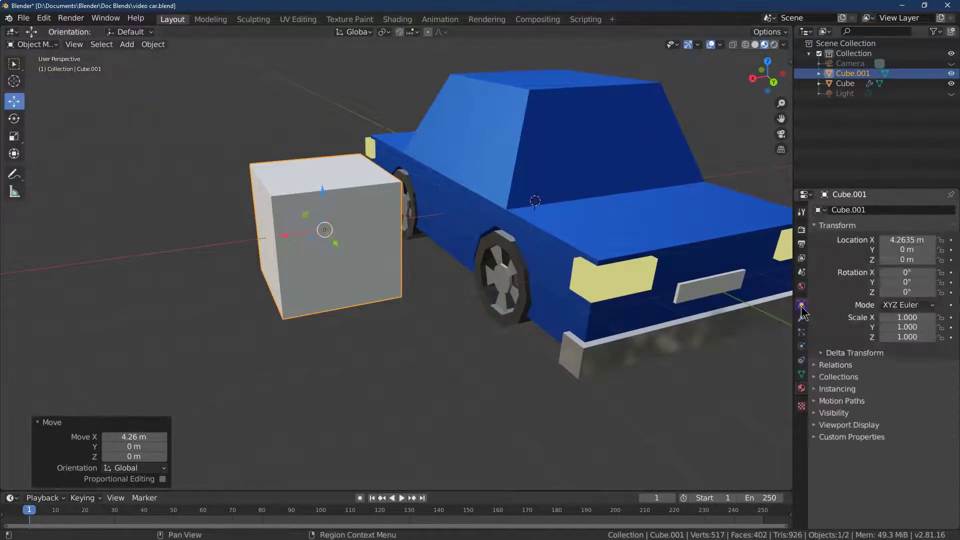
# Scale the new cube down uniformly to about 0.21
pyautogui.click(13, 137)
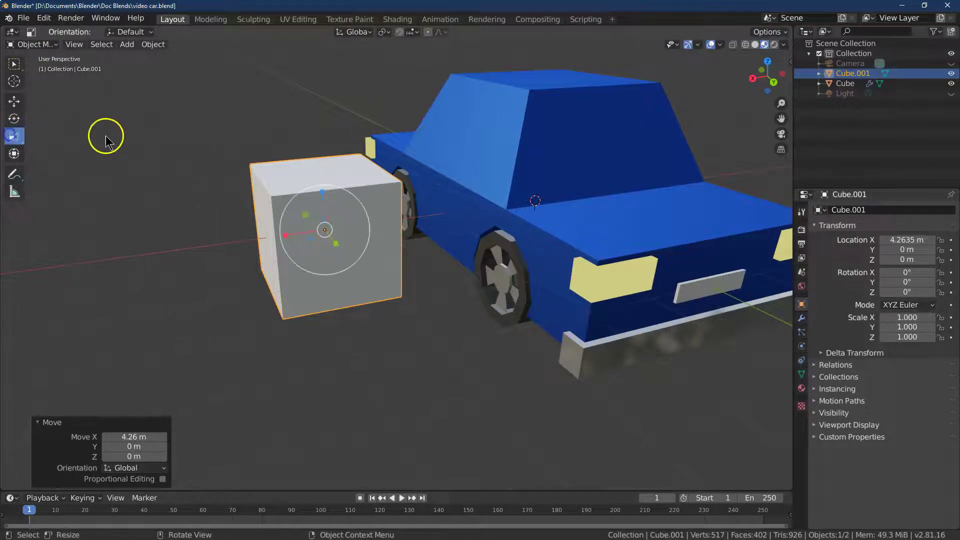
pyautogui.moveTo(302, 206); pyautogui.dragTo(321, 226)
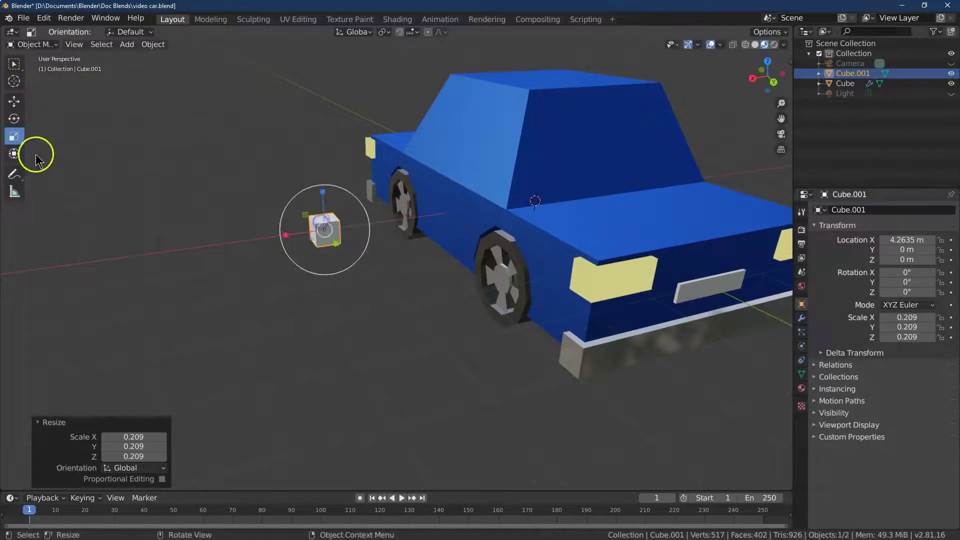
pyautogui.click(14, 64)
pyautogui.click(895, 240)
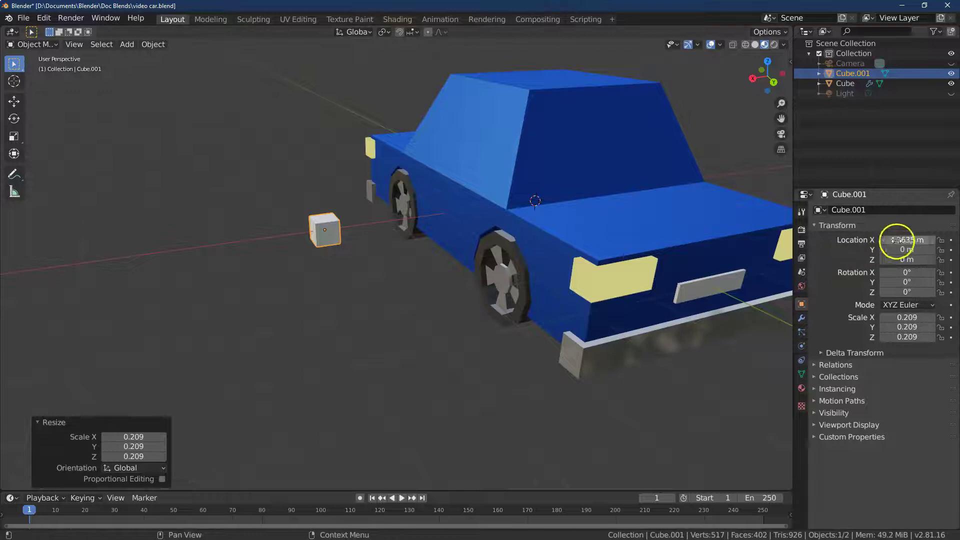
pyautogui.press('Return')
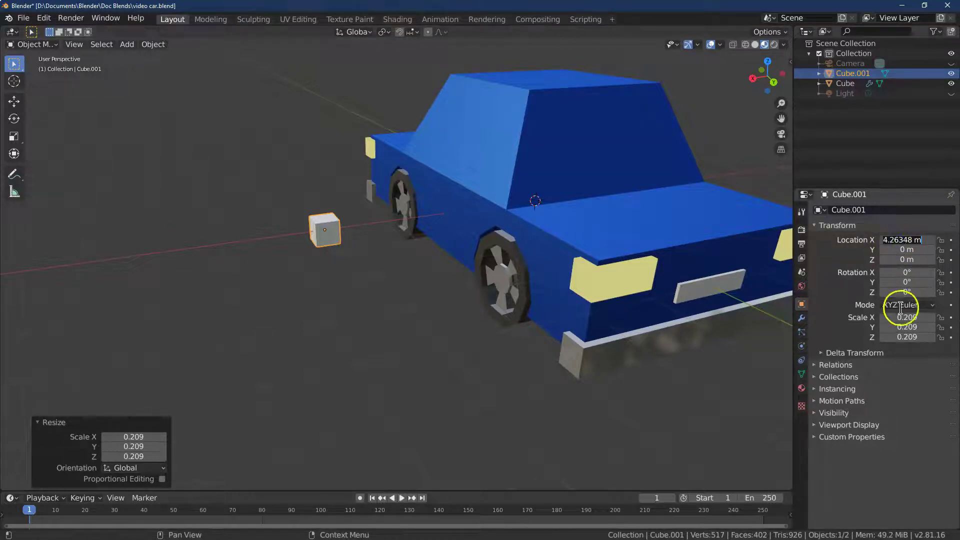
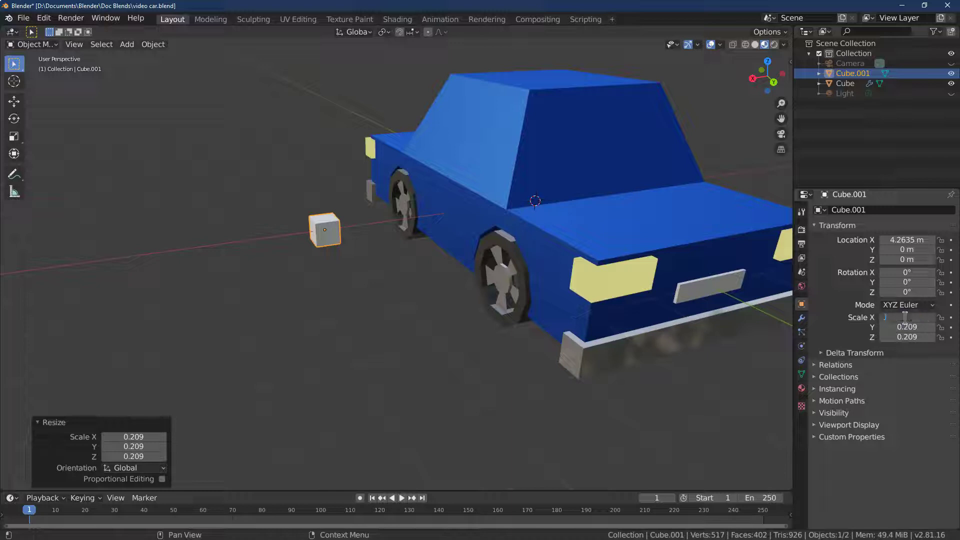
# Set the cube's scale to 0.2 on X and Y and 0.06 on Z
pyautogui.click(905, 318)
pyautogui.write('.2')
pyautogui.press('Tab')
pyautogui.press('Tab')
pyautogui.write('.06')
pyautogui.press('Return')
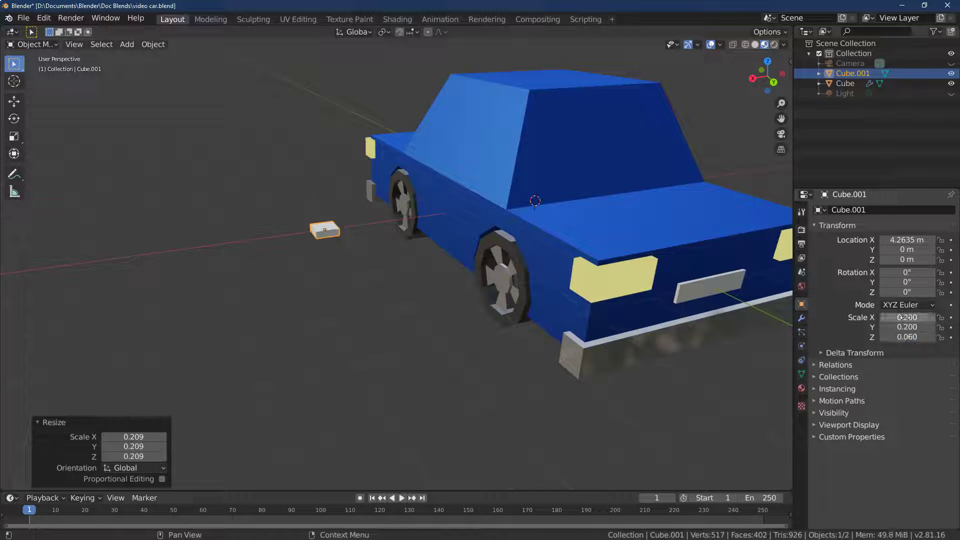
pyautogui.click(880, 324)
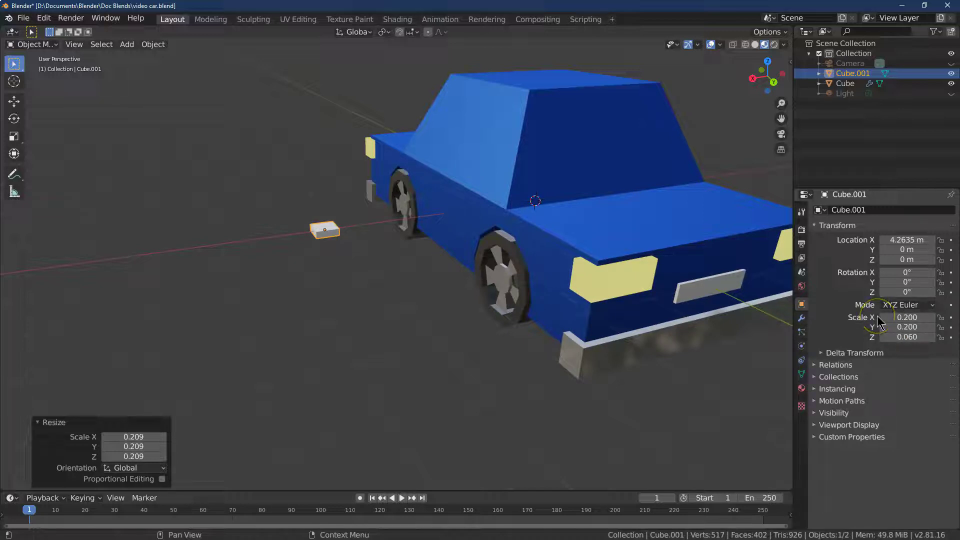
# Move the flat block onto the car's side at about X 2.06, Y 0.32 and Z 0.40 m
pyautogui.click(14, 101)
pyautogui.click(404, 245)
pyautogui.moveTo(283, 234); pyautogui.dragTo(395, 211)
pyautogui.moveTo(443, 175); pyautogui.dragTo(443, 156)
pyautogui.moveTo(460, 205); pyautogui.dragTo(469, 209)
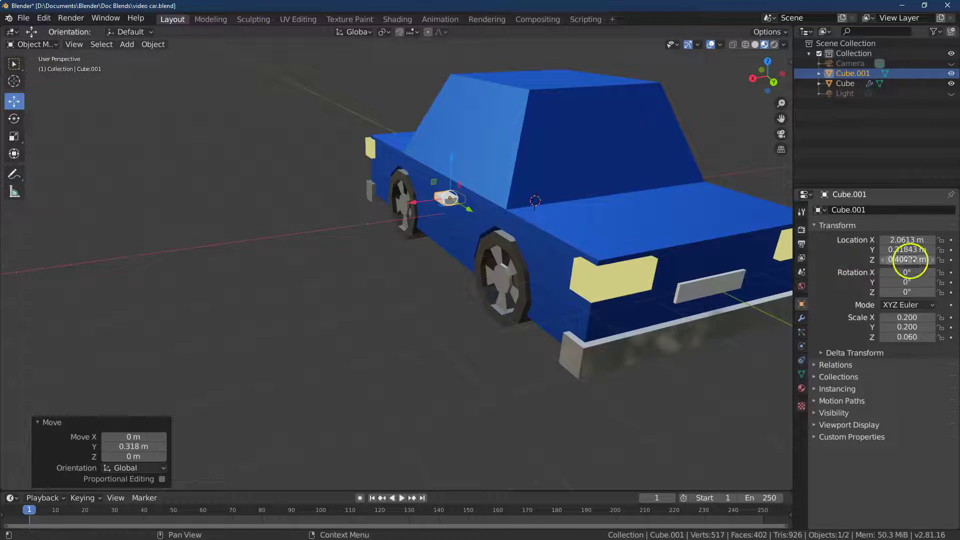
# Set the block's location to X 1.8 m, Y 0.5 m and Z 0.47 m
pyautogui.click(910, 239)
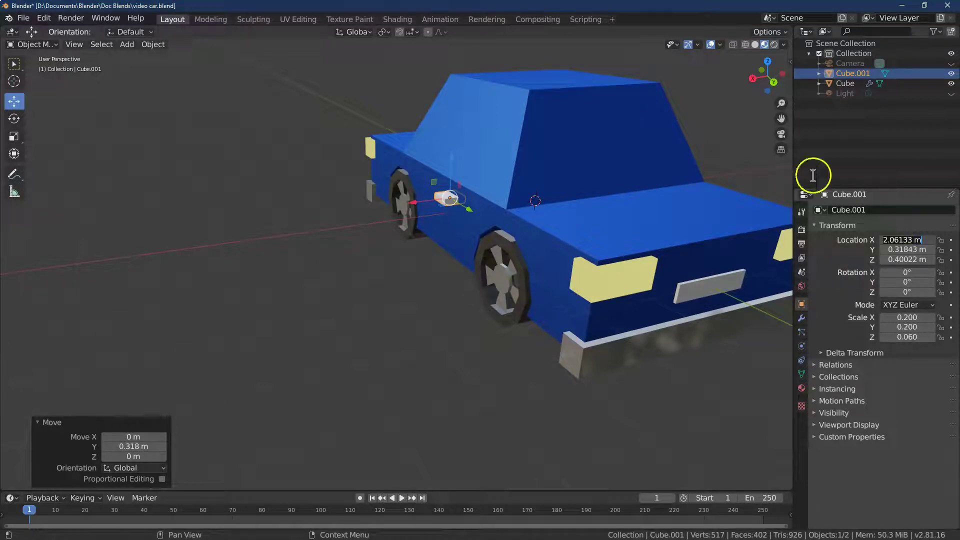
pyautogui.click(753, 78)
pyautogui.click(901, 240)
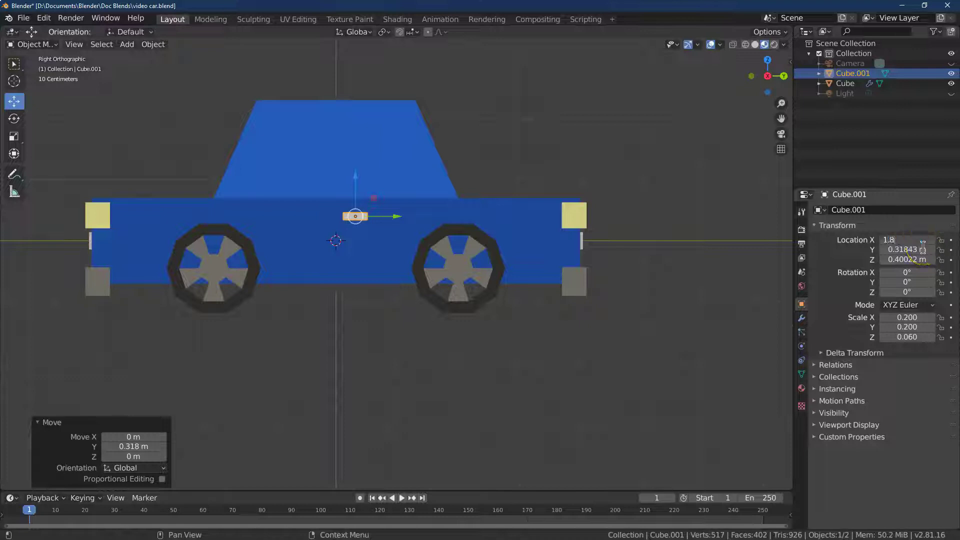
pyautogui.click(923, 249)
pyautogui.write('.5')
pyautogui.press('Tab')
pyautogui.write('.')
pyautogui.press('Return')
# Move the block about 1.88 m along X, away from the car's side
pyautogui.click(912, 239)
pyautogui.moveTo(765, 71); pyautogui.dragTo(464, 235)
pyautogui.moveTo(766, 71); pyautogui.dragTo(38, 51)
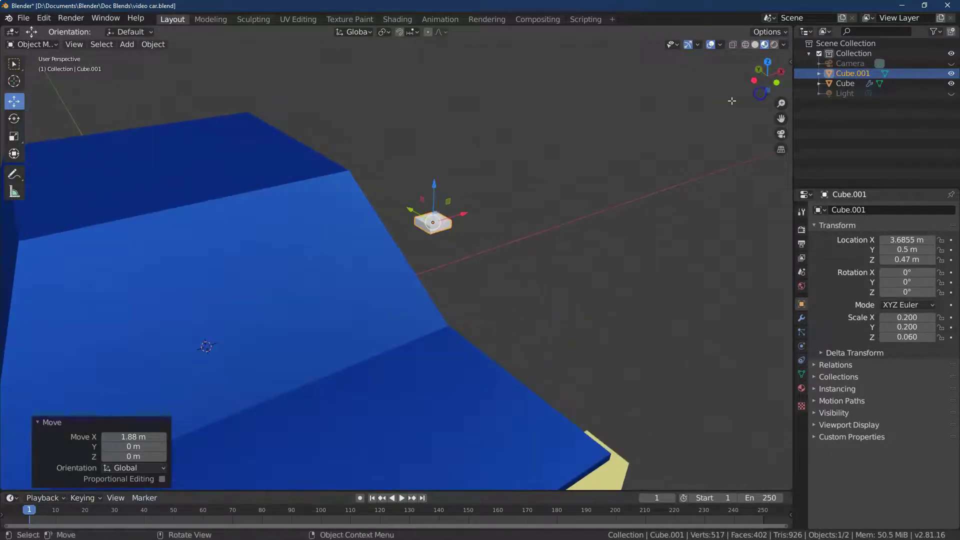
# Taper the handle block by scaling its car-facing end face to 0.1 on X and Y, and return to Object Mode
pyautogui.click(36, 46)
pyautogui.click(39, 67)
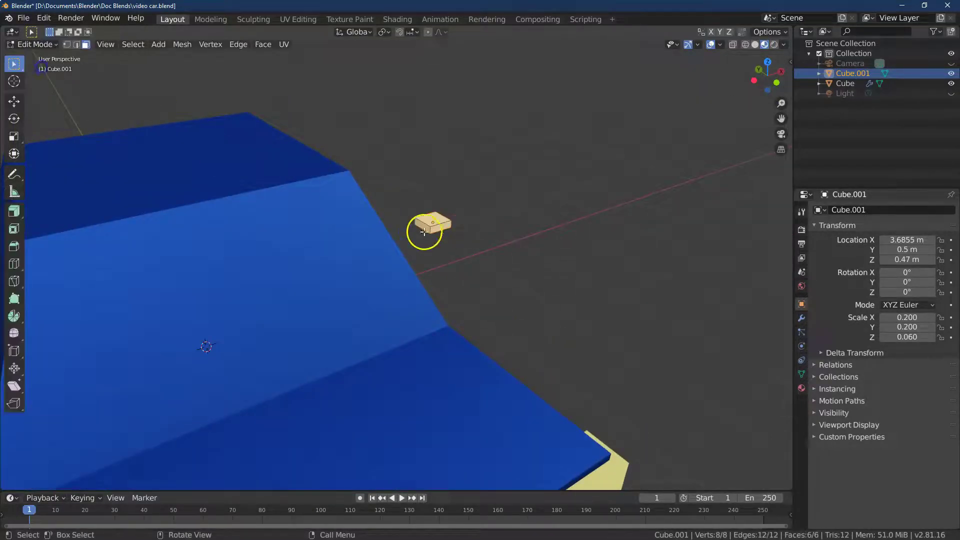
pyautogui.click(424, 226)
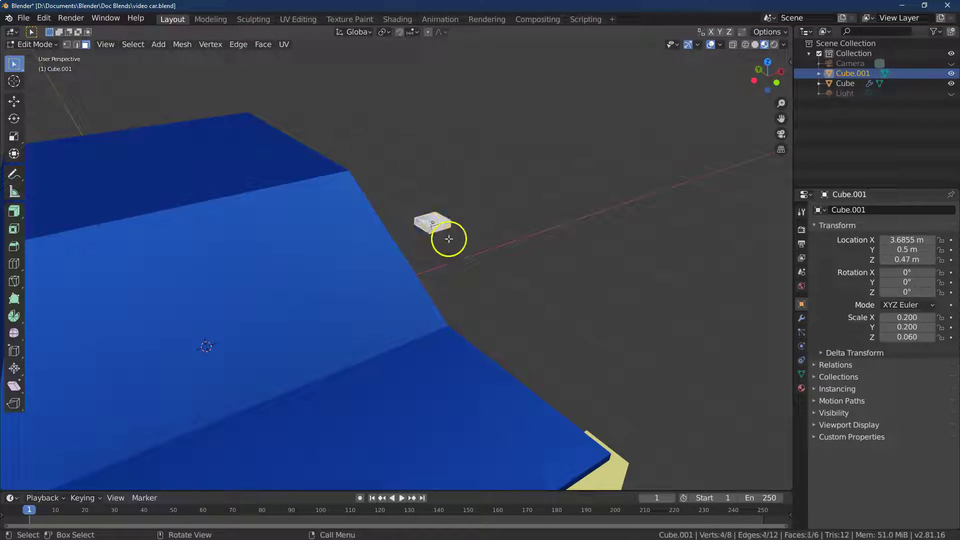
pyautogui.click(14, 136)
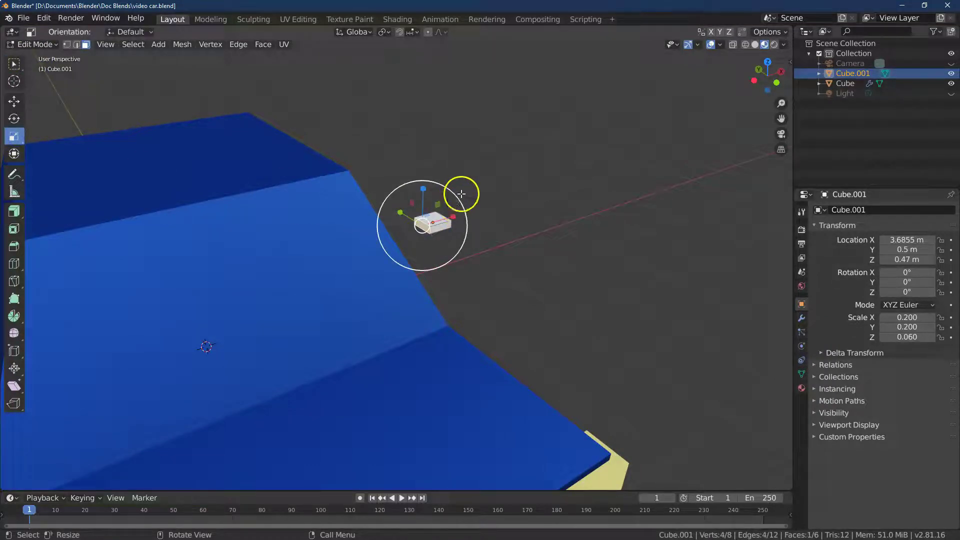
pyautogui.moveTo(461, 194); pyautogui.dragTo(429, 212)
pyautogui.click(126, 438)
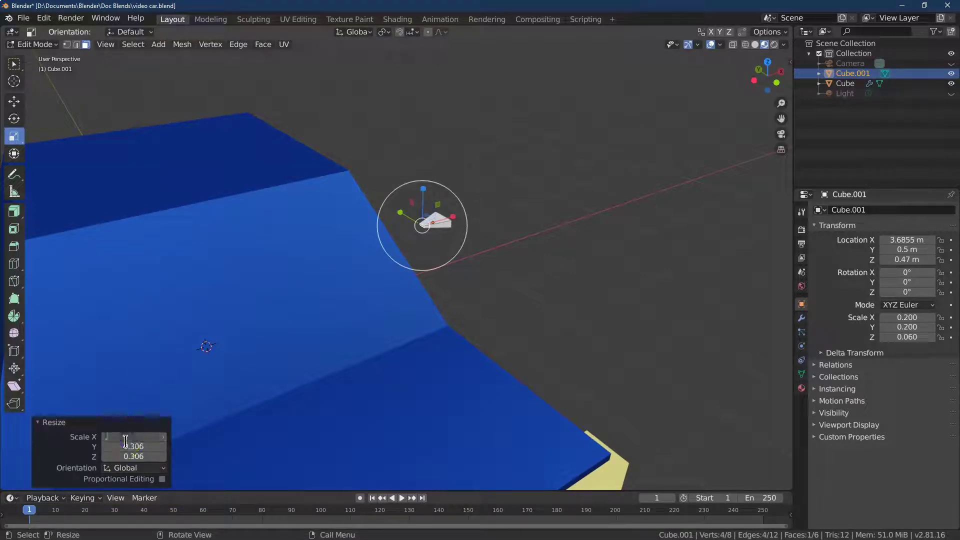
pyautogui.write('0.1')
pyautogui.press('Tab')
pyautogui.write('.1')
pyautogui.press('Return')
pyautogui.click(35, 48)
pyautogui.click(44, 29)
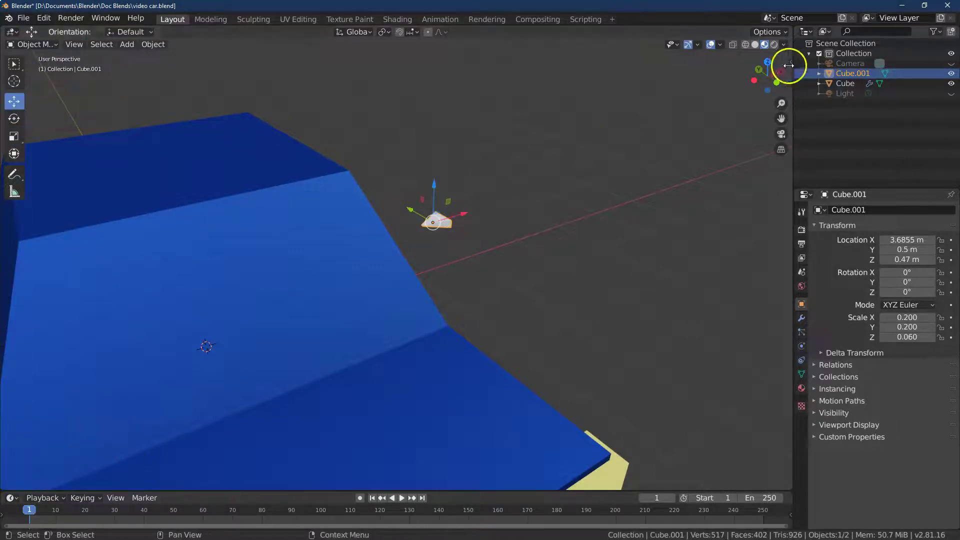
# Move the tapered block back against the car's side, setting its X location to 1.81 m
pyautogui.click(778, 82)
pyautogui.moveTo(462, 214); pyautogui.dragTo(349, 207)
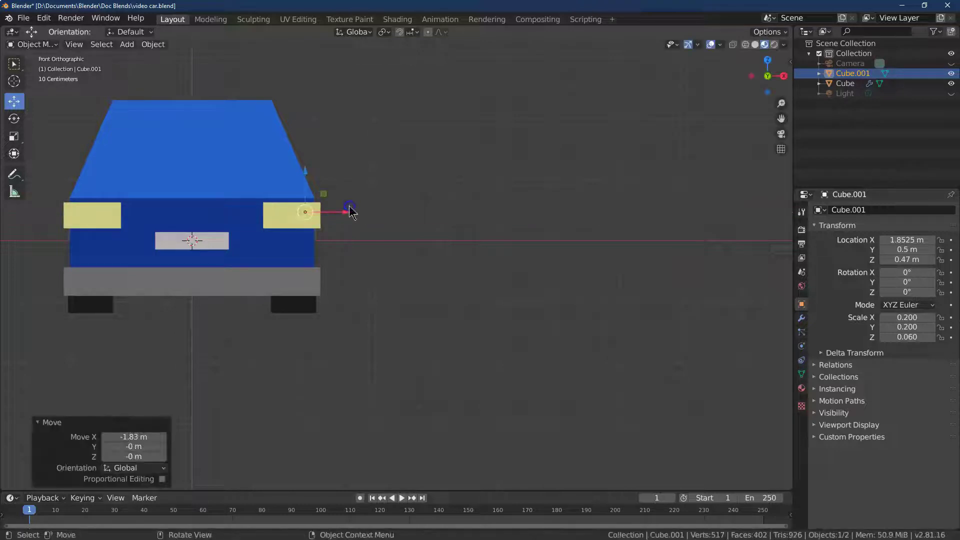
pyautogui.click(907, 241)
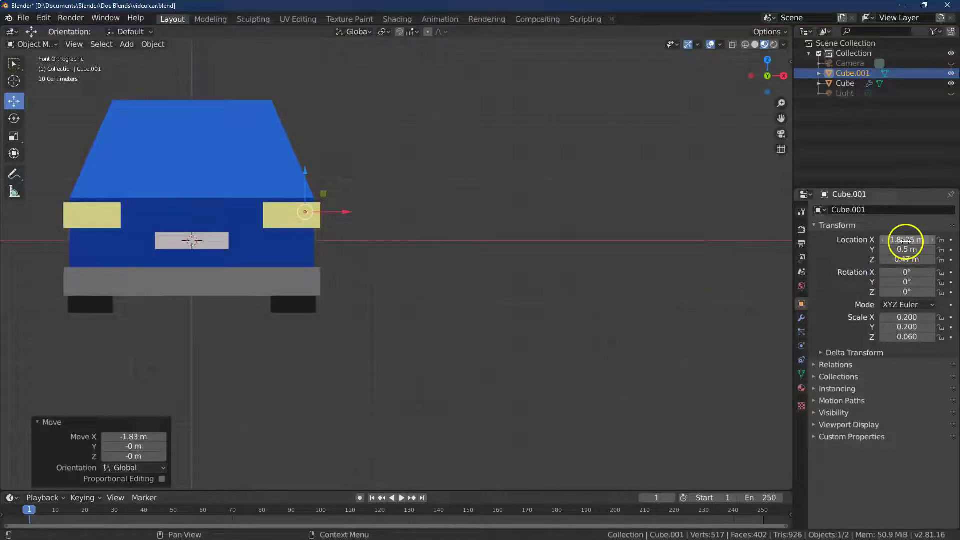
pyautogui.write('1.81')
pyautogui.press('Return')
# Assign the existing hub material to the door handle block
pyautogui.moveTo(767, 75); pyautogui.dragTo(648, 110)
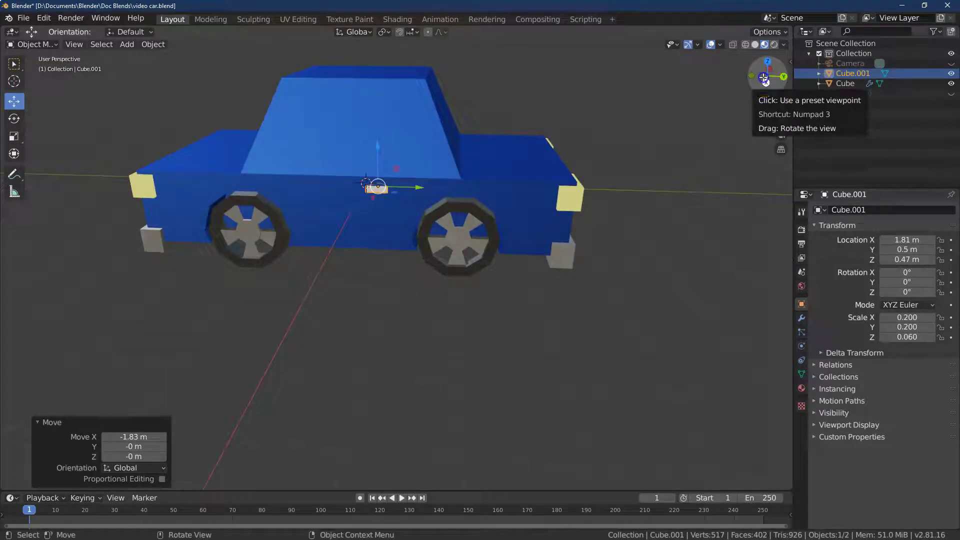
pyautogui.click(765, 78)
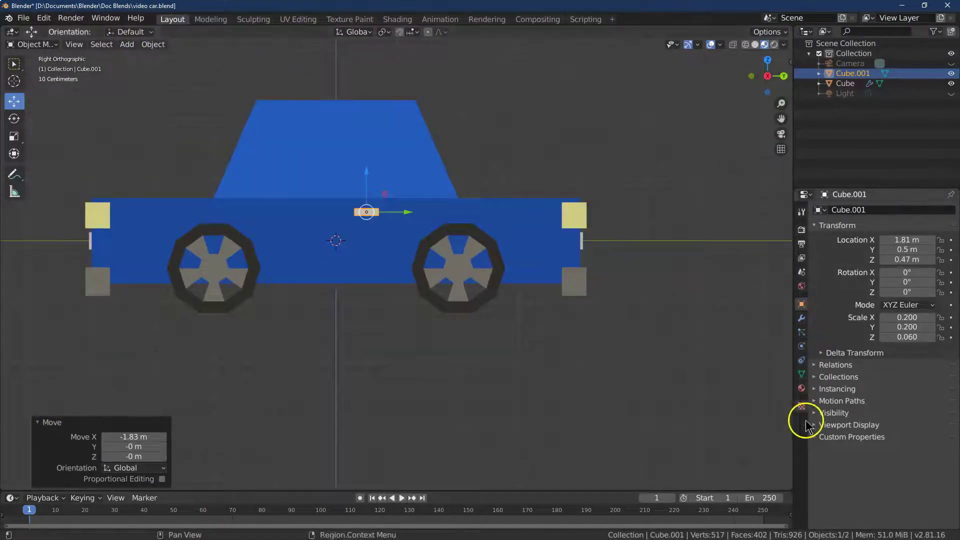
pyautogui.click(802, 388)
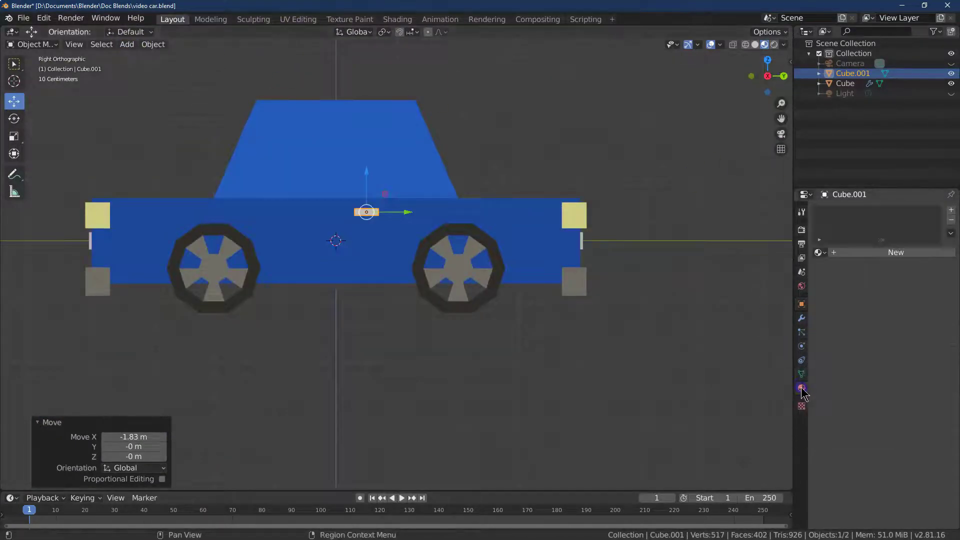
pyautogui.click(819, 252)
pyautogui.click(834, 268)
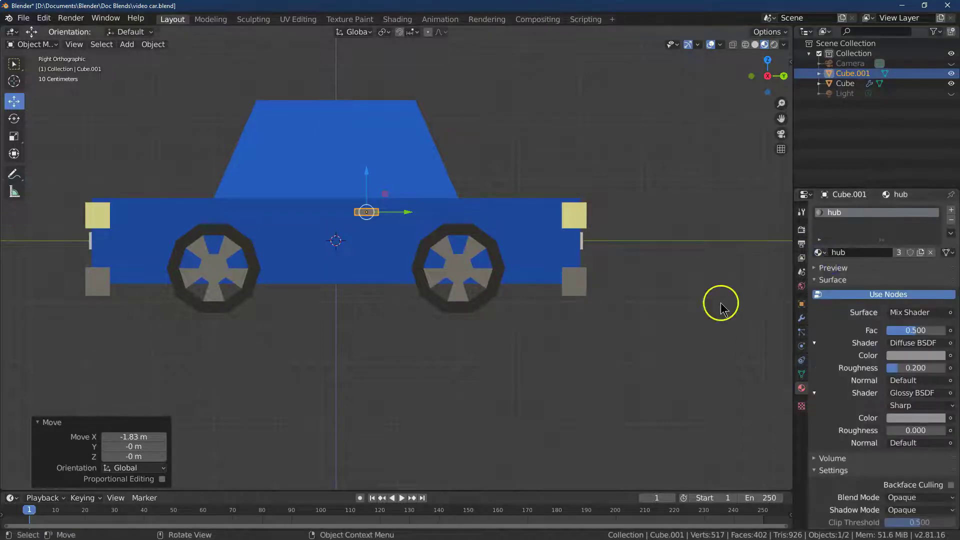
# Duplicate the door handle about 1.39 m along Y and rename the copy mirror
pyautogui.click(153, 45)
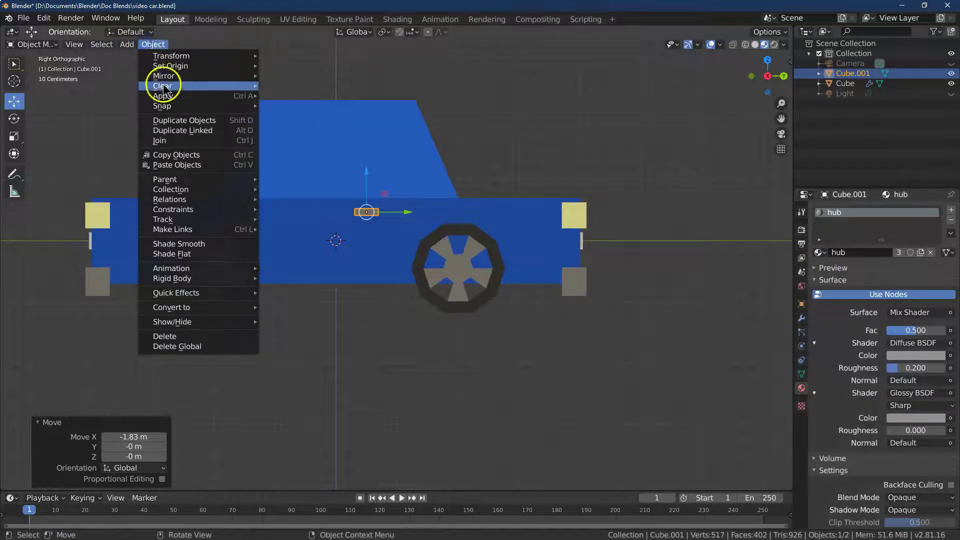
pyautogui.click(178, 123)
pyautogui.press('y')
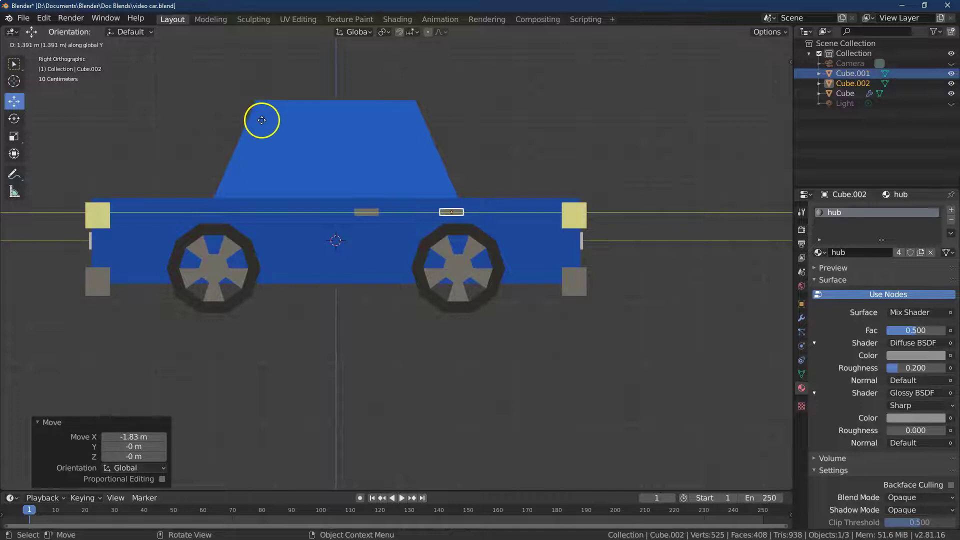
pyautogui.click(261, 120)
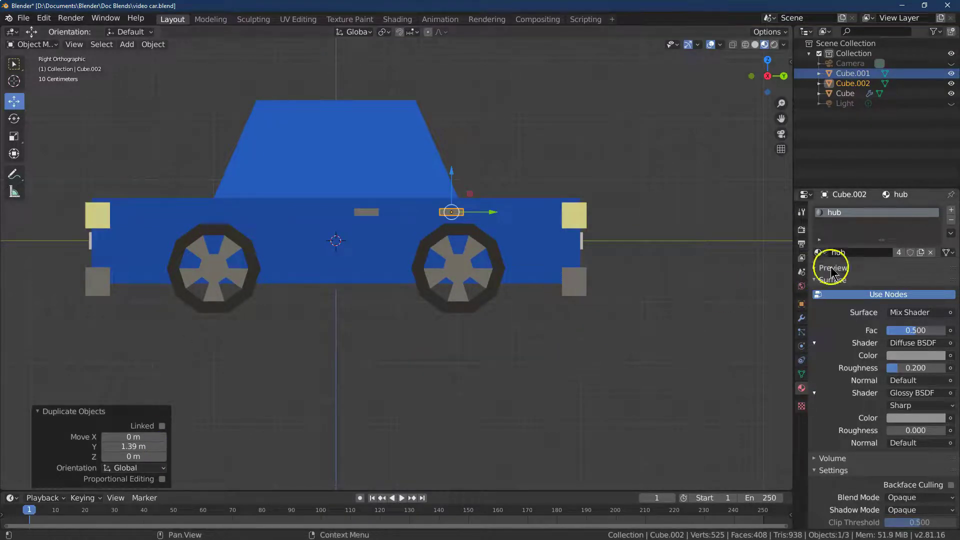
pyautogui.click(802, 304)
pyautogui.click(868, 209)
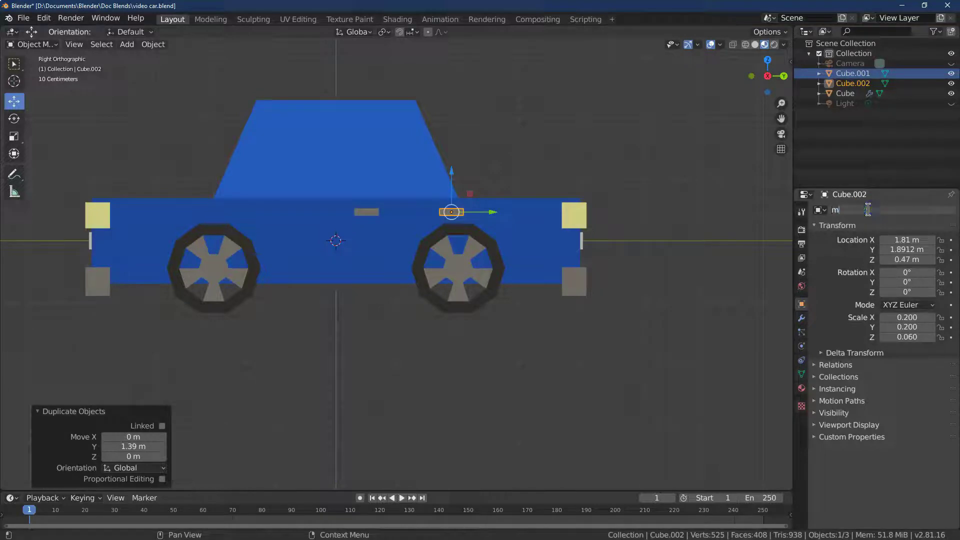
pyautogui.press('Return')
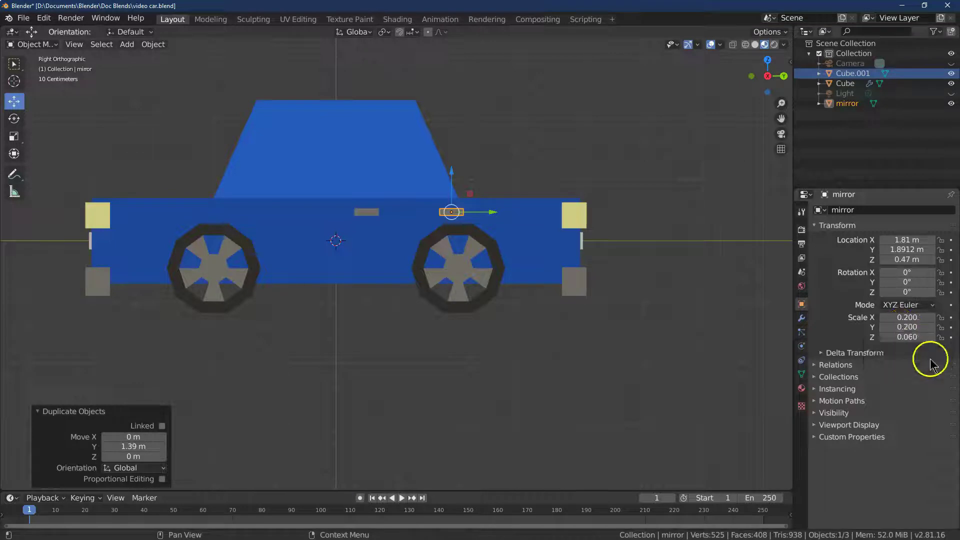
# Set the mirror object's scale to 0.025 on Y and Z
pyautogui.click(911, 327)
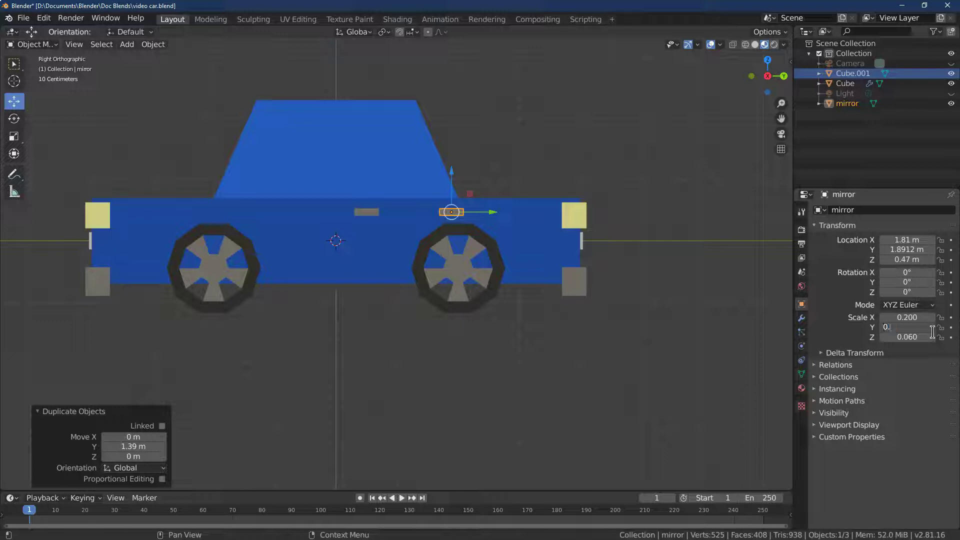
pyautogui.press('Return')
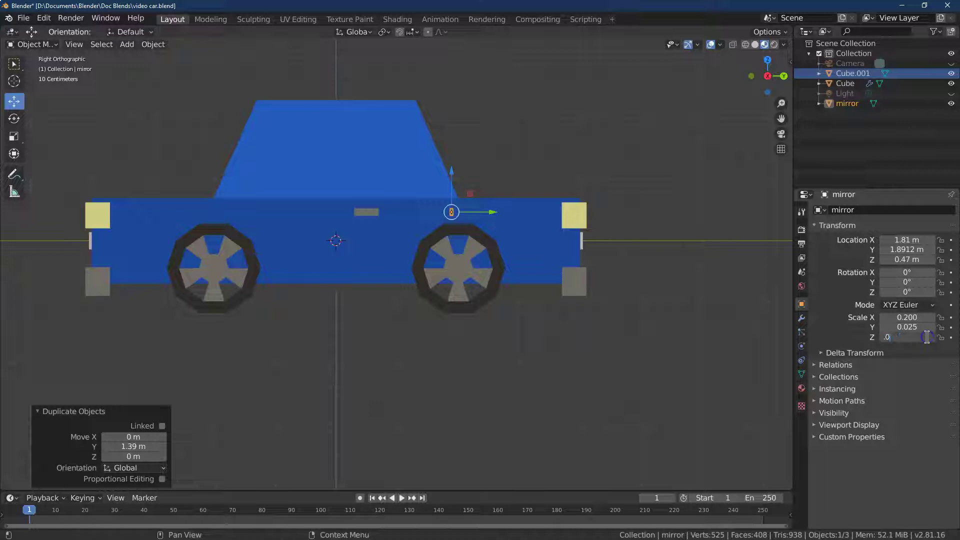
pyautogui.press('Return')
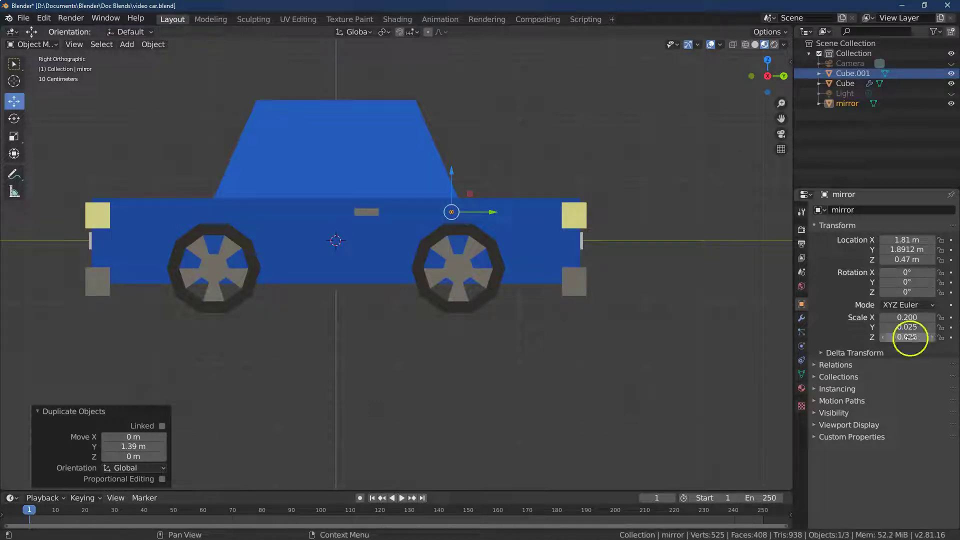
# Raise the mirror block and set its location to X 1.85 m, Y 1.9 m and Z 0.66 m
pyautogui.moveTo(451, 169); pyautogui.dragTo(450, 159)
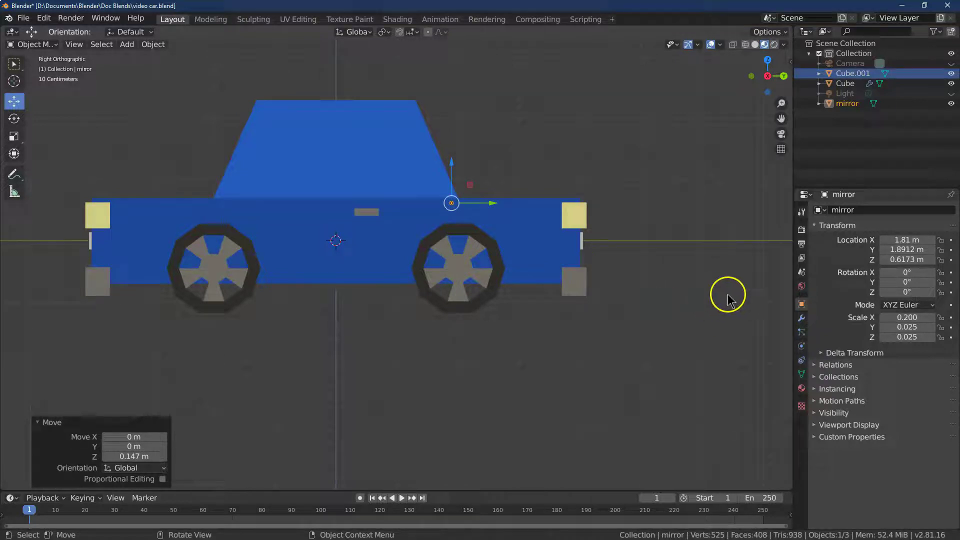
pyautogui.click(893, 239)
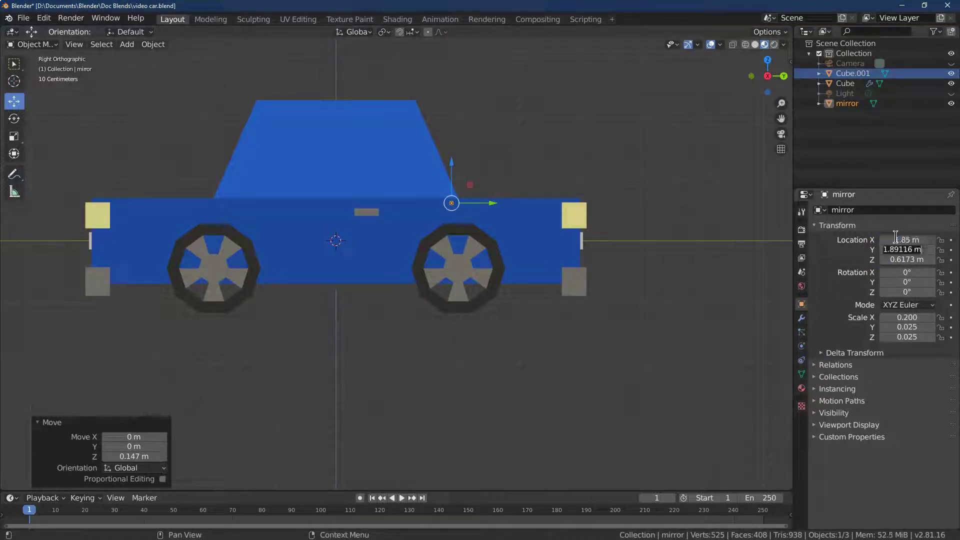
pyautogui.write('1.9')
pyautogui.press('Tab')
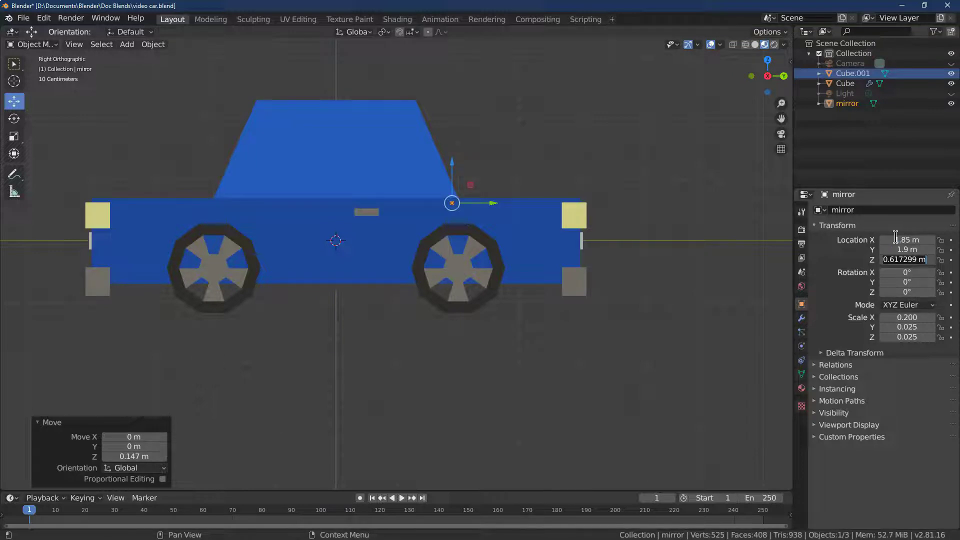
pyautogui.write('.66')
pyautogui.press('Return')
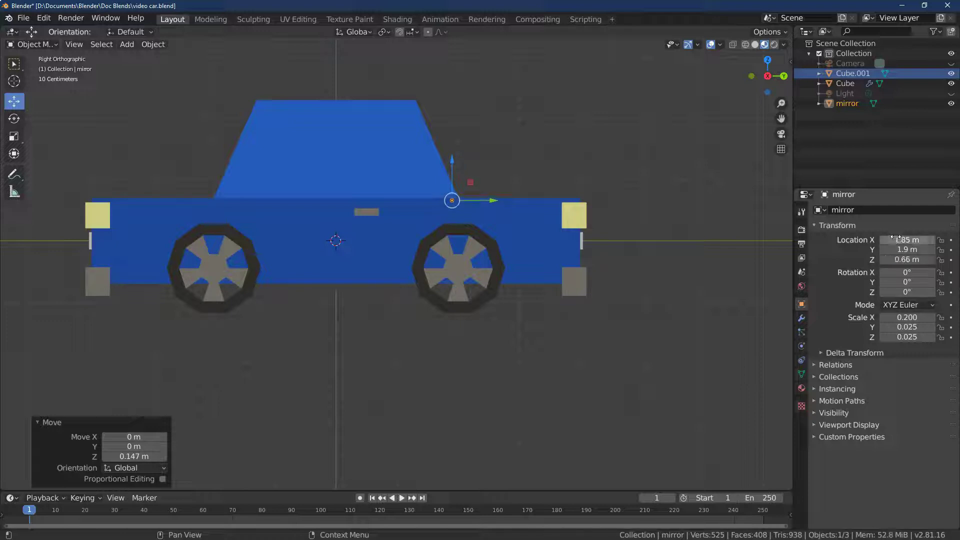
# Extrude the mirror block's outer end face away from the car with an offset of about 0.24 m in Edit Mode
pyautogui.moveTo(783, 105); pyautogui.dragTo(729, 457)
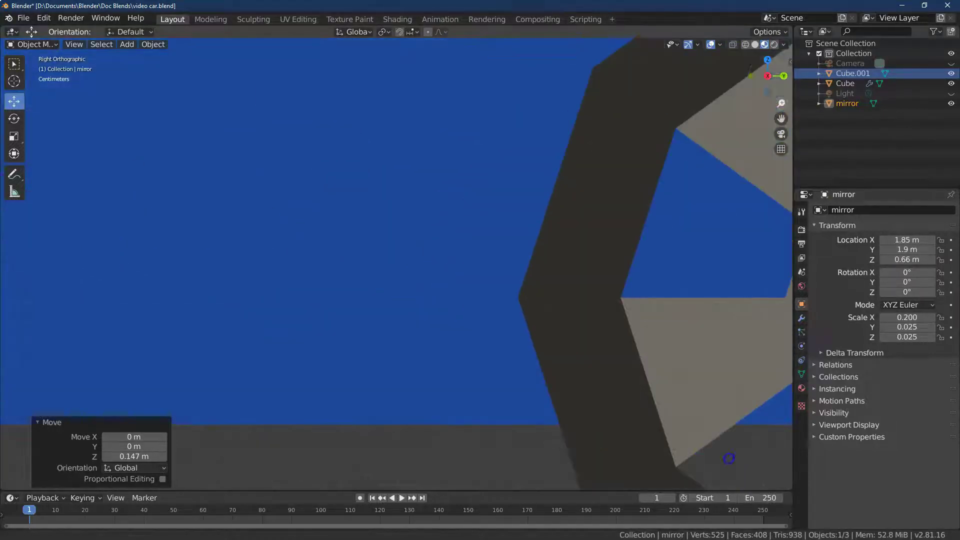
pyautogui.moveTo(777, 80); pyautogui.dragTo(778, 79)
pyautogui.scroll(-5, 778, 119)
pyautogui.click(439, 249)
pyautogui.scroll(3, 439, 249)
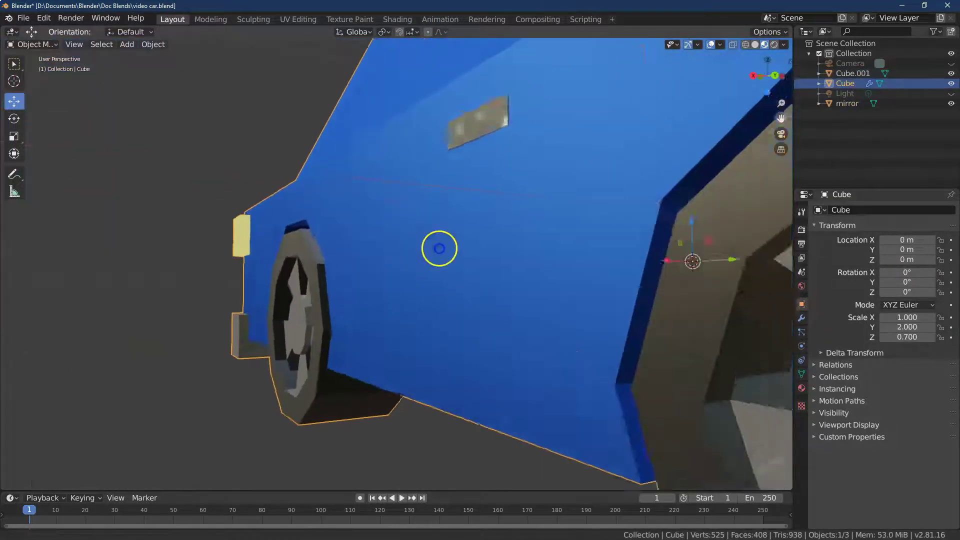
pyautogui.moveTo(439, 248); pyautogui.dragTo(51, 147, button='middle')
pyautogui.click(15, 64)
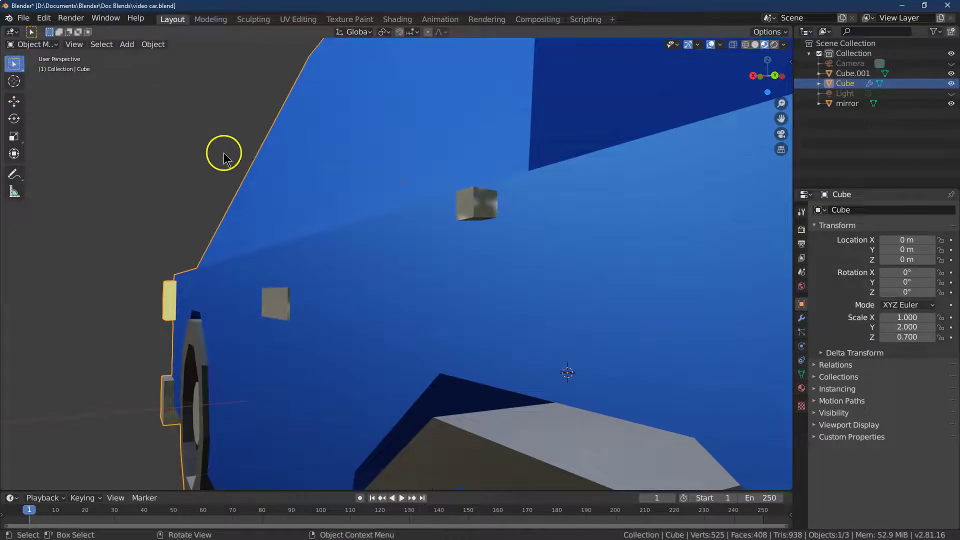
pyautogui.click(466, 211)
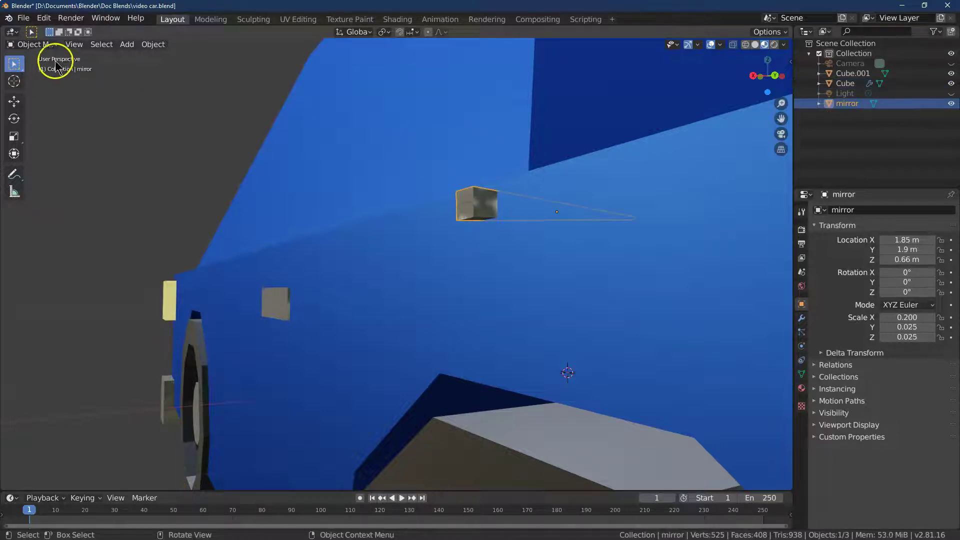
pyautogui.click(47, 44)
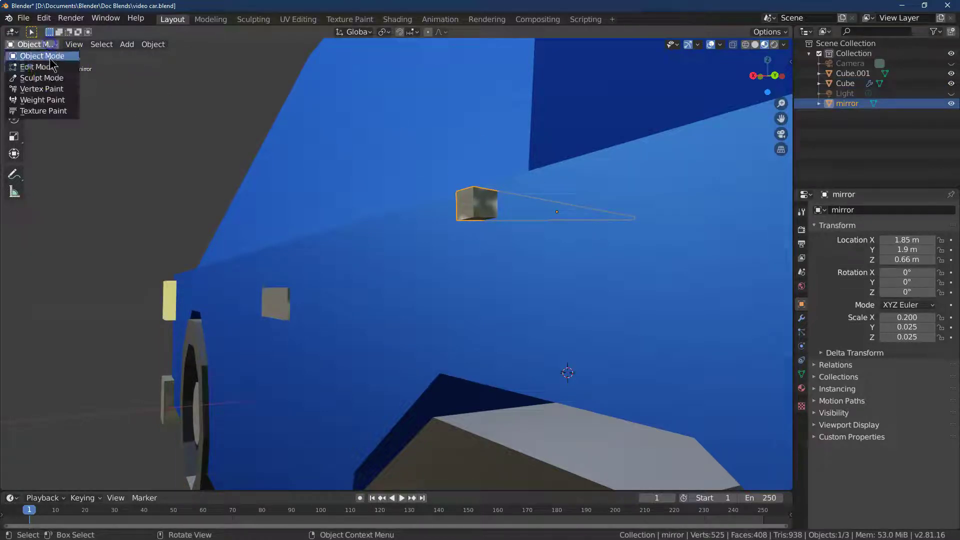
pyautogui.click(40, 67)
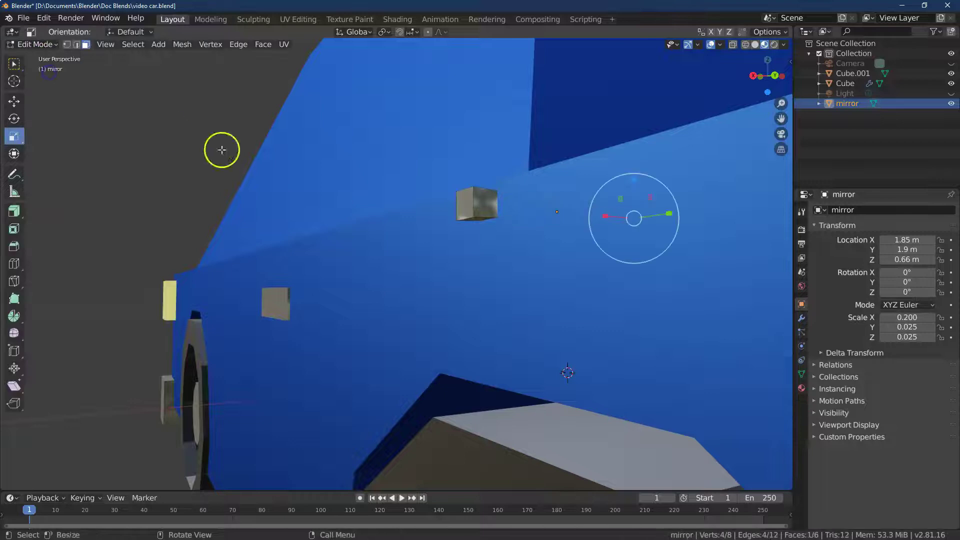
pyautogui.click(480, 206)
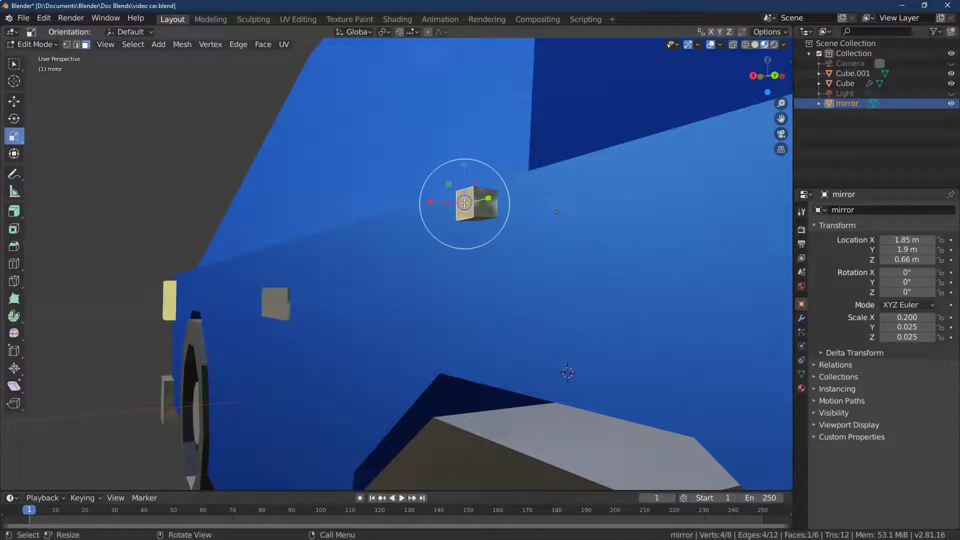
pyautogui.click(15, 65)
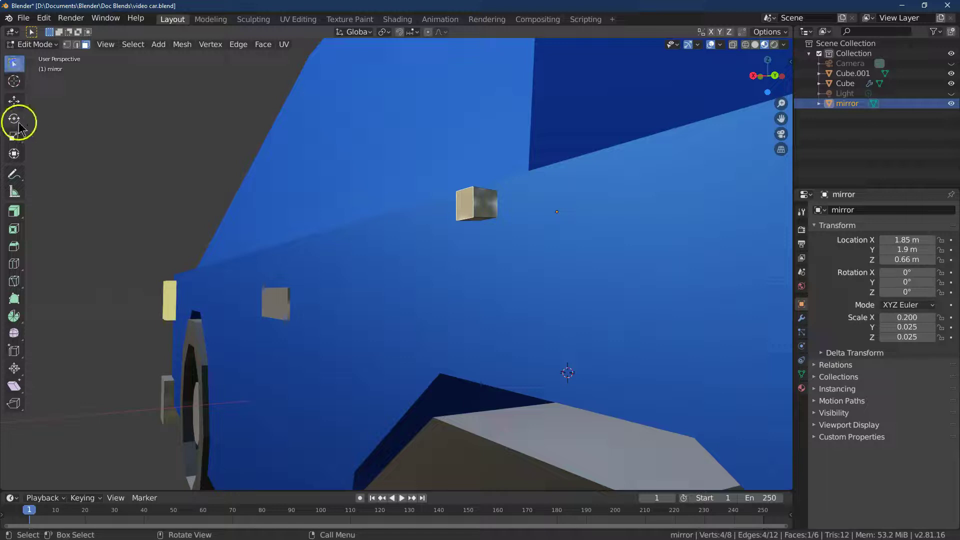
pyautogui.click(14, 211)
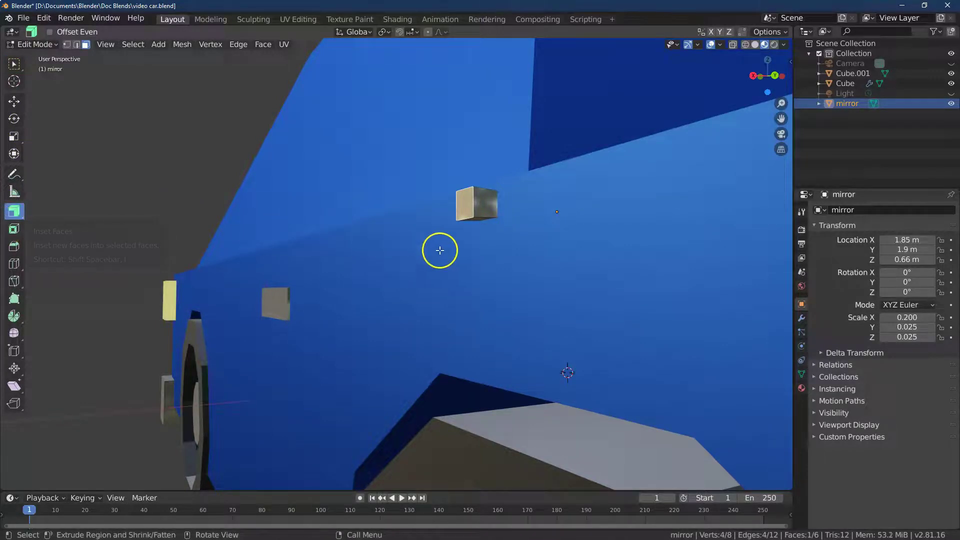
pyautogui.moveTo(443, 248); pyautogui.dragTo(501, 177)
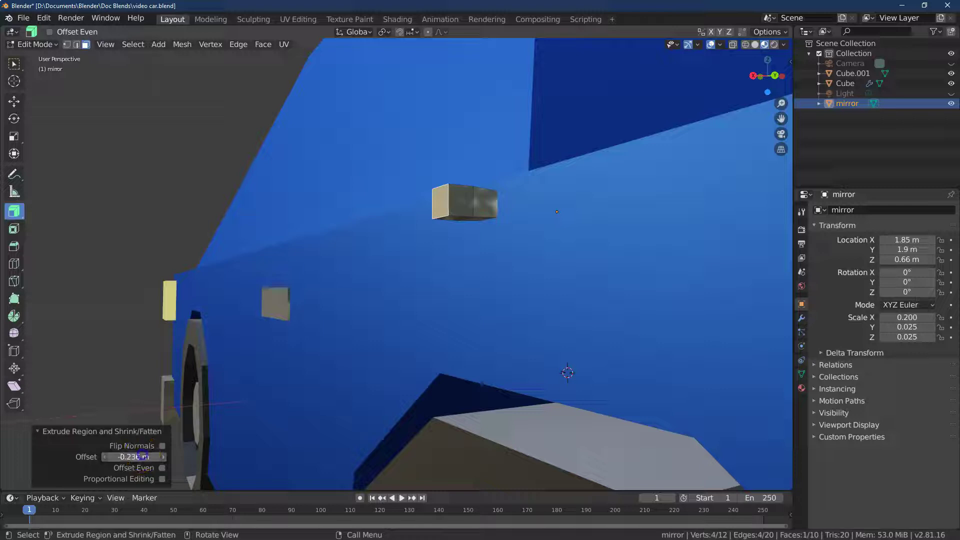
# Set the offset of the mirror arm's end-face extrusion to -0.3 m
pyautogui.click(144, 456)
pyautogui.write('-0.03')
pyautogui.press('Return')
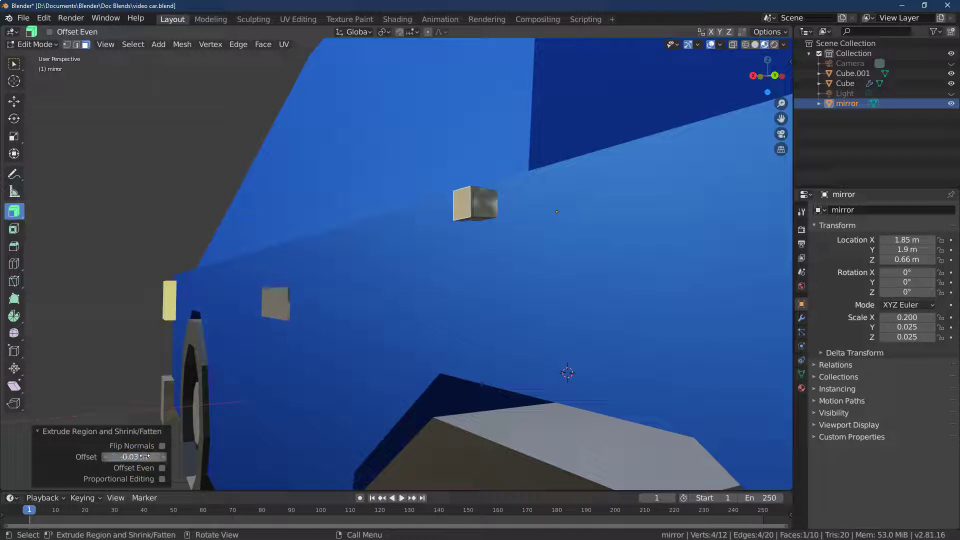
pyautogui.press('Return')
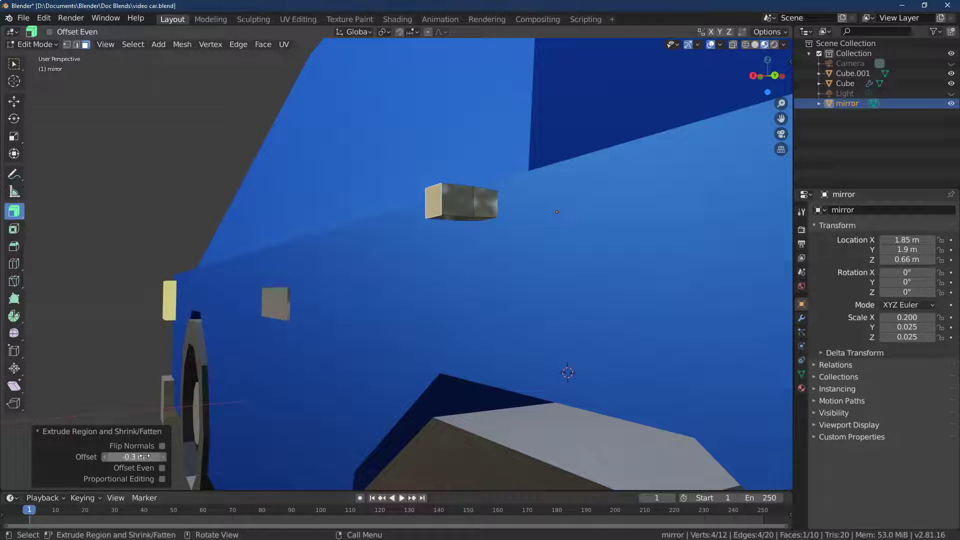
# Extrude the top face of the mirror arm's outer segment upward by 0.03 m using Extrude Region
pyautogui.moveTo(752, 74); pyautogui.dragTo(150, 131)
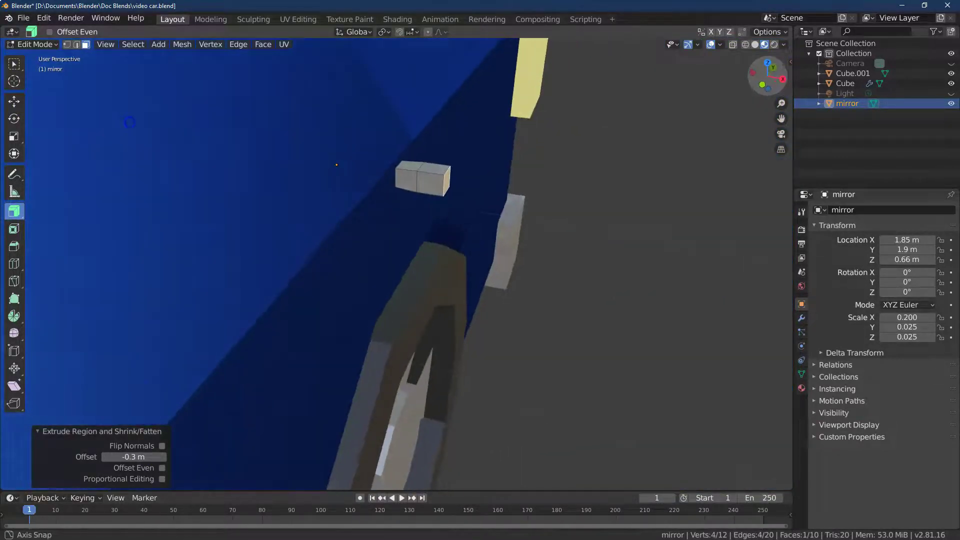
pyautogui.click(438, 172)
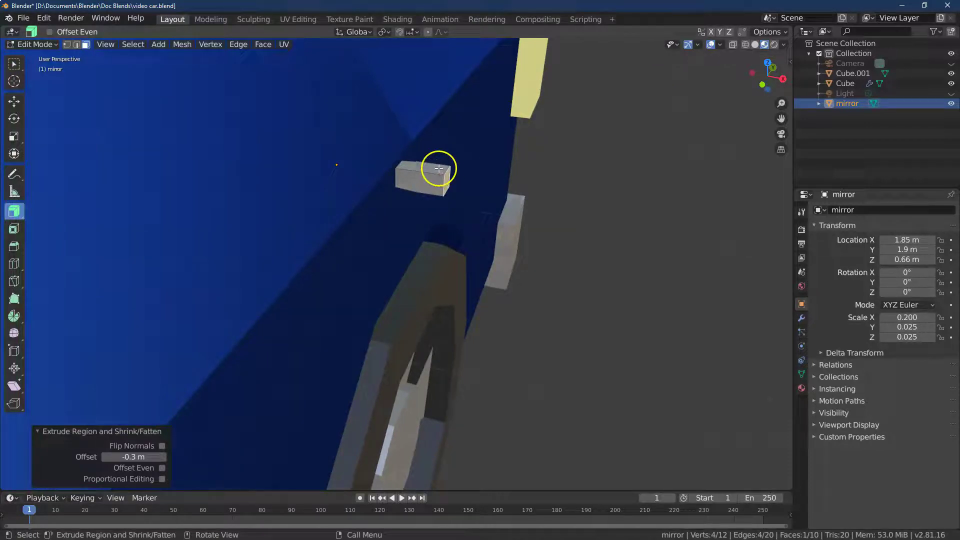
pyautogui.click(443, 169)
pyautogui.click(10, 216)
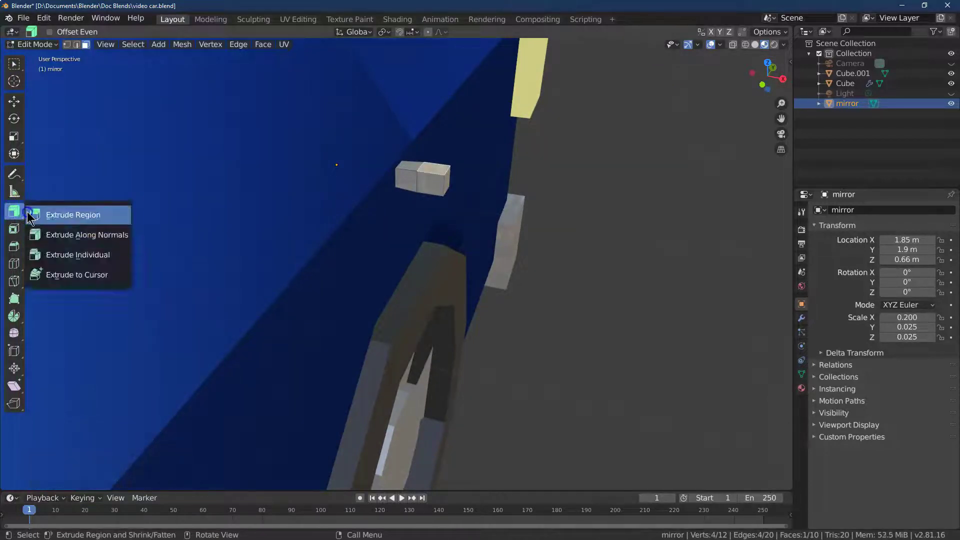
pyautogui.click(60, 211)
pyautogui.moveTo(432, 109); pyautogui.dragTo(436, 83)
pyautogui.click(142, 457)
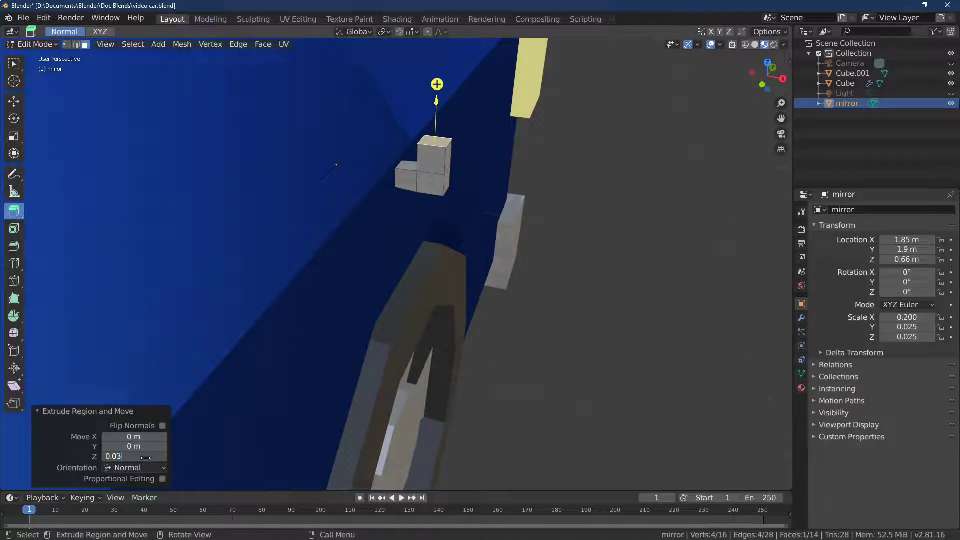
pyautogui.press('Return')
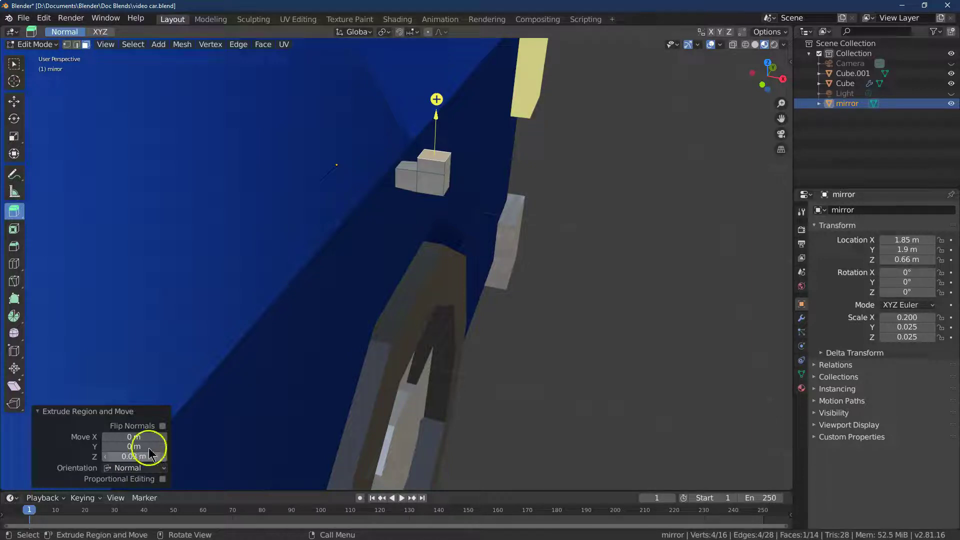
# Scale the extruded top face by 3 on the X, Y and Z axes
pyautogui.click(14, 135)
pyautogui.moveTo(467, 180); pyautogui.dragTo(525, 198)
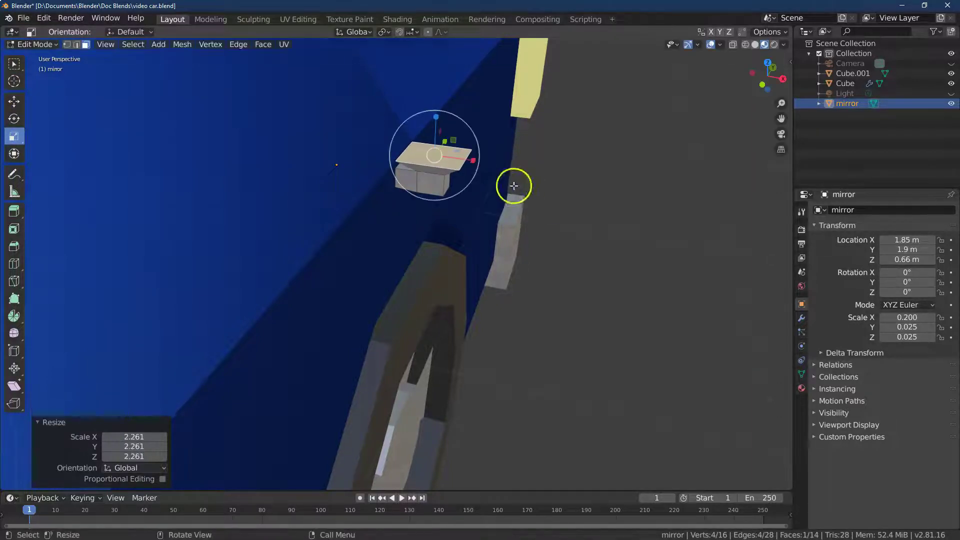
pyautogui.click(142, 436)
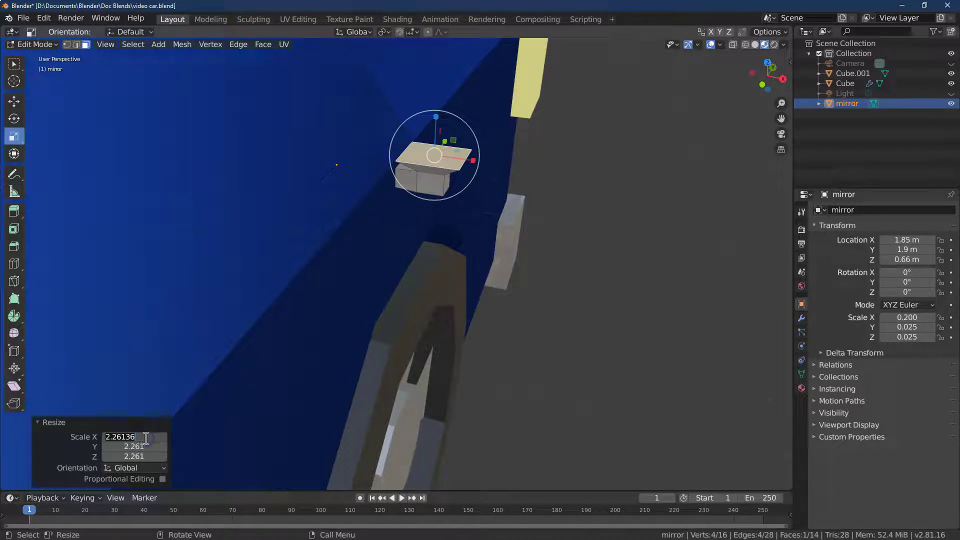
pyautogui.press('Tab')
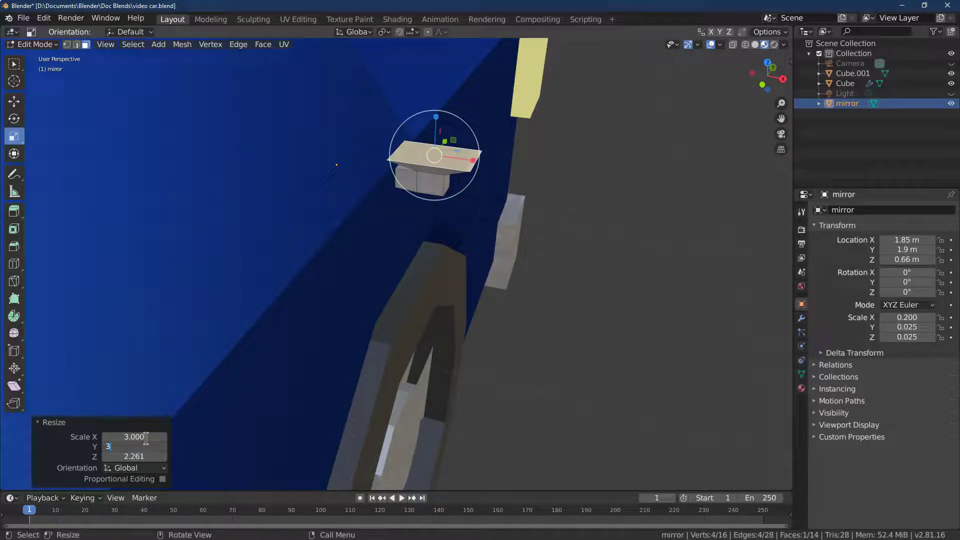
pyautogui.press('Tab')
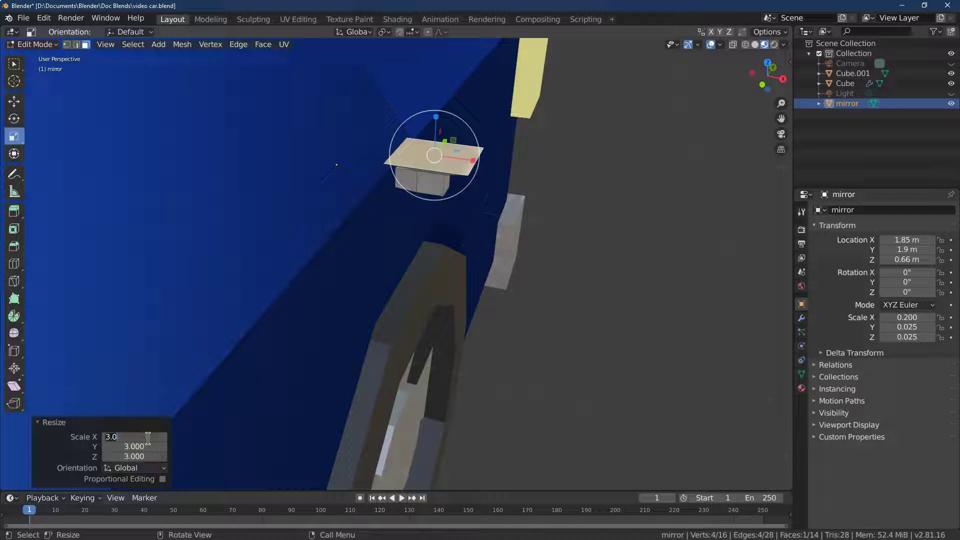
pyautogui.press('Return')
# Change the top face's resize factor to 2 on the X, Y and Z axes
pyautogui.moveTo(783, 91); pyautogui.dragTo(565, 60)
pyautogui.click(150, 437)
pyautogui.write('3.0')
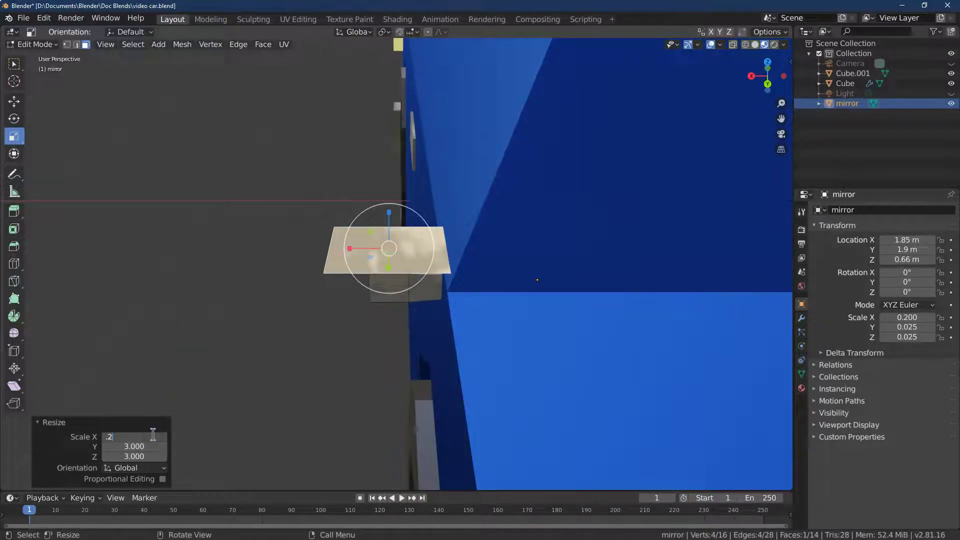
pyautogui.press('Tab')
pyautogui.write('.2')
pyautogui.press('Tab')
pyautogui.click(148, 435)
pyautogui.press('Tab')
pyautogui.write('2')
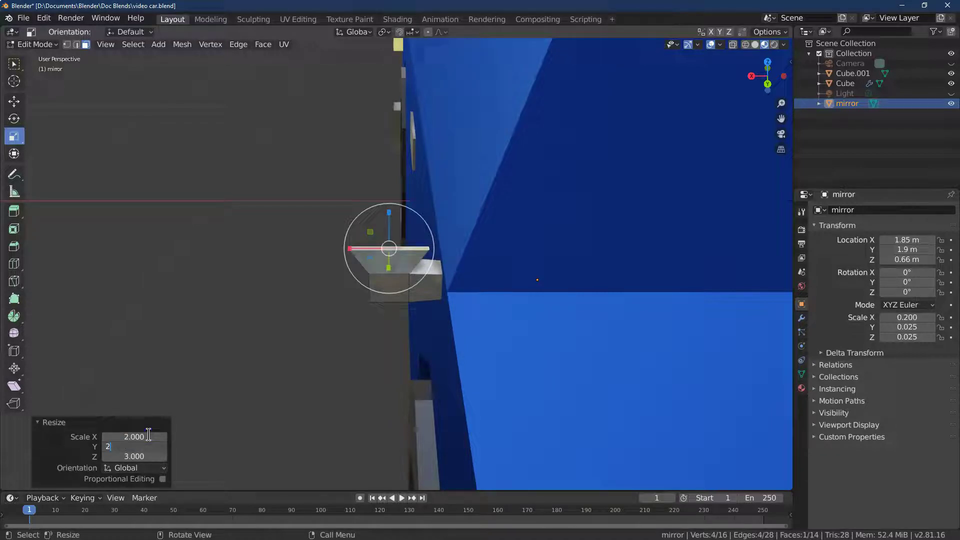
pyautogui.press('Tab')
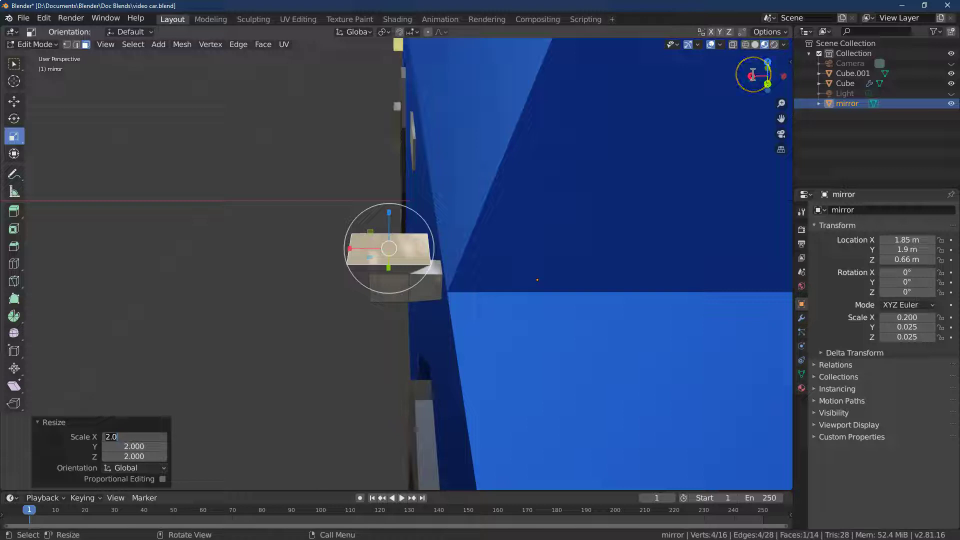
pyautogui.press('Return')
# Switch the viewport to solid shading and extrude the widened top face upward by 0.25 m
pyautogui.click(14, 64)
pyautogui.click(397, 245)
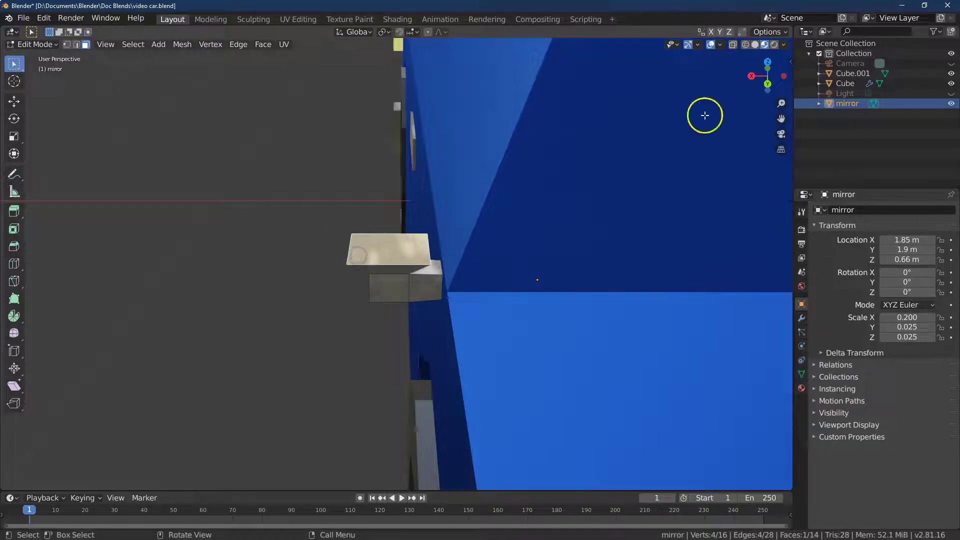
pyautogui.click(755, 44)
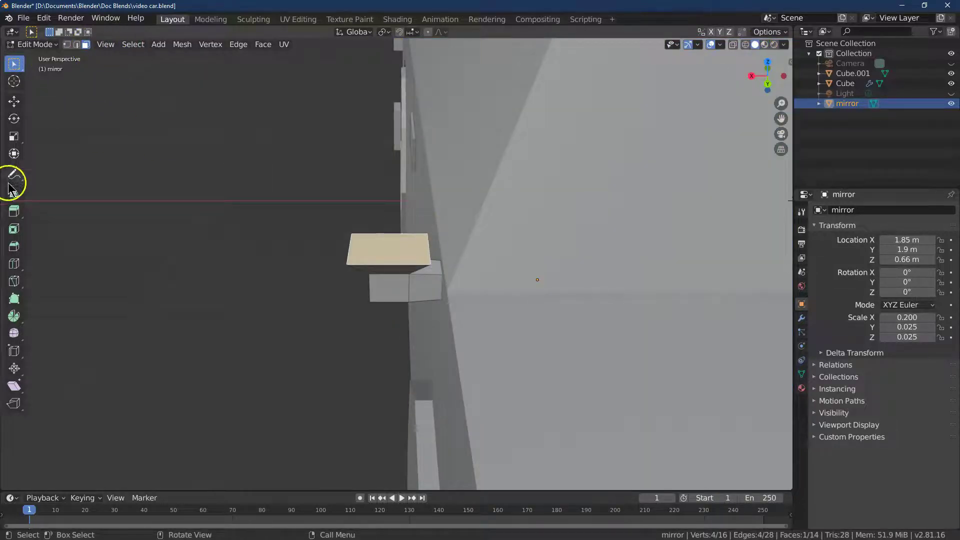
pyautogui.click(14, 211)
pyautogui.moveTo(388, 196); pyautogui.dragTo(388, 75)
pyautogui.click(135, 456)
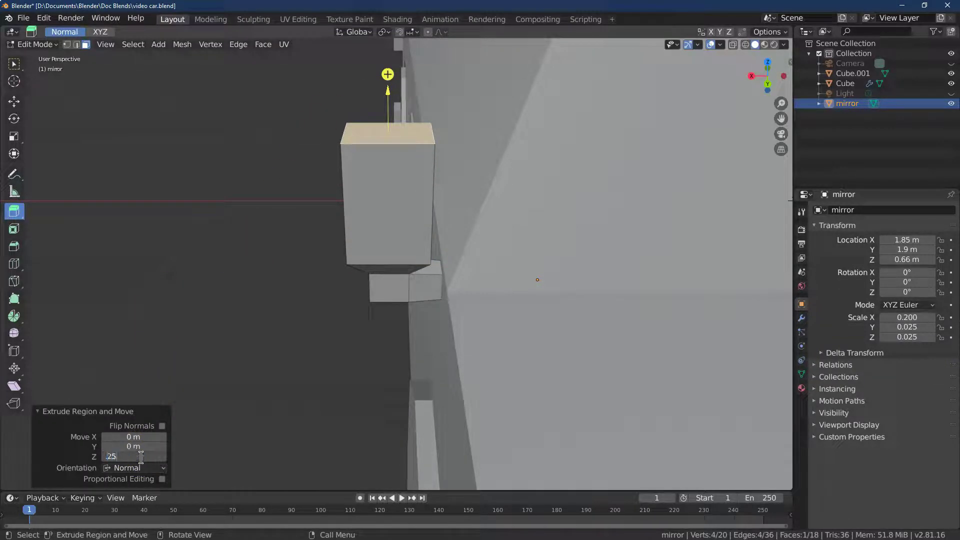
pyautogui.press('Return')
# Extrude the mirror housing's side face that points away from the car outward by 0.25 m
pyautogui.moveTo(787, 103); pyautogui.dragTo(786, 131)
pyautogui.moveTo(753, 75); pyautogui.dragTo(561, 157)
pyautogui.click(409, 215)
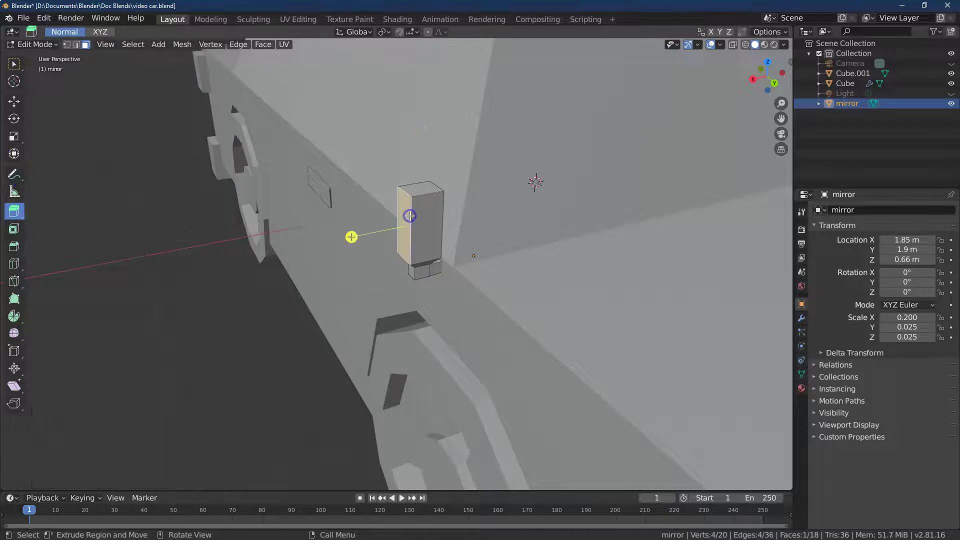
pyautogui.moveTo(353, 232); pyautogui.dragTo(257, 251)
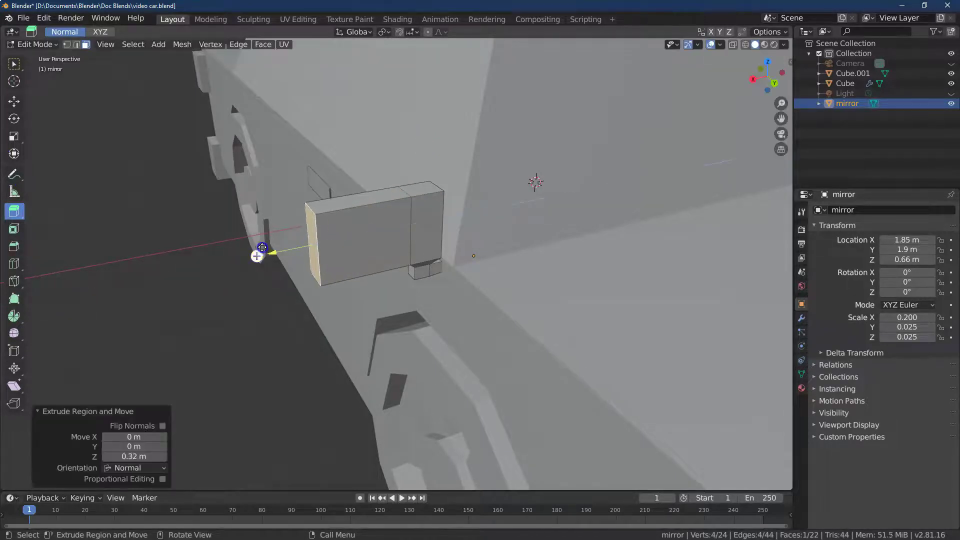
pyautogui.click(139, 455)
pyautogui.press('Return')
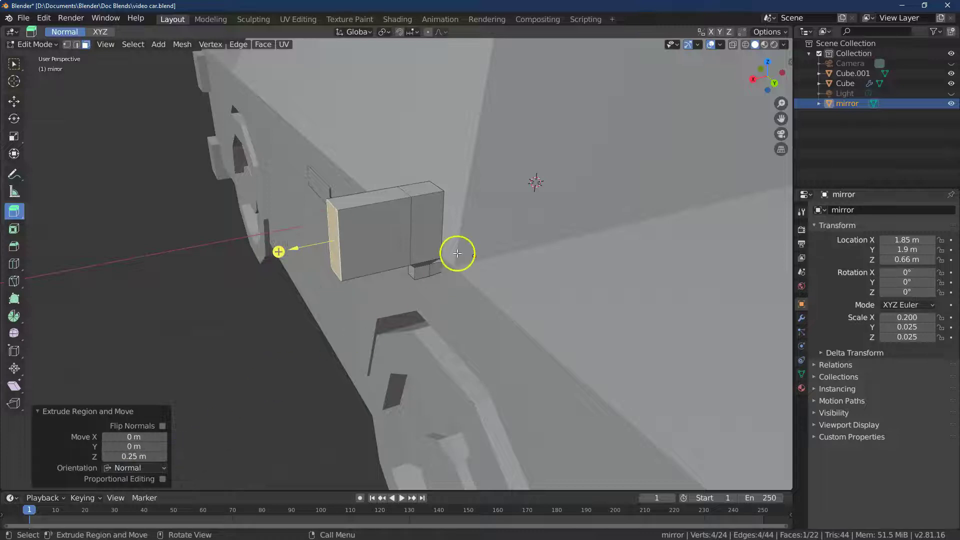
# Leave Edit Mode and apply the scale of the mirror object
pyautogui.moveTo(760, 81); pyautogui.dragTo(7, 105)
pyautogui.click(14, 63)
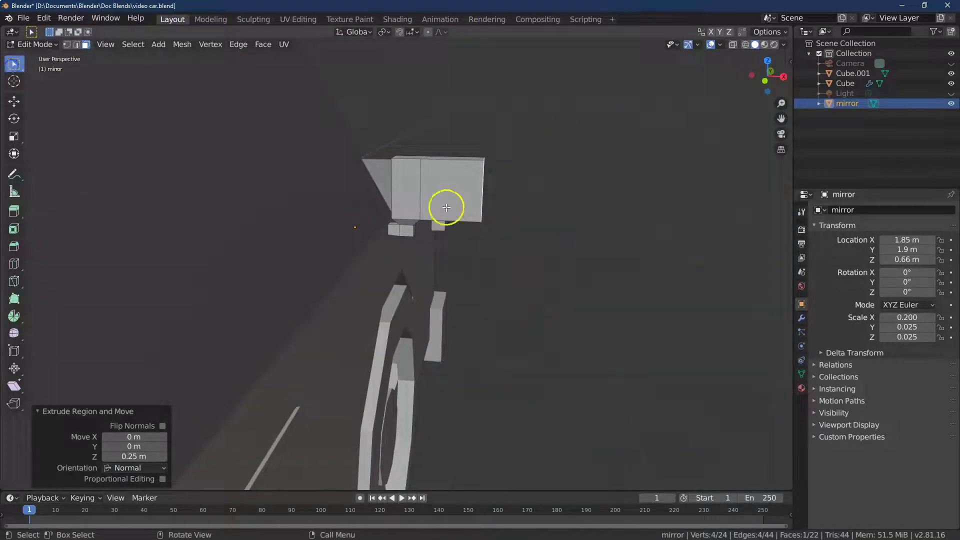
pyautogui.click(419, 193)
pyautogui.click(49, 46)
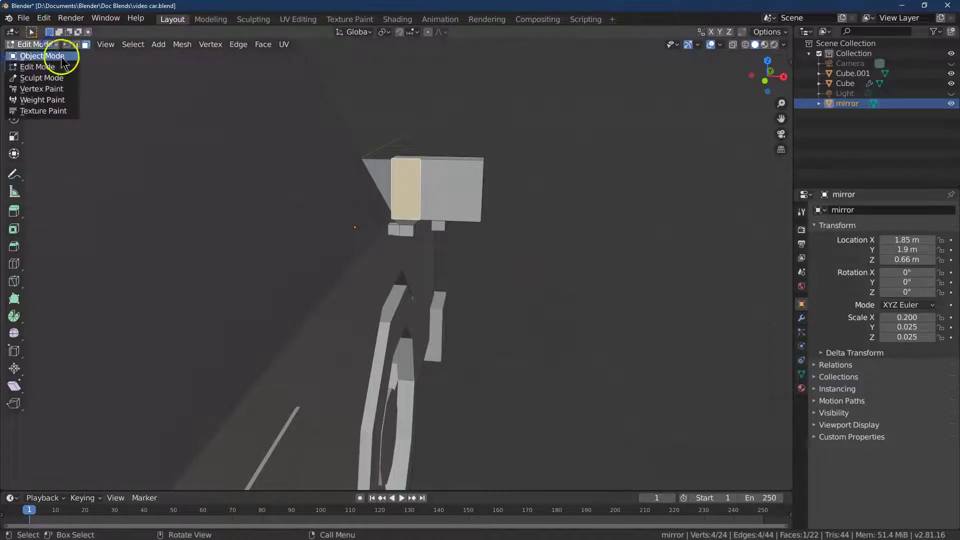
pyautogui.click(59, 59)
pyautogui.click(145, 44)
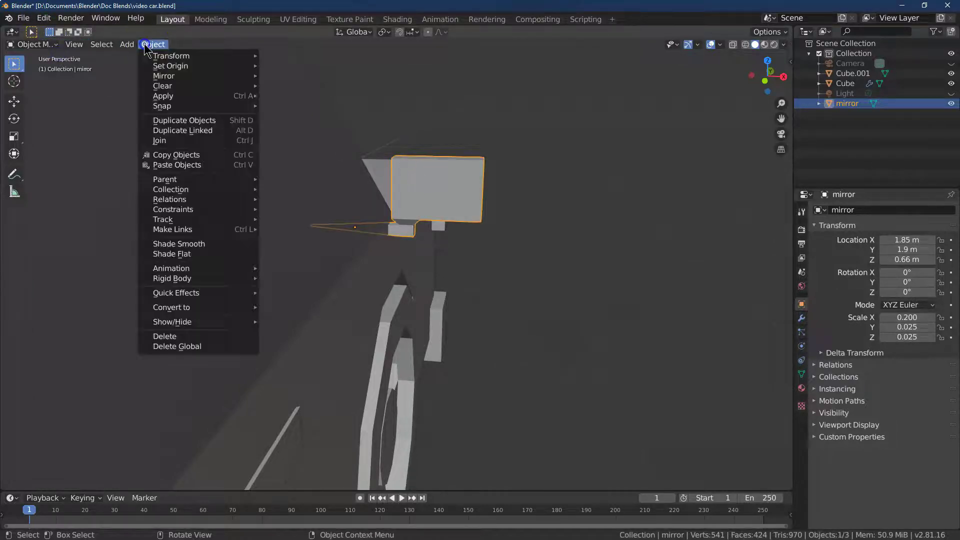
pyautogui.moveTo(186, 88)
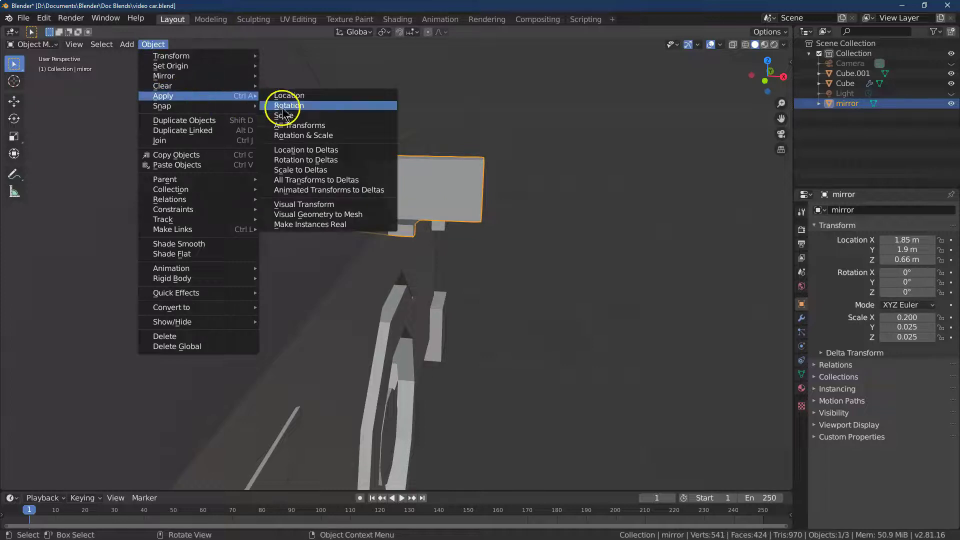
pyautogui.click(283, 113)
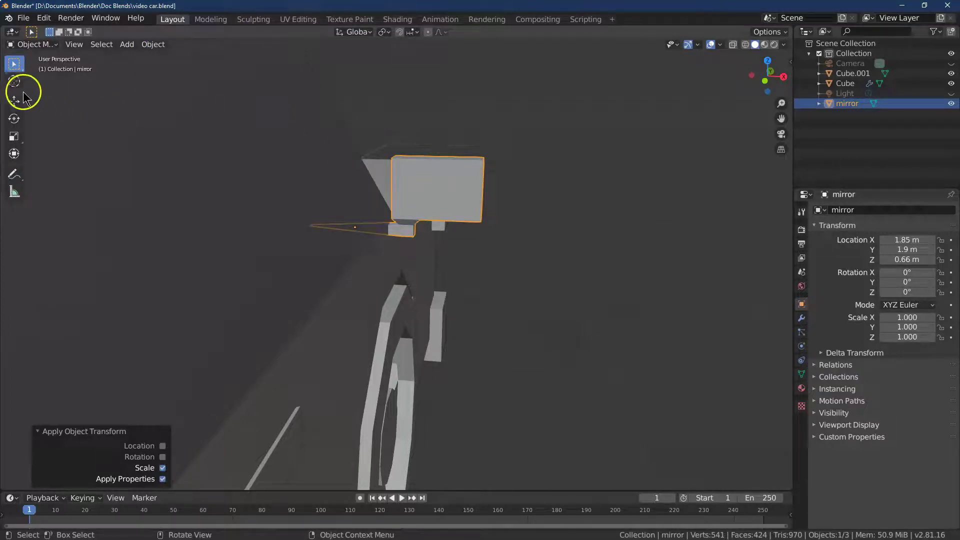
# Return to Edit Mode and inset the two adjoining faces on the housing's wide side together by 0.02 m
pyautogui.click(31, 44)
pyautogui.click(49, 67)
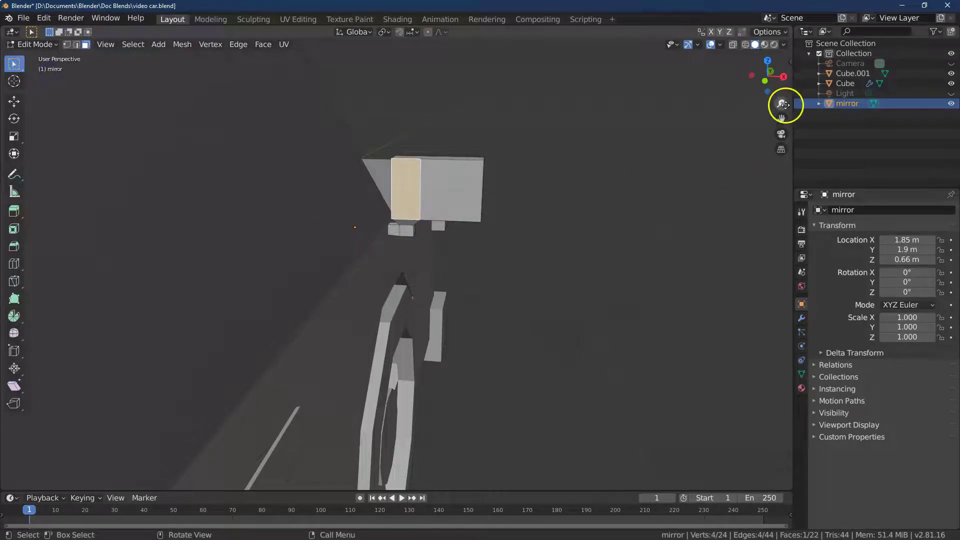
pyautogui.moveTo(784, 104); pyautogui.dragTo(705, 110)
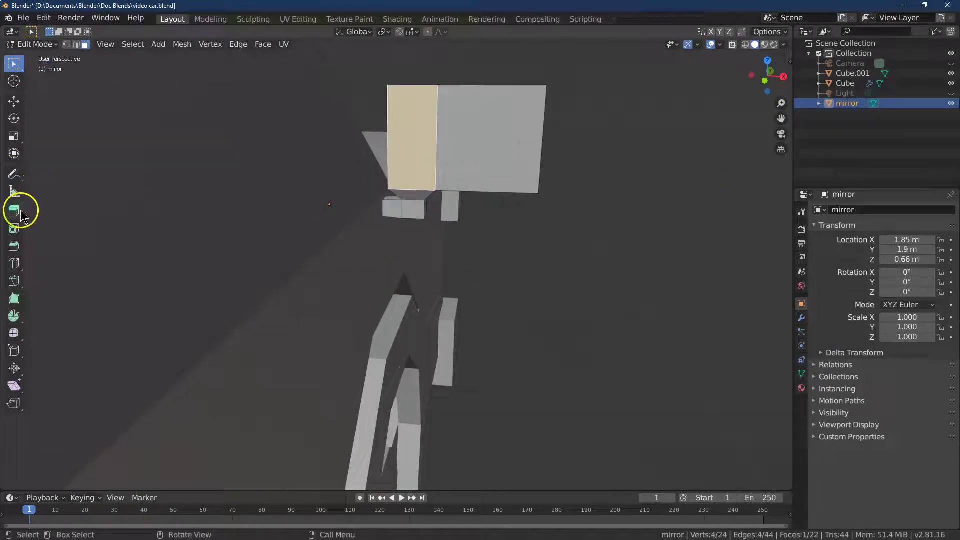
pyautogui.click(461, 112)
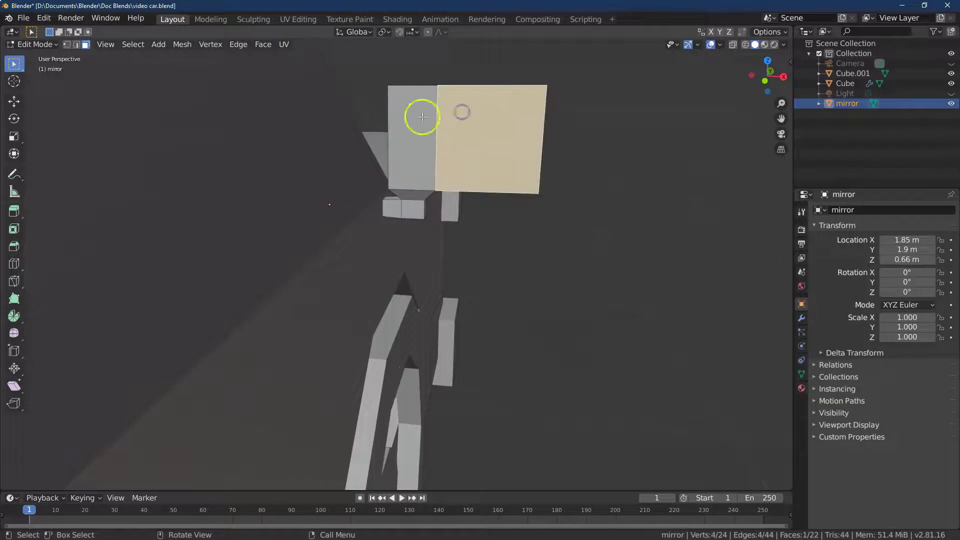
pyautogui.keyDown('shift'); pyautogui.click(422, 117); pyautogui.keyUp('shift')
pyautogui.click(263, 45)
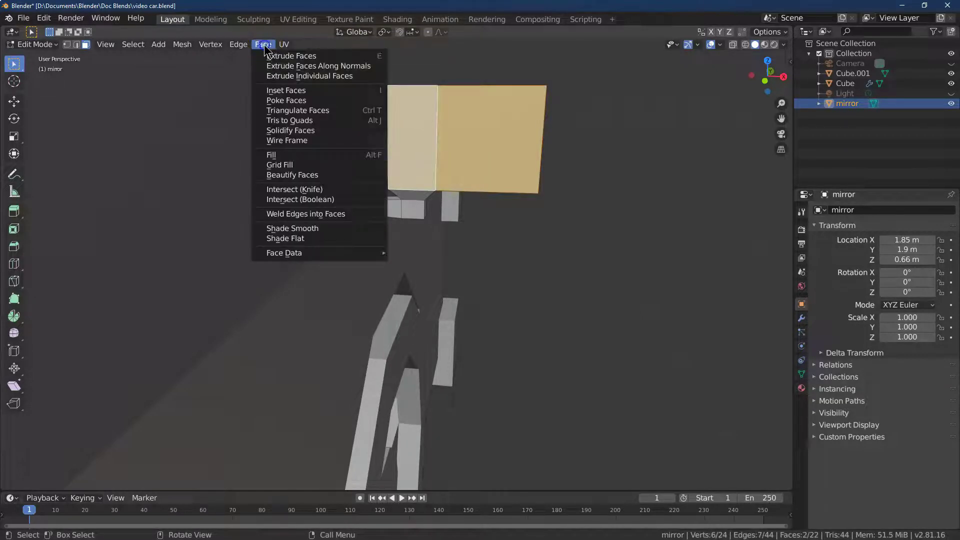
pyautogui.click(287, 90)
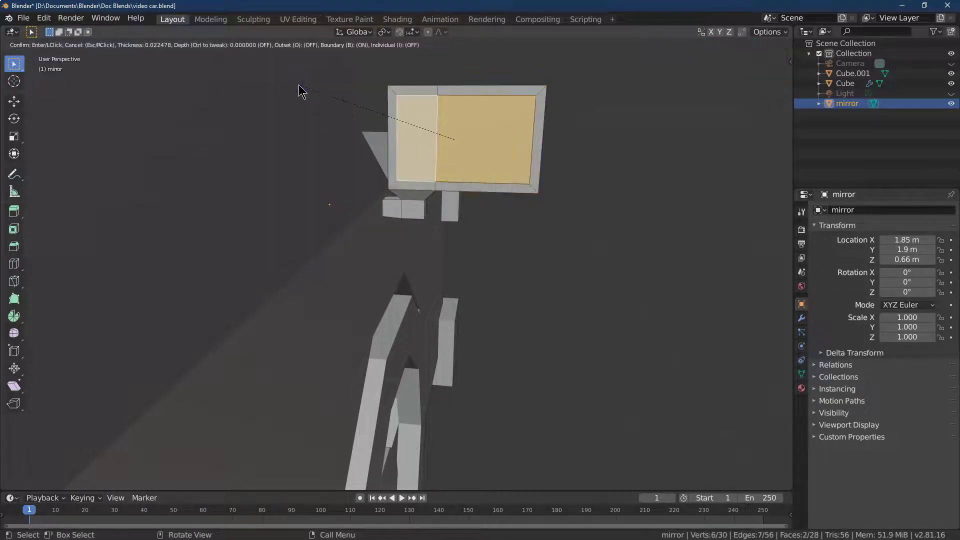
pyautogui.click(301, 88)
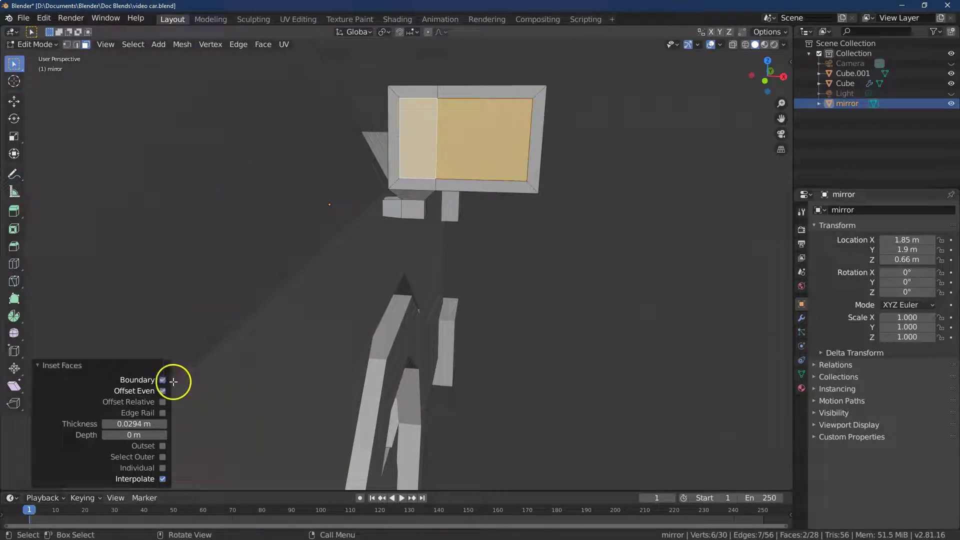
pyautogui.click(134, 424)
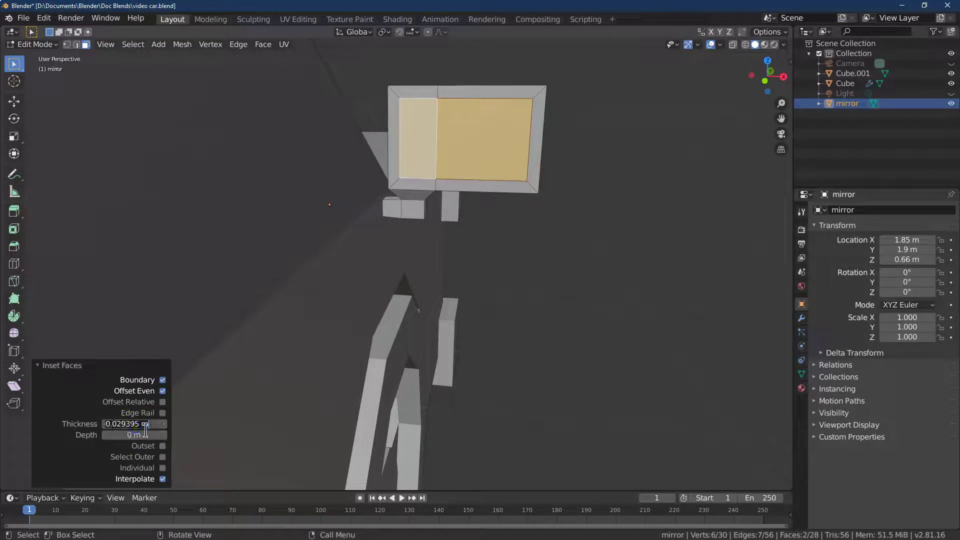
pyautogui.press('Return')
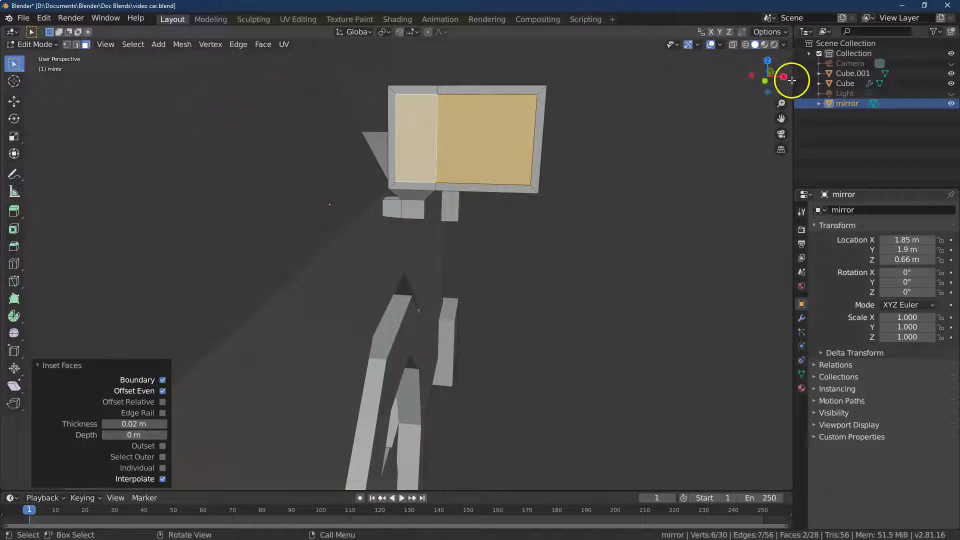
# Extrude the two inset faces on the mirror housing inward, setting Move Z to -0.02 m
pyautogui.moveTo(779, 76); pyautogui.dragTo(715, 80)
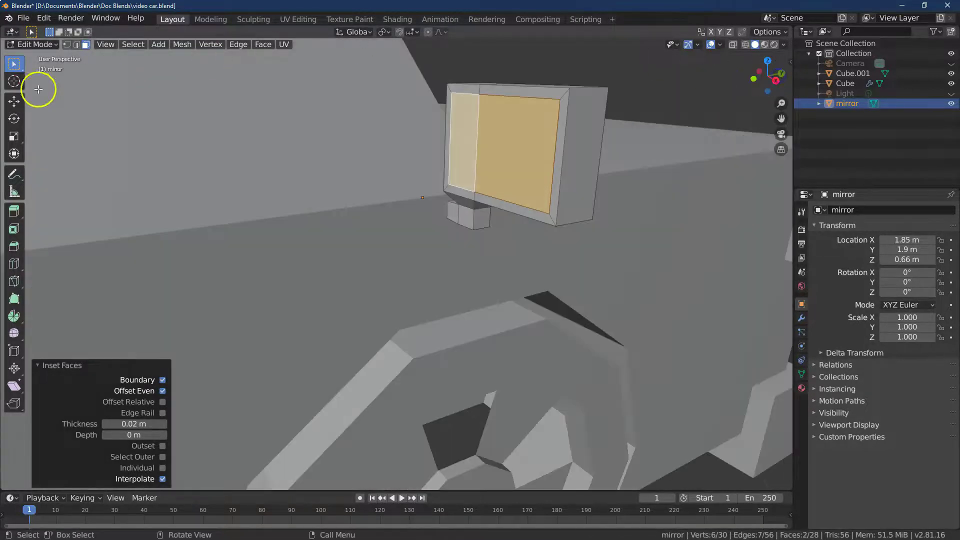
pyautogui.click(14, 211)
pyautogui.moveTo(440, 150); pyautogui.dragTo(454, 150)
pyautogui.click(122, 456)
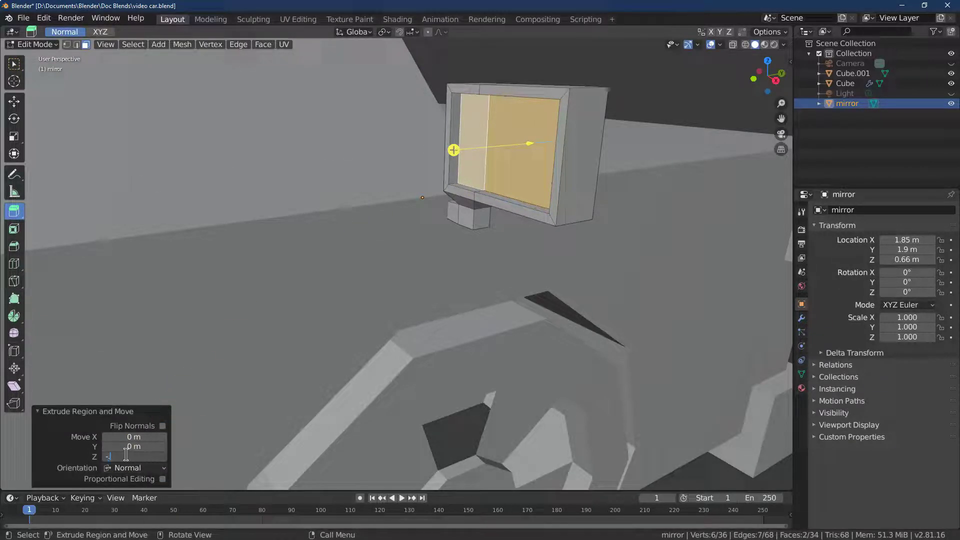
pyautogui.press('Return')
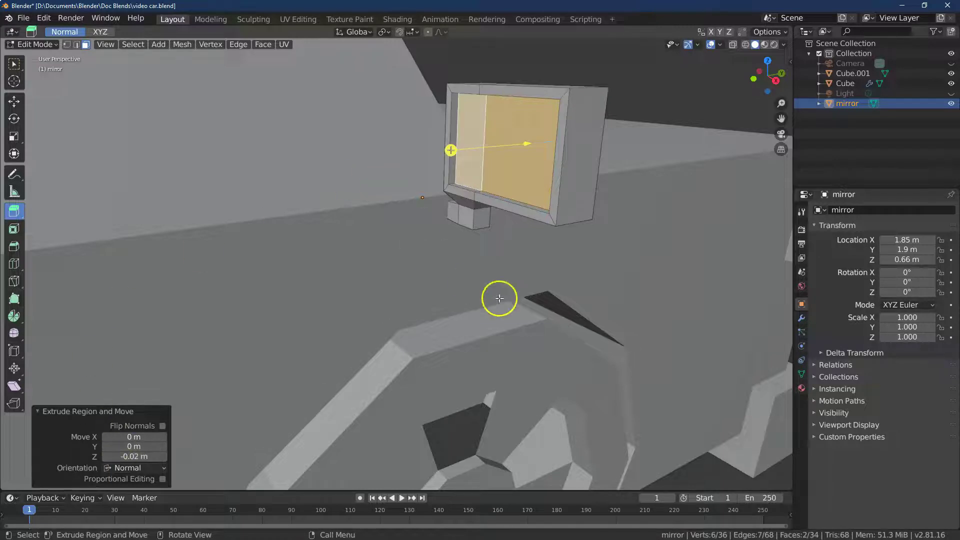
# Add a second material slot to the mirror object and create a new material named window in it
pyautogui.click(802, 389)
pyautogui.click(956, 221)
pyautogui.click(951, 210)
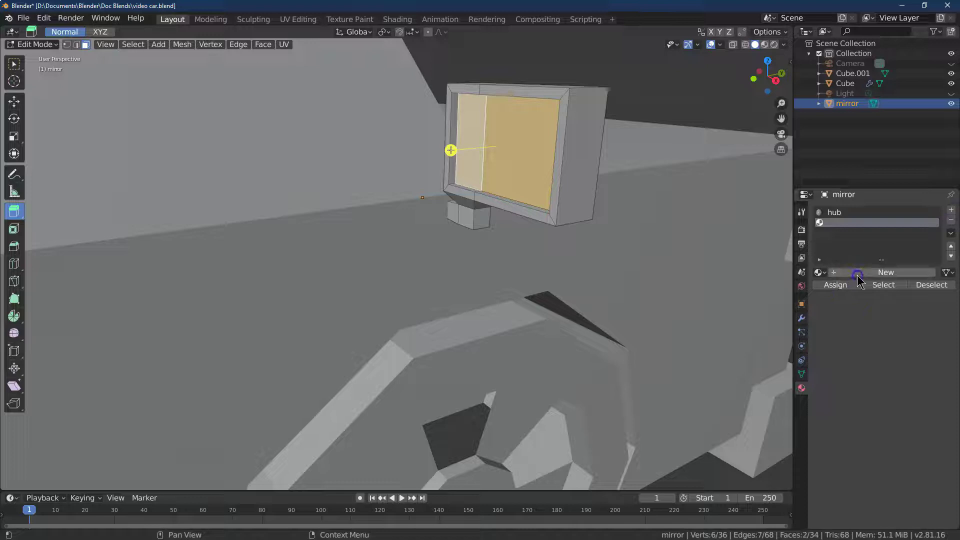
pyautogui.click(857, 274)
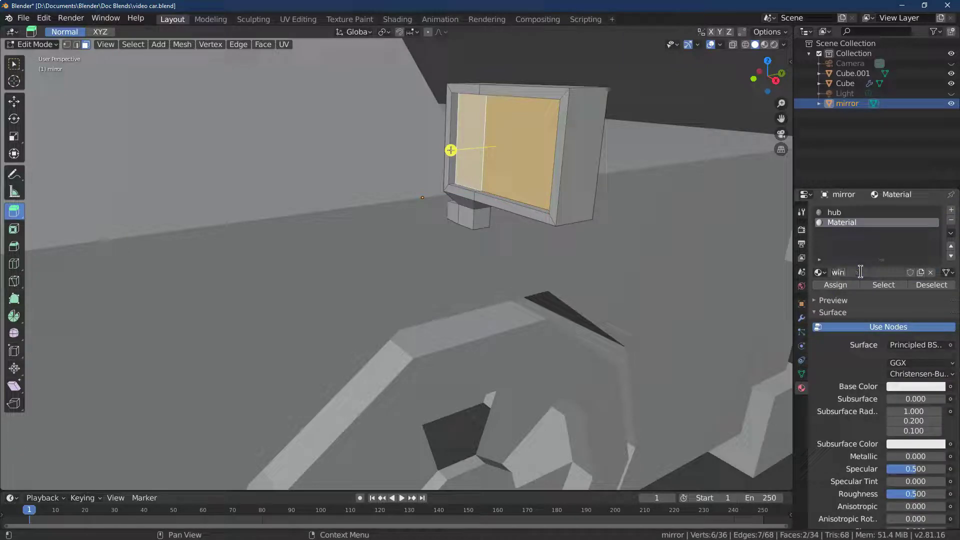
pyautogui.write('window')
pyautogui.press('Return')
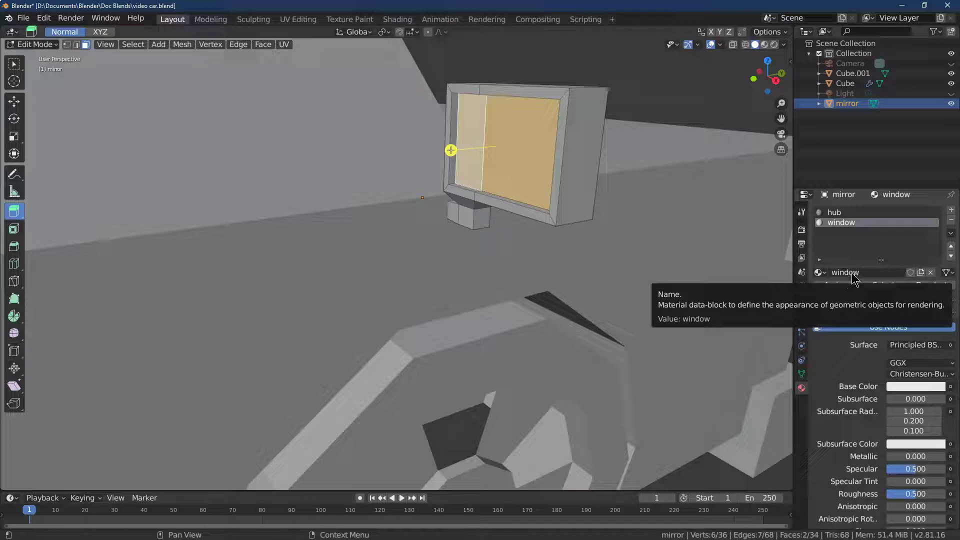
# Set the window material's base color to hex 555C66, its specular to 0.2 and its roughness to 0.4
pyautogui.click(915, 387)
pyautogui.click(913, 341)
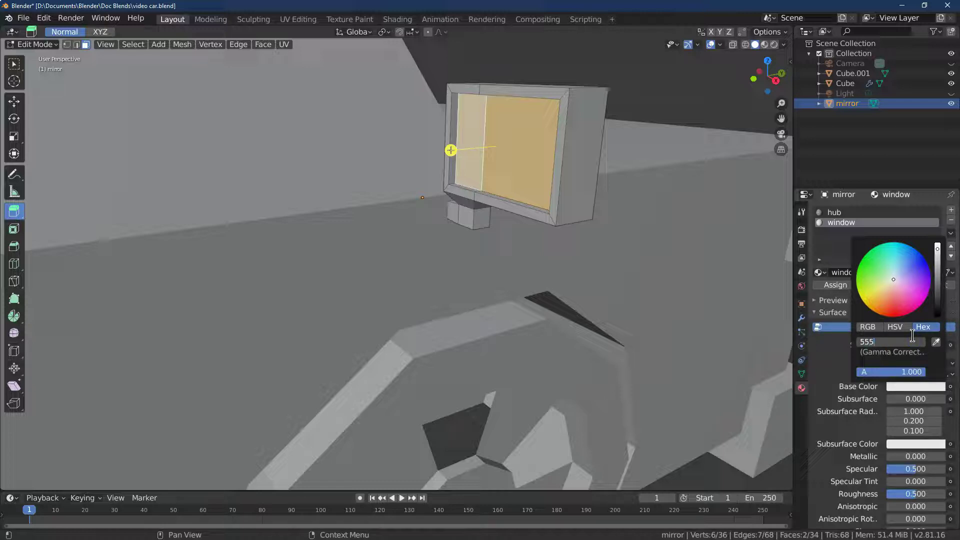
pyautogui.write('555c66')
pyautogui.press('Return')
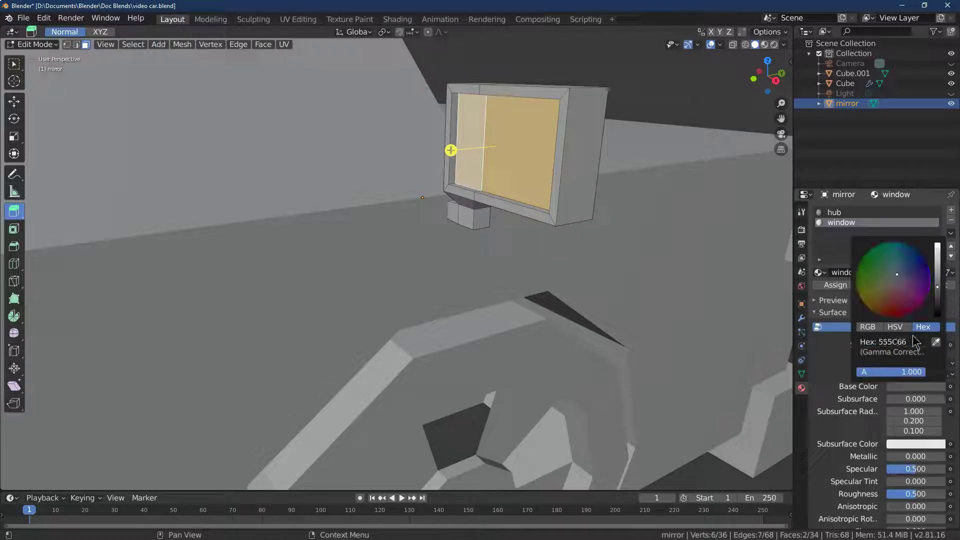
pyautogui.click(882, 460)
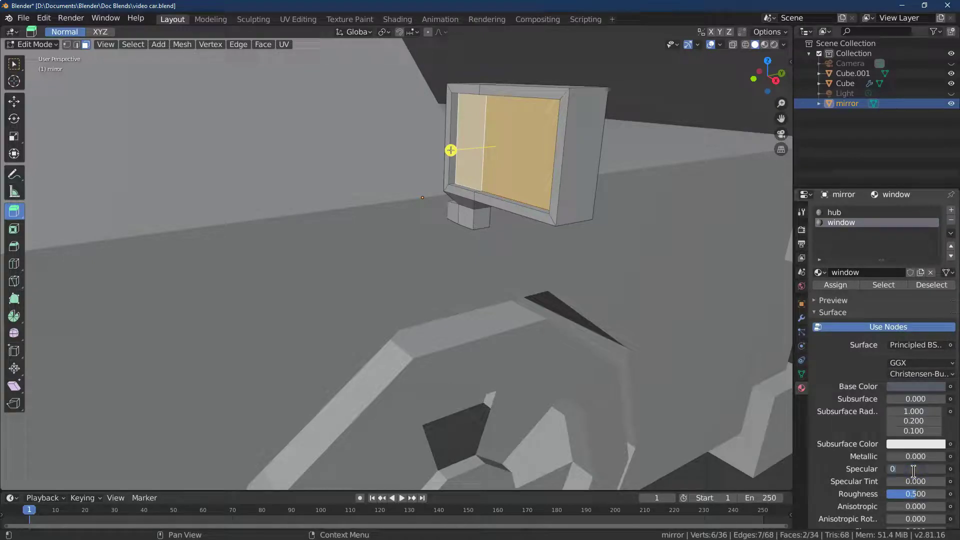
pyautogui.click(916, 495)
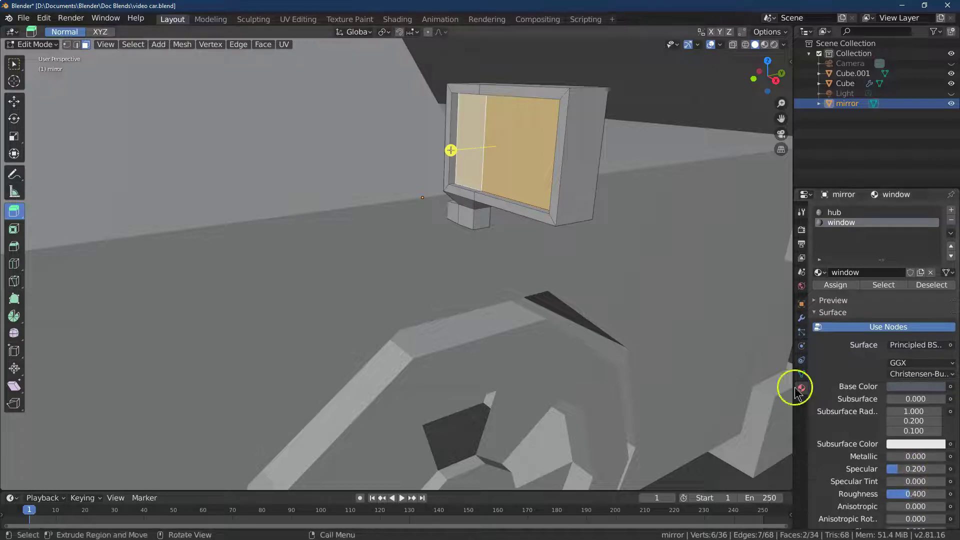
# Assign the window material to the recessed mirror faces, then return to Object Mode with material preview shading
pyautogui.click(838, 288)
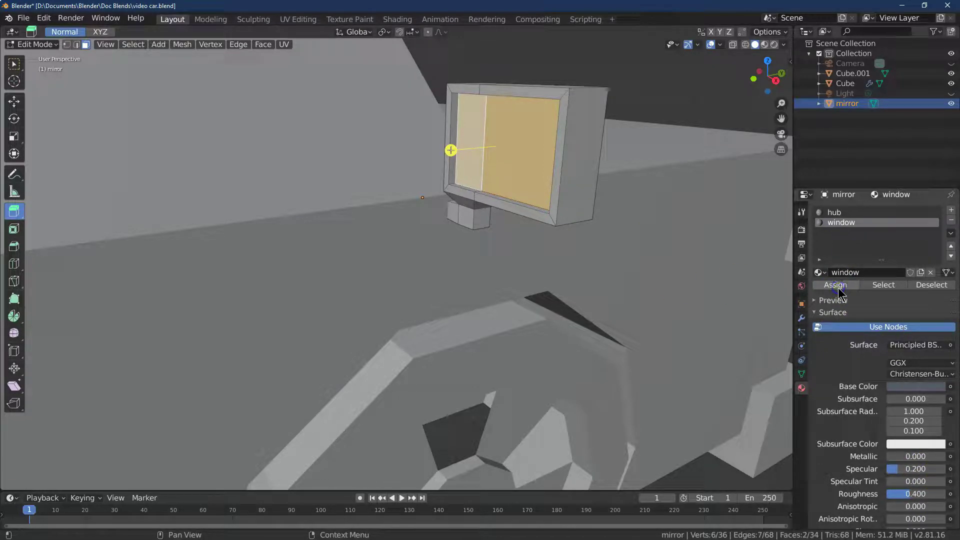
pyautogui.click(52, 44)
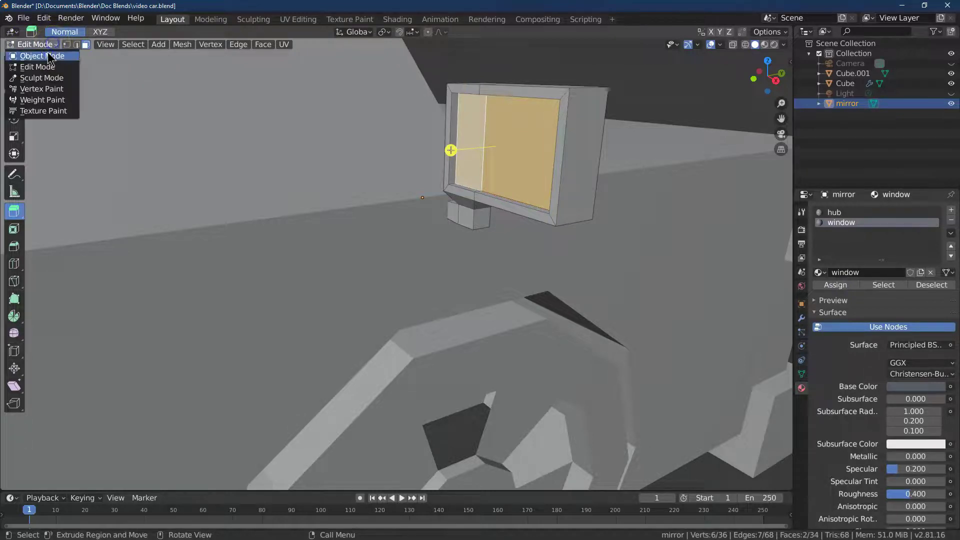
pyautogui.click(35, 33)
pyautogui.click(764, 45)
pyautogui.moveTo(767, 73); pyautogui.dragTo(17, 61)
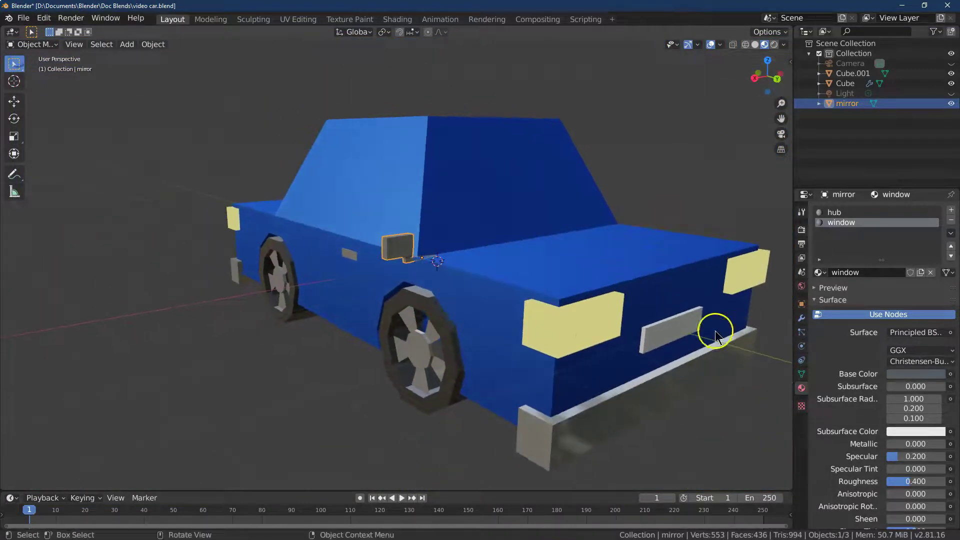
# Select the car body and set the hub material's Mix Shader factor to 0.2
pyautogui.click(698, 367)
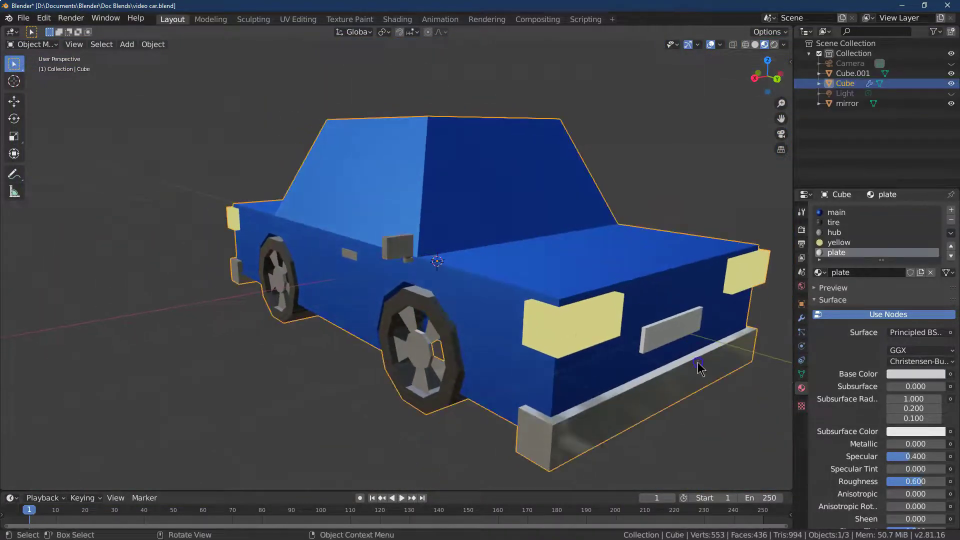
pyautogui.click(833, 232)
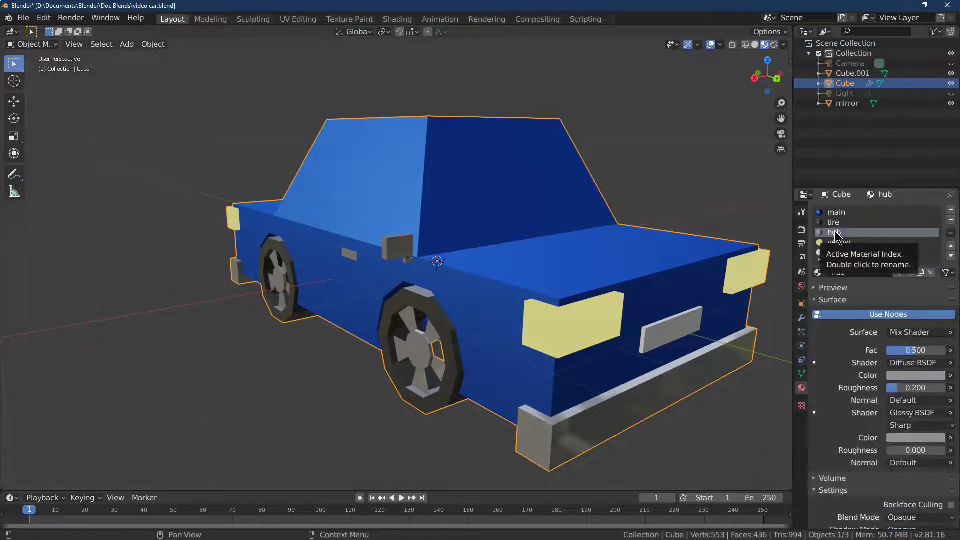
pyautogui.click(920, 348)
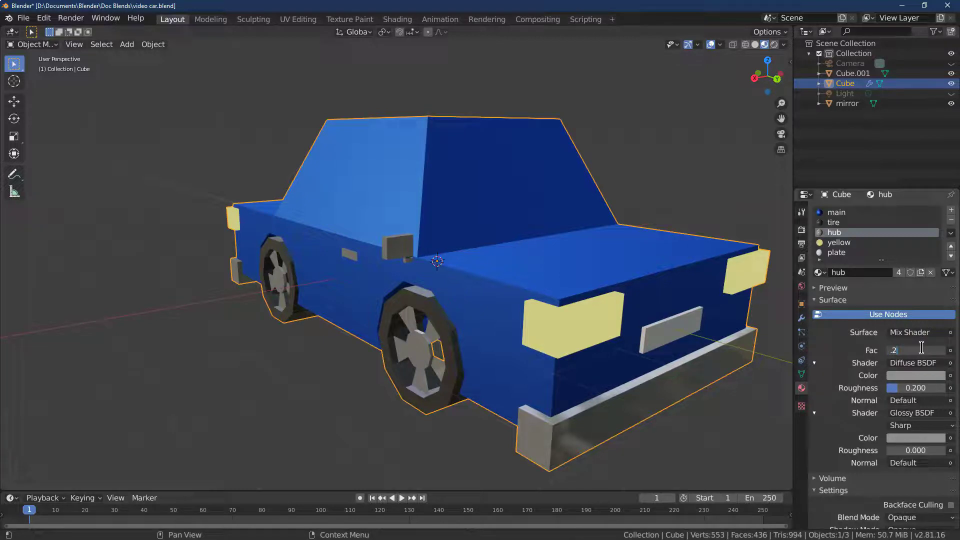
pyautogui.press('Return')
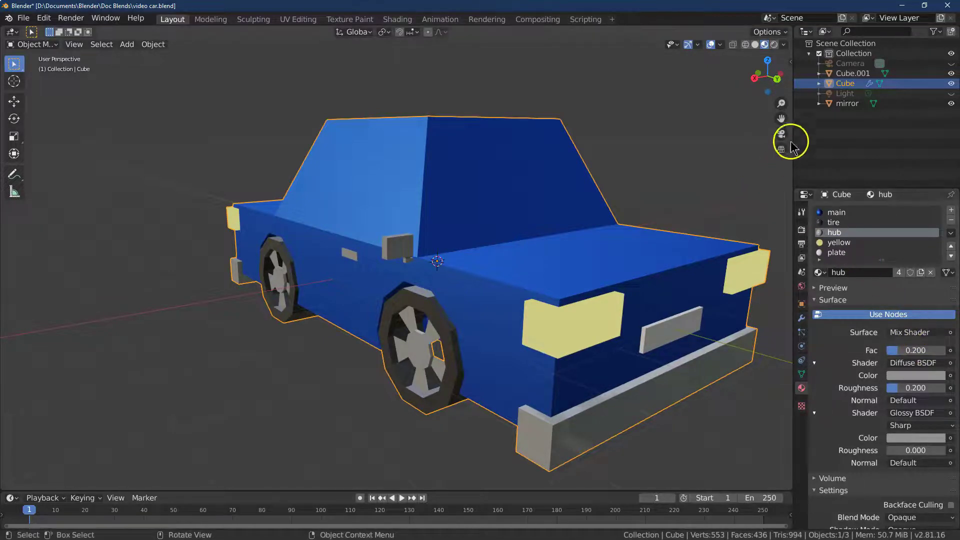
# Save the car file
pyautogui.moveTo(765, 80); pyautogui.dragTo(760, 78)
pyautogui.moveTo(419, 290); pyautogui.dragTo(447, 279, button='middle')
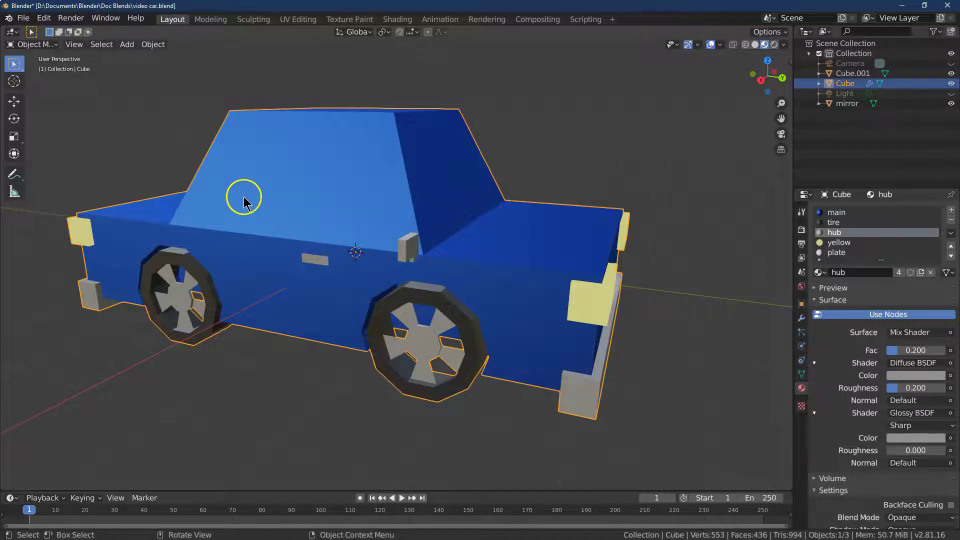
pyautogui.hotkey('ctrl', 's')
# Enter Edit Mode on the car body and add one centered vertical loop cut to the front headlight's outer front face
pyautogui.moveTo(767, 75); pyautogui.dragTo(763, 77)
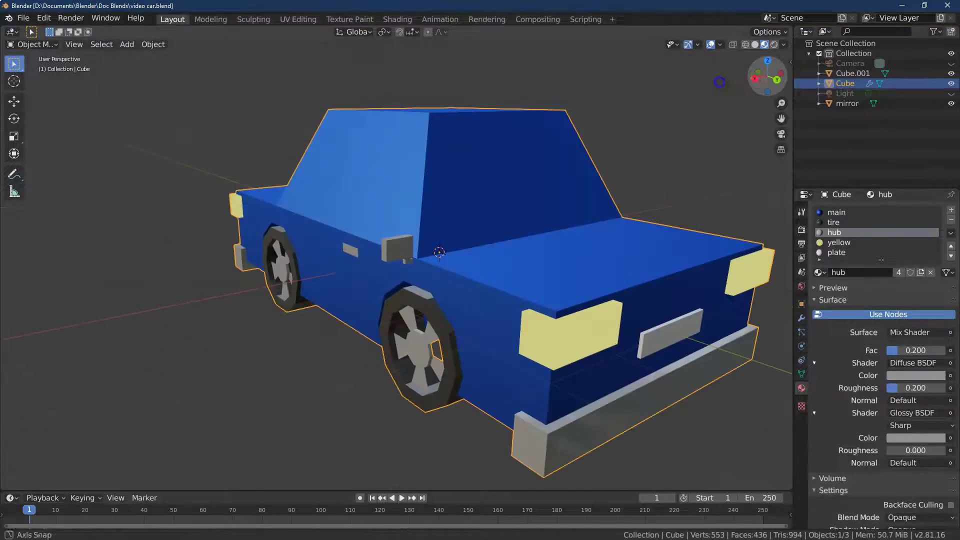
pyautogui.click(35, 44)
pyautogui.click(38, 67)
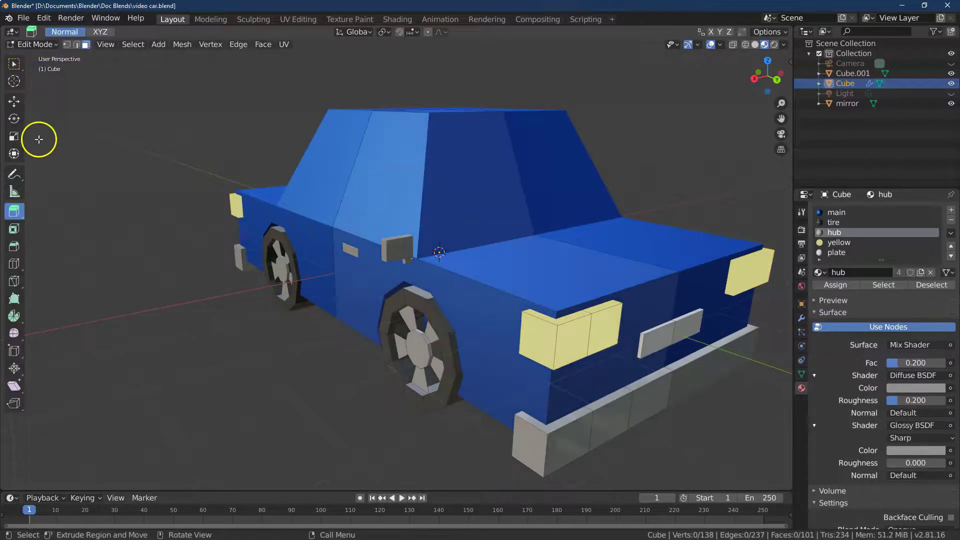
pyautogui.click(572, 334)
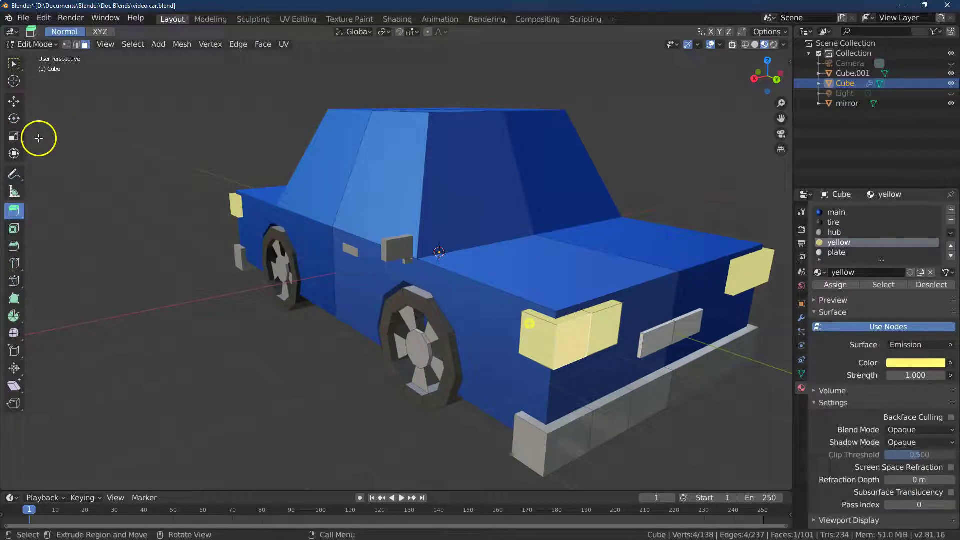
pyautogui.click(14, 265)
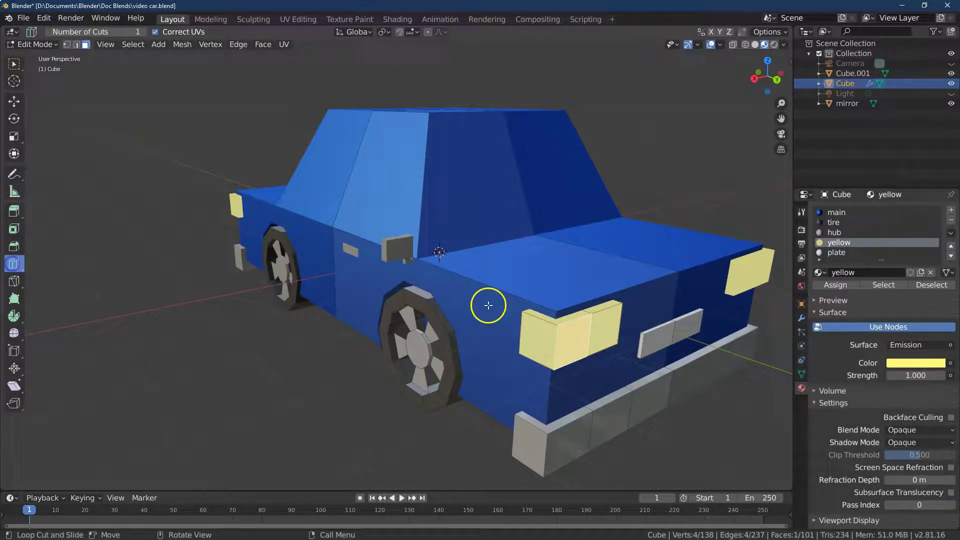
pyautogui.click(571, 353)
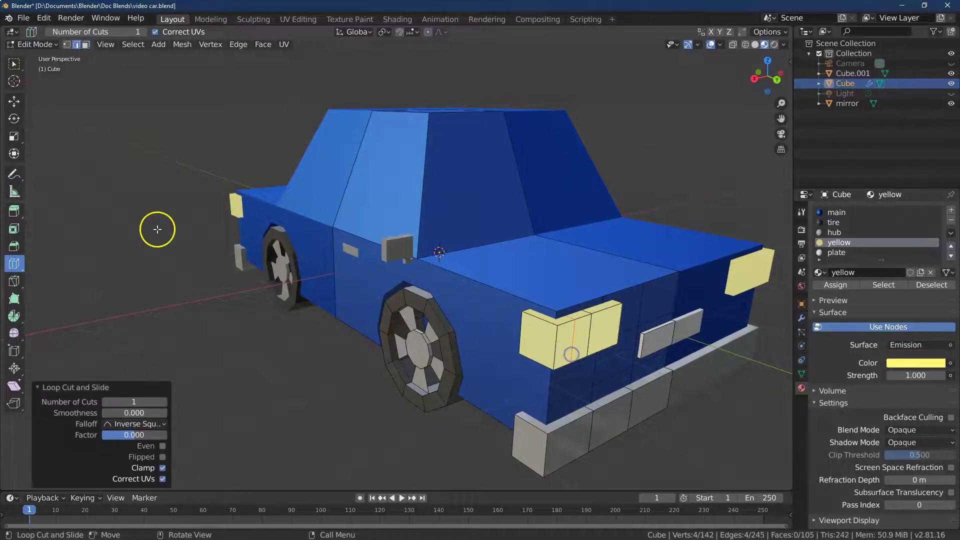
# Switch to face selection and select the faces of the front headlight's outer corner, including its side and underside
pyautogui.click(14, 64)
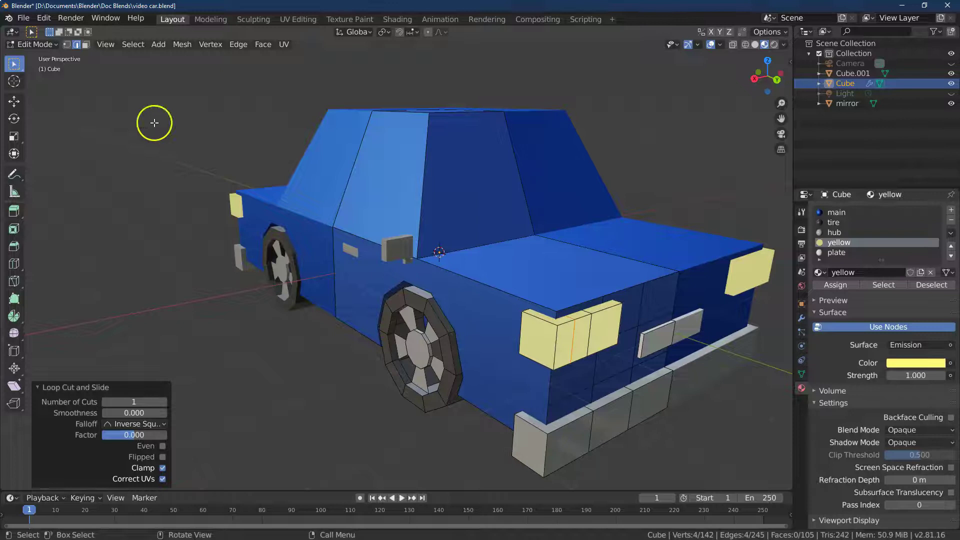
pyautogui.click(86, 44)
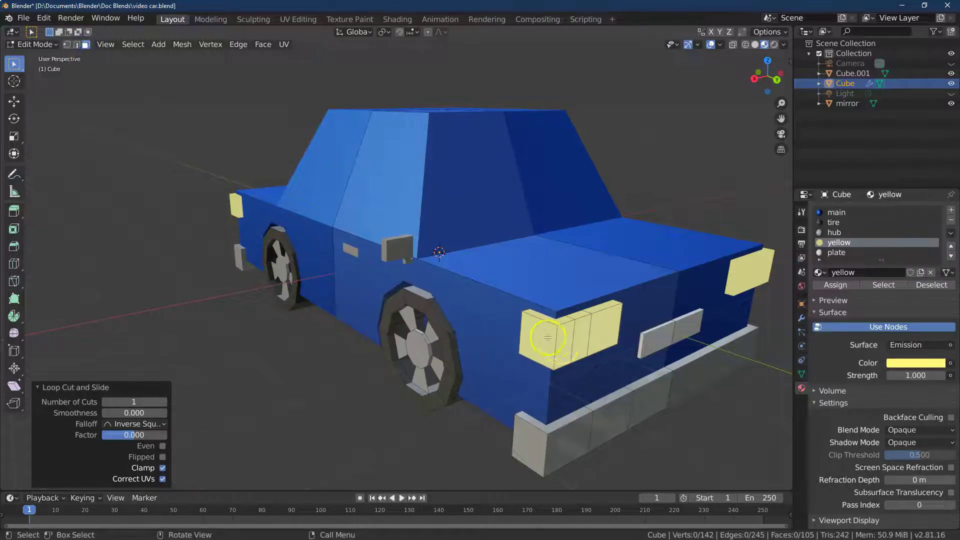
pyautogui.moveTo(540, 322); pyautogui.dragTo(564, 347)
pyautogui.moveTo(767, 81); pyautogui.dragTo(760, 132)
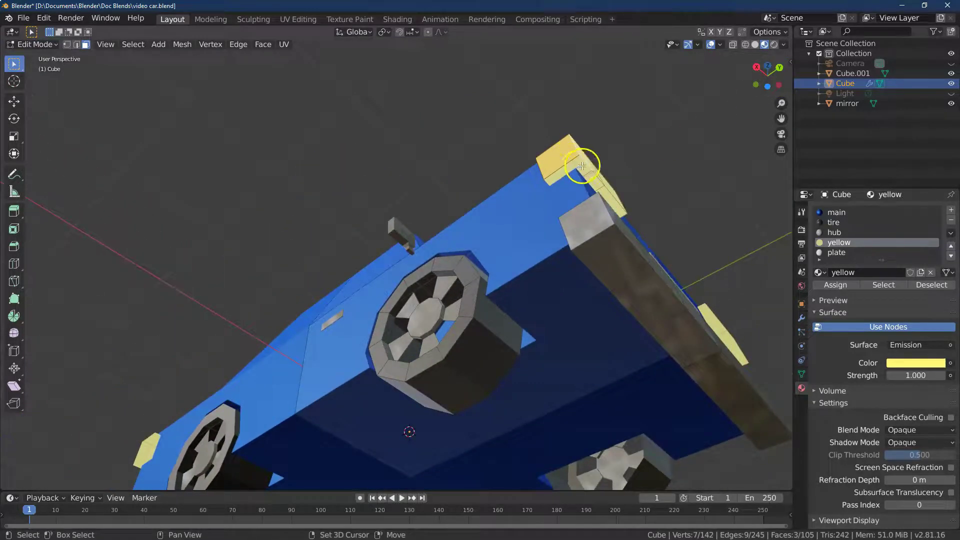
pyautogui.moveTo(760, 75); pyautogui.dragTo(764, 77)
pyautogui.keyDown('shift'); pyautogui.click(529, 261); pyautogui.keyUp('shift')
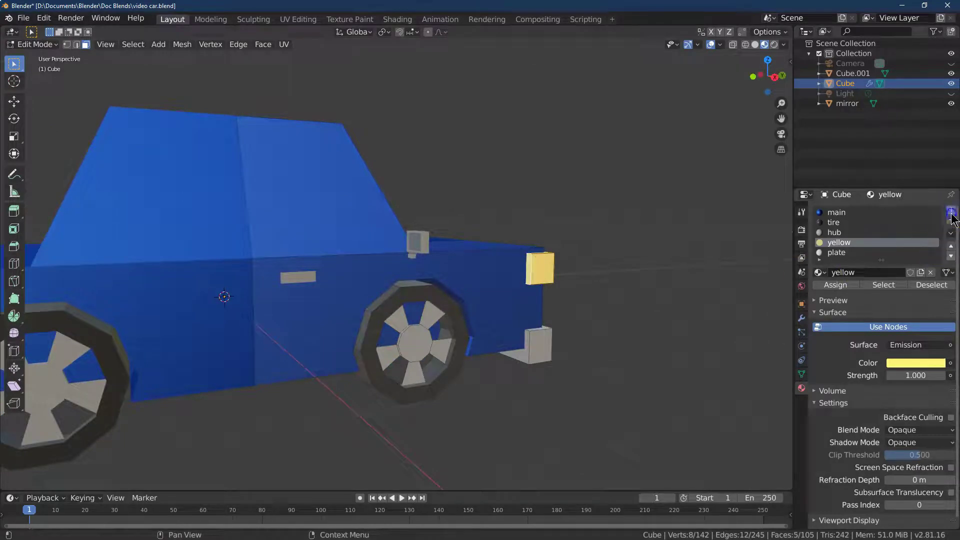
# Add a new material slot to the car body with a new material named orange
pyautogui.click(951, 212)
pyautogui.click(882, 274)
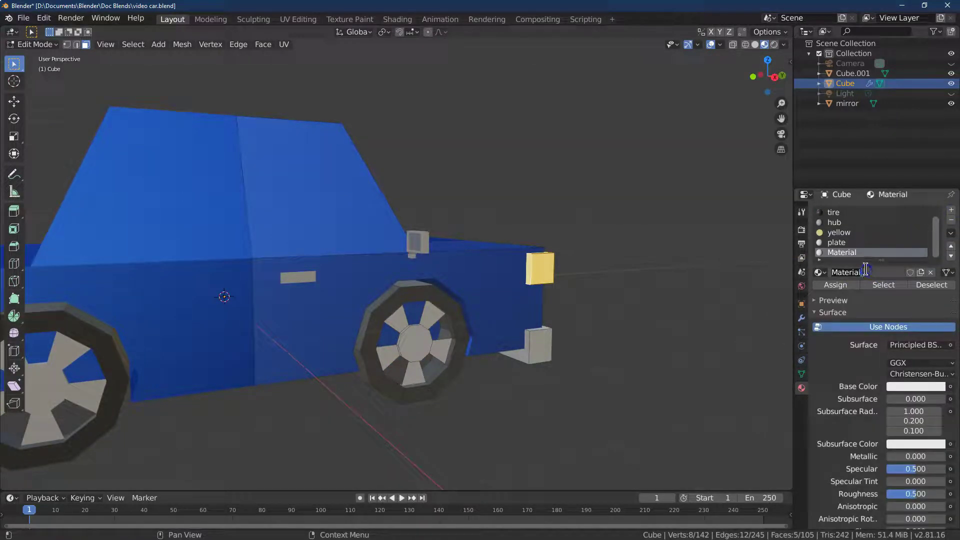
pyautogui.click(865, 270)
pyautogui.write('orange')
pyautogui.press('Return')
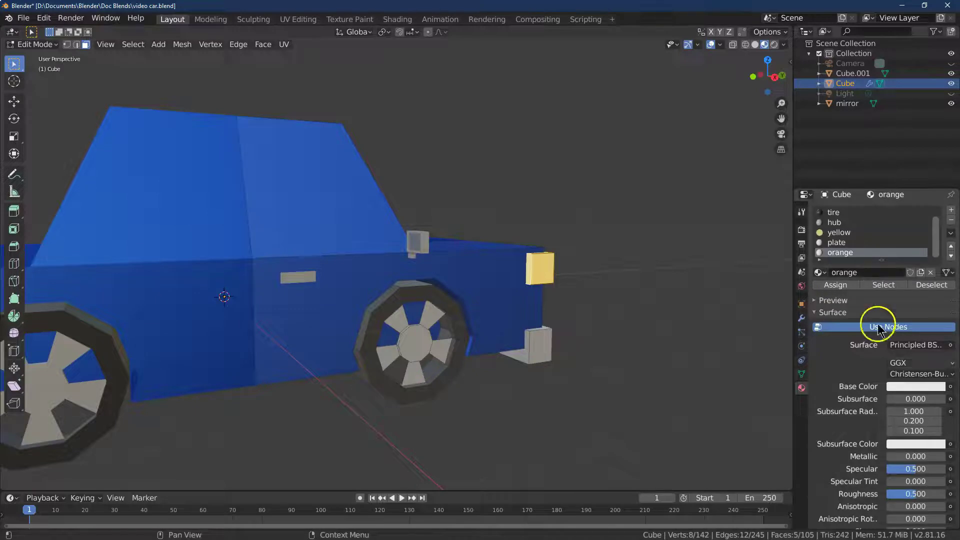
# Change the orange material's surface to Emission and set its color to hex FFBF40
pyautogui.click(906, 345)
pyautogui.click(812, 150)
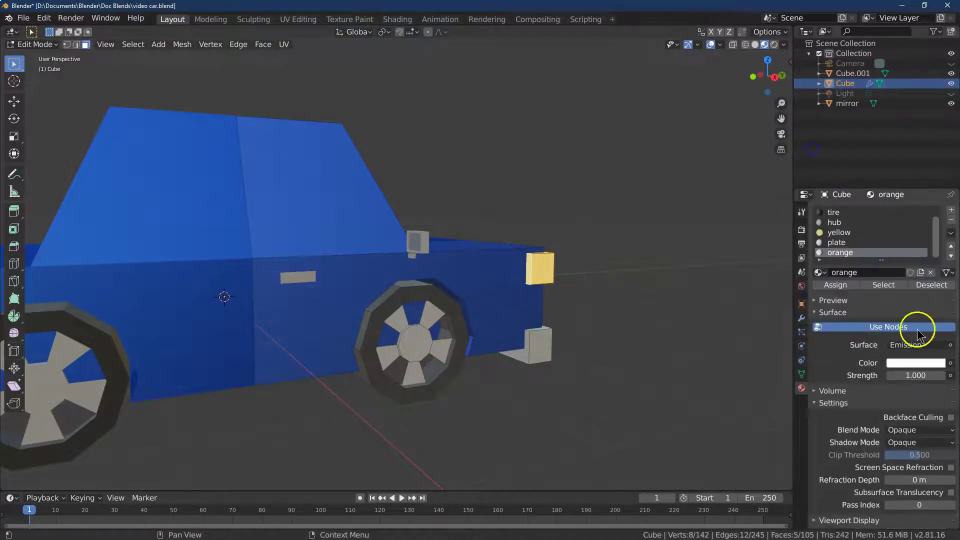
pyautogui.click(929, 363)
pyautogui.click(888, 282)
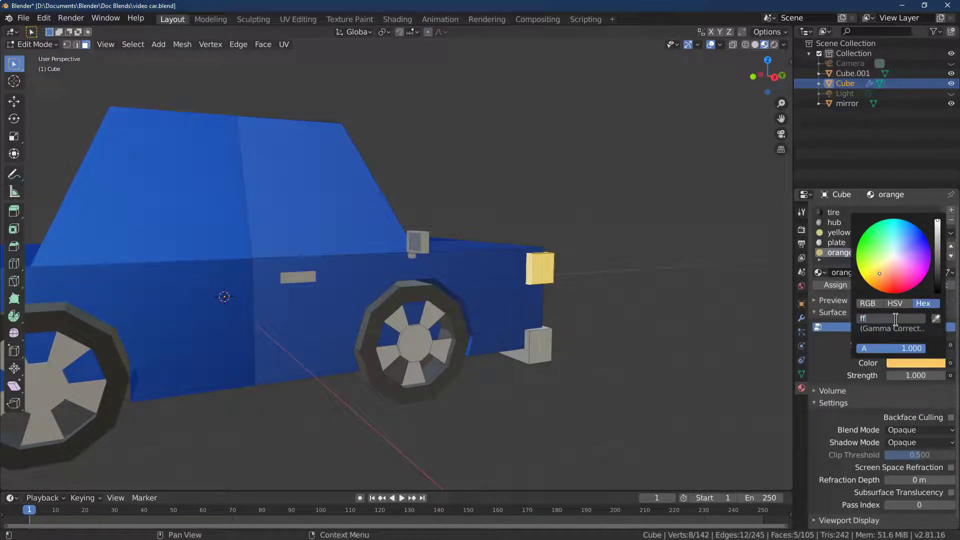
pyautogui.click(895, 319)
pyautogui.write('ffbf40')
pyautogui.press('Return')
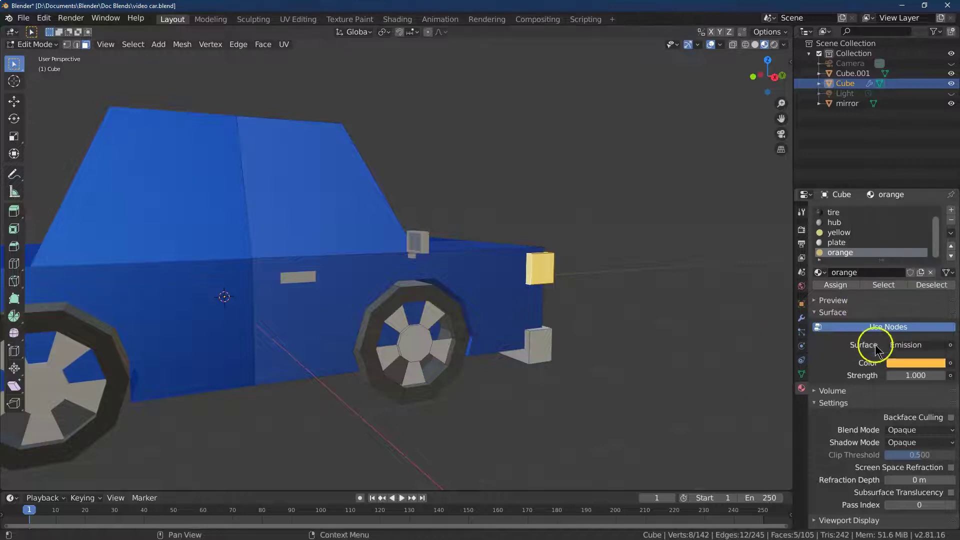
# Assign the orange material to the selected headlight corner faces and return to Object Mode
pyautogui.click(843, 286)
pyautogui.moveTo(775, 80); pyautogui.dragTo(677, 88)
pyautogui.click(35, 44)
pyautogui.click(34, 65)
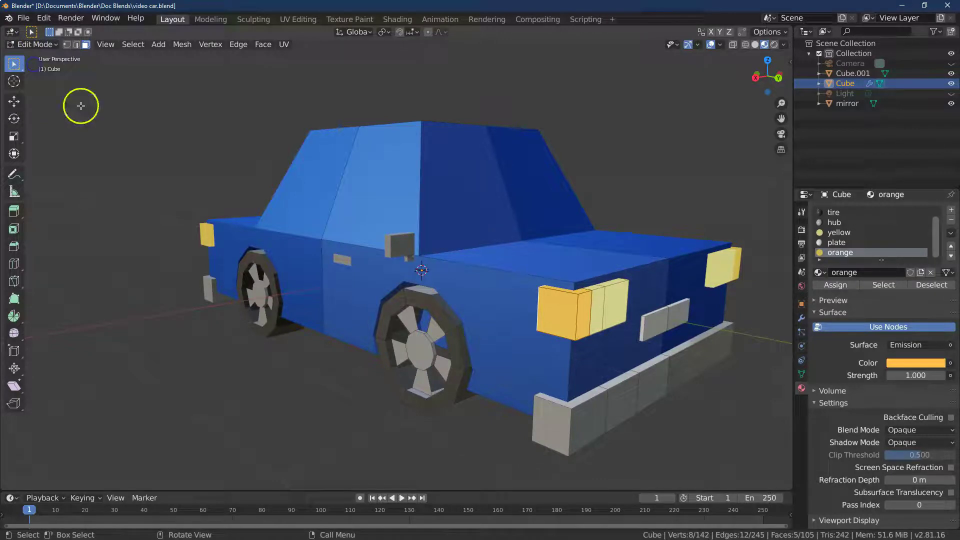
pyautogui.click(36, 45)
pyautogui.click(40, 52)
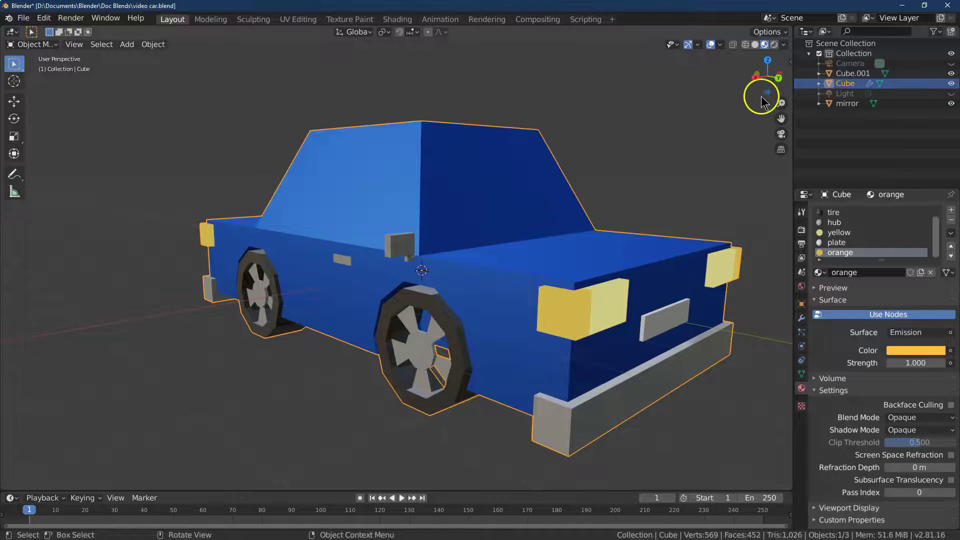
# Show the whole car in the right orthographic view and save the project as police car video.blend
pyautogui.click(777, 79)
pyautogui.click(752, 76)
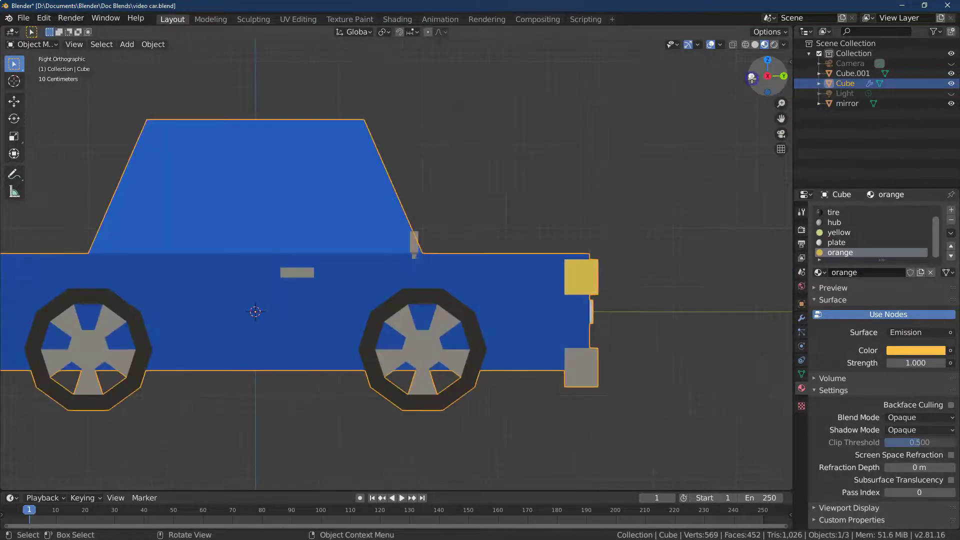
pyautogui.moveTo(781, 119); pyautogui.dragTo(144, 107)
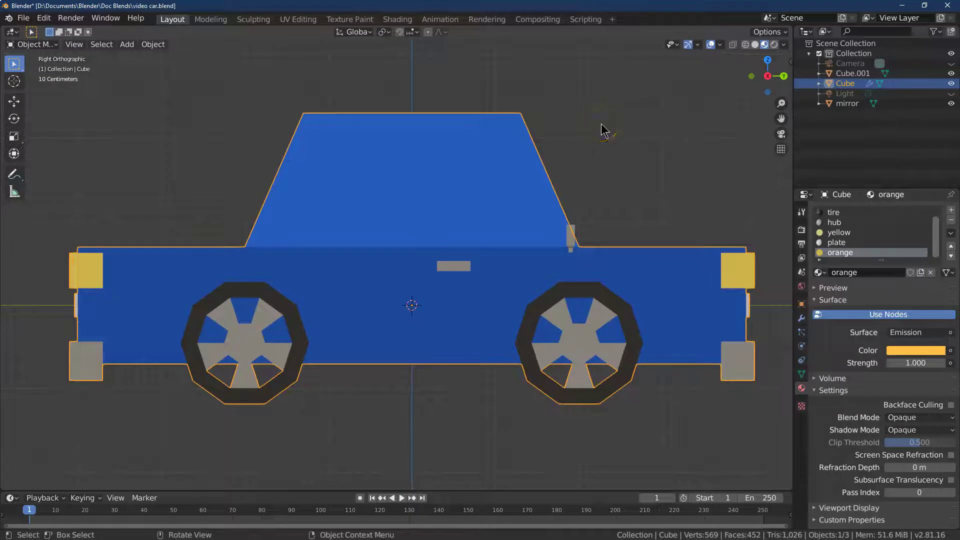
pyautogui.click(500, 291)
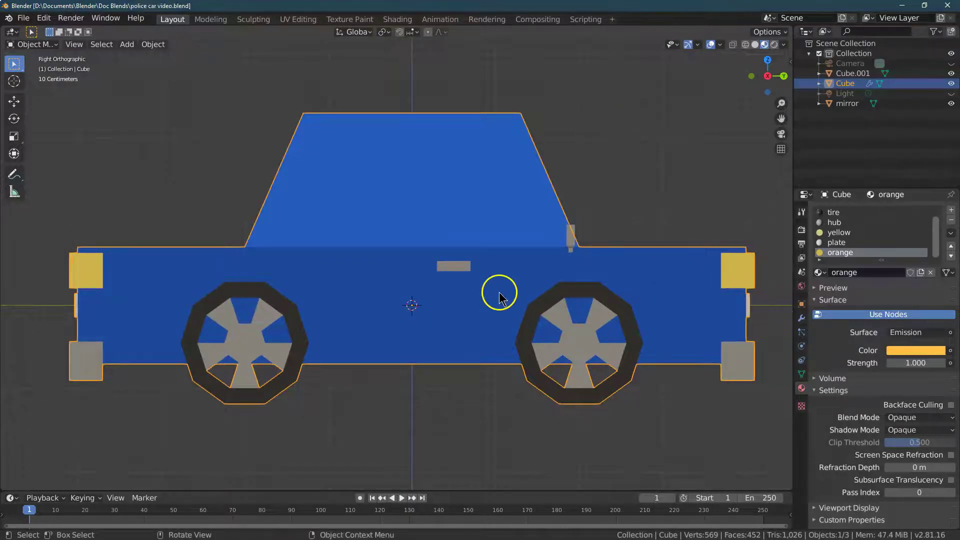
# Change the color of the car body's main material to white using its hex value
pyautogui.moveTo(783, 77); pyautogui.dragTo(783, 120)
pyautogui.moveTo(724, 102); pyautogui.dragTo(659, 102, button='middle')
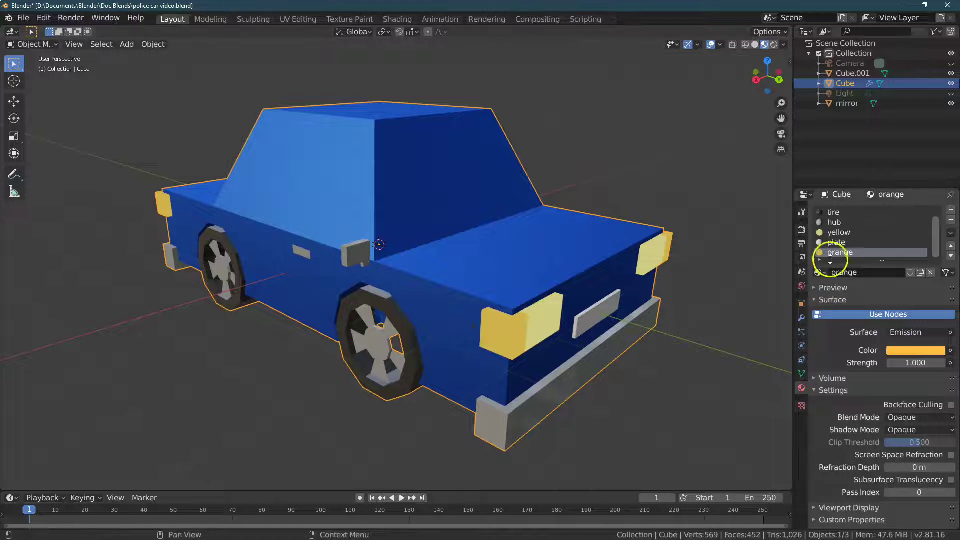
pyautogui.scroll(1, 829, 259)
pyautogui.click(830, 213)
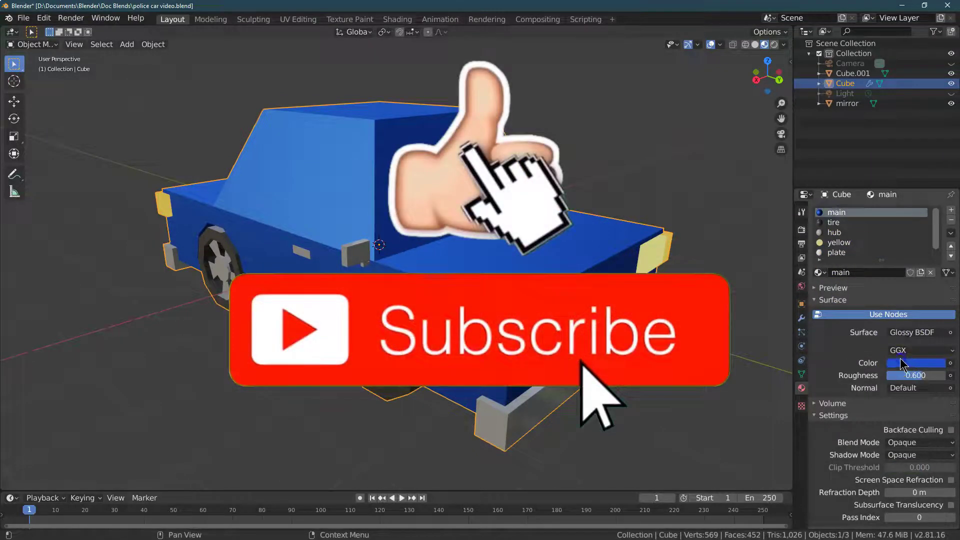
pyautogui.click(901, 364)
pyautogui.click(923, 303)
pyautogui.click(914, 319)
pyautogui.write('0')
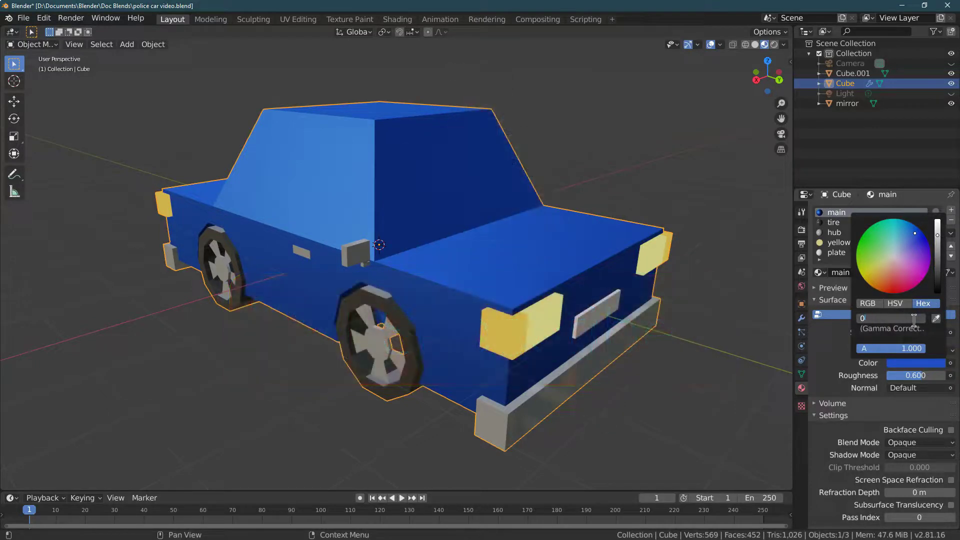
pyautogui.write('00fffff')
pyautogui.press('Return')
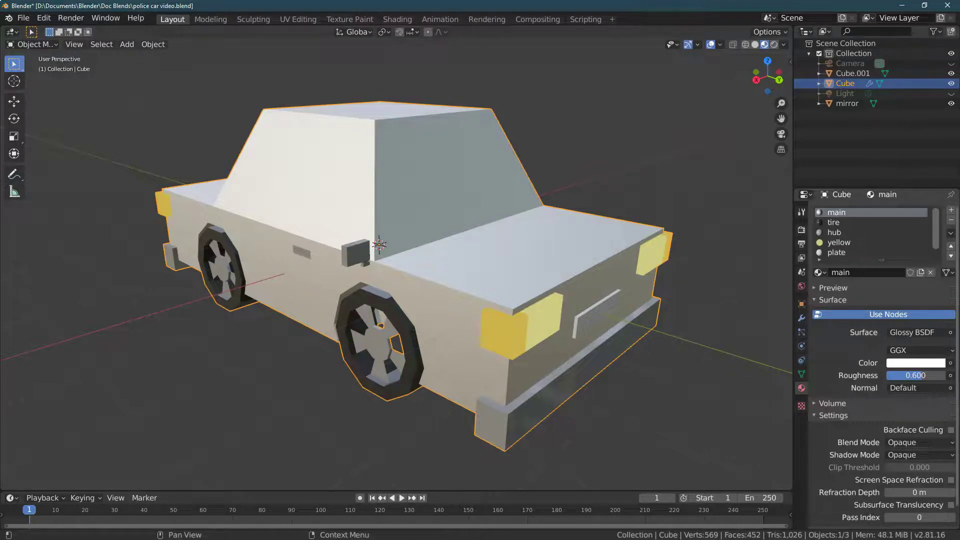
# Add a material slot to the car body with a new material named black and set its surface to Glossy BSDF
pyautogui.click(951, 211)
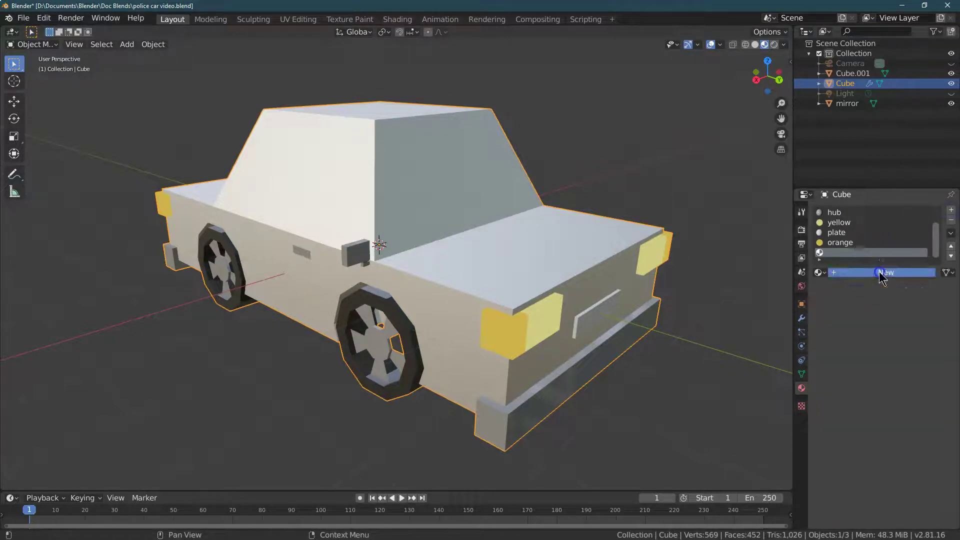
pyautogui.click(881, 272)
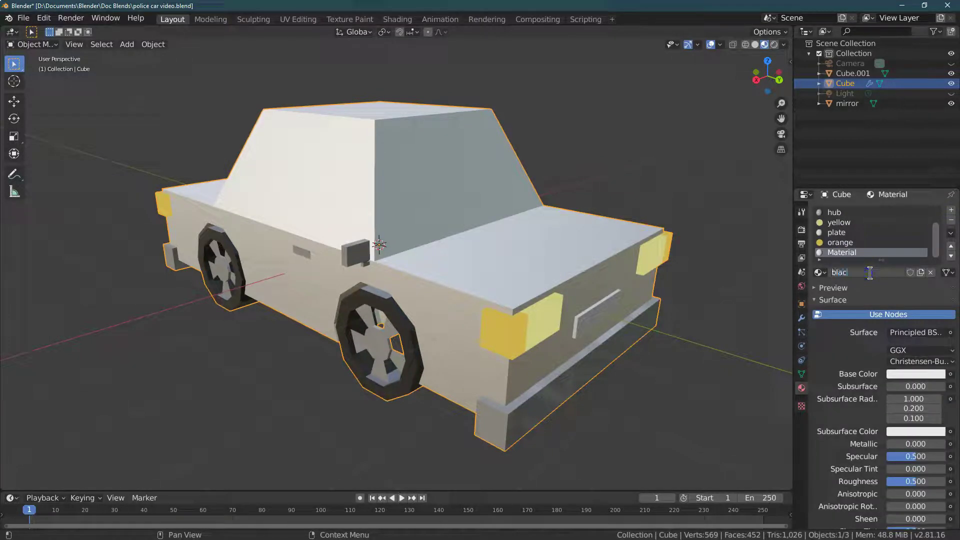
pyautogui.click(922, 331)
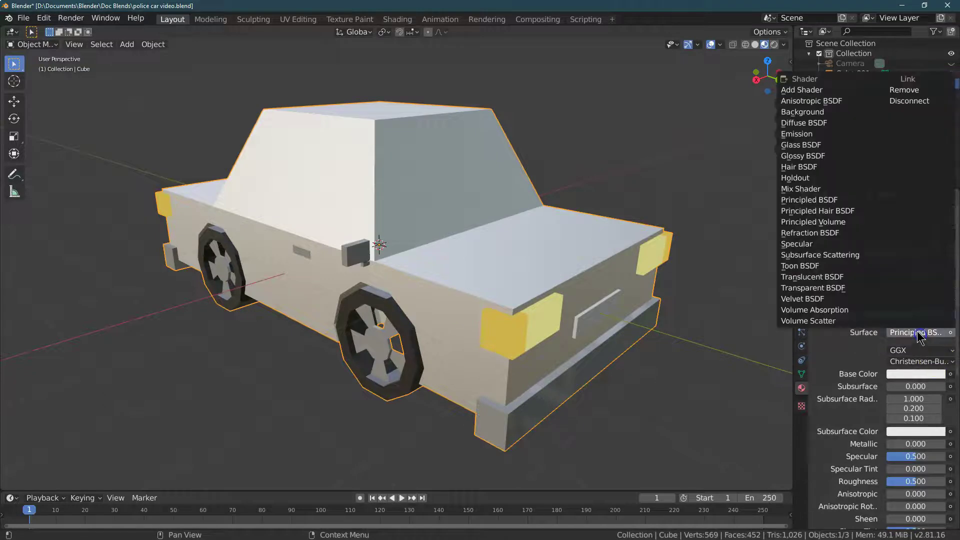
pyautogui.click(830, 156)
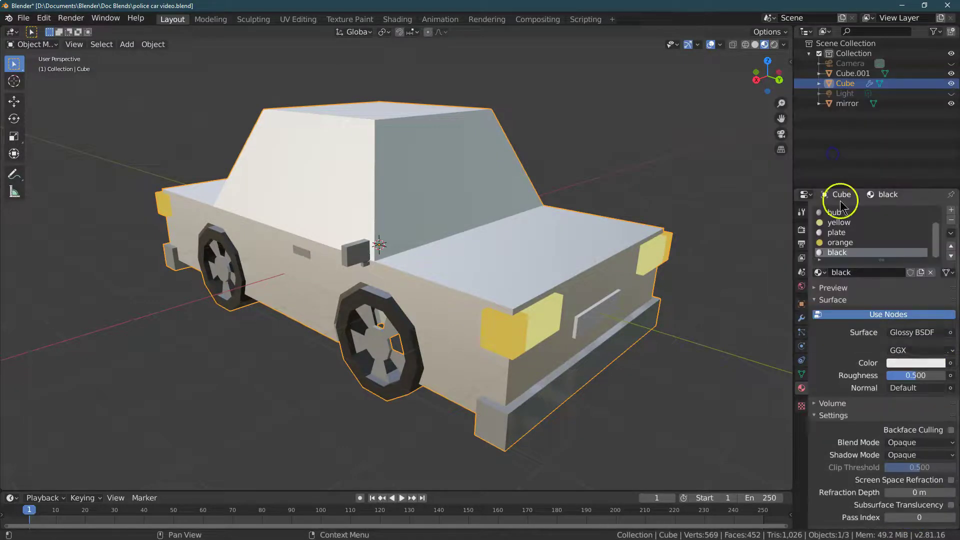
# Set the black material's color to hex 000000 and its roughness to 0.600
pyautogui.click(933, 364)
pyautogui.click(896, 315)
pyautogui.write('fff')
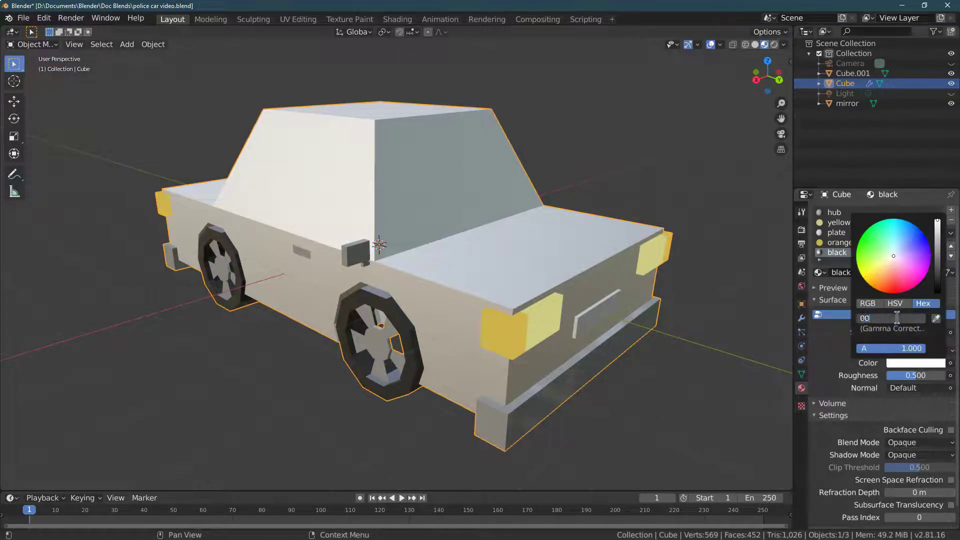
pyautogui.write('0000')
pyautogui.press('Return')
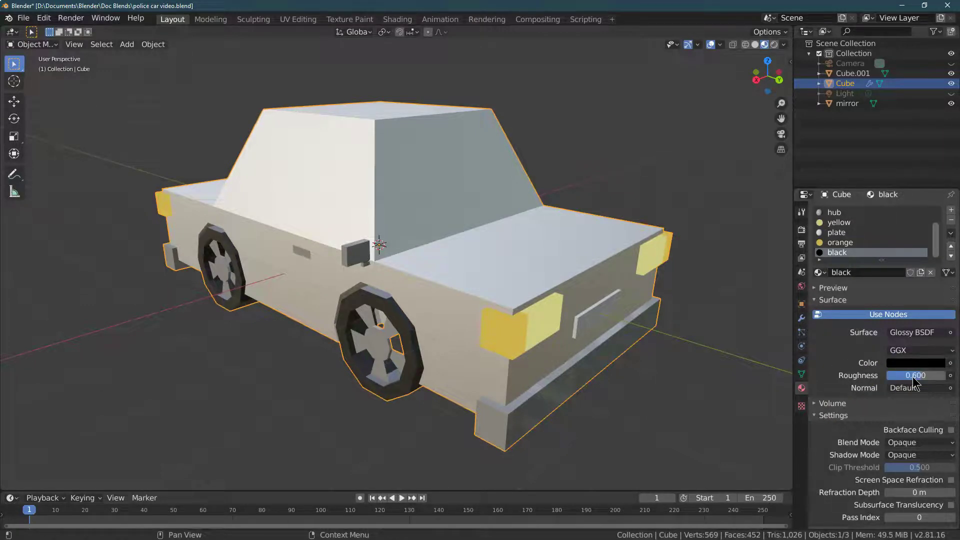
# Reorder the material slots so that black sits directly below main
pyautogui.click(951, 246)
pyautogui.click(950, 245)
pyautogui.click(951, 245)
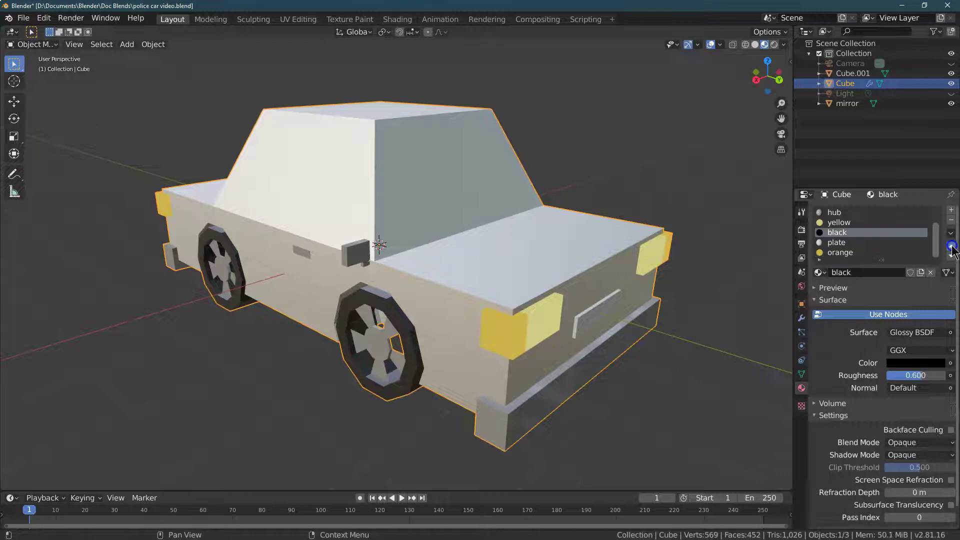
pyautogui.click(951, 246)
pyautogui.click(951, 245)
pyautogui.click(951, 245)
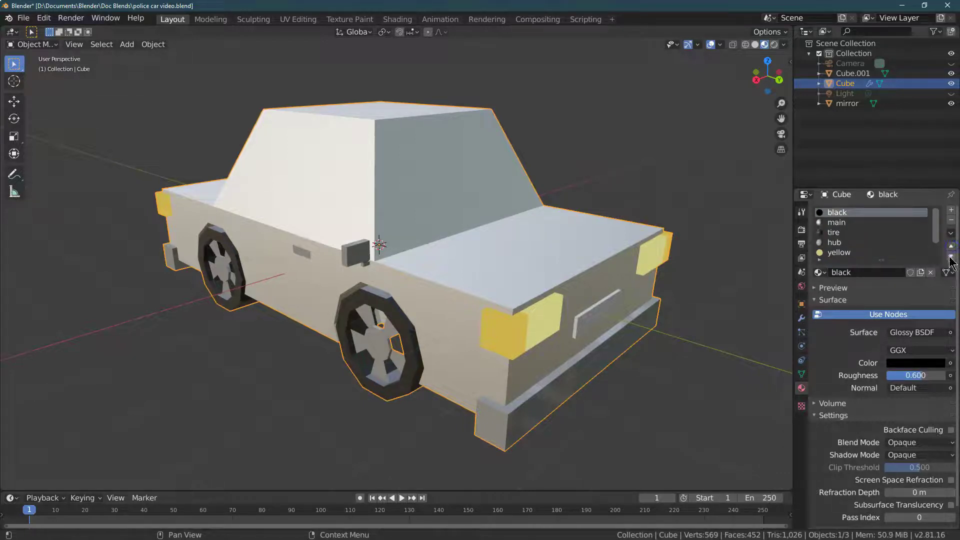
pyautogui.click(950, 255)
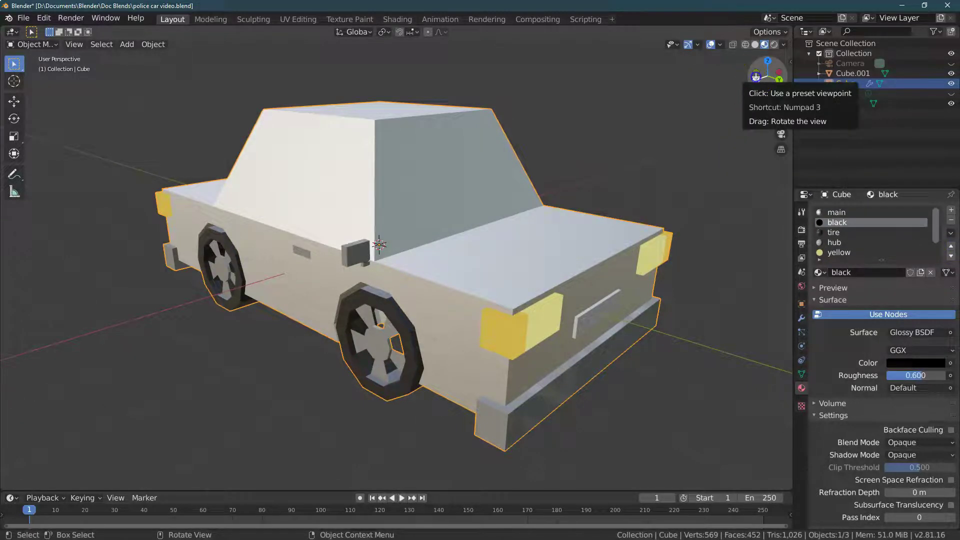
# In Edit Mode, knife-cut the body side vertically from the windshield's base corner down to the edge above the front wheel
pyautogui.click(755, 76)
pyautogui.click(22, 44)
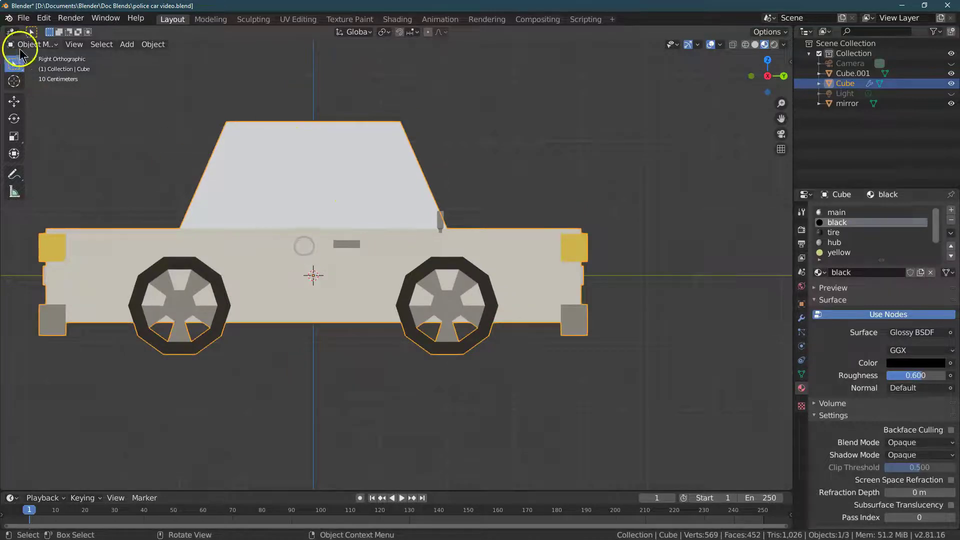
pyautogui.click(32, 66)
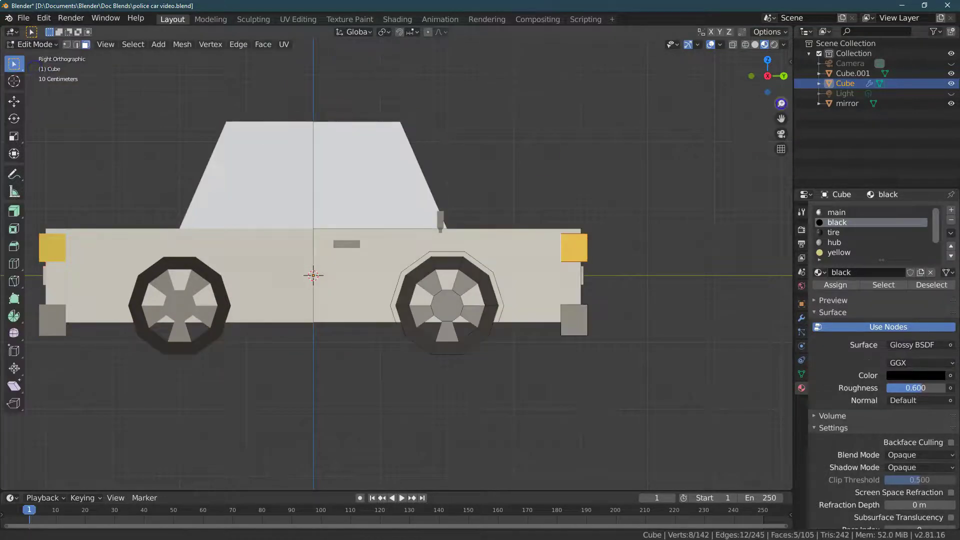
pyautogui.scroll(8, 481, 144)
pyautogui.scroll(-1, 481, 144)
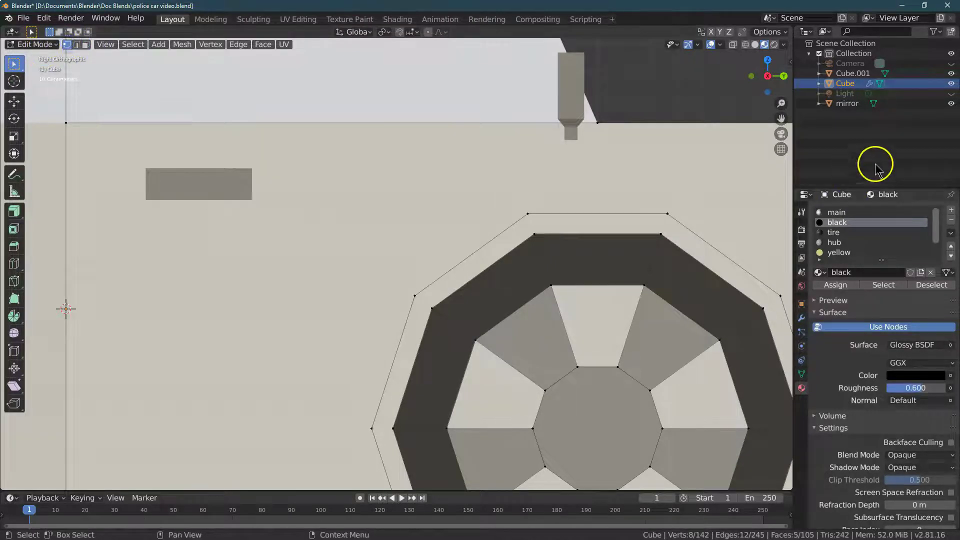
pyautogui.moveTo(781, 118); pyautogui.dragTo(482, 210)
pyautogui.moveTo(783, 102); pyautogui.dragTo(514, 122)
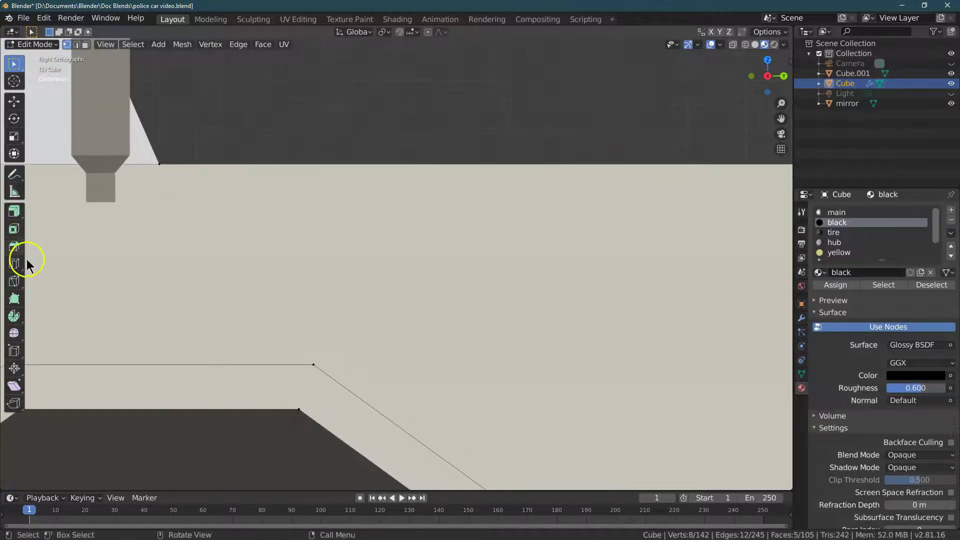
pyautogui.click(9, 286)
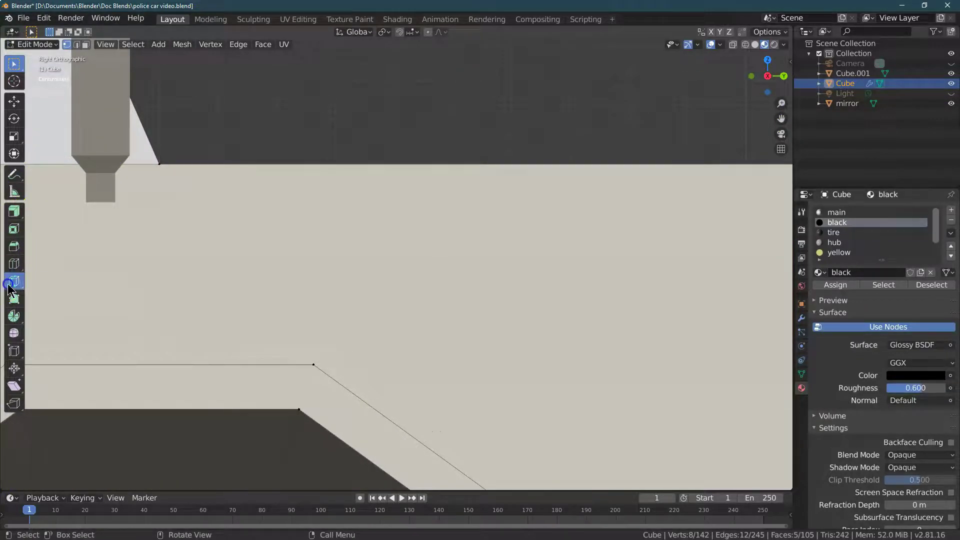
pyautogui.click(159, 164)
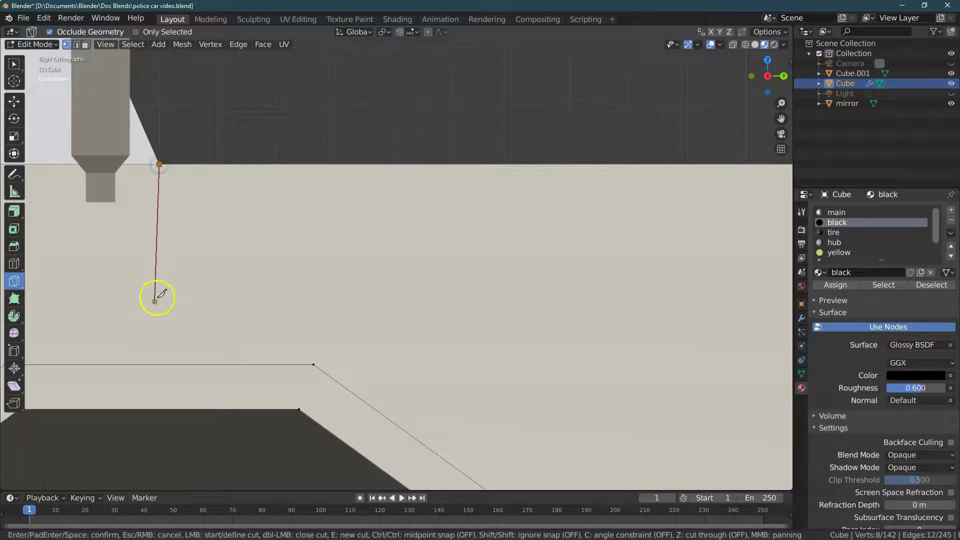
pyautogui.click(159, 365)
pyautogui.press('Return')
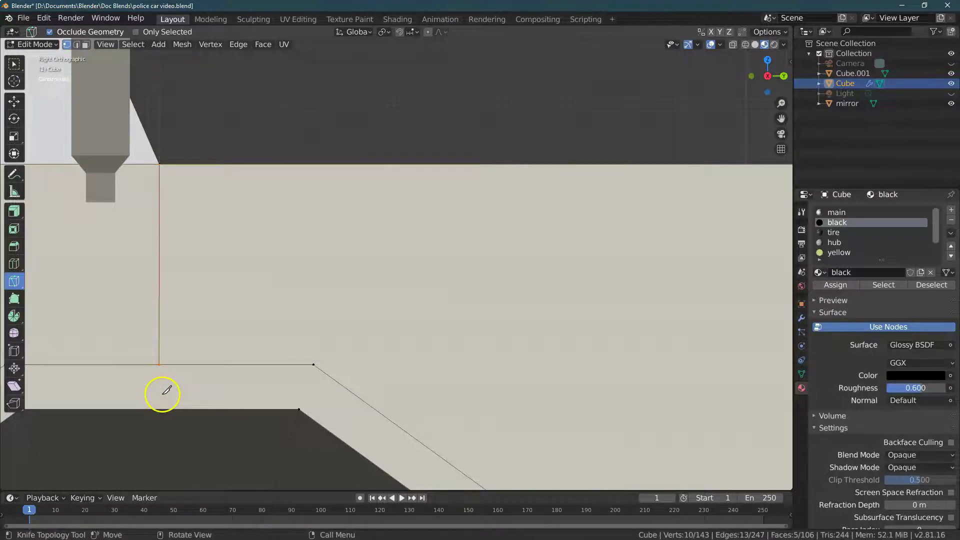
pyautogui.click(13, 63)
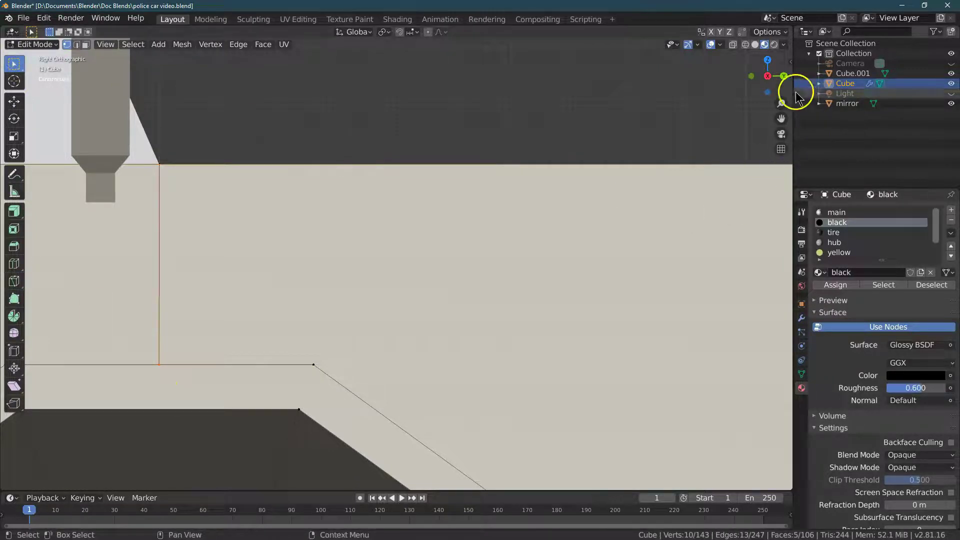
# Select the hood, the side faces ahead of the new cut and the car's front body faces, and assign them the black material
pyautogui.moveTo(781, 103); pyautogui.dragTo(705, 288)
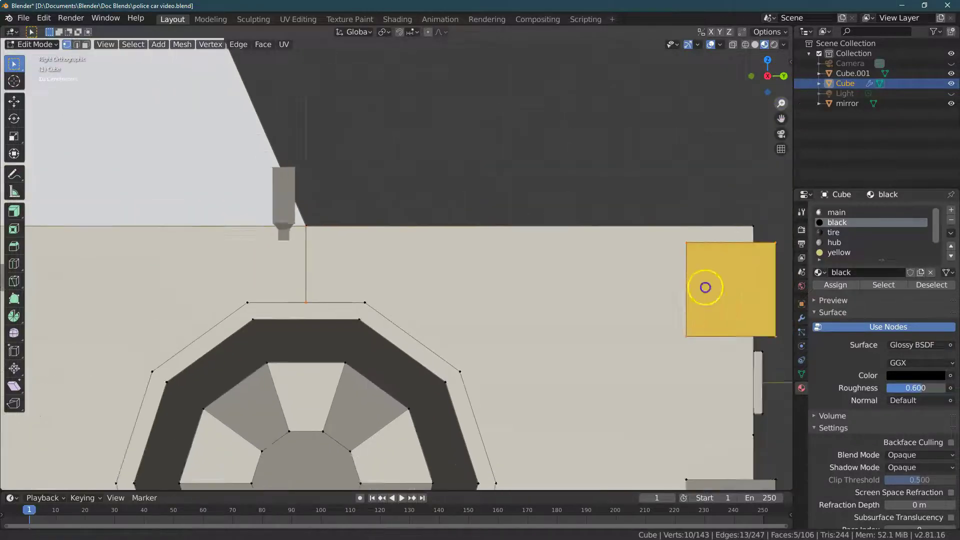
pyautogui.scroll(-2, 705, 288)
pyautogui.moveTo(772, 53); pyautogui.dragTo(744, 97)
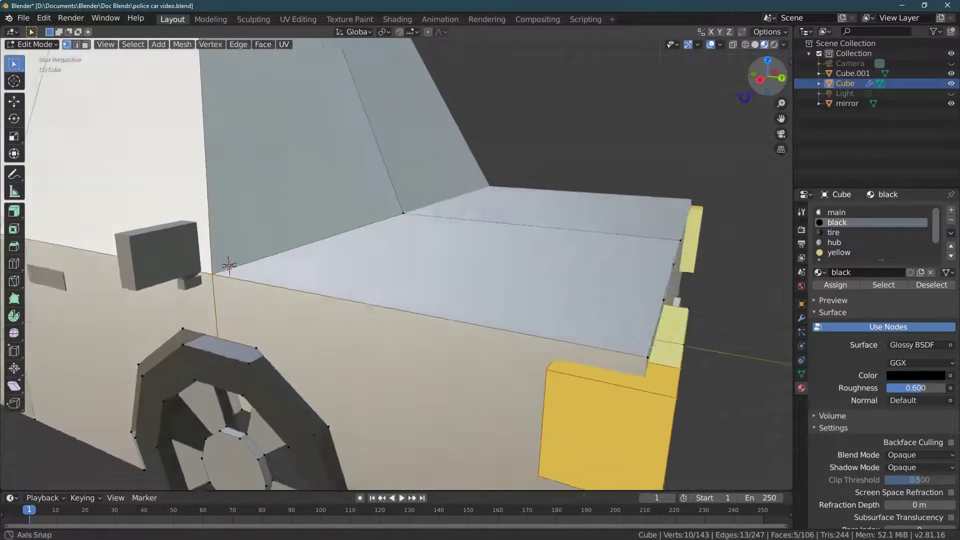
pyautogui.scroll(-5, 777, 95)
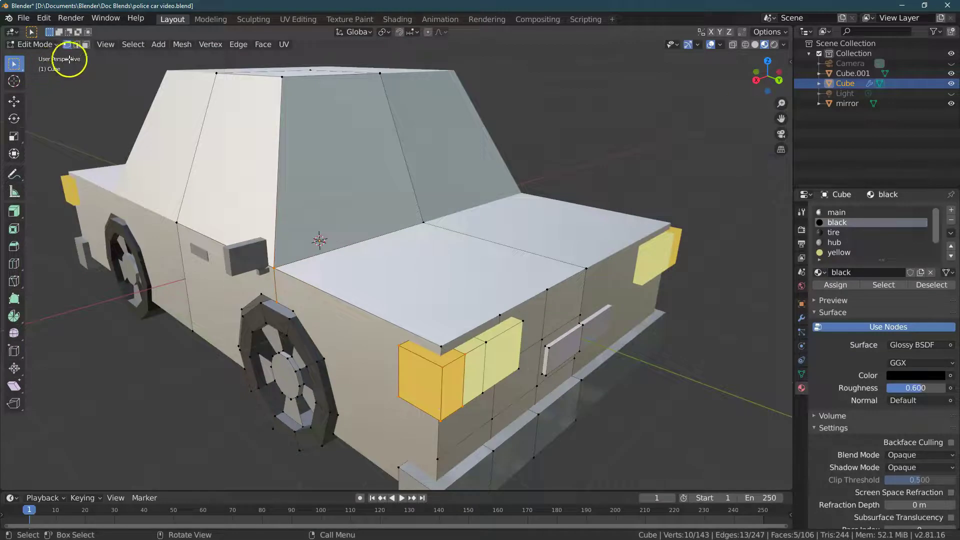
pyautogui.click(388, 275)
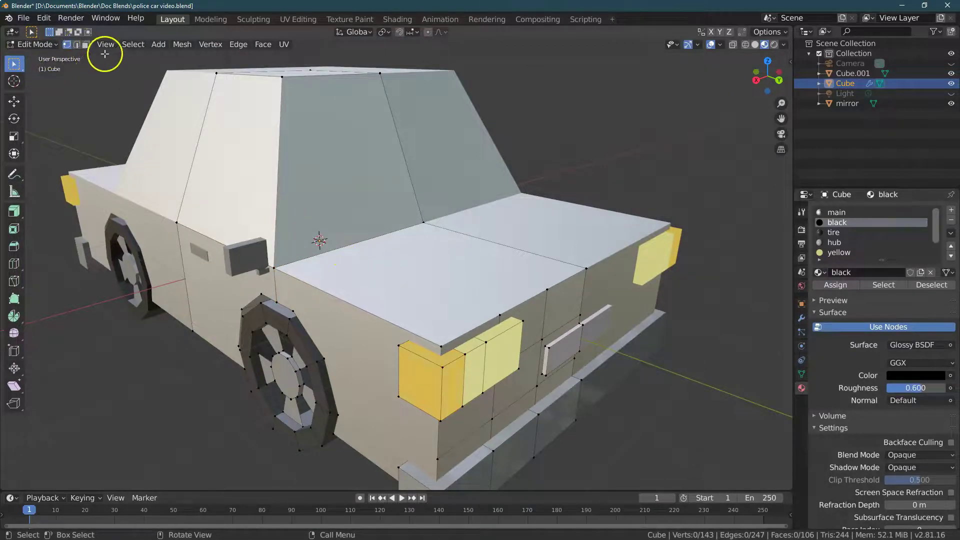
pyautogui.click(85, 44)
pyautogui.click(418, 253)
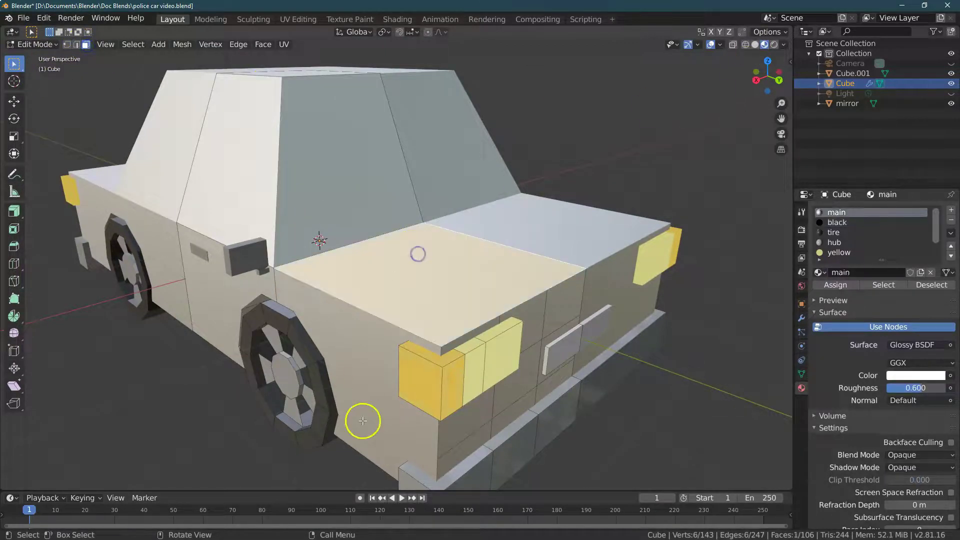
pyautogui.keyDown('shift'); pyautogui.click(385, 437); pyautogui.keyUp('shift')
pyautogui.keyDown('shift'); pyautogui.click(460, 432); pyautogui.keyUp('shift')
pyautogui.keyDown('shift'); pyautogui.click(520, 407); pyautogui.keyUp('shift')
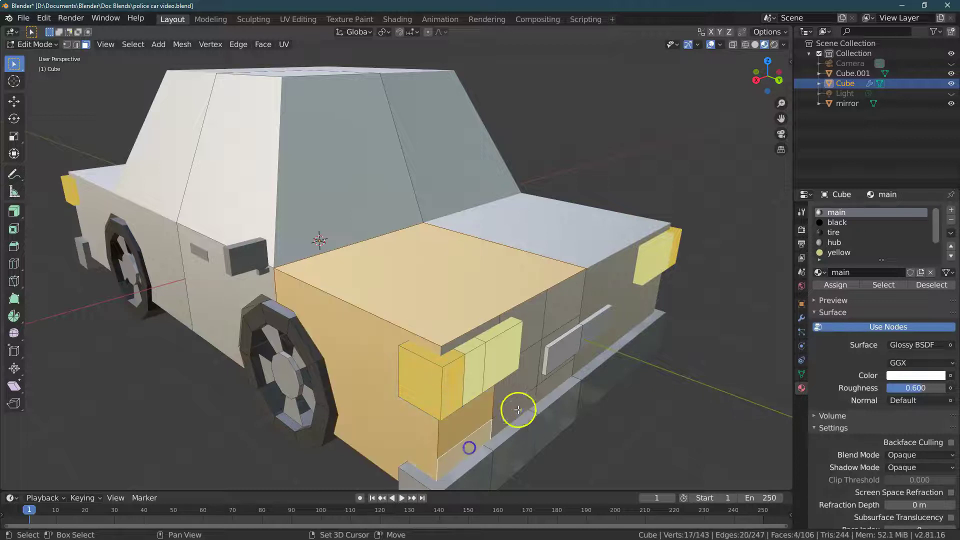
pyautogui.keyDown('shift'); pyautogui.click(546, 336); pyautogui.keyUp('shift')
pyautogui.keyDown('shift'); pyautogui.click(550, 382); pyautogui.keyUp('shift')
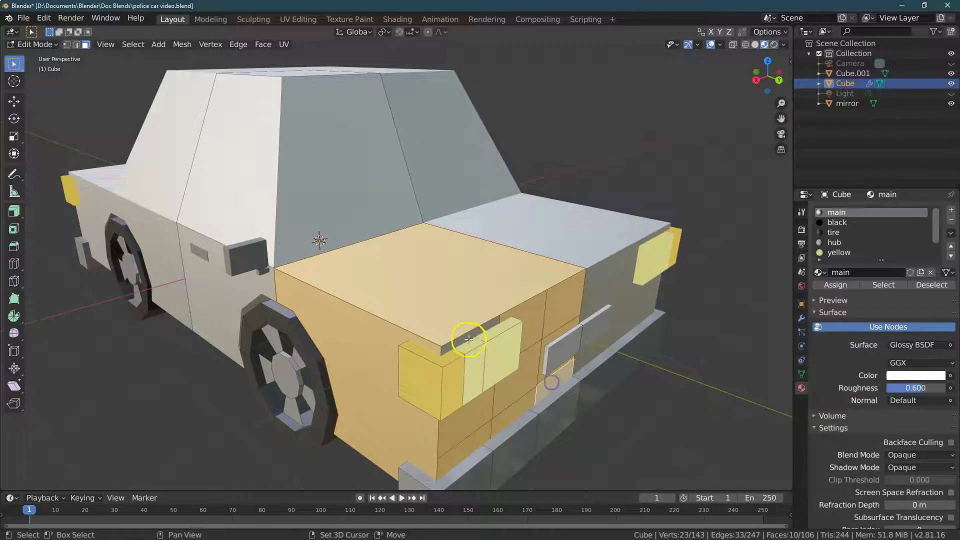
pyautogui.keyDown('shift'); pyautogui.click(464, 336); pyautogui.keyUp('shift')
pyautogui.keyDown('shift'); pyautogui.click(547, 303); pyautogui.keyUp('shift')
pyautogui.click(833, 223)
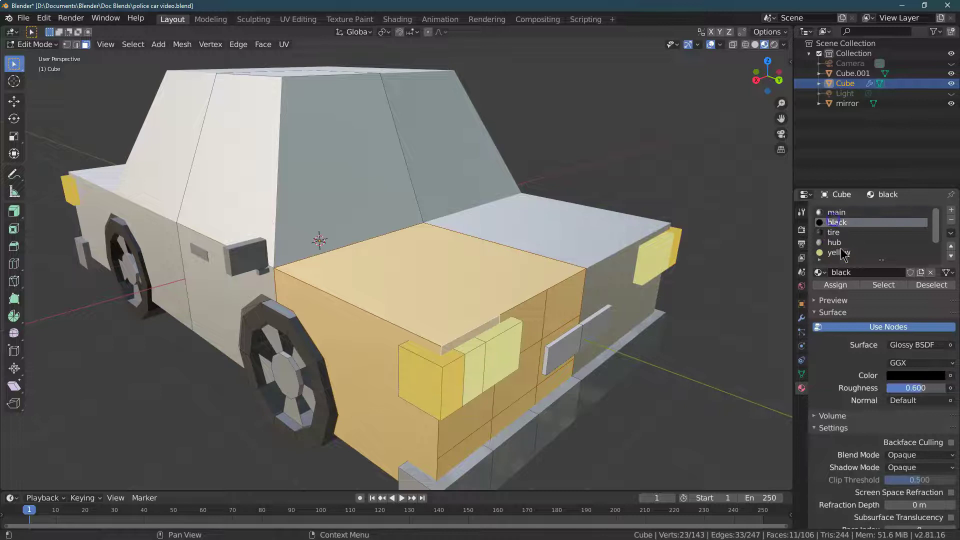
pyautogui.click(835, 284)
pyautogui.click(773, 321)
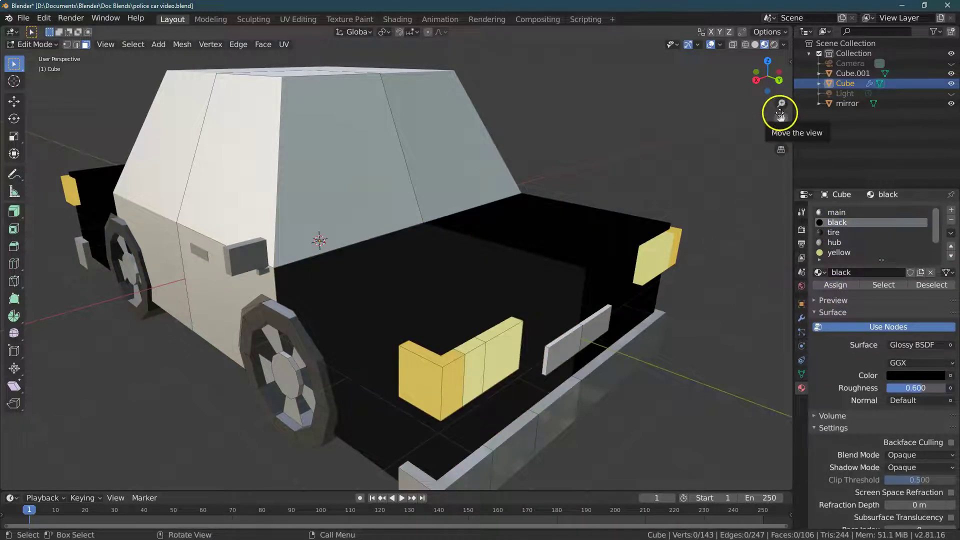
# From the top view, select the unmirrored front quarter face of the roof and duplicate it in place
pyautogui.moveTo(758, 86)
pyautogui.mouseDown()
pyautogui.moveTo(770, 86)
pyautogui.moveTo(759, 85)
pyautogui.mouseUp()
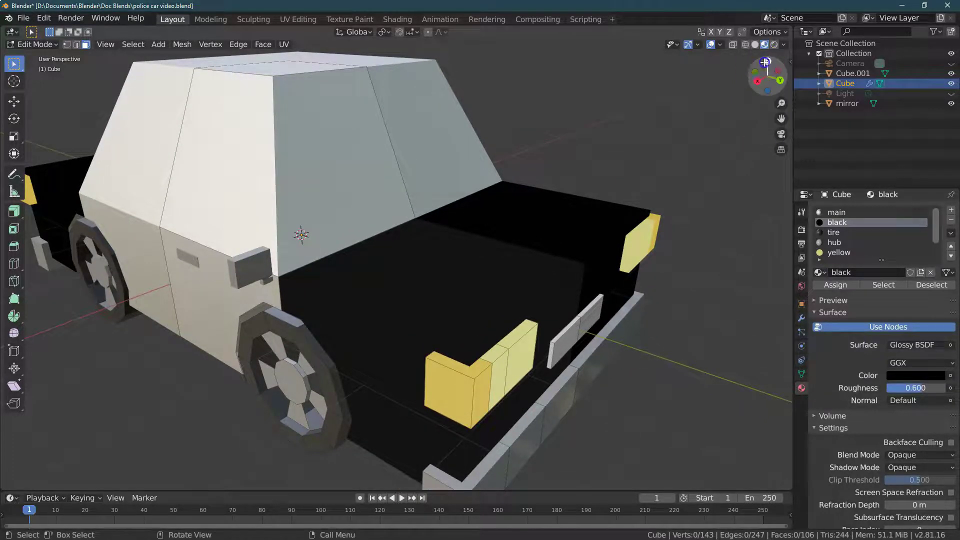
pyautogui.click(765, 62)
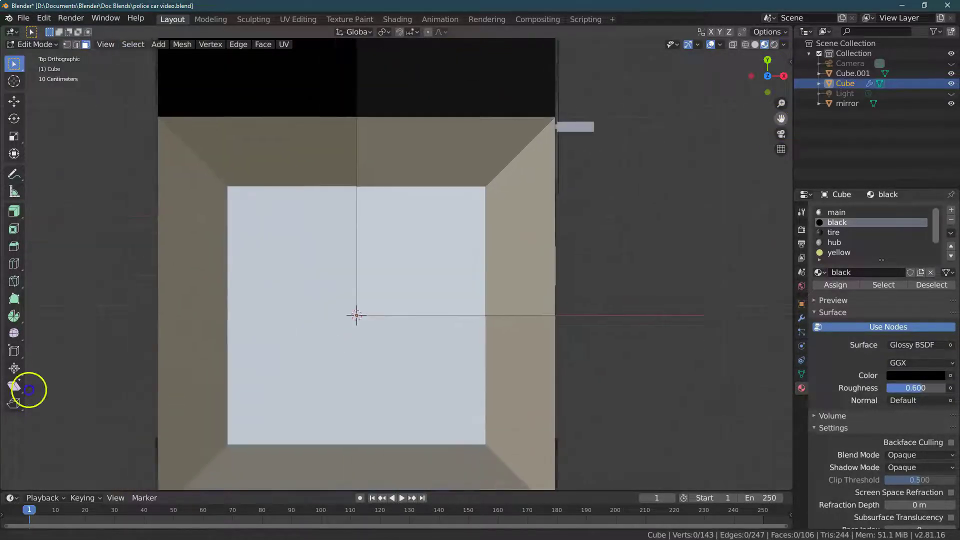
pyautogui.keyDown('shift'); pyautogui.moveTo(28, 390); pyautogui.dragTo(55, 308, button='middle'); pyautogui.keyUp('shift')
pyautogui.click(438, 190)
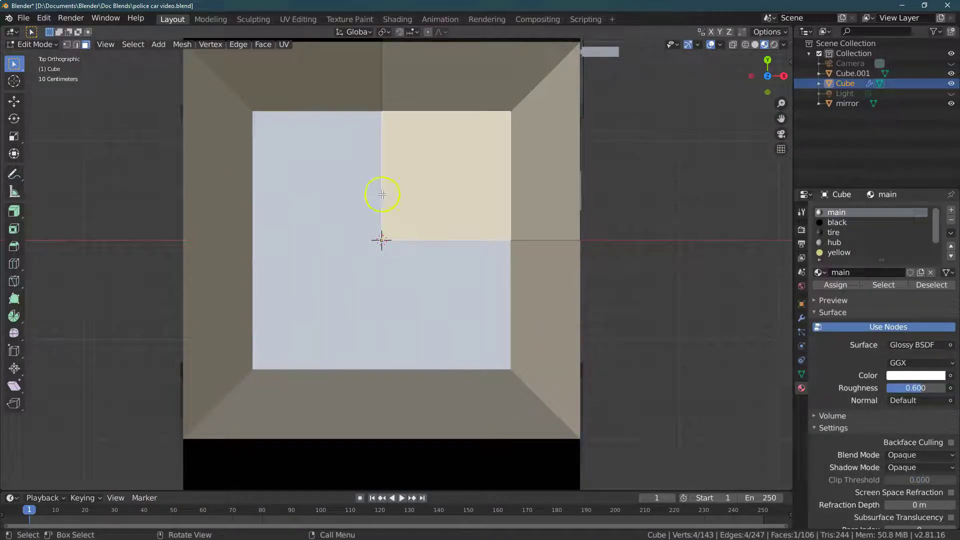
pyautogui.click(182, 44)
pyautogui.click(201, 90)
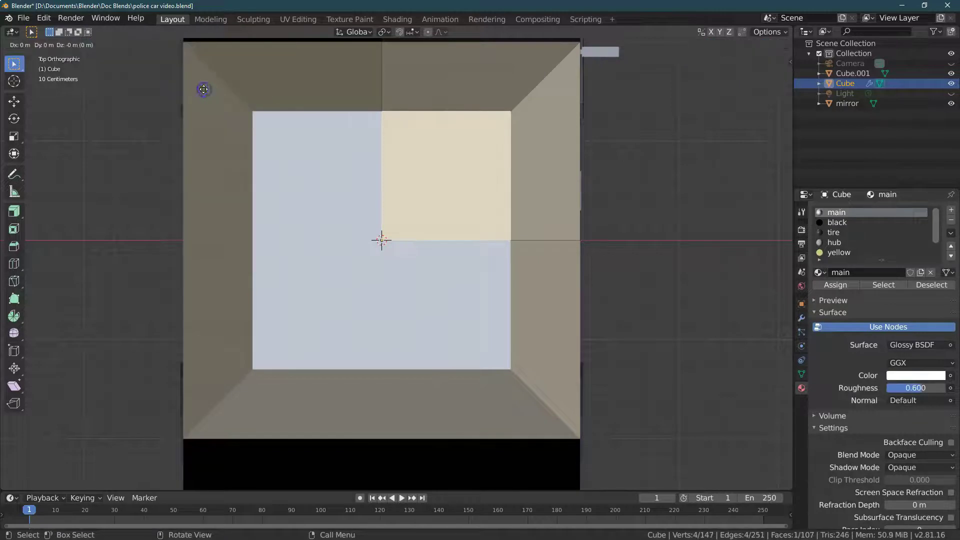
pyautogui.click(204, 89)
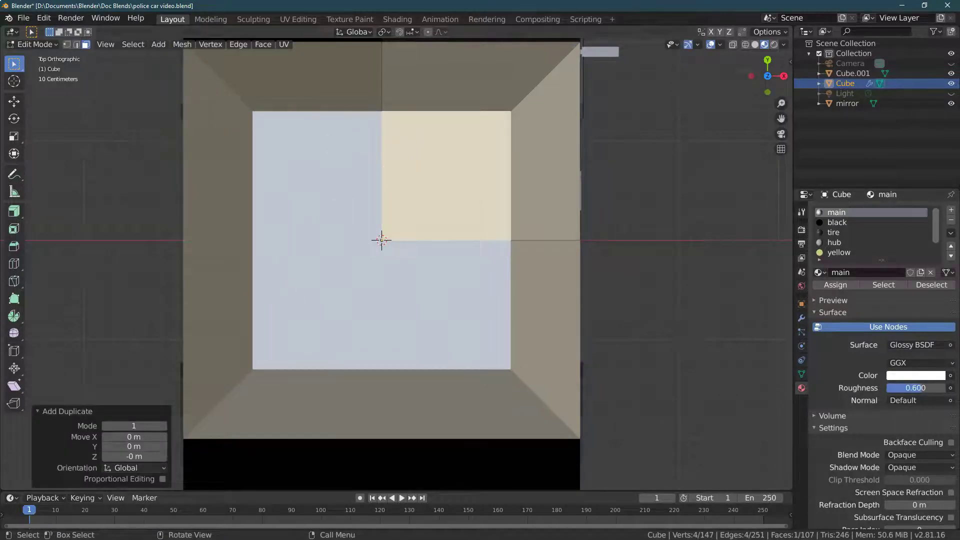
# Scale the duplicated roof face by -0.600 along Y and 0.750 along X to form the light bar's base
pyautogui.click(14, 136)
pyautogui.moveTo(445, 136); pyautogui.dragTo(445, 201)
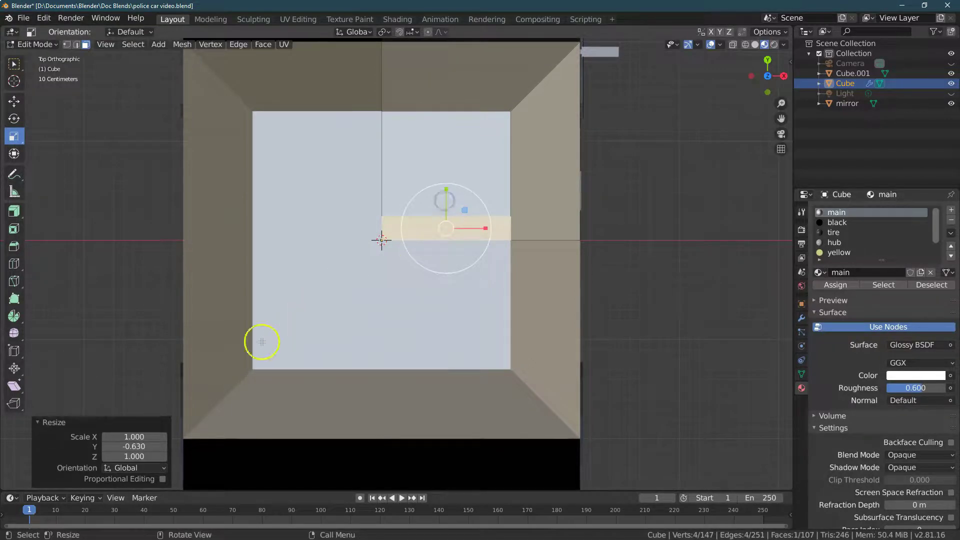
pyautogui.click(140, 445)
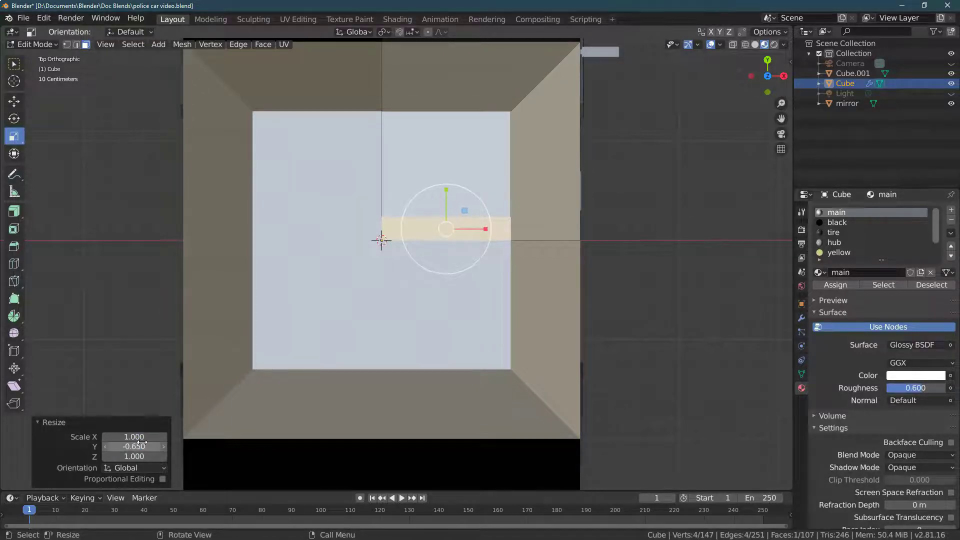
pyautogui.click(135, 445)
pyautogui.press('Return')
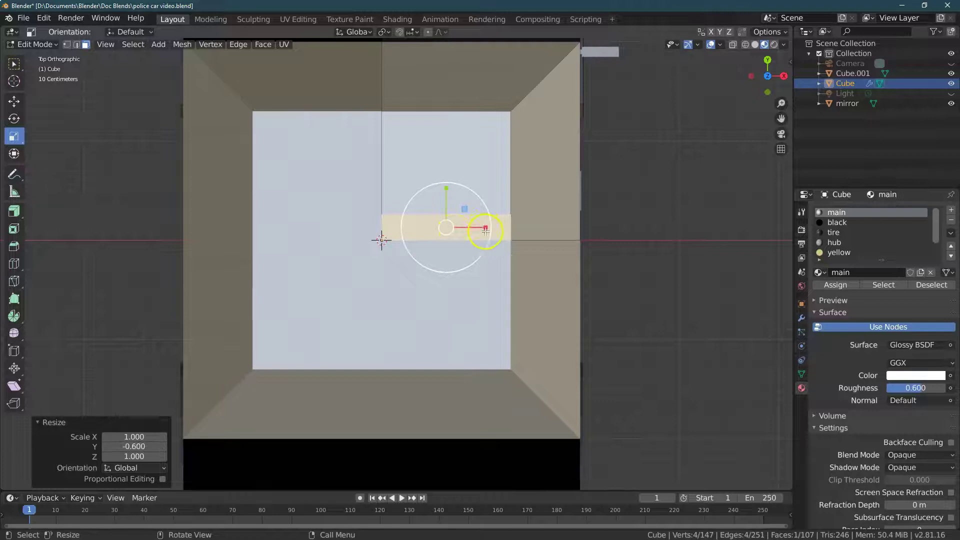
pyautogui.moveTo(485, 227); pyautogui.dragTo(475, 227)
pyautogui.click(137, 437)
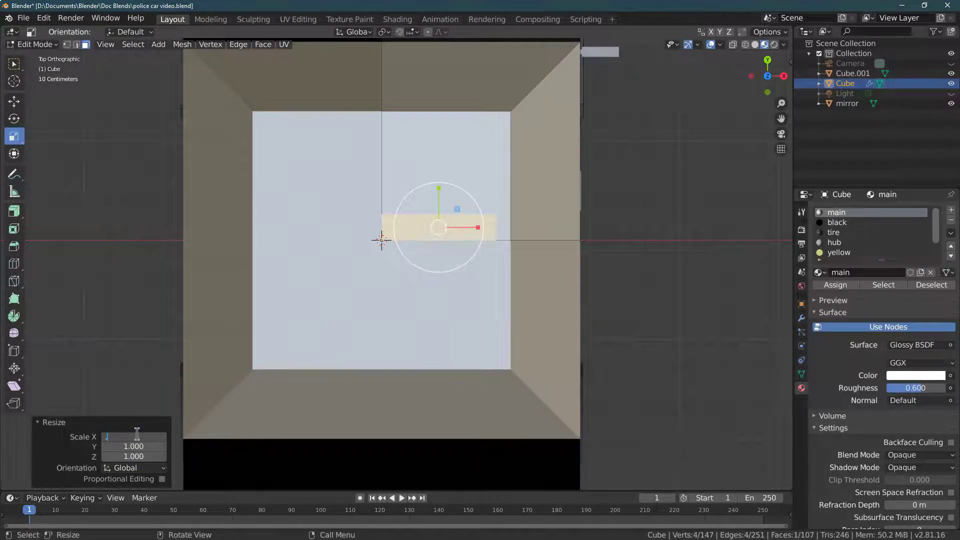
pyautogui.press('Return')
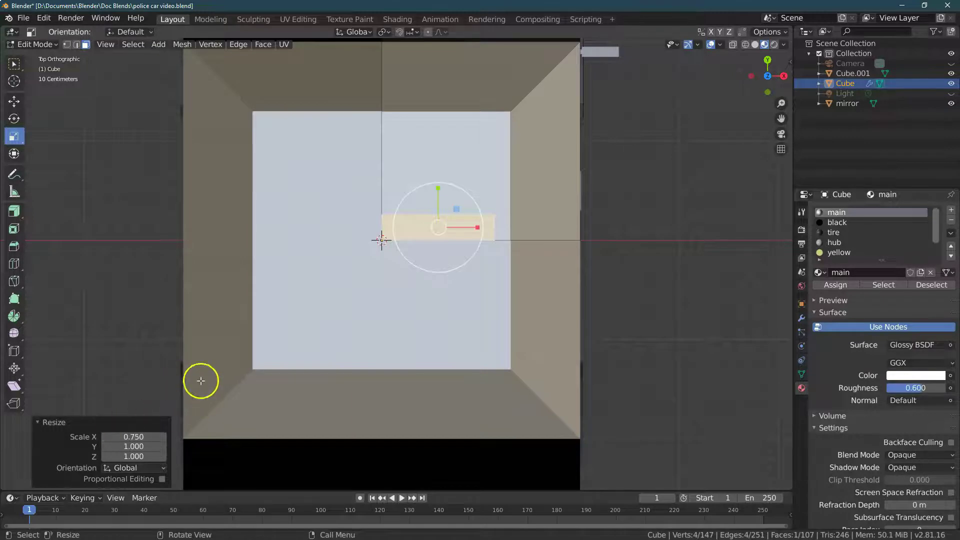
# Extrude the narrow roof face upward by 0.2 m to form the light bar
pyautogui.moveTo(782, 85); pyautogui.dragTo(750, 77)
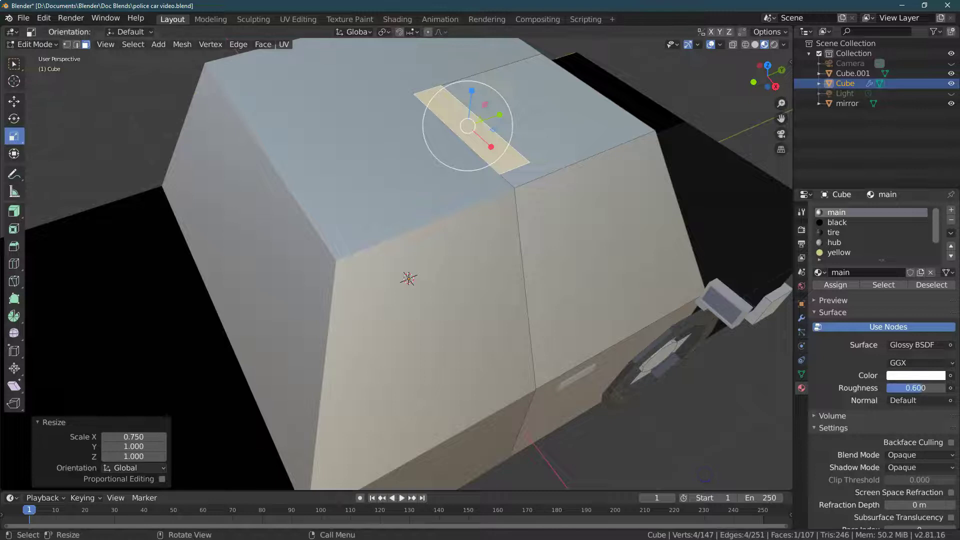
pyautogui.moveTo(14, 210); pyautogui.dragTo(60, 212)
pyautogui.moveTo(474, 74); pyautogui.dragTo(475, 56)
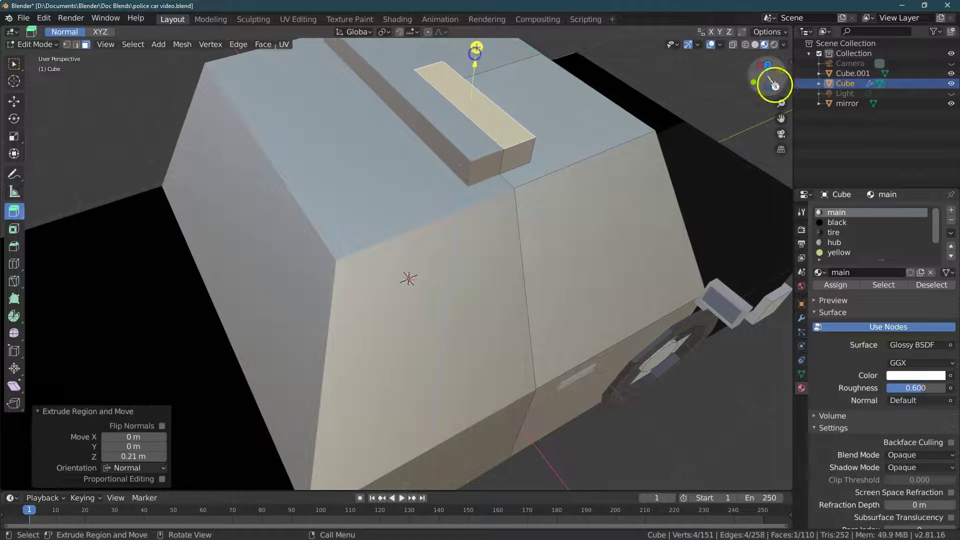
pyautogui.click(777, 85)
pyautogui.click(131, 456)
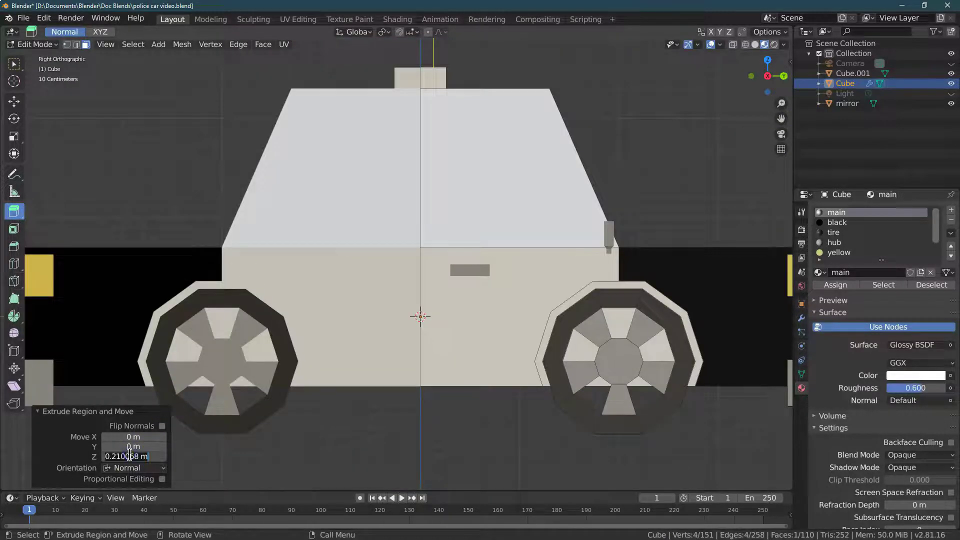
pyautogui.write('0.2')
pyautogui.press('Return')
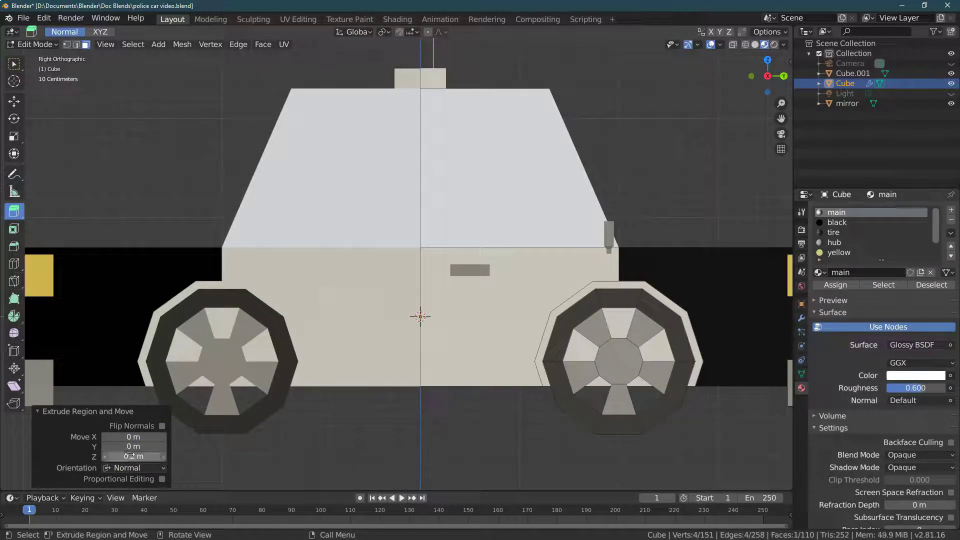
# Add a new material slot with a material named blue and set its surface to Emission
pyautogui.moveTo(778, 75)
pyautogui.mouseDown()
pyautogui.moveTo(721, 136)
pyautogui.moveTo(770, 76)
pyautogui.mouseUp()
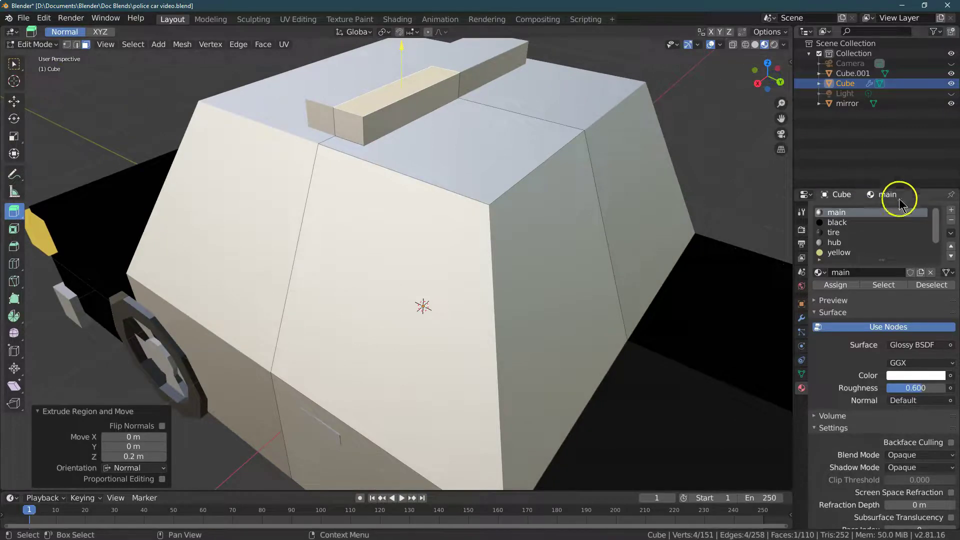
pyautogui.click(951, 210)
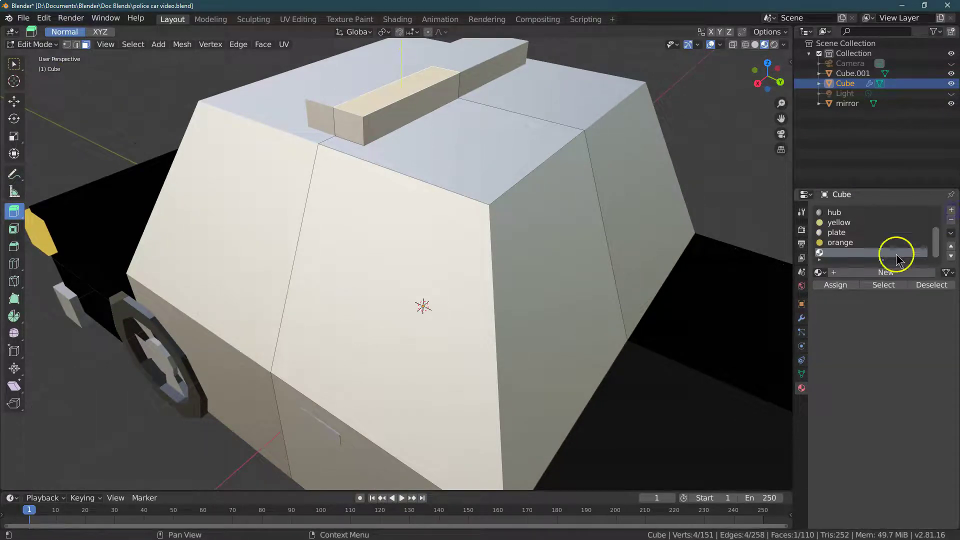
pyautogui.click(853, 272)
pyautogui.doubleClick(858, 271)
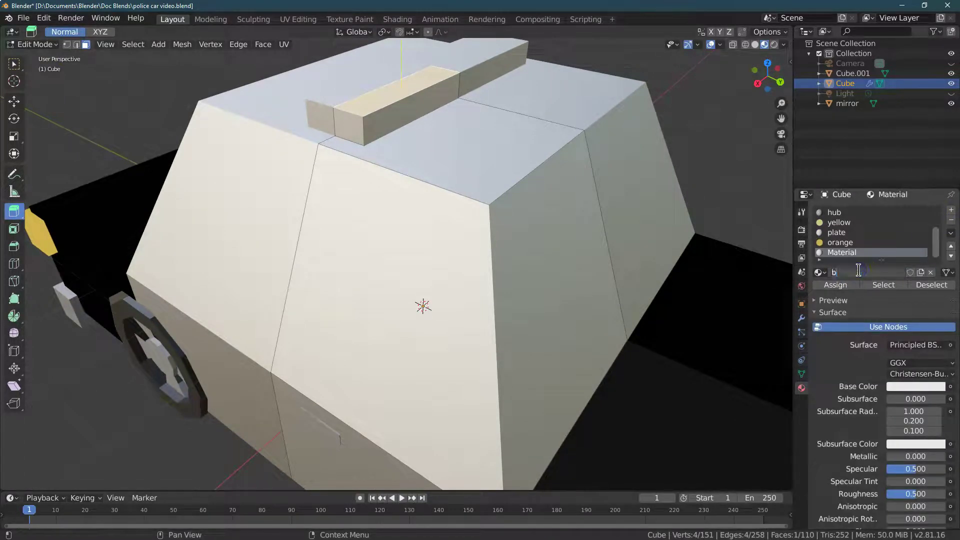
pyautogui.press('Return')
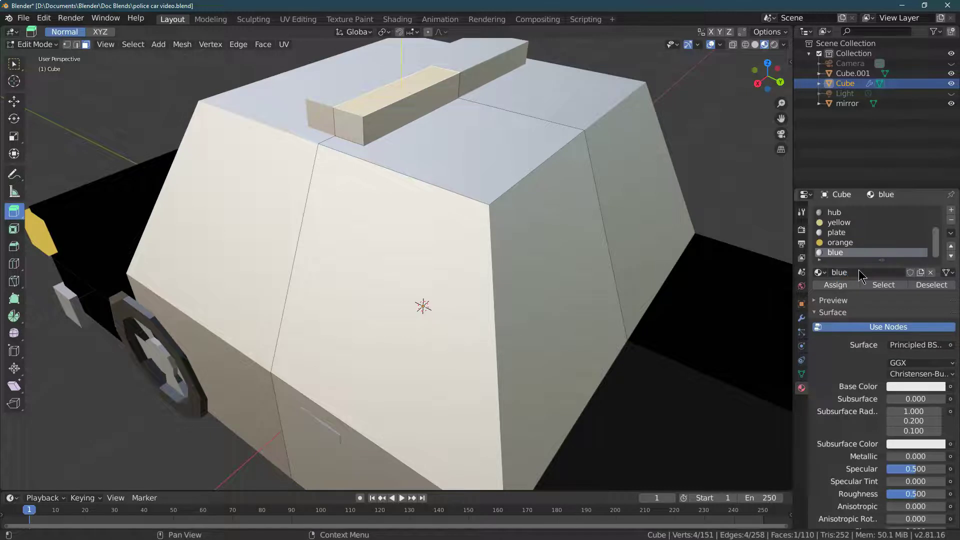
pyautogui.click(911, 344)
pyautogui.click(803, 147)
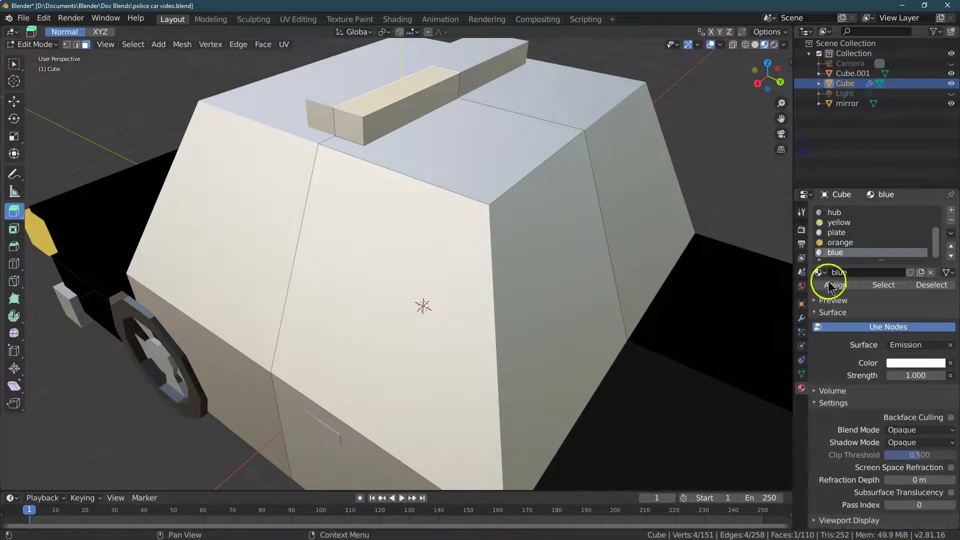
# Set the blue material's emission color to a dark blue and its strength to 2.000
pyautogui.click(924, 364)
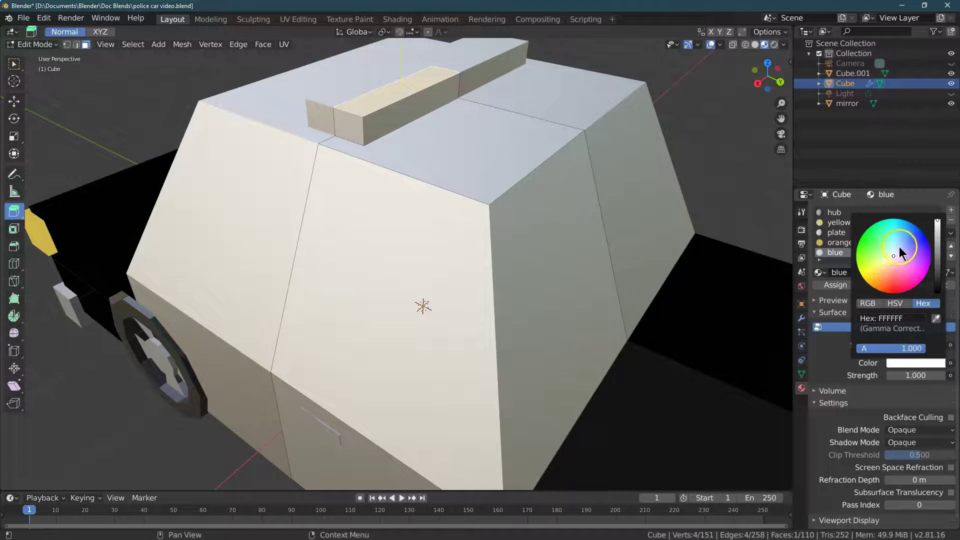
pyautogui.moveTo(906, 242); pyautogui.dragTo(912, 234)
pyautogui.click(940, 270)
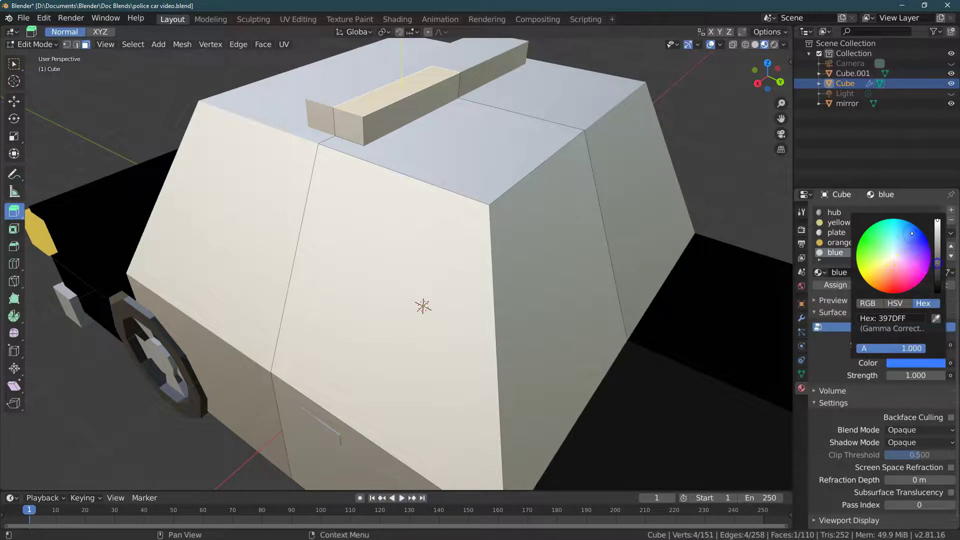
pyautogui.click(825, 364)
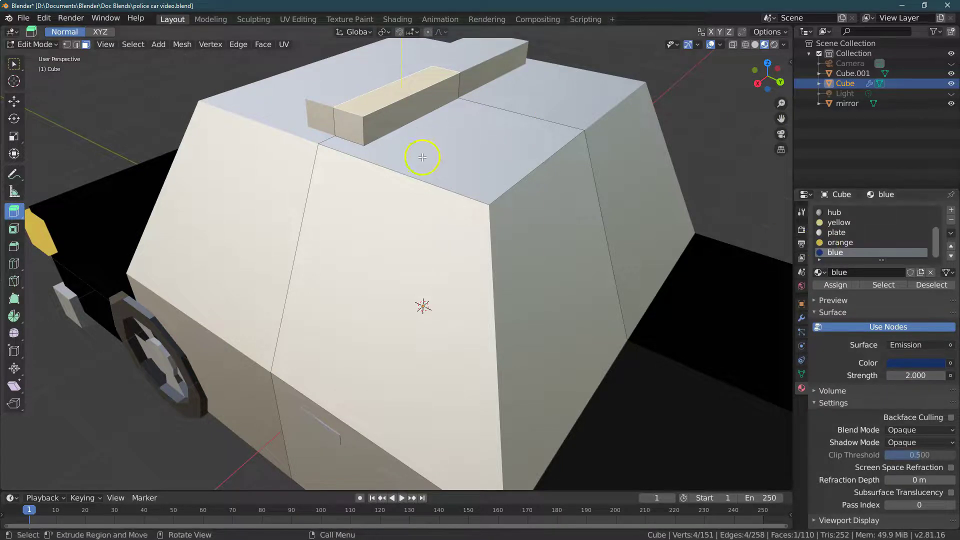
# Assign the blue material to the light bar's front, outer end and top faces, and shift its color to a more saturated blue
pyautogui.click(388, 120)
pyautogui.keyDown('shift'); pyautogui.click(351, 126); pyautogui.keyUp('shift')
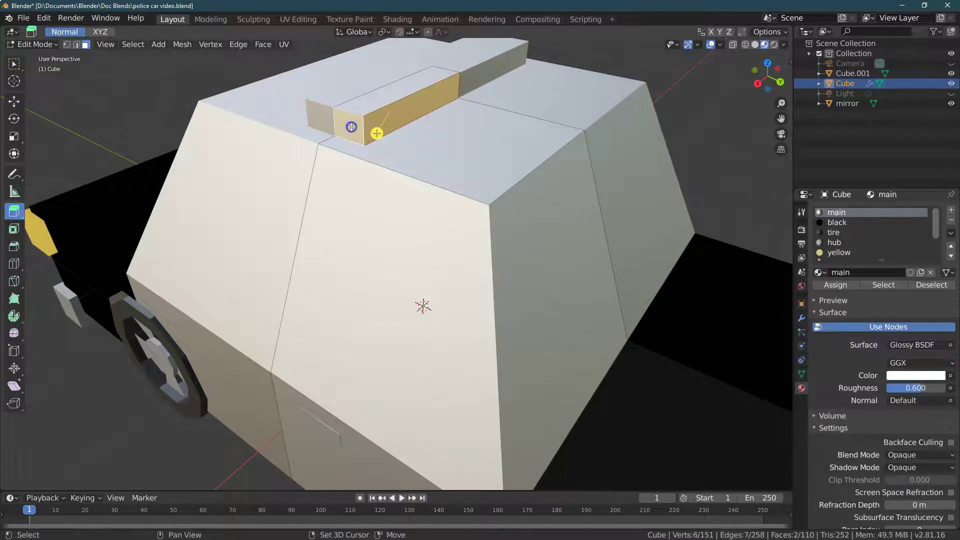
pyautogui.keyDown('shift'); pyautogui.click(365, 107); pyautogui.keyUp('shift')
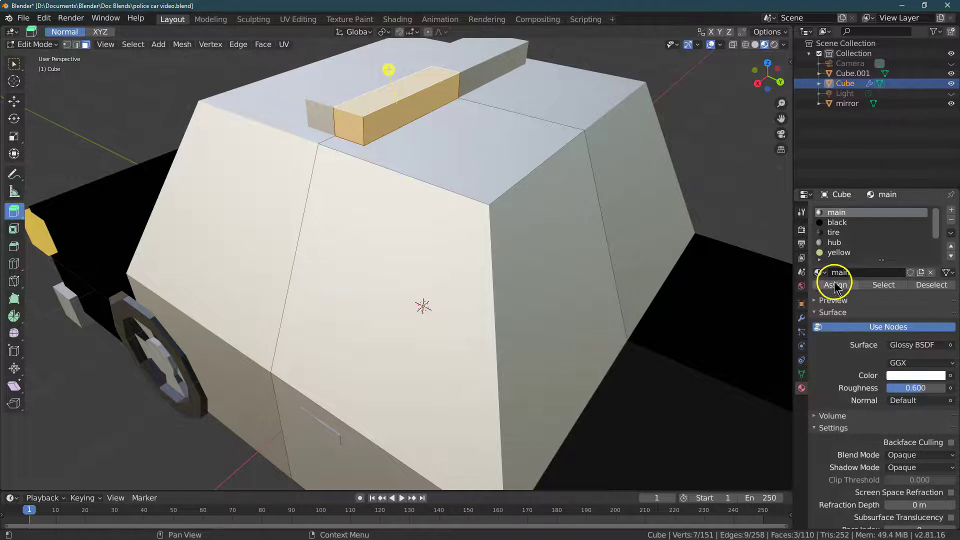
pyautogui.scroll(-3, 834, 231)
pyautogui.click(836, 252)
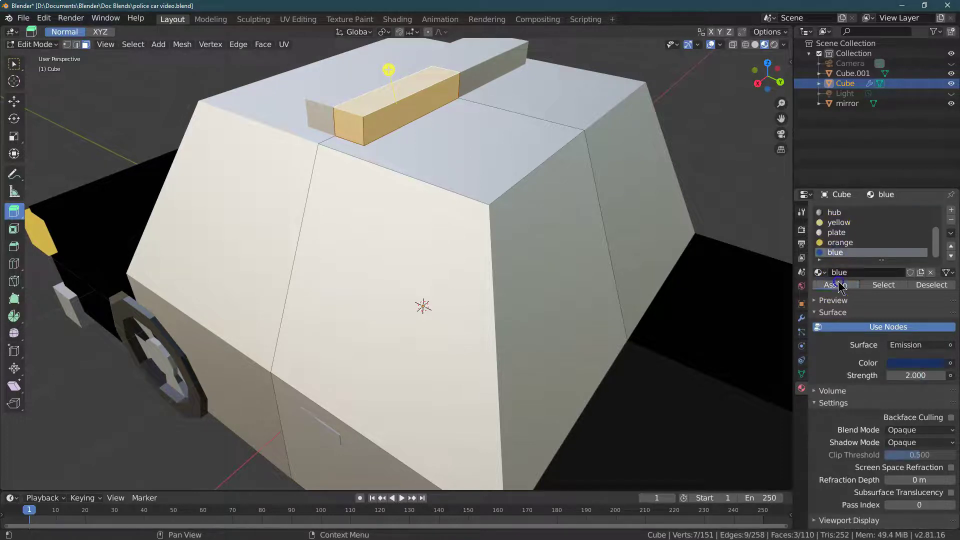
pyautogui.click(834, 285)
pyautogui.hotkey('alt', 'a')
pyautogui.click(928, 363)
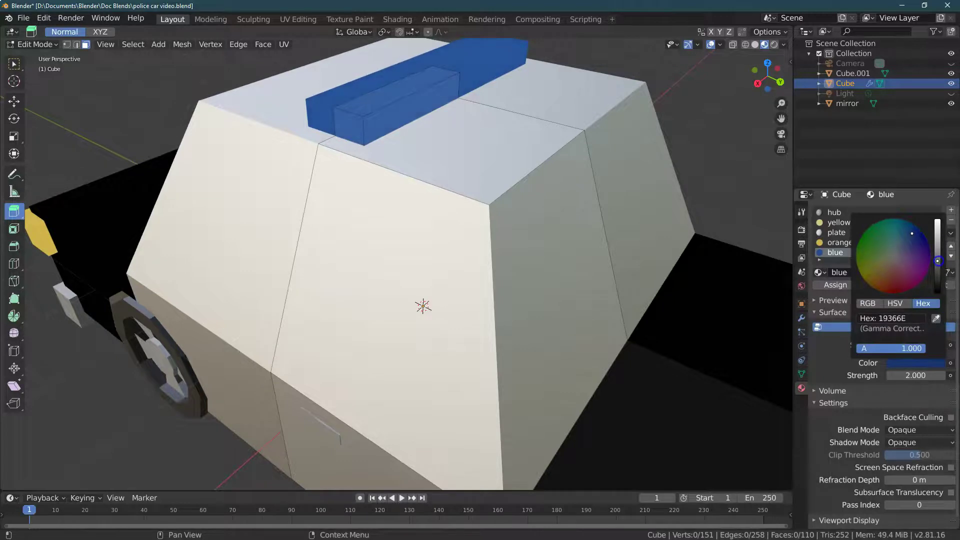
pyautogui.moveTo(912, 234); pyautogui.dragTo(911, 229)
# Bevel the light bar's upper front edge and upper outer end edge with a width of 0.06 m
pyautogui.moveTo(781, 102); pyautogui.dragTo(749, 81)
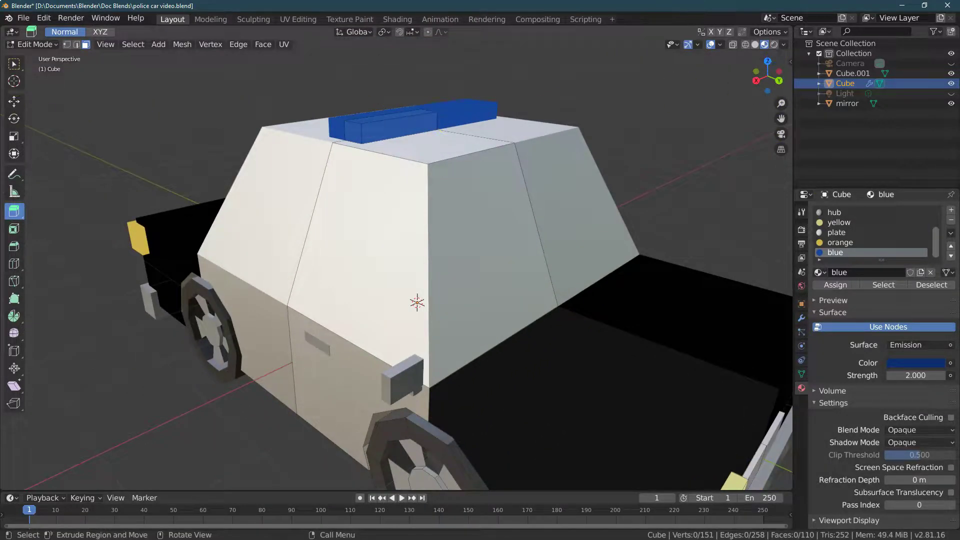
pyautogui.click(77, 45)
pyautogui.click(397, 118)
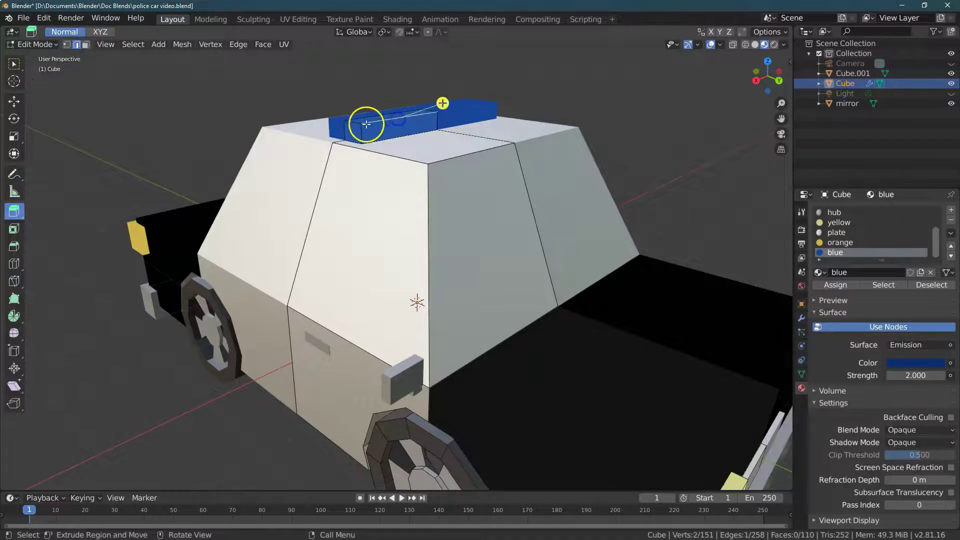
pyautogui.keyDown('shift'); pyautogui.click(355, 122); pyautogui.keyUp('shift')
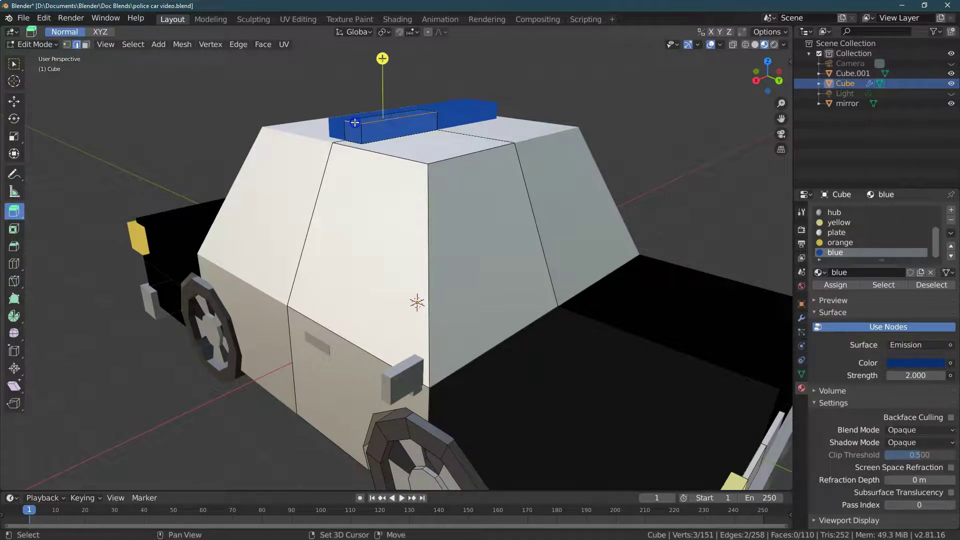
pyautogui.click(14, 246)
pyautogui.moveTo(146, 143); pyautogui.dragTo(154, 147)
pyautogui.doubleClick(127, 336)
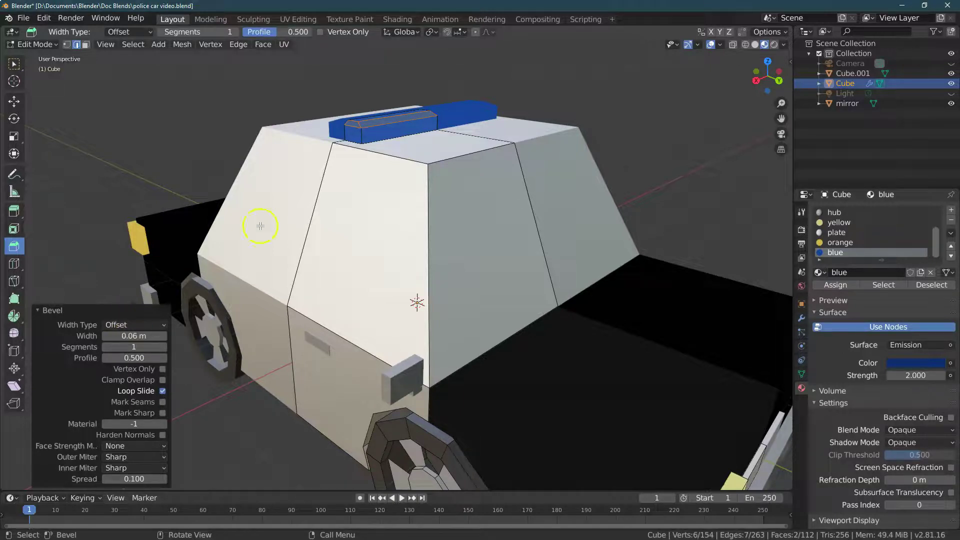
# Return to Object Mode and join the front door handle object to the car body
pyautogui.moveTo(780, 102); pyautogui.dragTo(779, 133)
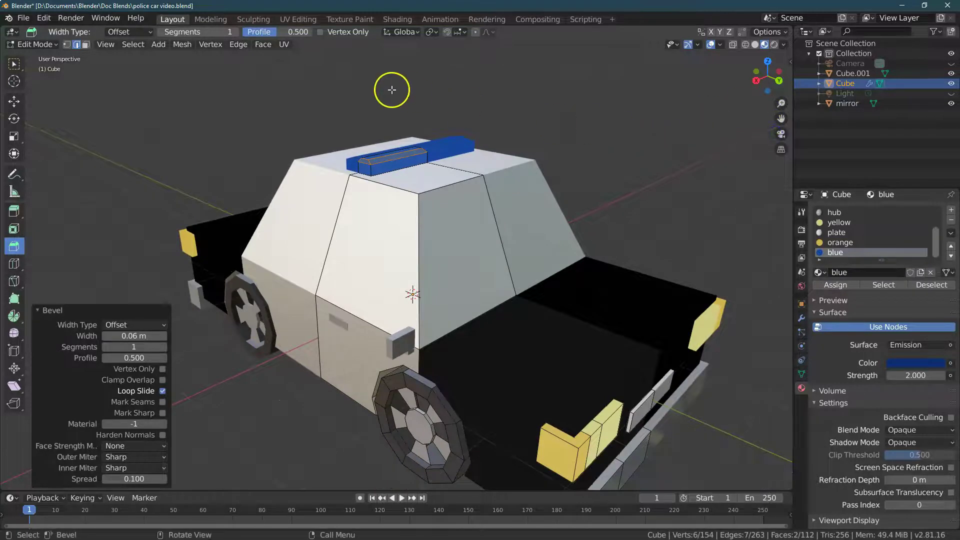
pyautogui.click(39, 45)
pyautogui.click(41, 56)
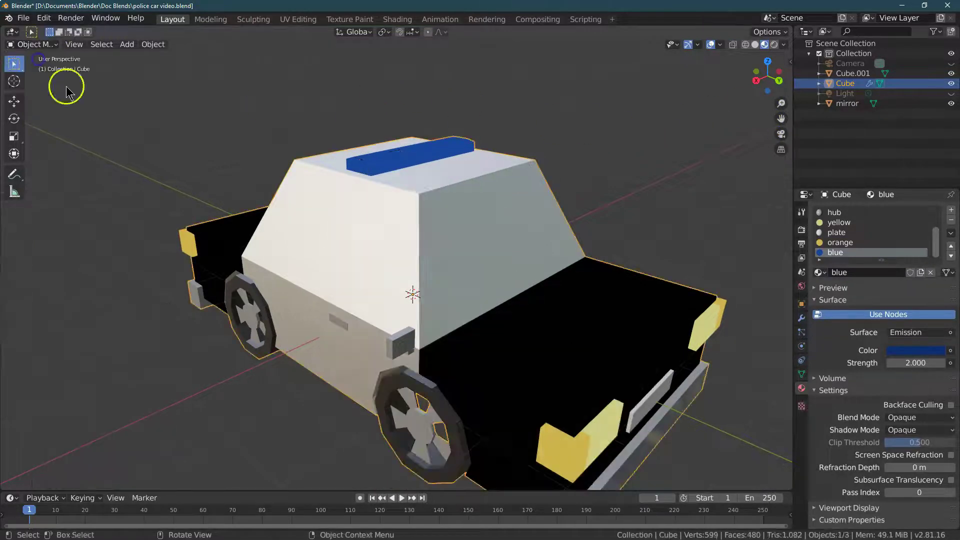
pyautogui.click(340, 322)
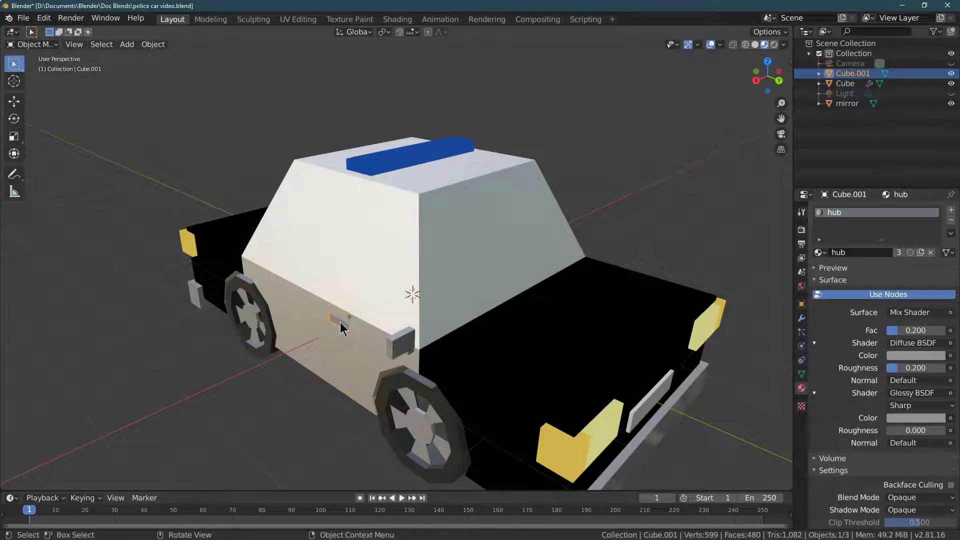
pyautogui.keyDown('shift'); pyautogui.click(547, 257); pyautogui.keyUp('shift')
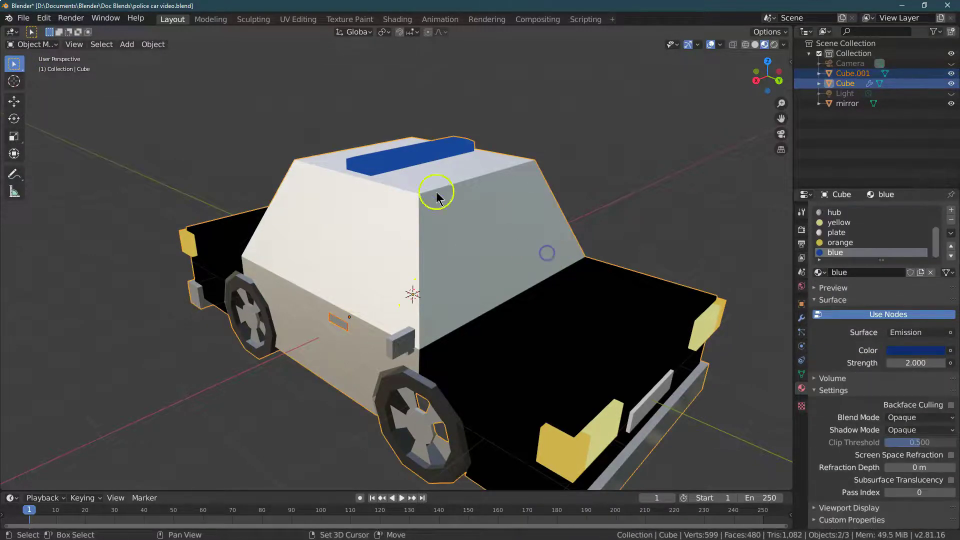
pyautogui.click(152, 44)
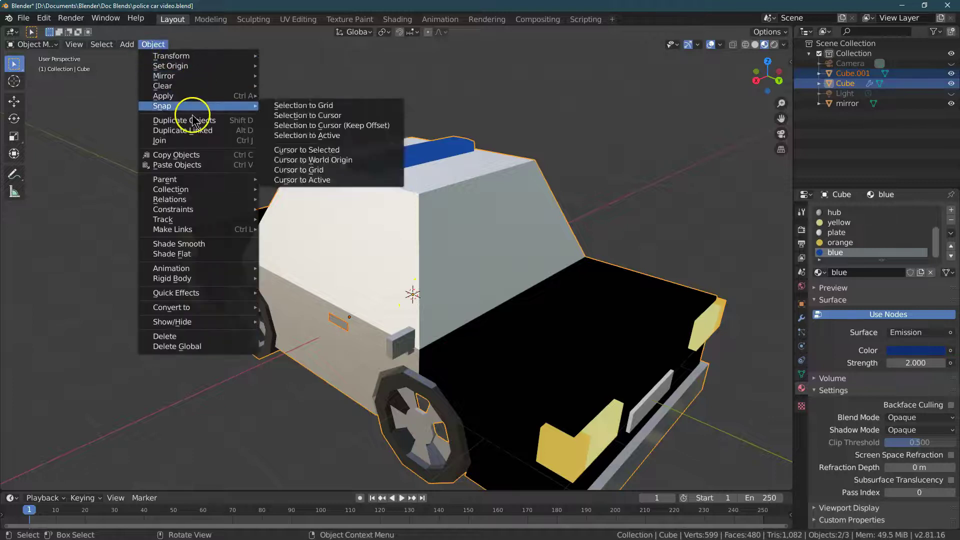
pyautogui.click(193, 141)
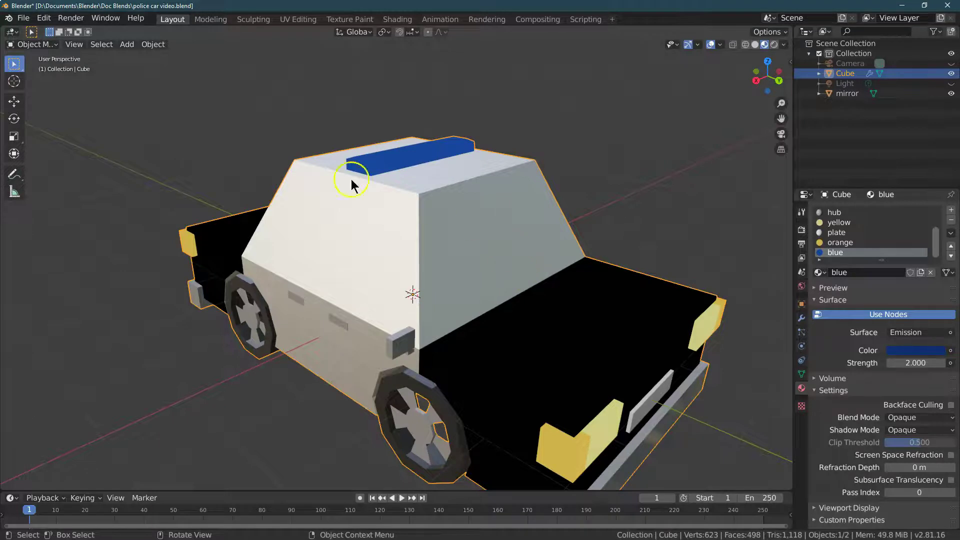
# Edit the joined car mesh in face selection mode and select the windshield face
pyautogui.click(23, 44)
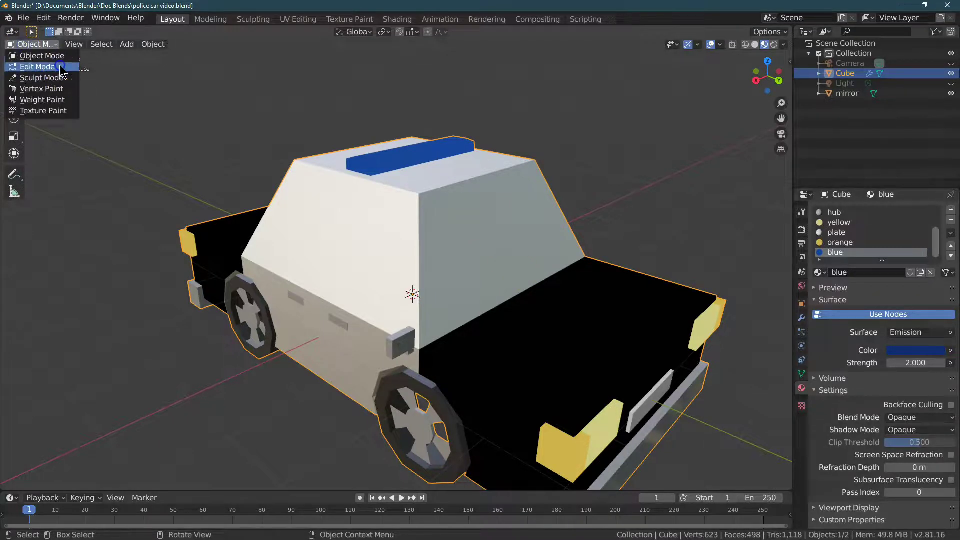
pyautogui.click(60, 68)
pyautogui.click(489, 247)
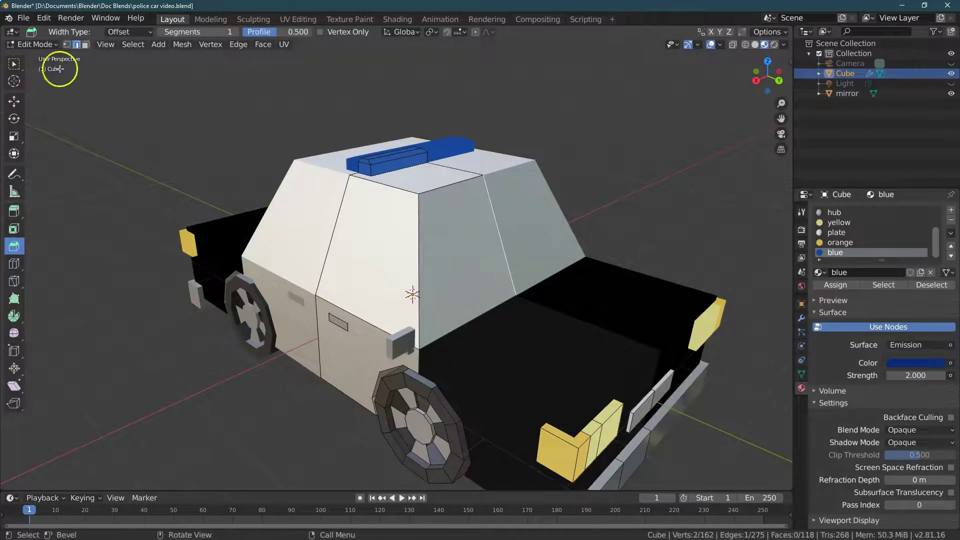
pyautogui.click(14, 64)
pyautogui.click(86, 45)
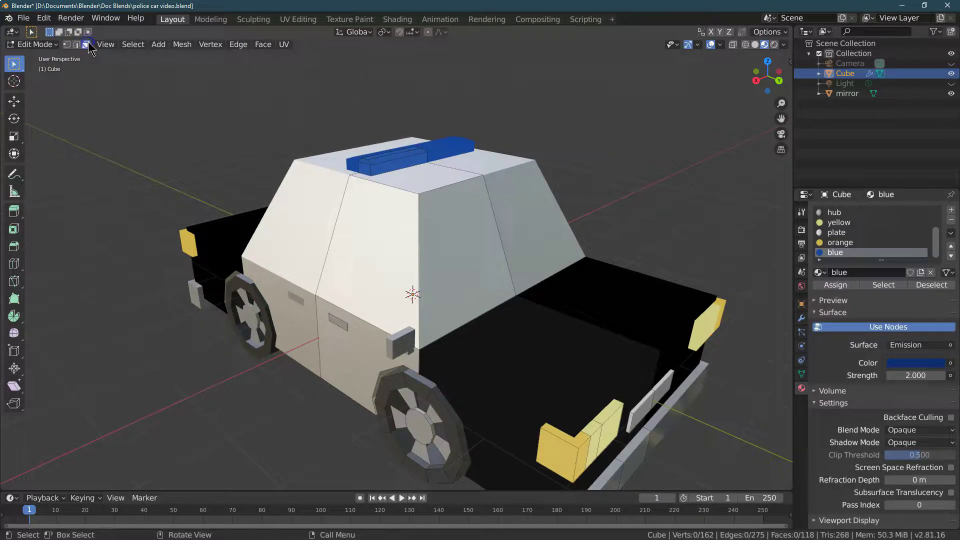
pyautogui.click(465, 253)
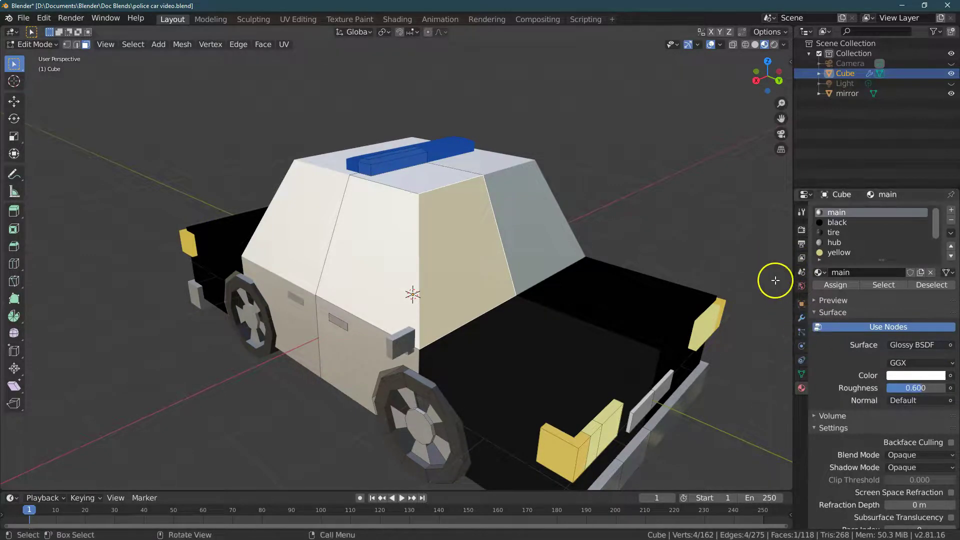
# Turn off the X and Y axes of the car's Mirror modifier
pyautogui.click(802, 306)
pyautogui.click(801, 318)
pyautogui.click(820, 265)
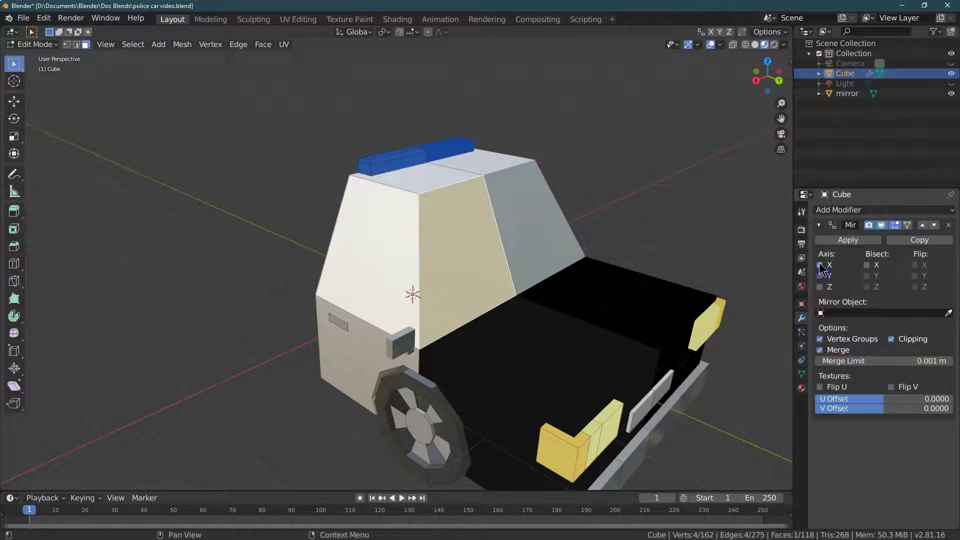
# Delete the two interior faces, upper and lower, that close the body along its lengthwise centre plane
pyautogui.moveTo(778, 75); pyautogui.dragTo(650, 63)
pyautogui.click(316, 221)
pyautogui.keyDown('shift'); pyautogui.click(359, 303); pyautogui.keyUp('shift')
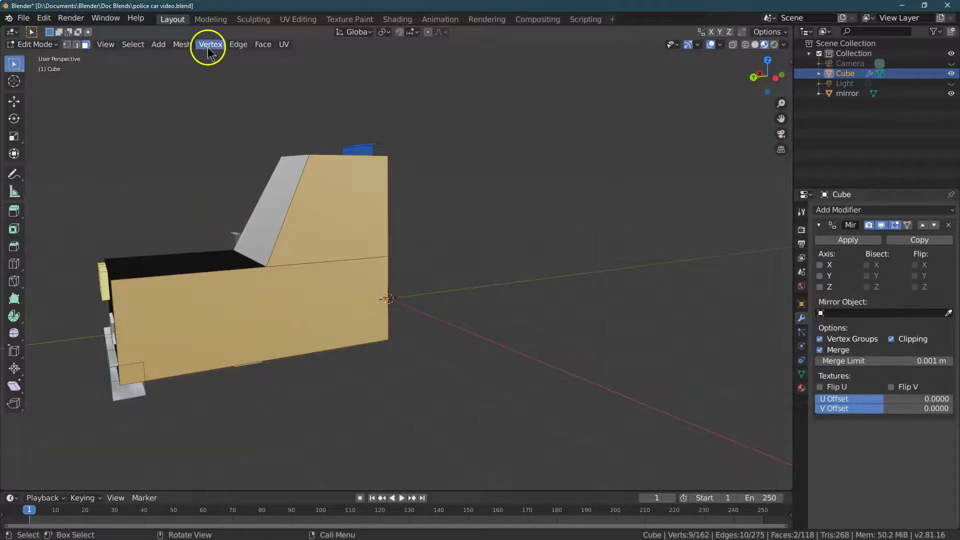
pyautogui.click(186, 44)
pyautogui.moveTo(237, 257)
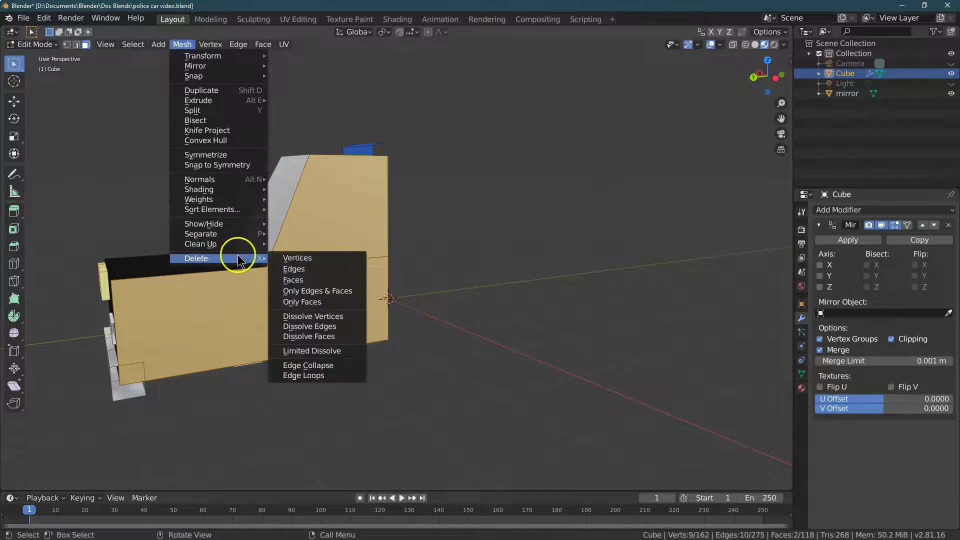
pyautogui.click(302, 281)
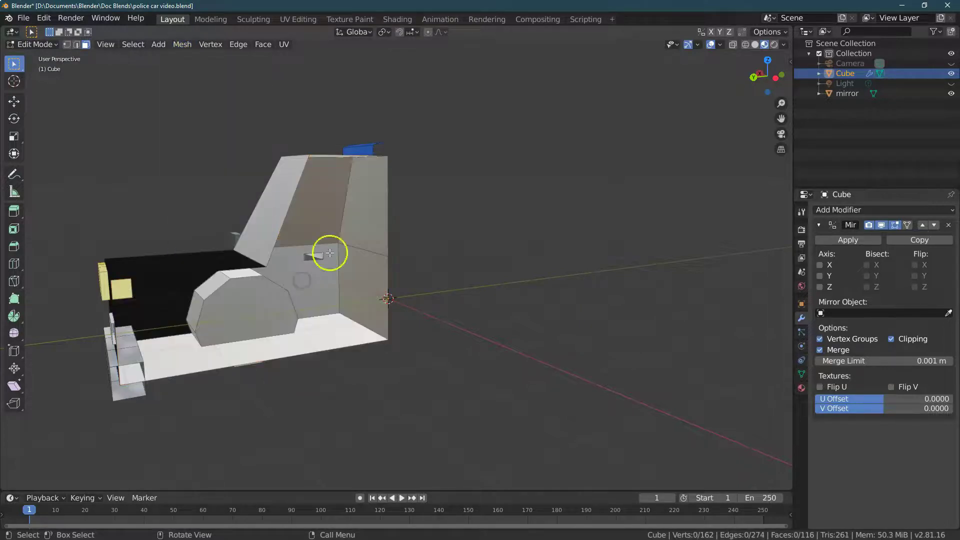
# Turn the Mirror modifier's X and Y axes back on
pyautogui.click(820, 265)
pyautogui.click(820, 276)
pyautogui.moveTo(764, 86); pyautogui.dragTo(558, 178)
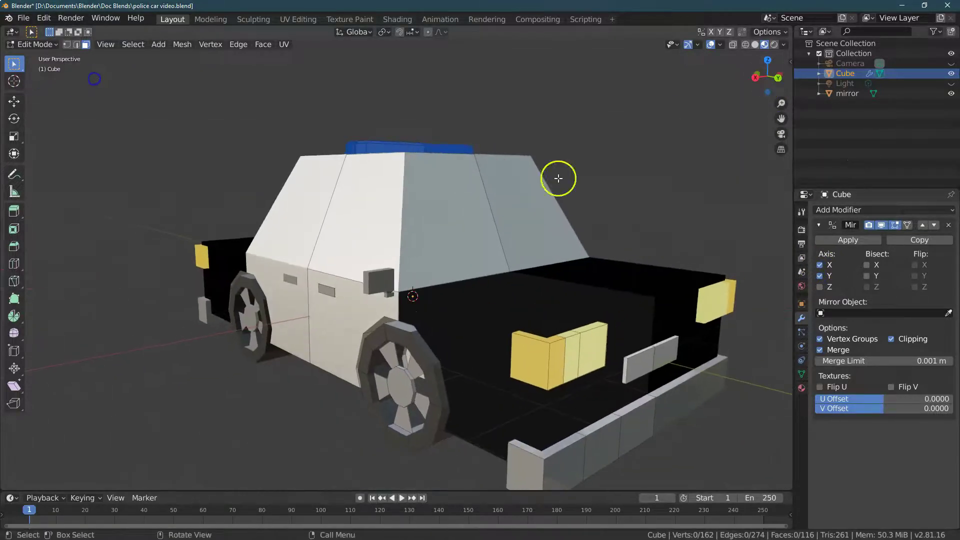
# Inset the windshield face with a thickness of 0.1 m and Boundary off
pyautogui.click(420, 244)
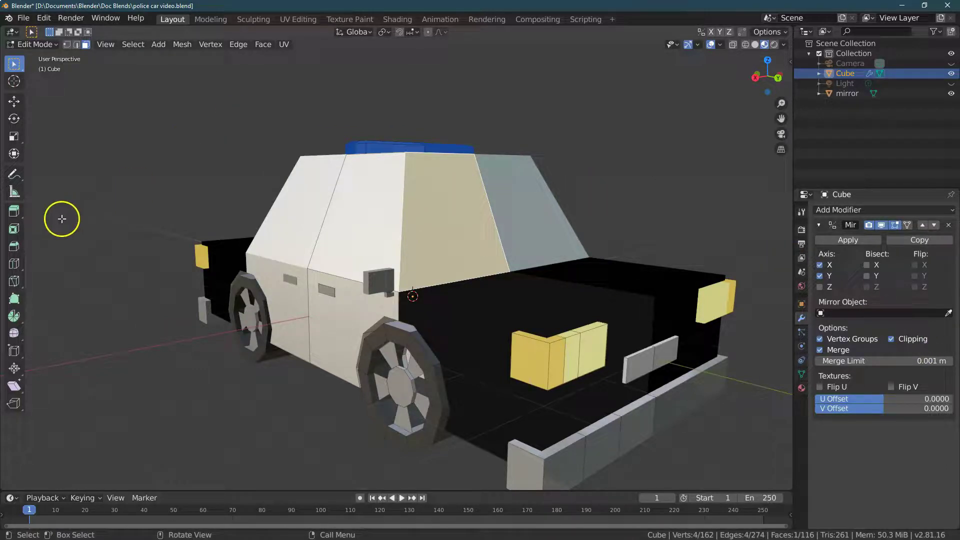
pyautogui.click(15, 227)
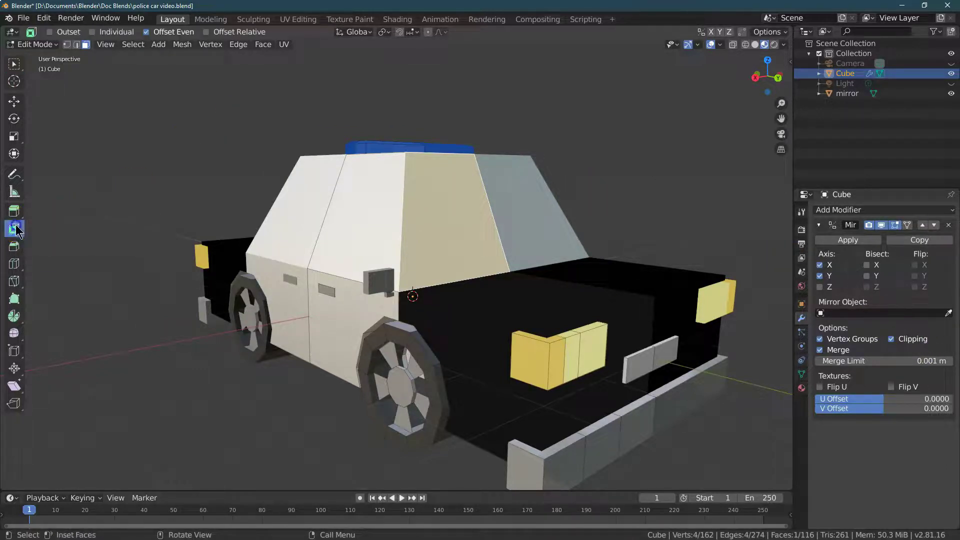
pyautogui.moveTo(128, 171); pyautogui.dragTo(144, 184)
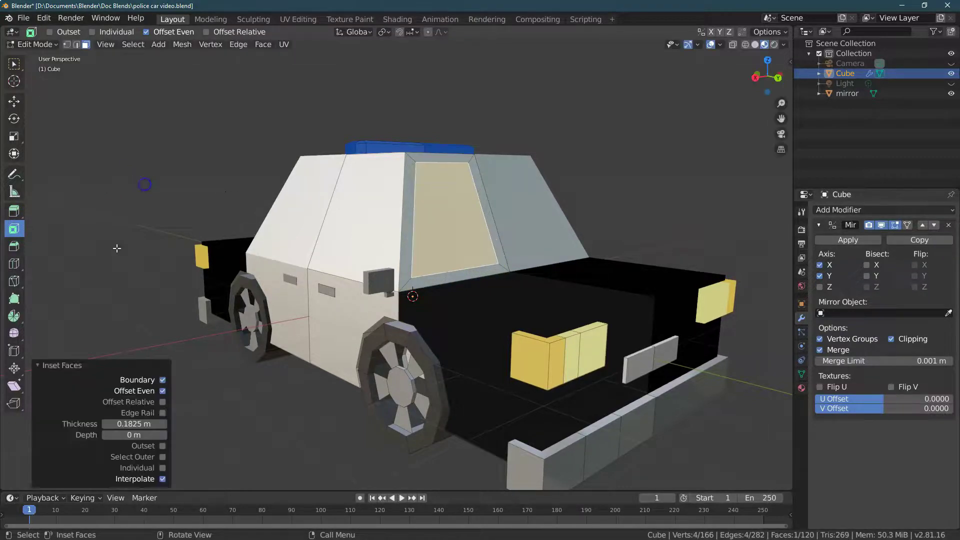
pyautogui.click(163, 380)
pyautogui.write('0.1')
pyautogui.press('Return')
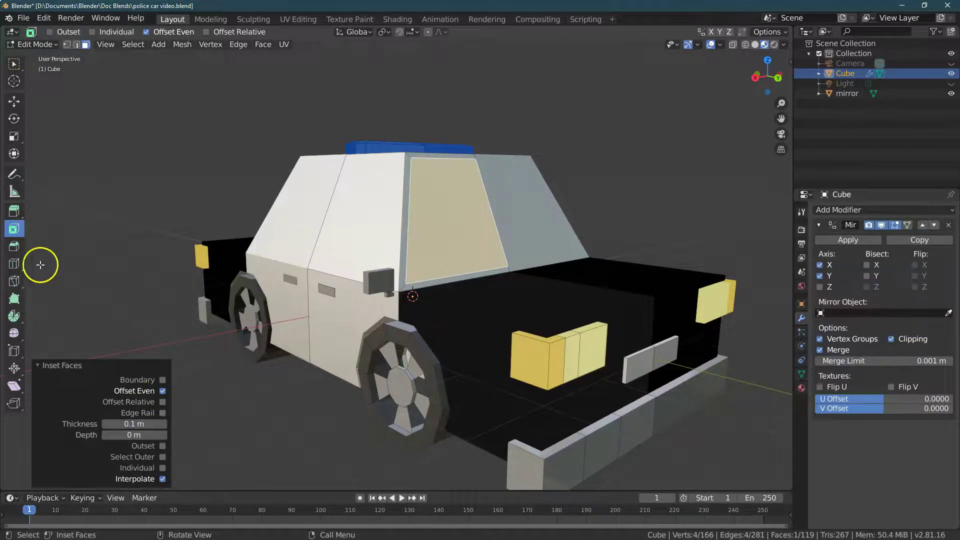
# Extrude the inset windshield face along its normals with an offset of 0.05 m
pyautogui.click(16, 212)
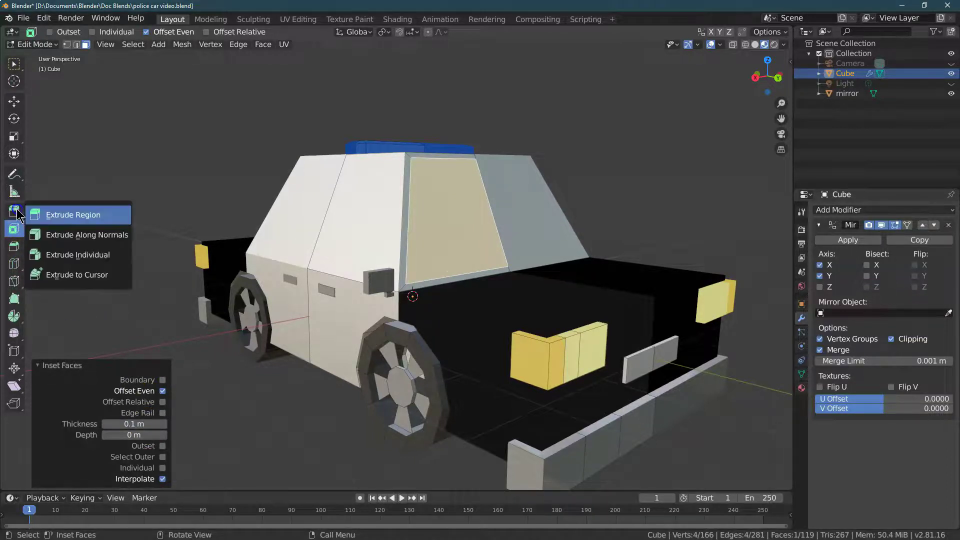
pyautogui.click(55, 234)
pyautogui.moveTo(109, 218); pyautogui.dragTo(118, 227)
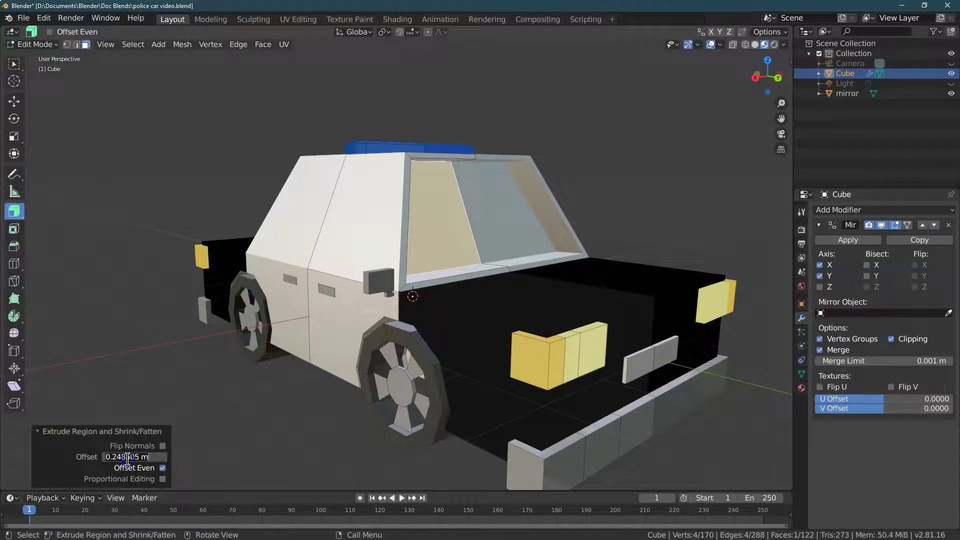
pyautogui.click(127, 458)
pyautogui.write('0.05')
pyautogui.press('Return')
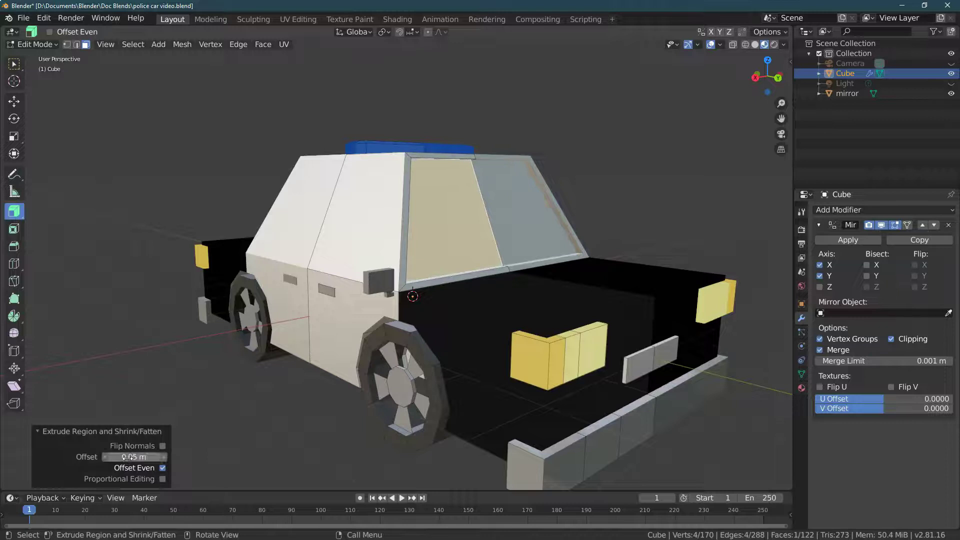
# Add a material slot using the existing window material and assign it to the recessed windshield face
pyautogui.click(801, 388)
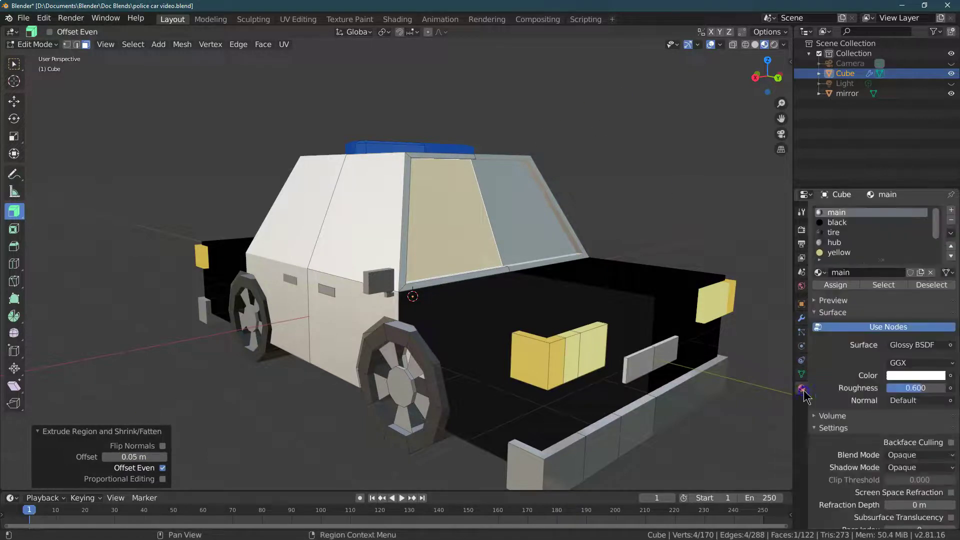
pyautogui.scroll(-3, 840, 243)
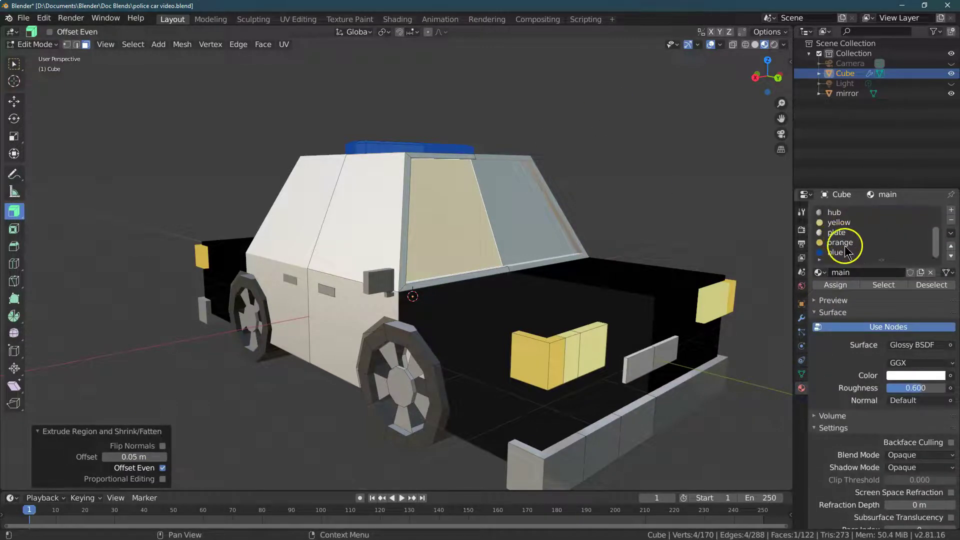
pyautogui.scroll(1, 845, 248)
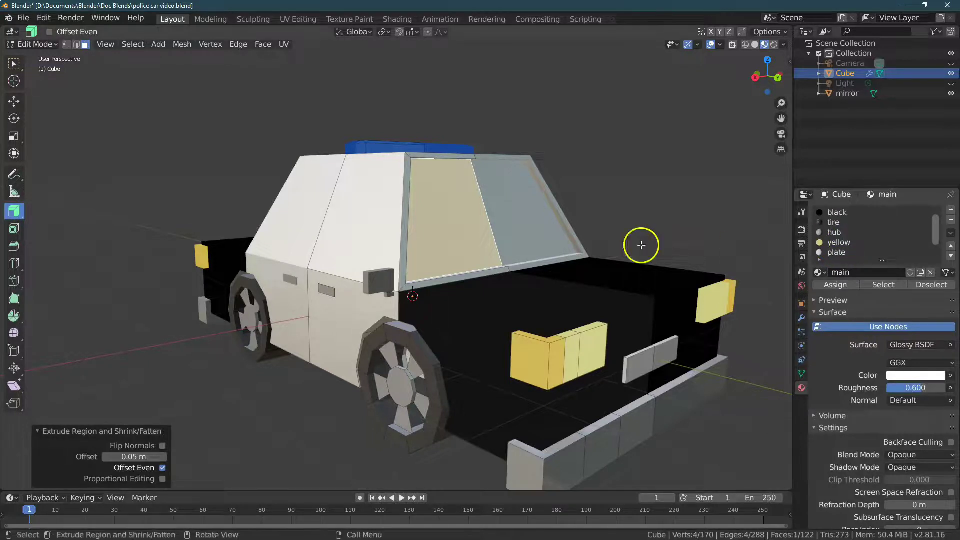
pyautogui.scroll(-2, 873, 218)
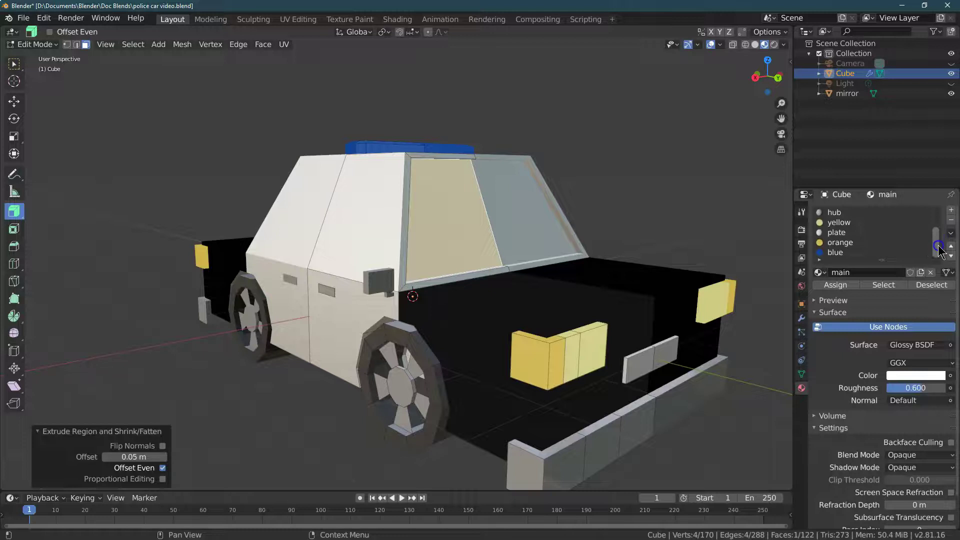
pyautogui.click(820, 260)
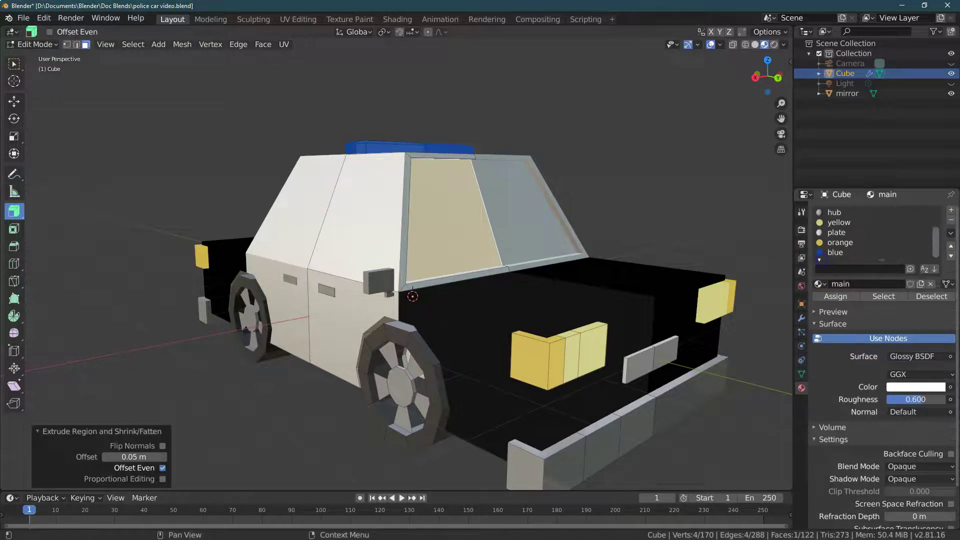
pyautogui.click(949, 210)
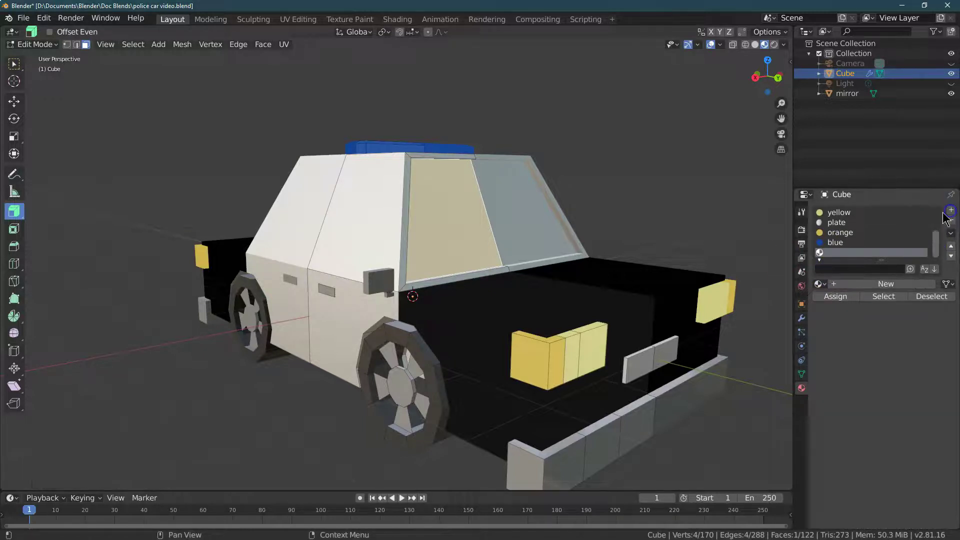
pyautogui.click(821, 284)
pyautogui.click(832, 367)
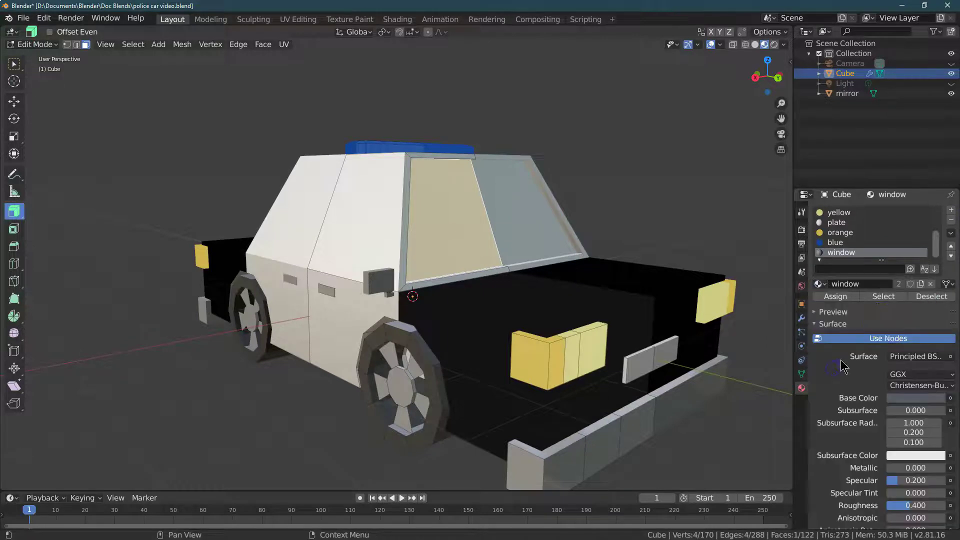
pyautogui.click(834, 296)
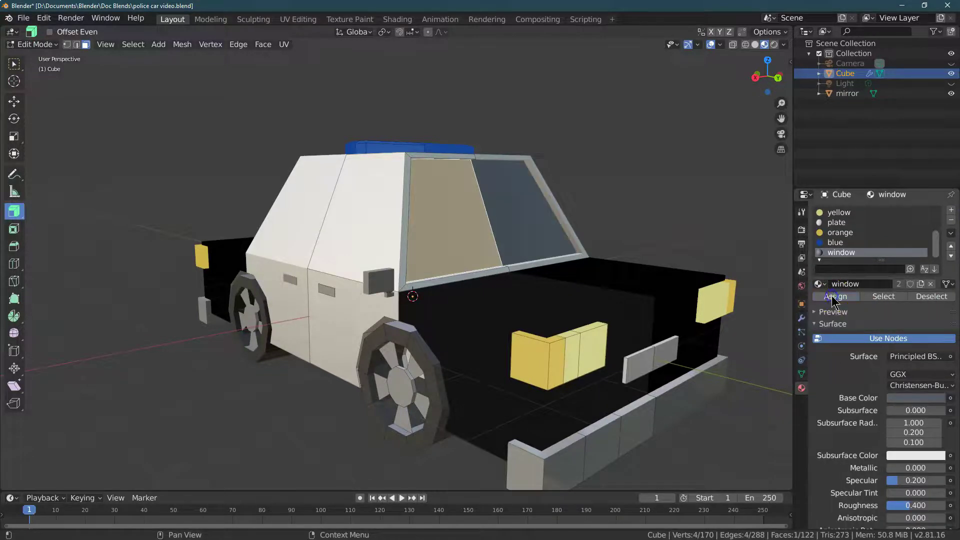
# Inset the upper side face above the front door with a thickness of 0.1 m
pyautogui.click(719, 176)
pyautogui.moveTo(780, 119); pyautogui.dragTo(54, 118)
pyautogui.moveTo(748, 81); pyautogui.dragTo(30, 89)
pyautogui.click(499, 220)
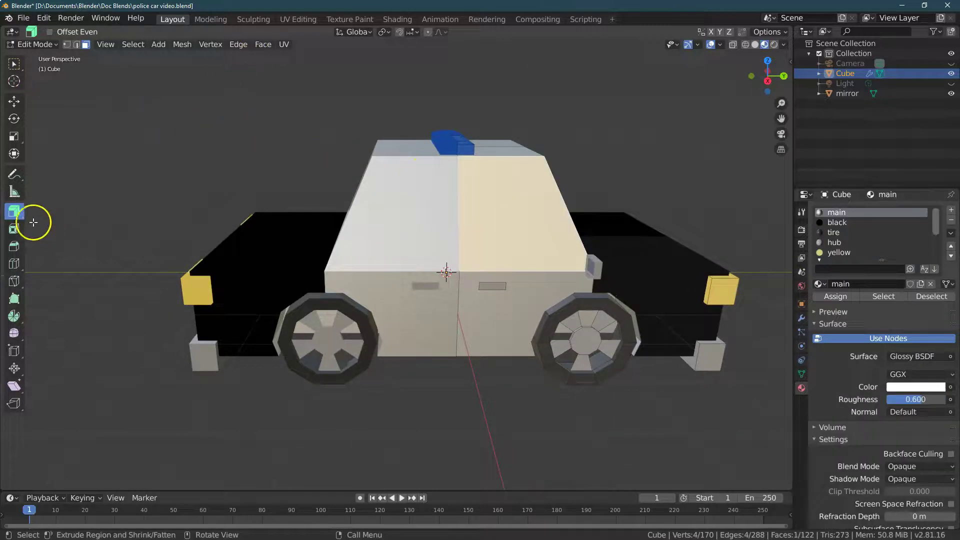
pyautogui.click(14, 229)
pyautogui.moveTo(95, 139); pyautogui.dragTo(108, 150)
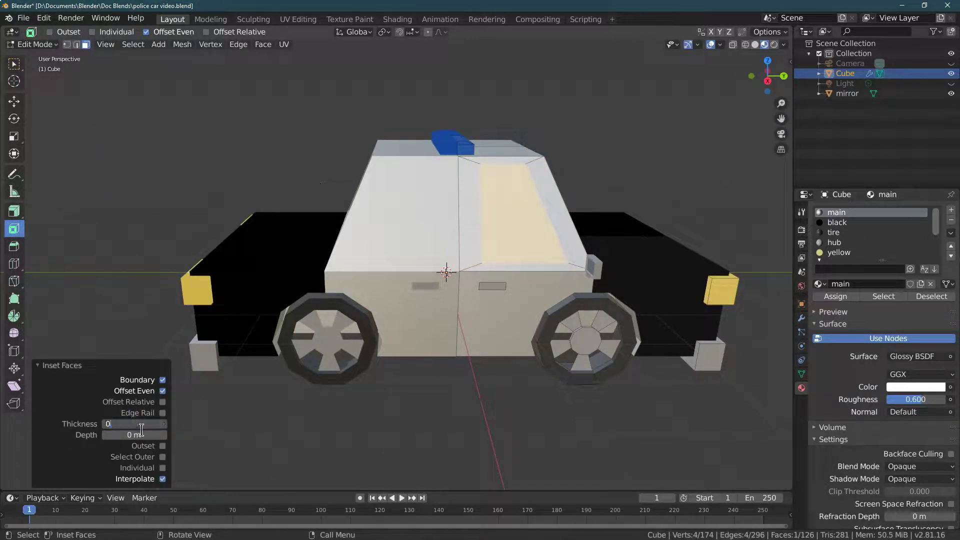
pyautogui.press('Return')
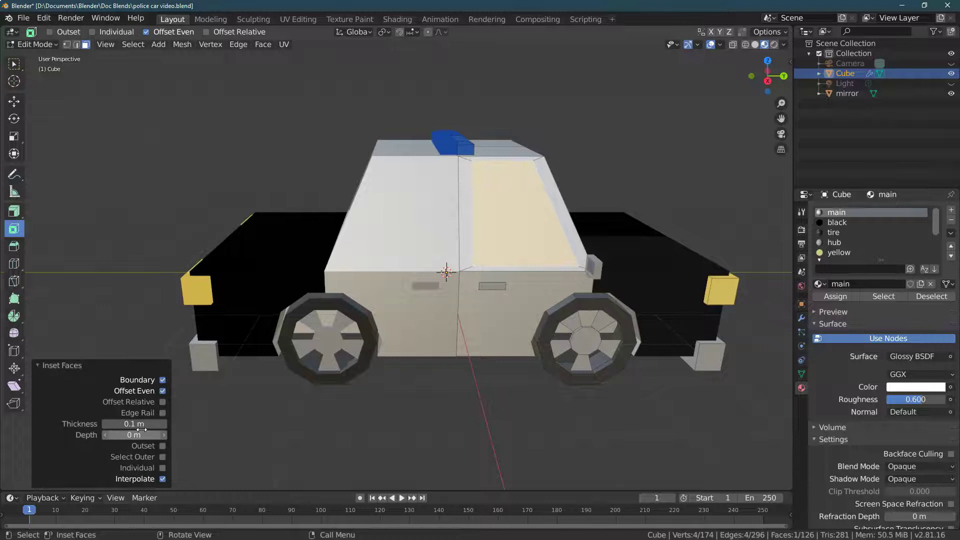
# Extrude the inset front side window face along its normals with an offset of 0.05 m
pyautogui.click(20, 214)
pyautogui.moveTo(126, 175); pyautogui.dragTo(129, 187)
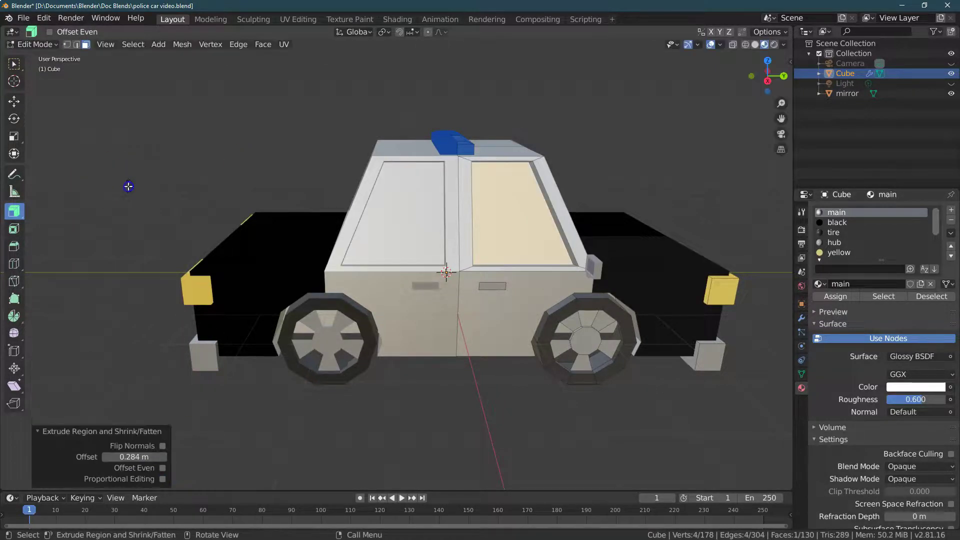
pyautogui.click(125, 457)
pyautogui.press('Return')
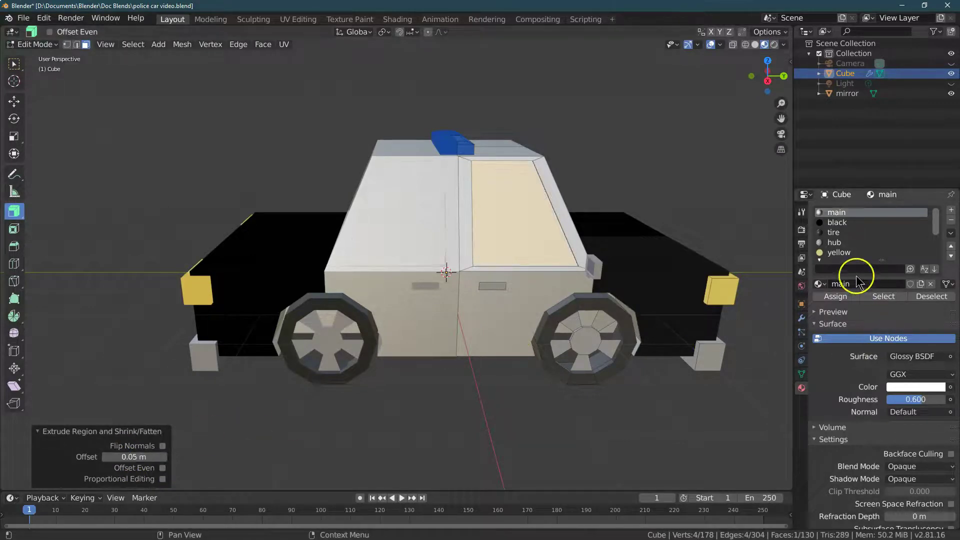
# Assign the window material to the recessed front side window face and clear the selection
pyautogui.scroll(-4, 853, 260)
pyautogui.click(853, 254)
pyautogui.click(836, 295)
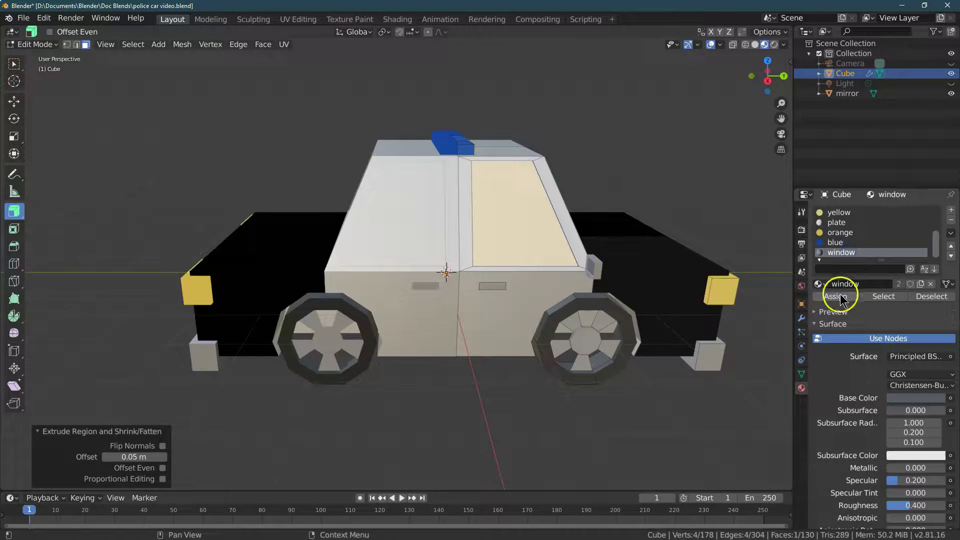
pyautogui.click(14, 64)
pyautogui.click(624, 136)
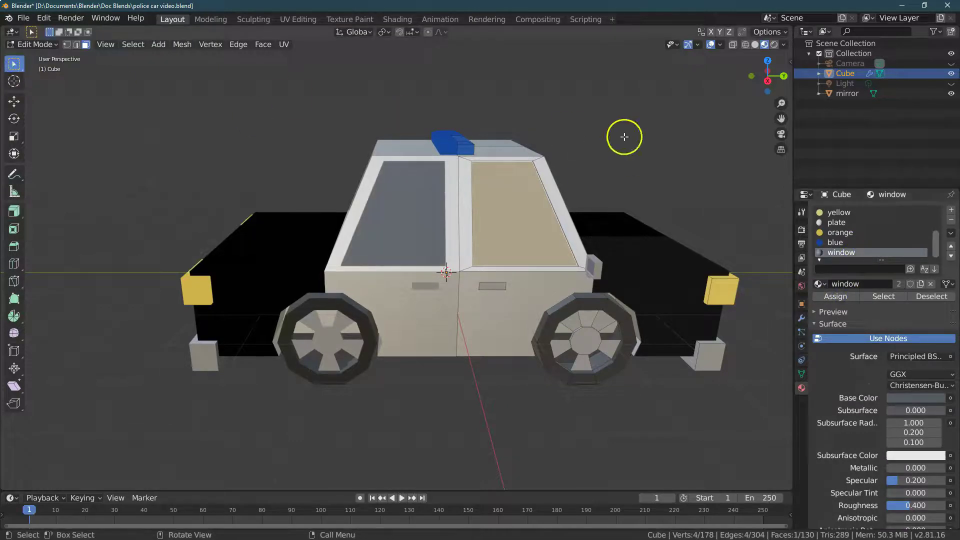
pyautogui.moveTo(781, 73); pyautogui.dragTo(760, 74)
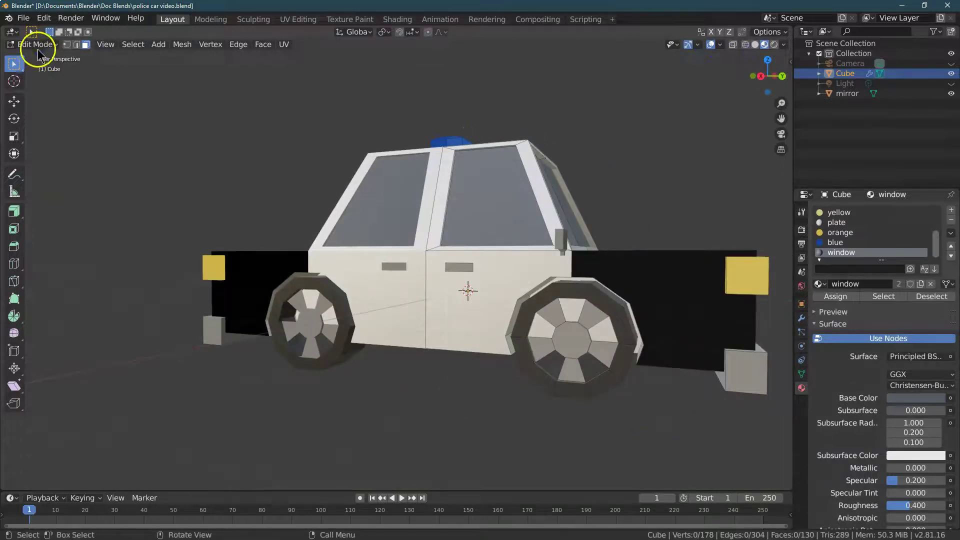
# Return to Object Mode, limit the car body's Mirror modifier to the Y axis, and apply it
pyautogui.click(36, 45)
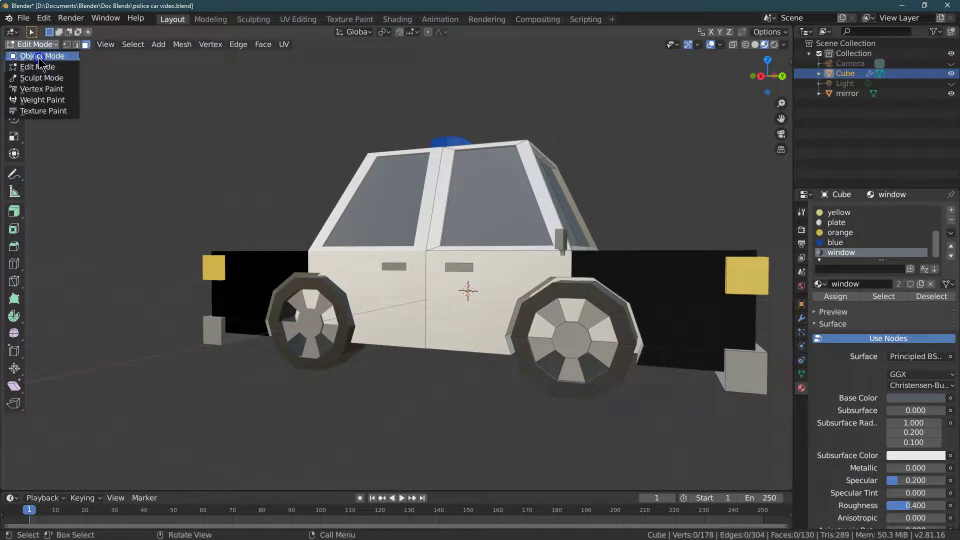
pyautogui.click(40, 56)
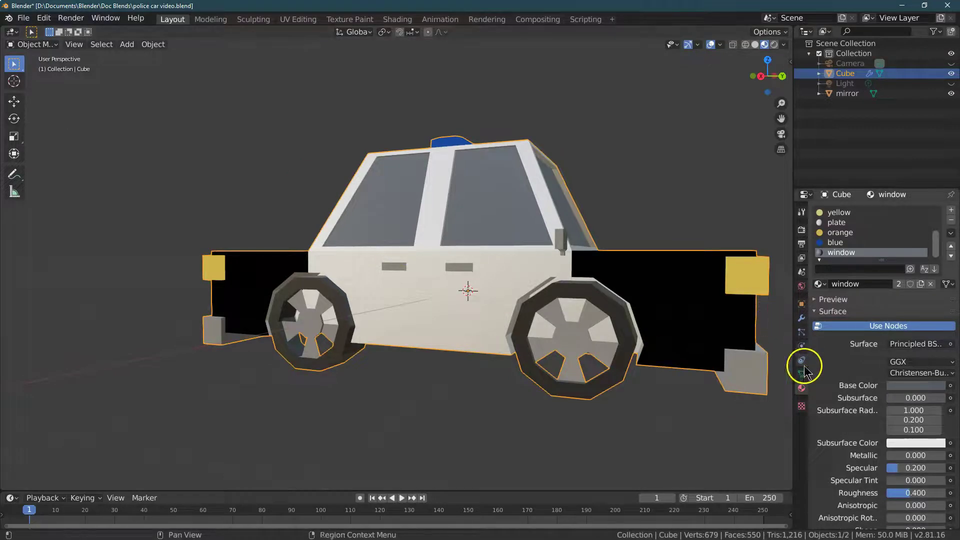
pyautogui.click(801, 319)
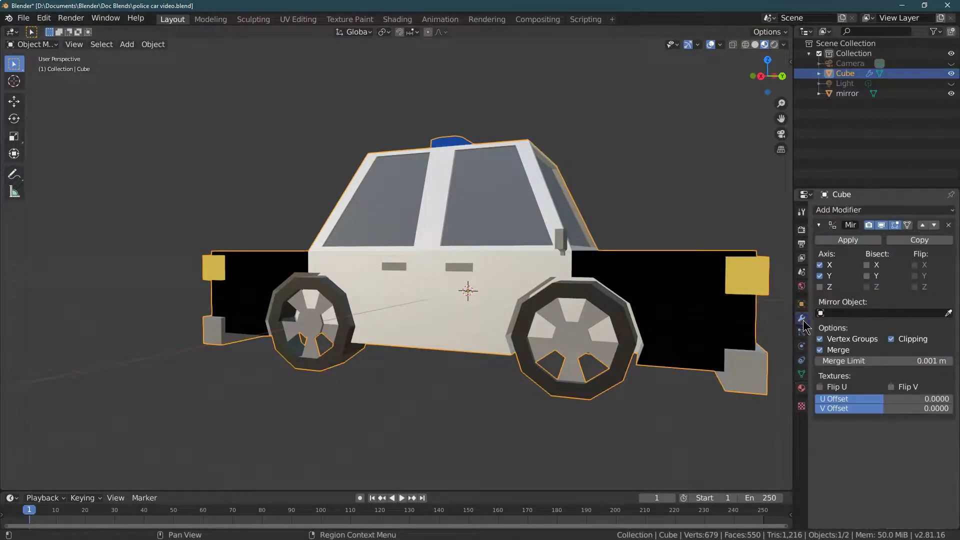
pyautogui.click(820, 275)
pyautogui.click(820, 276)
pyautogui.click(821, 265)
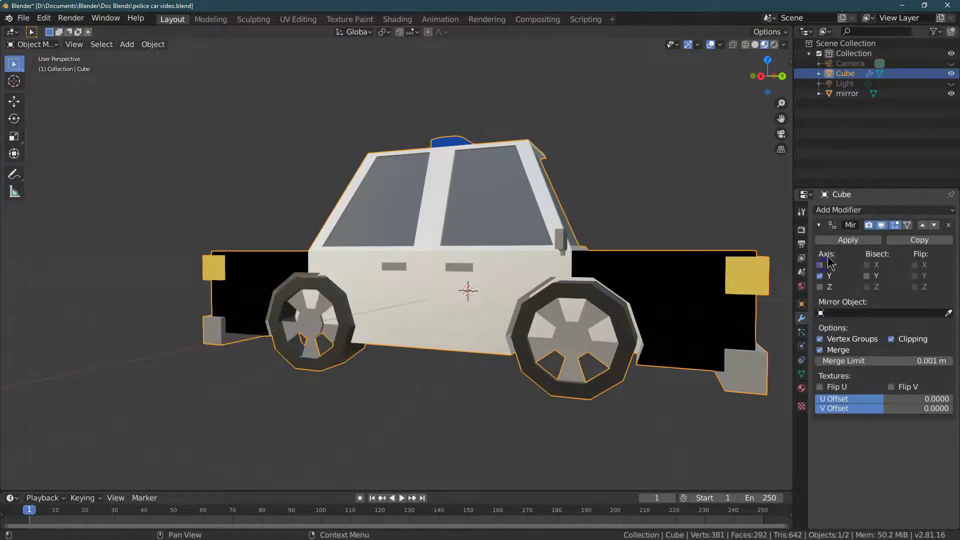
pyautogui.click(834, 240)
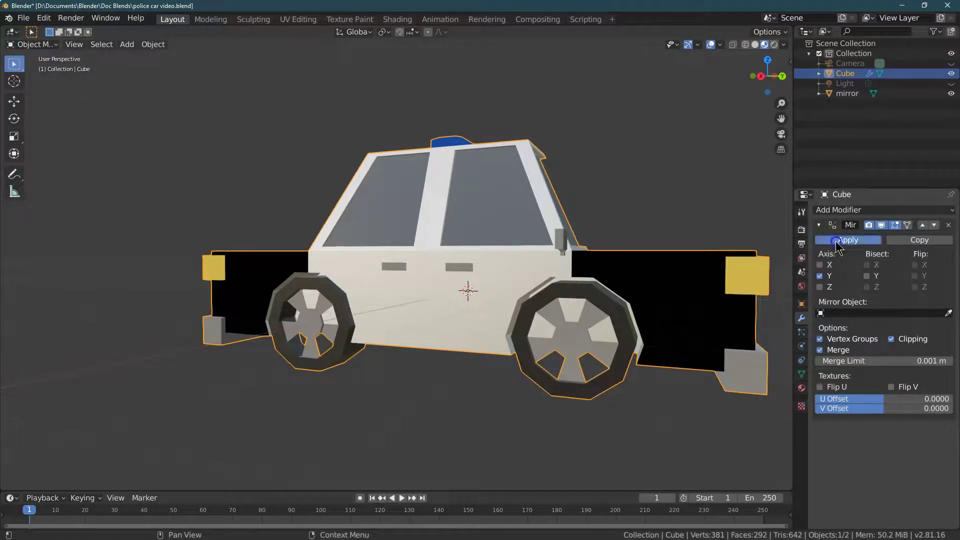
# Add a new Mirror modifier on the X axis to the car body
pyautogui.click(836, 210)
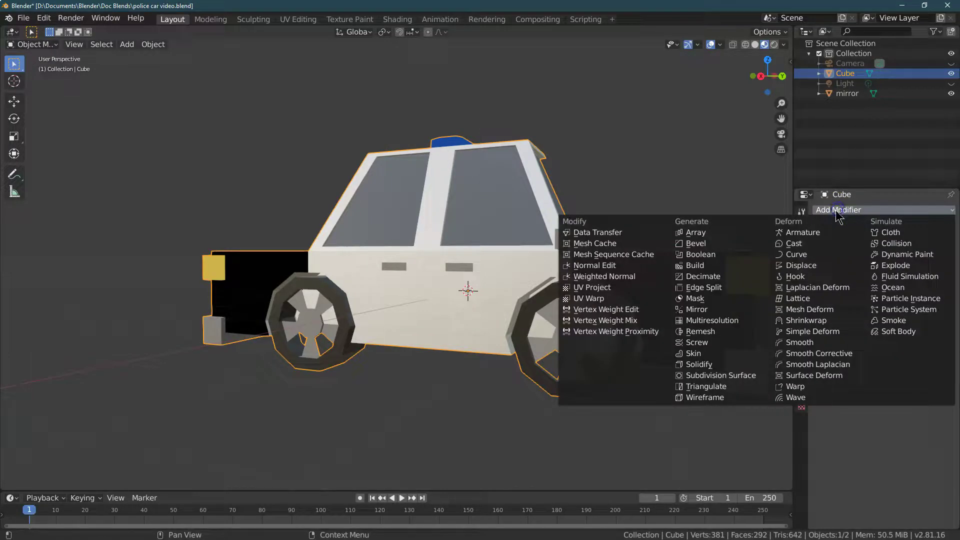
pyautogui.click(697, 309)
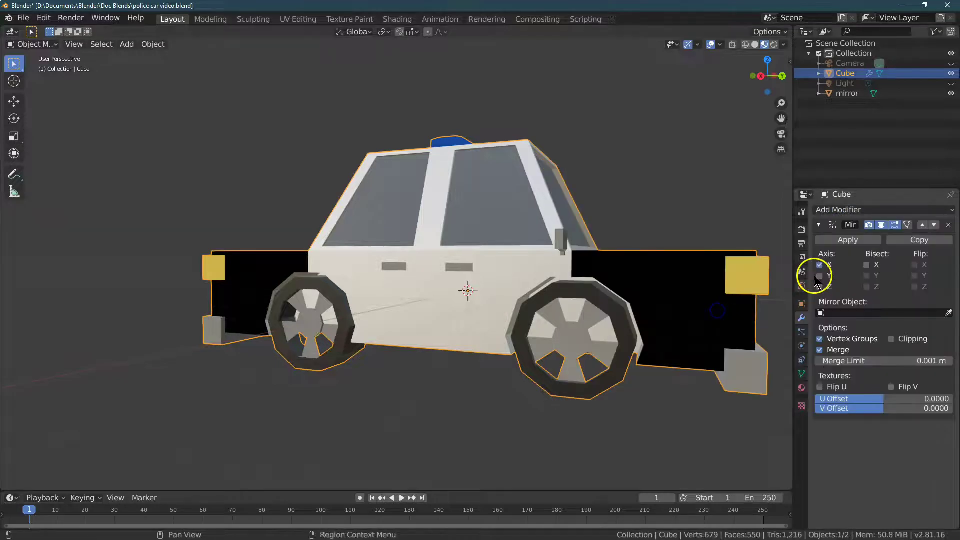
pyautogui.moveTo(778, 100)
pyautogui.mouseDown()
pyautogui.moveTo(783, 83)
pyautogui.moveTo(740, 95)
pyautogui.moveTo(783, 100)
pyautogui.moveTo(770, 114)
pyautogui.mouseUp()
pyautogui.moveTo(773, 79); pyautogui.dragTo(756, 81)
pyautogui.moveTo(3, 73); pyautogui.dragTo(2, 72)
pyautogui.moveTo(781, 118)
pyautogui.mouseDown()
pyautogui.moveTo(723, 127)
pyautogui.moveTo(782, 102)
pyautogui.moveTo(788, 75)
pyautogui.moveTo(771, 112)
pyautogui.mouseUp()
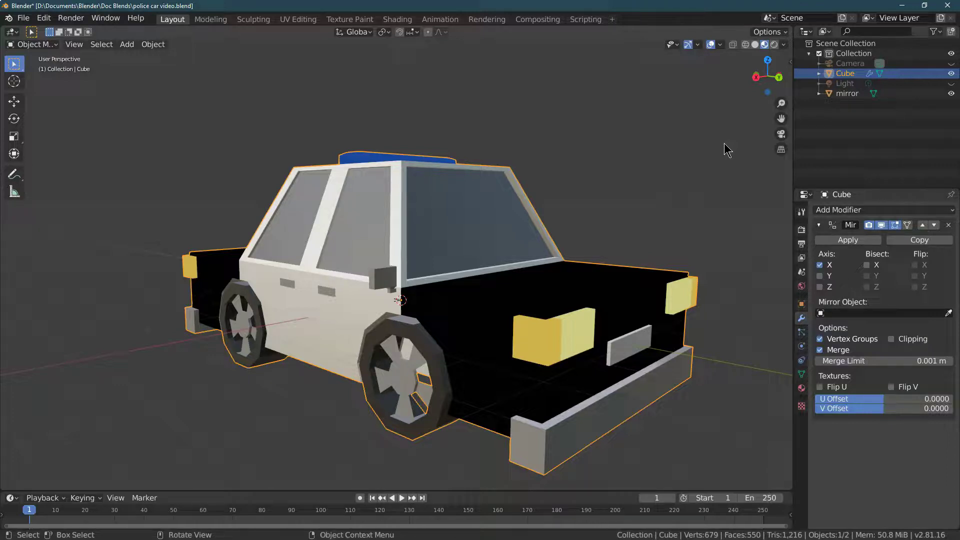
pyautogui.moveTo(767, 80); pyautogui.dragTo(735, 84)
pyautogui.click(385, 346)
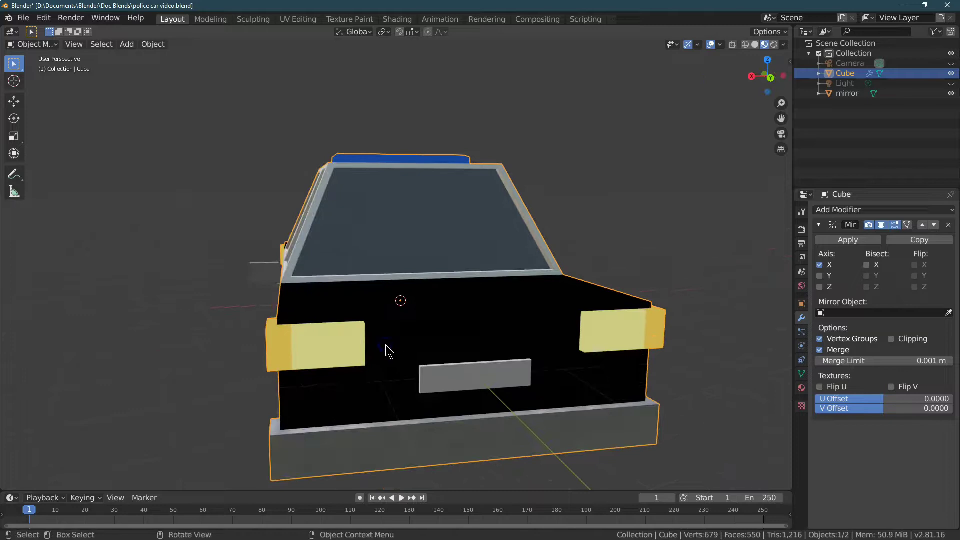
# Enter Edit Mode on the car body and switch the viewport to solid shading
pyautogui.click(35, 44)
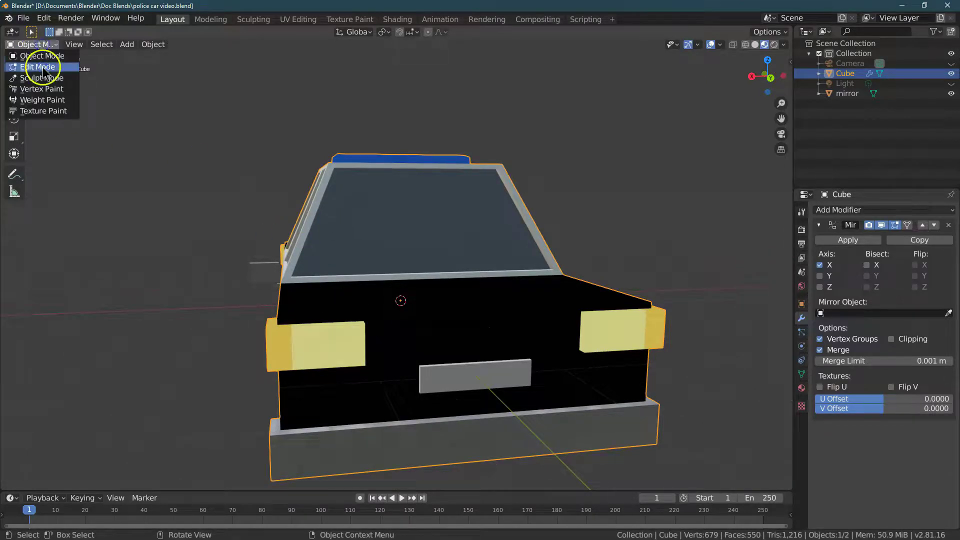
pyautogui.click(43, 69)
pyautogui.moveTo(756, 77)
pyautogui.mouseDown()
pyautogui.moveTo(800, 70)
pyautogui.moveTo(755, 63)
pyautogui.mouseUp()
pyautogui.click(754, 46)
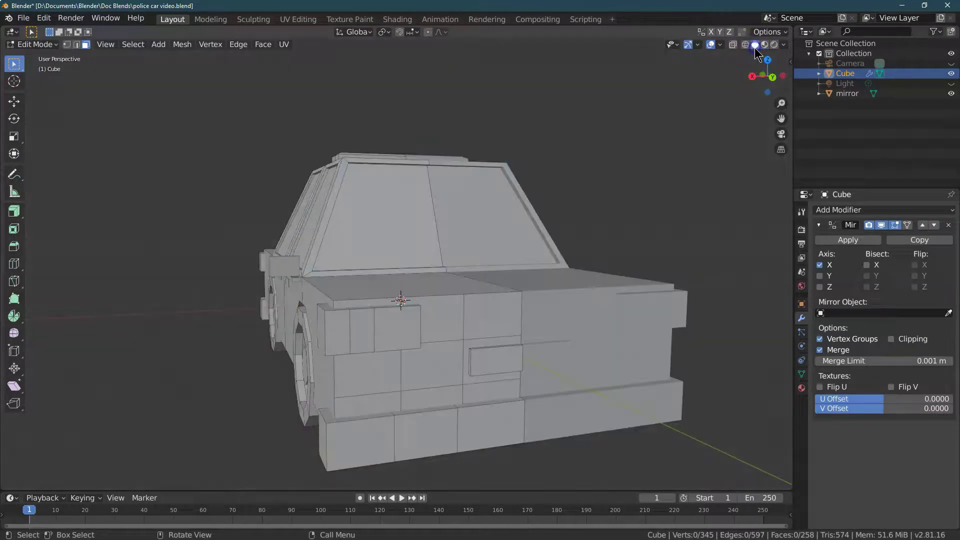
# Subdivide the three stacked front faces between the headlight and the licence plate with 2 cuts
pyautogui.click(431, 305)
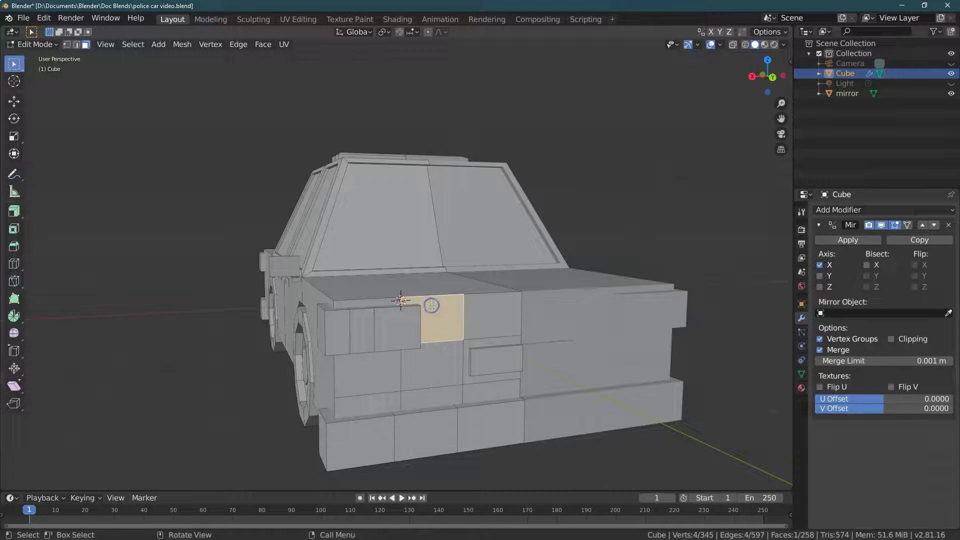
pyautogui.click(459, 396)
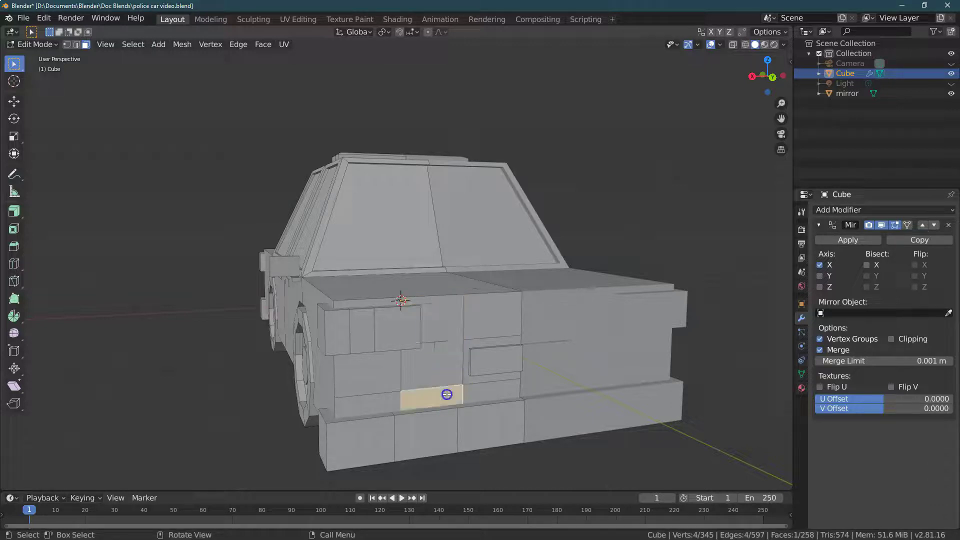
pyautogui.keyDown('shift'); pyautogui.click(454, 360); pyautogui.keyUp('shift')
pyautogui.keyDown('shift'); pyautogui.click(466, 320); pyautogui.keyUp('shift')
pyautogui.keyDown('shift'); pyautogui.click(476, 311); pyautogui.keyUp('shift')
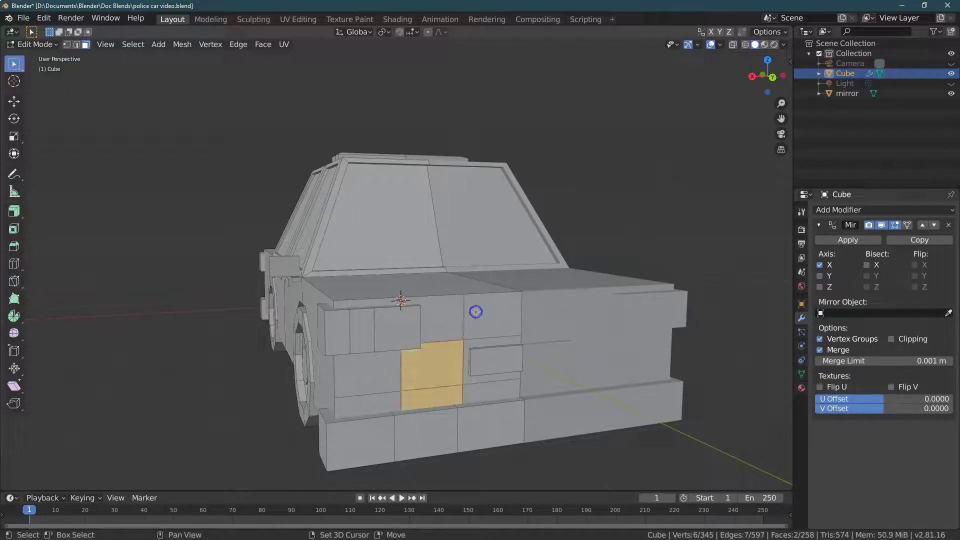
pyautogui.keyDown('shift'); pyautogui.click(450, 315); pyautogui.keyUp('shift')
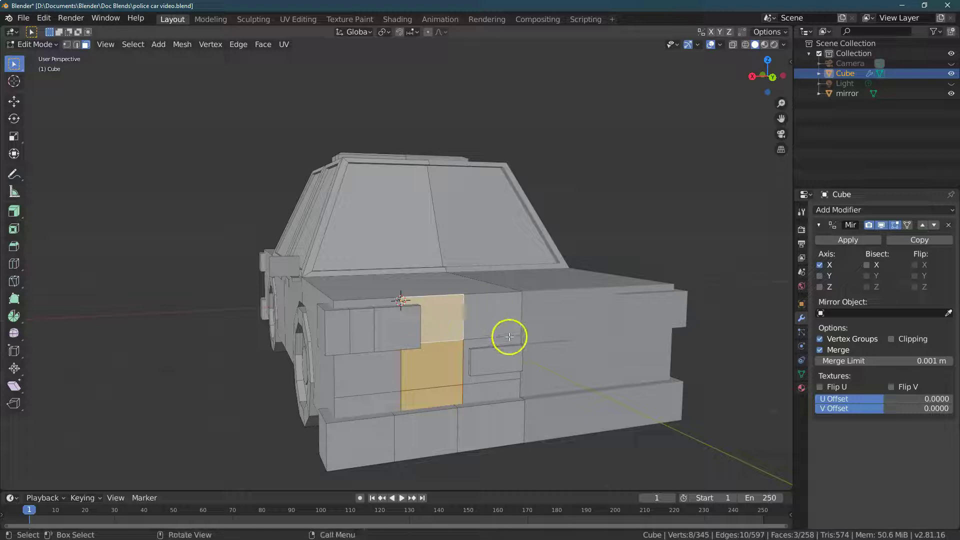
pyautogui.click(231, 46)
pyautogui.click(250, 90)
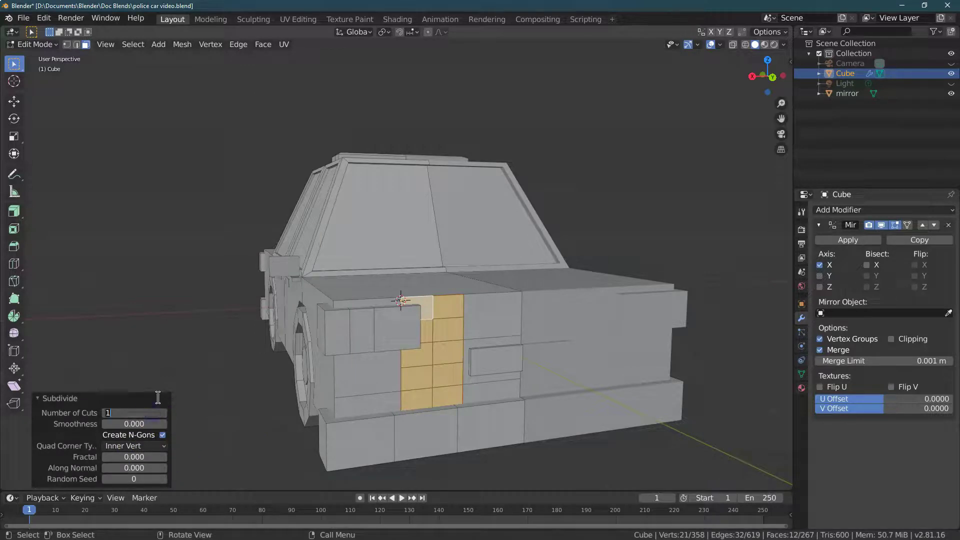
pyautogui.press('Return')
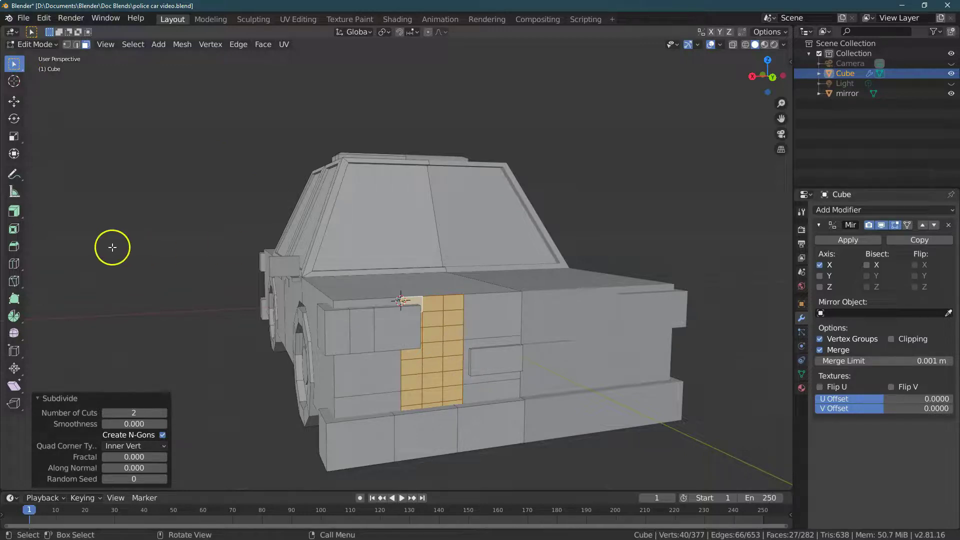
pyautogui.click(213, 293)
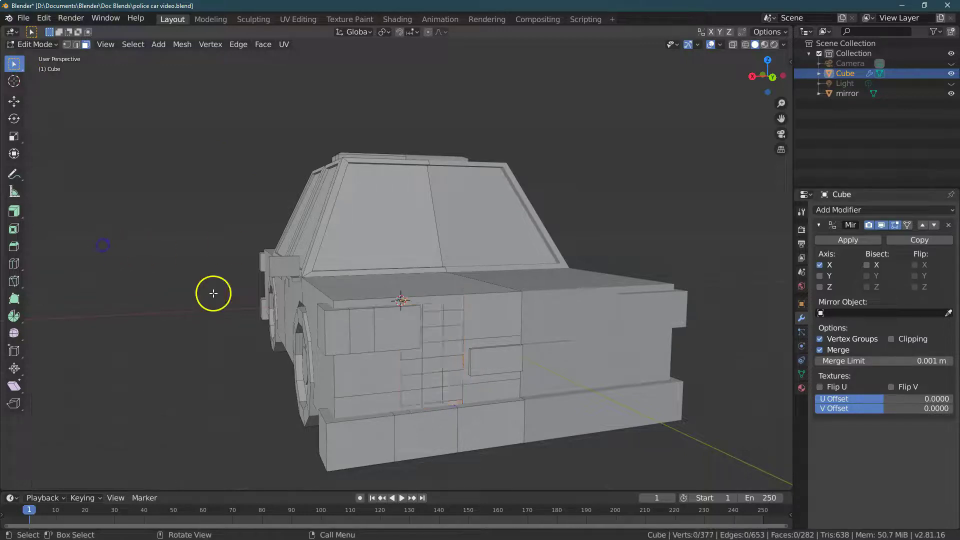
# Extrude the middle column of the subdivided front faces outward by 0.3 m
pyautogui.click(773, 76)
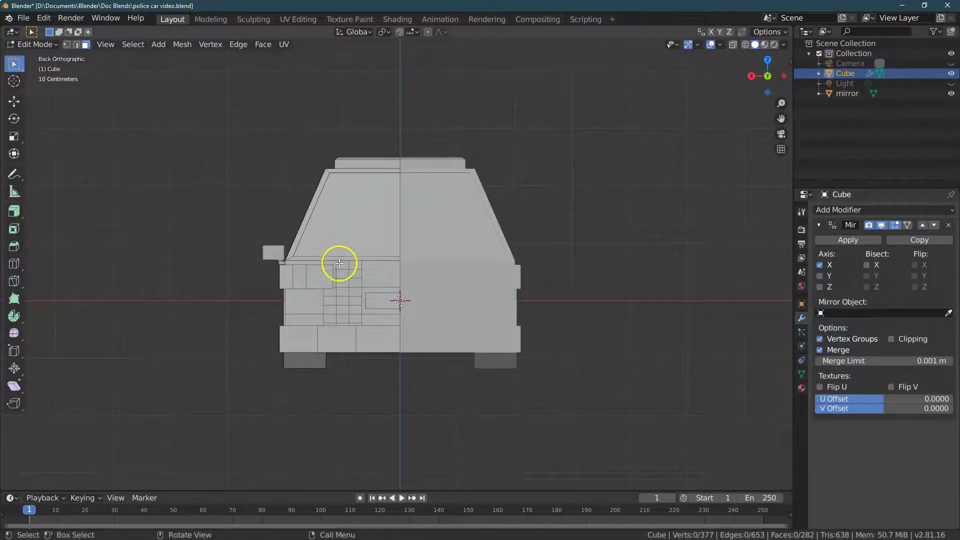
pyautogui.press('c')
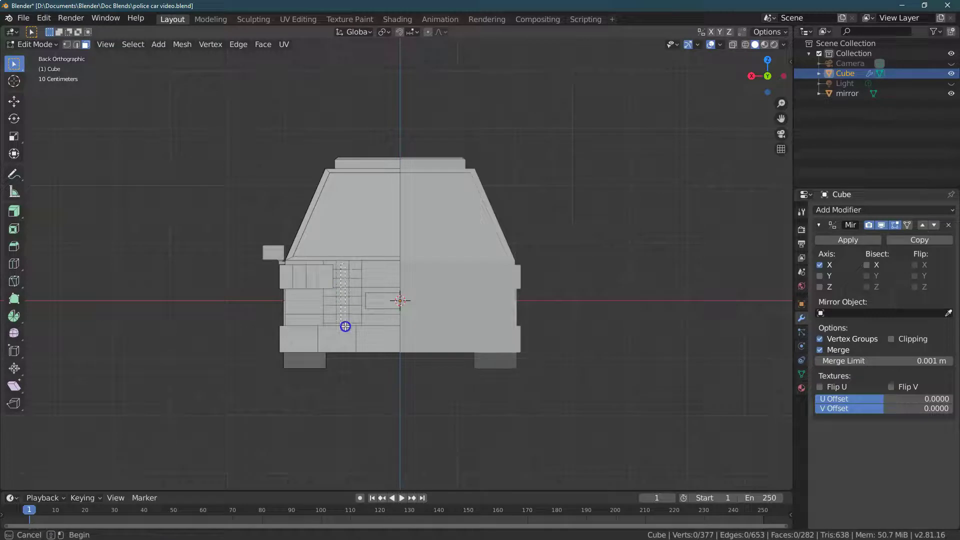
pyautogui.moveTo(345, 324); pyautogui.dragTo(344, 265)
pyautogui.rightClick(343, 326)
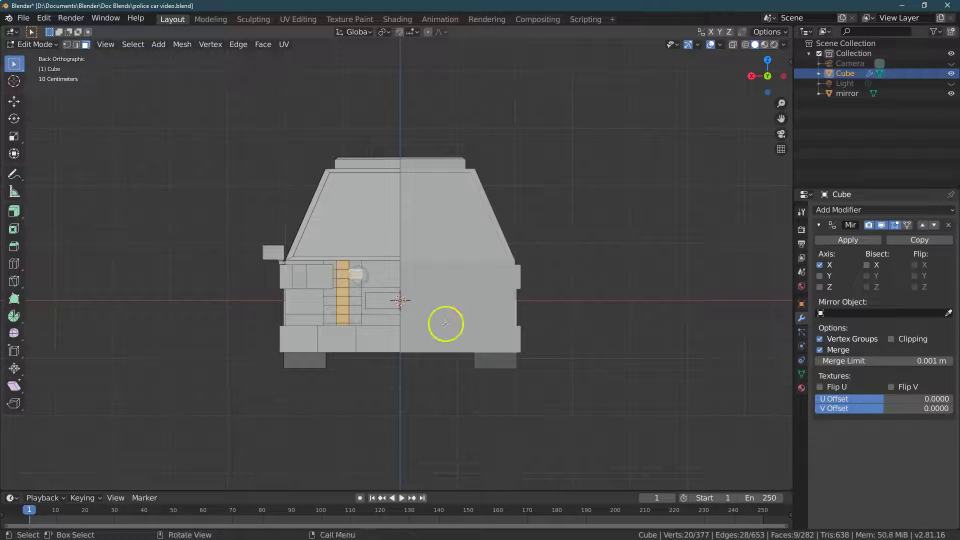
pyautogui.moveTo(751, 78); pyautogui.dragTo(705, 97)
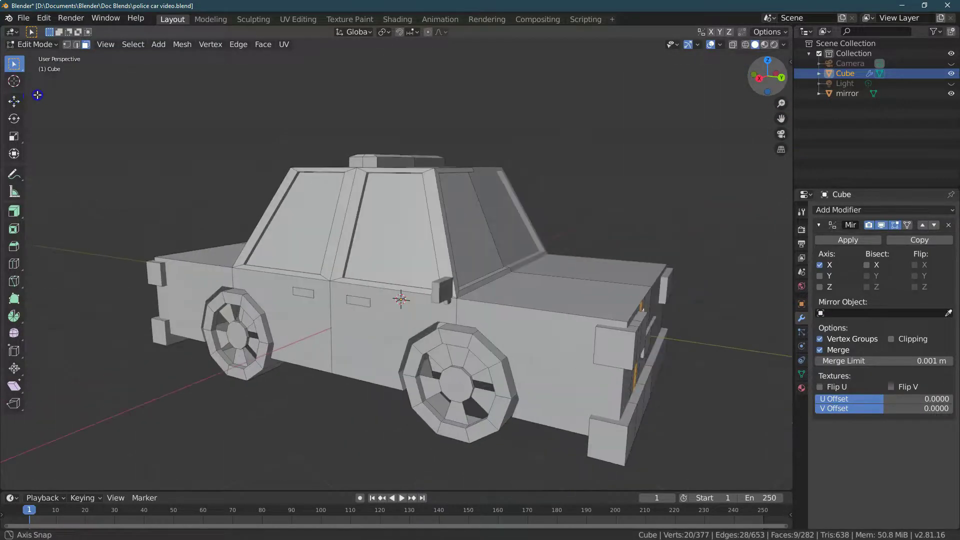
pyautogui.click(15, 216)
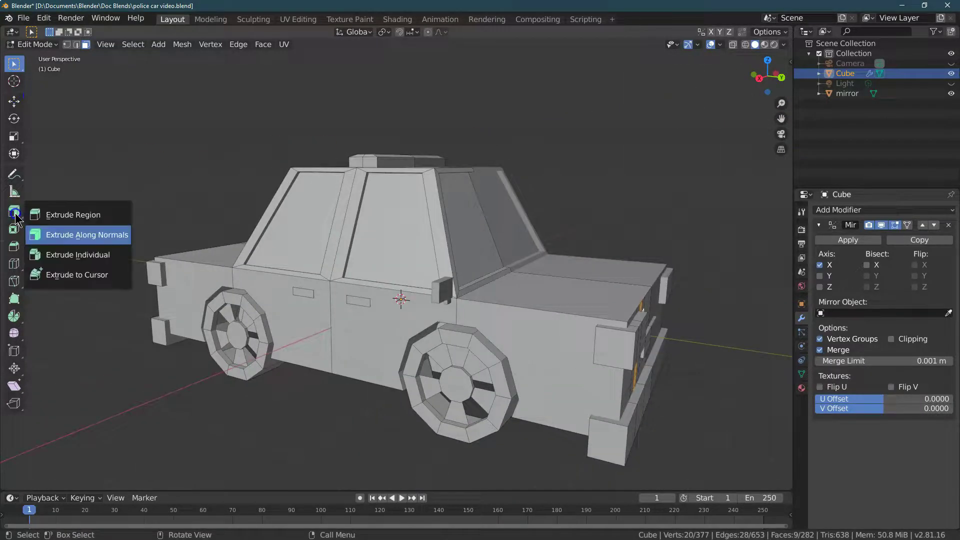
pyautogui.click(50, 215)
pyautogui.moveTo(704, 359); pyautogui.dragTo(722, 360)
pyautogui.doubleClick(145, 457)
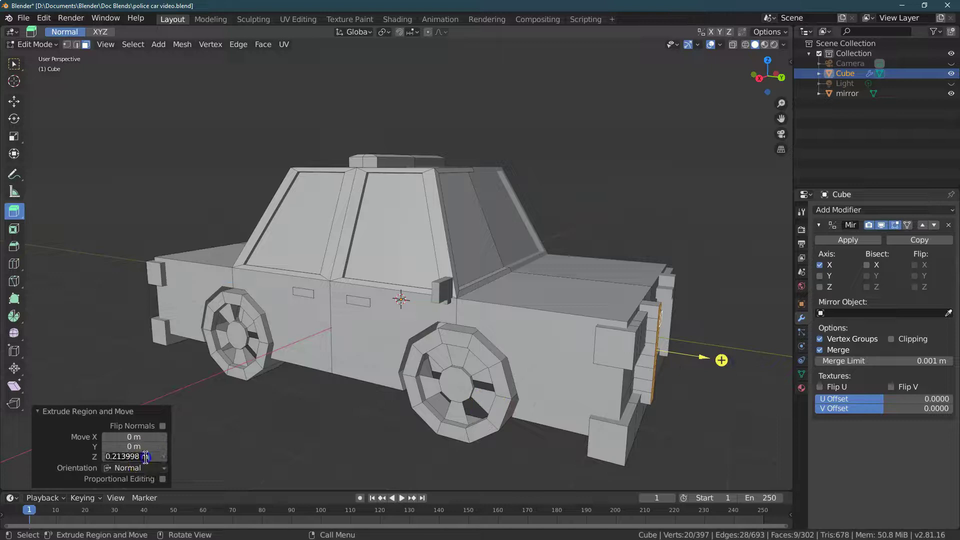
pyautogui.write('.3')
pyautogui.press('Return')
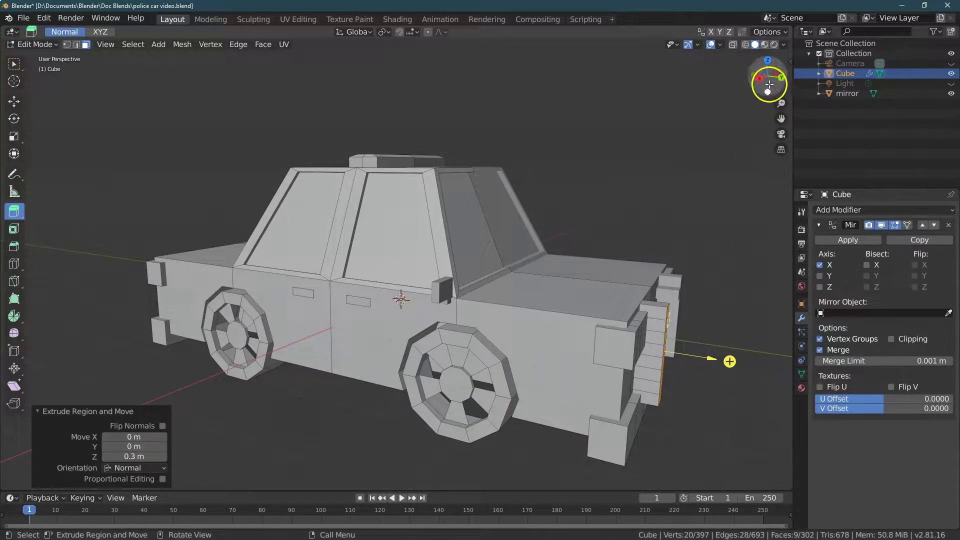
# Assign the tire material to the extruded front bar, growing the face selection to include its sides
pyautogui.moveTo(759, 79); pyautogui.dragTo(730, 67)
pyautogui.moveTo(767, 76); pyautogui.dragTo(767, 71)
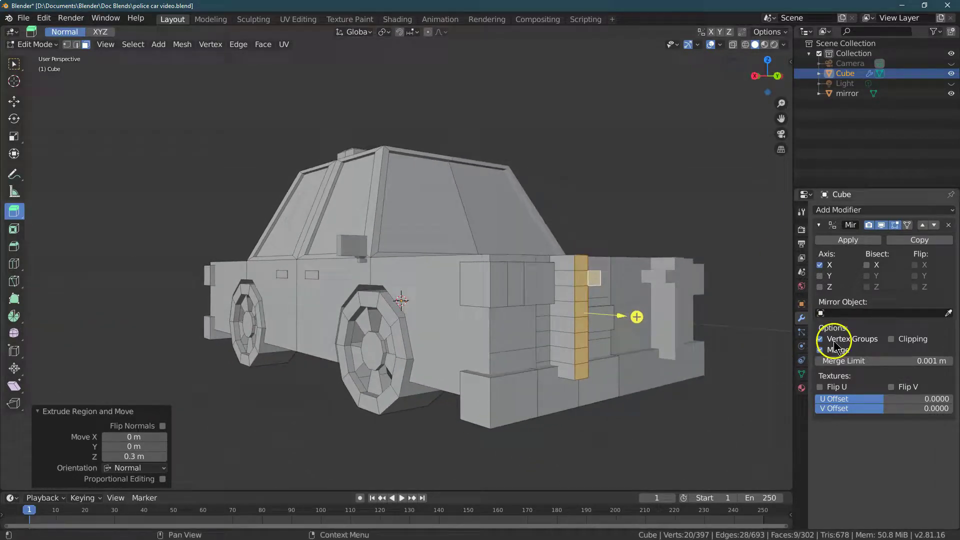
pyautogui.click(801, 388)
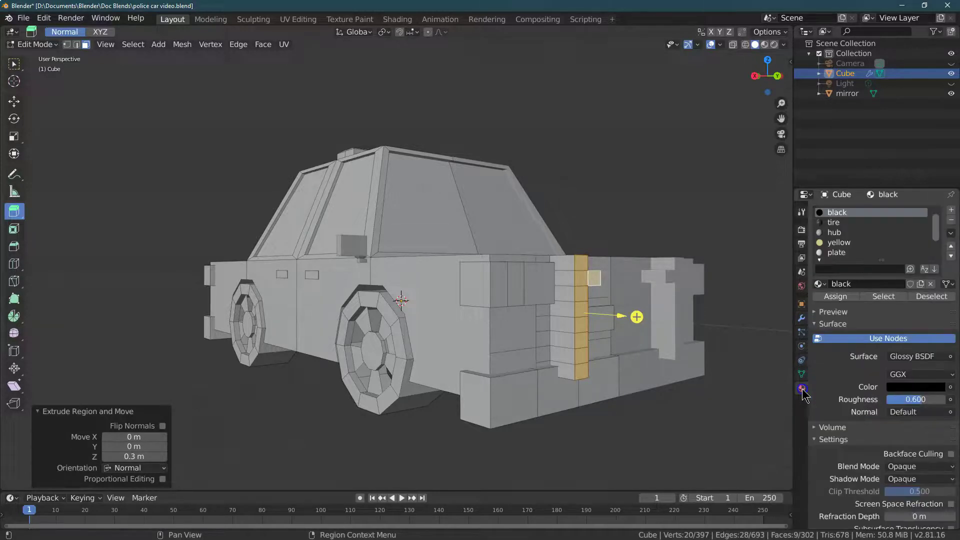
pyautogui.click(834, 222)
pyautogui.click(848, 298)
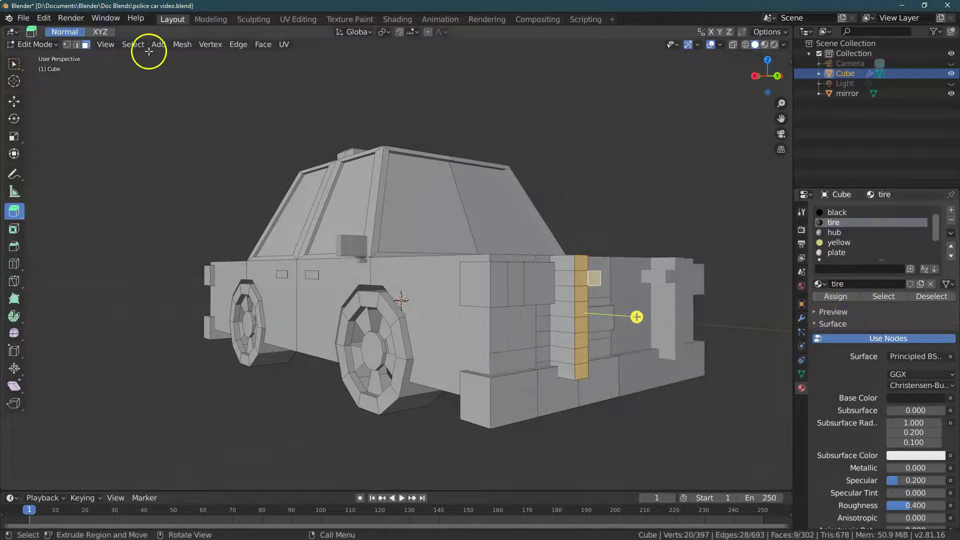
pyautogui.click(188, 45)
pyautogui.moveTo(133, 45)
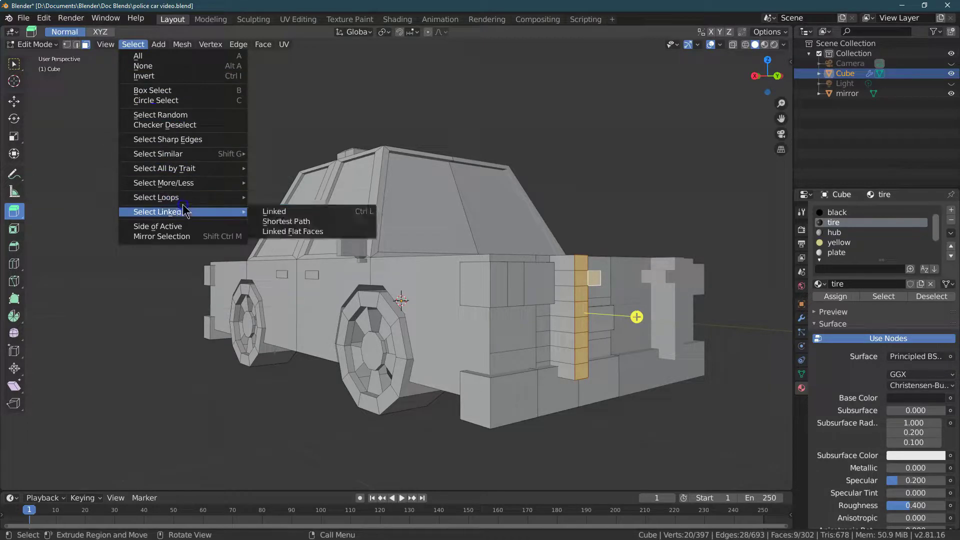
pyautogui.moveTo(193, 183)
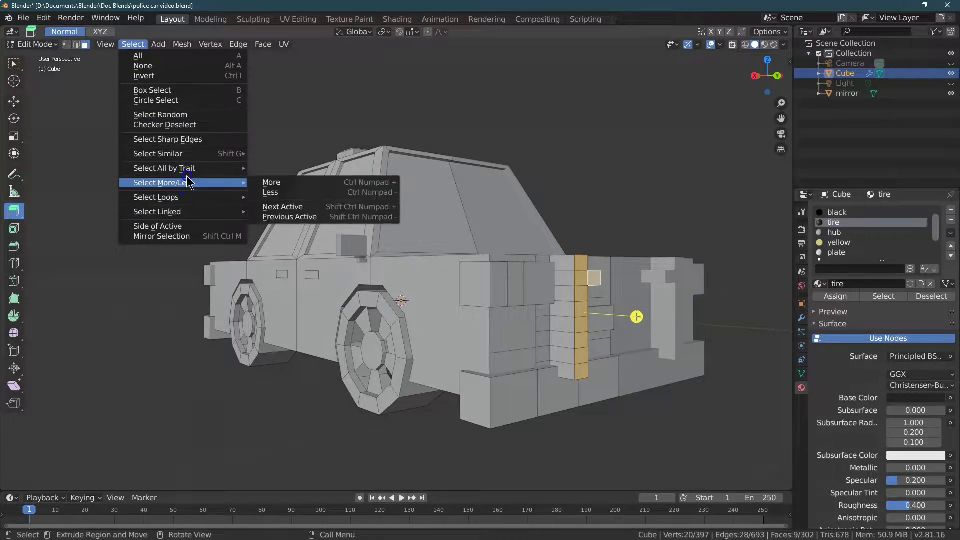
pyautogui.click(262, 183)
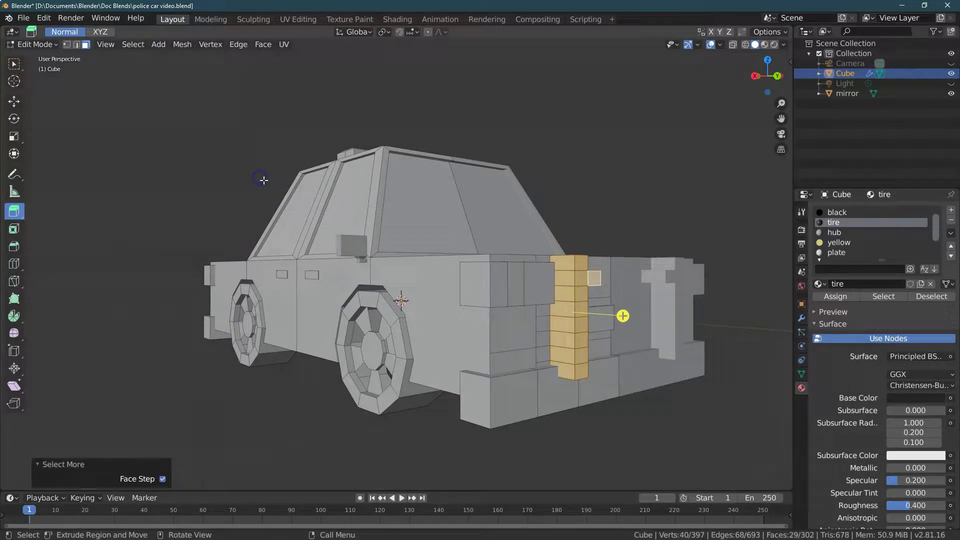
pyautogui.click(836, 296)
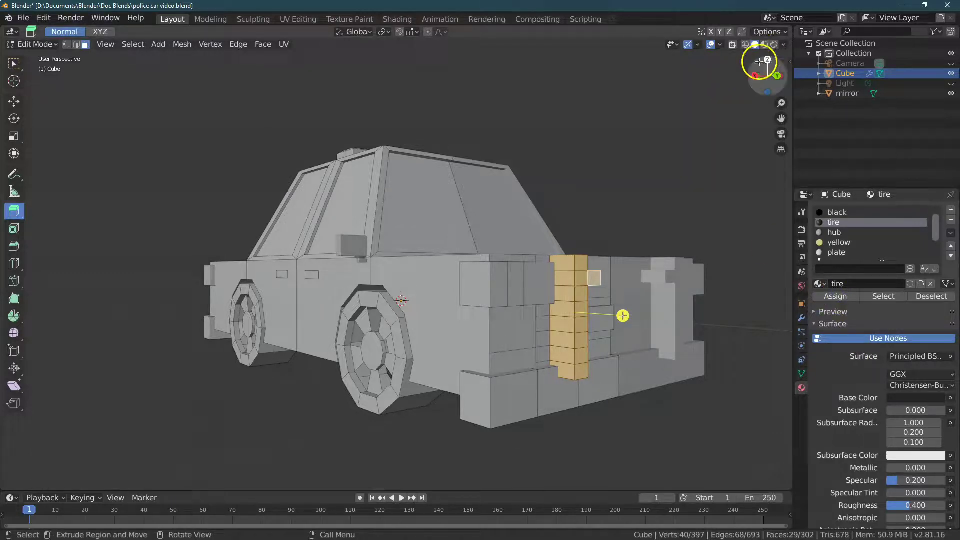
# Extrude the inner end face of the short stub near the front post's upper end 0.72 m toward the car's centre
pyautogui.moveTo(775, 77); pyautogui.dragTo(720, 111)
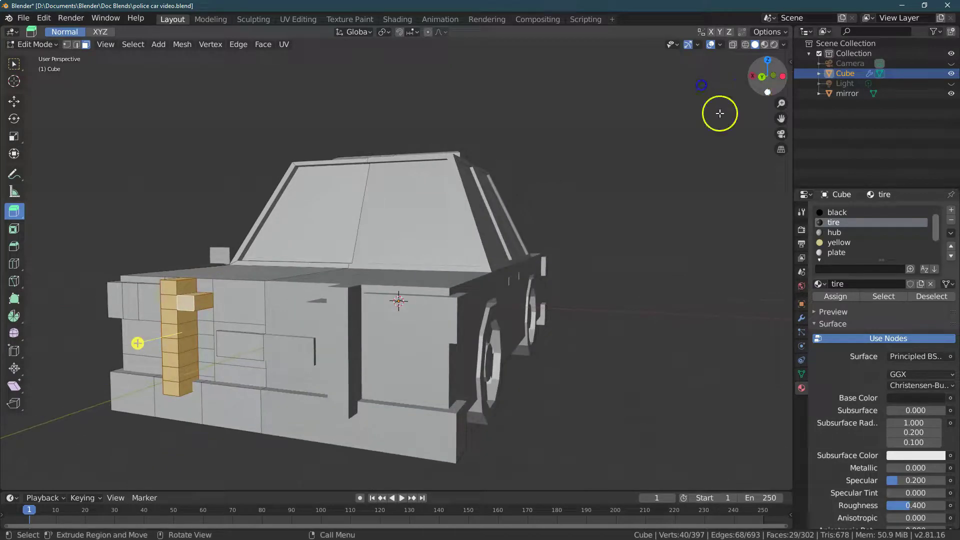
pyautogui.click(14, 64)
pyautogui.click(206, 303)
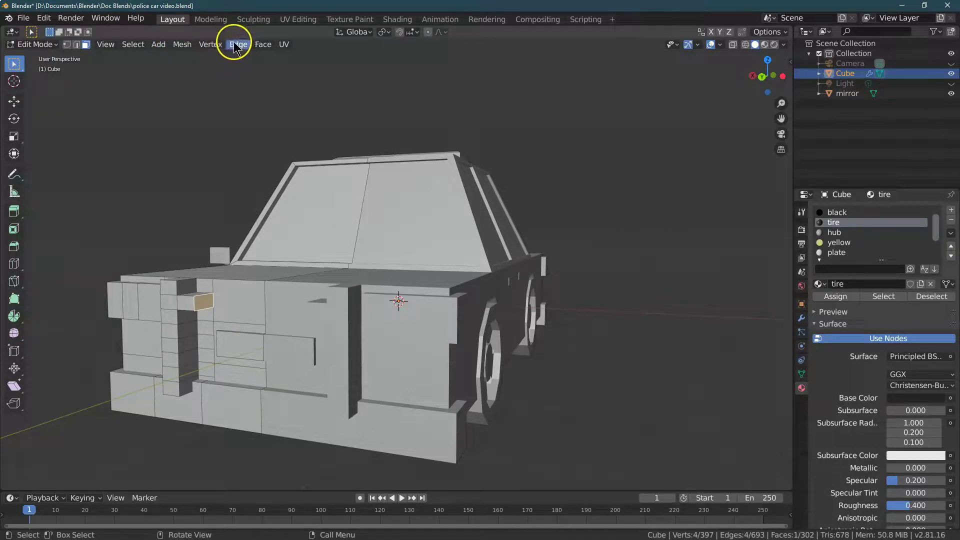
pyautogui.click(12, 215)
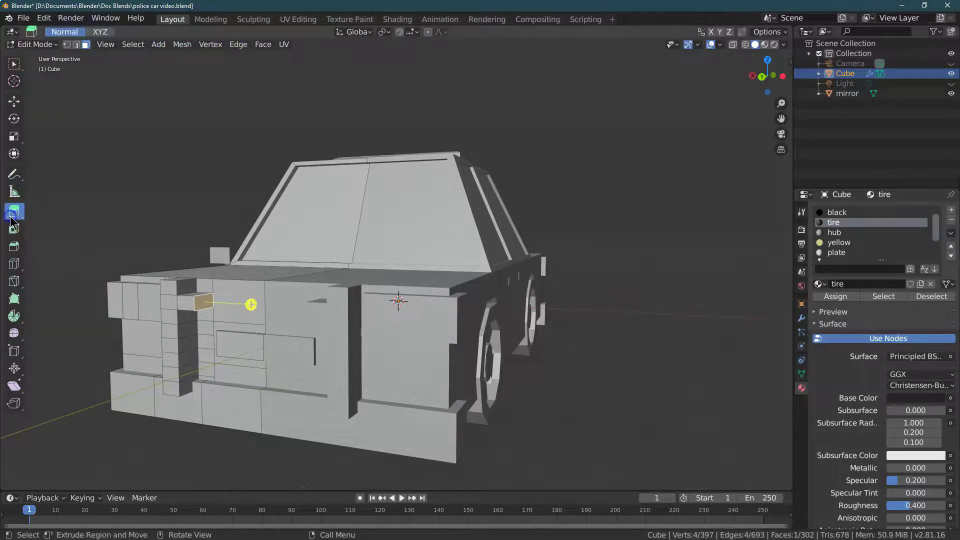
pyautogui.moveTo(251, 304); pyautogui.dragTo(310, 328)
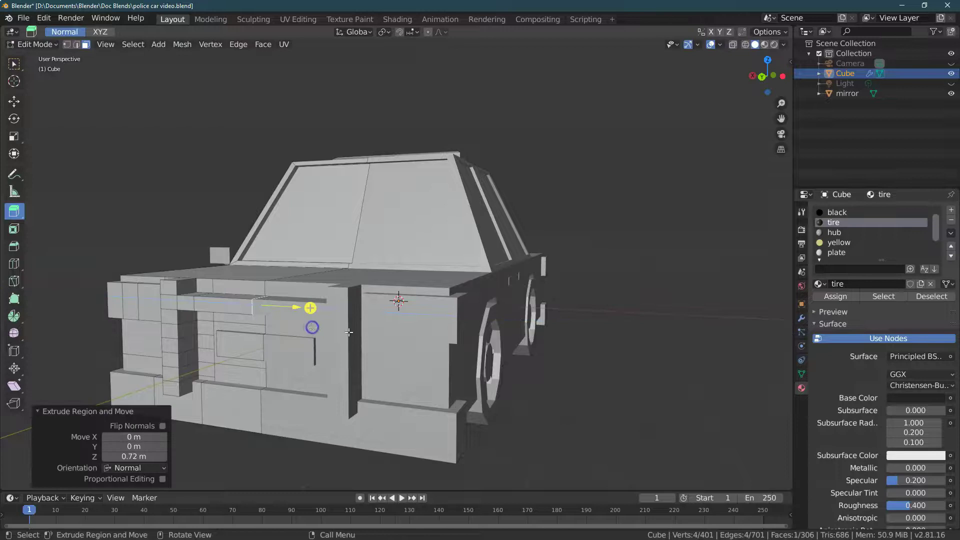
# Scale the front faces of the vertical push bar post to 0.850 on all three axes
pyautogui.moveTo(761, 78); pyautogui.dragTo(160, 122)
pyautogui.click(11, 65)
pyautogui.click(324, 329)
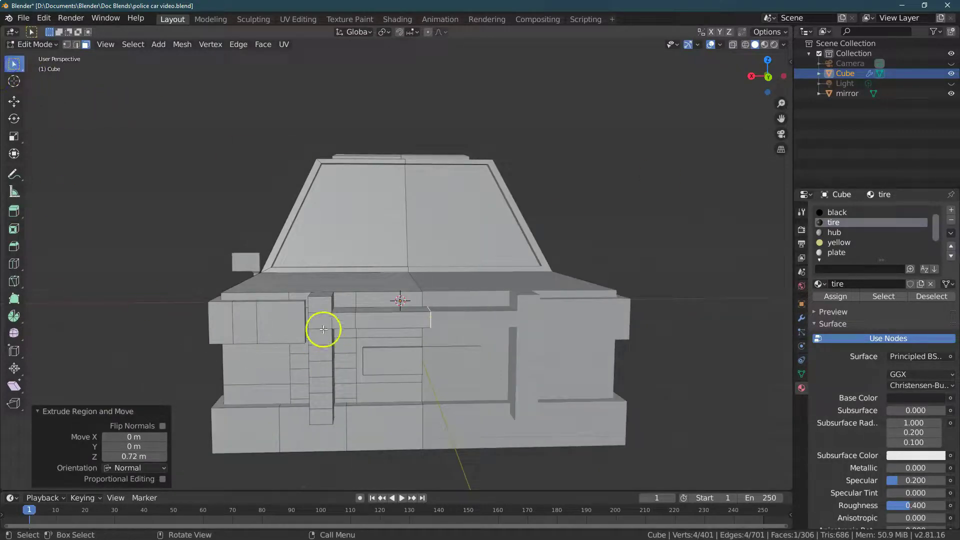
pyautogui.keyDown('ctrl'); pyautogui.moveTo(313, 302); pyautogui.dragTo(317, 347, button='right'); pyautogui.keyUp('ctrl')
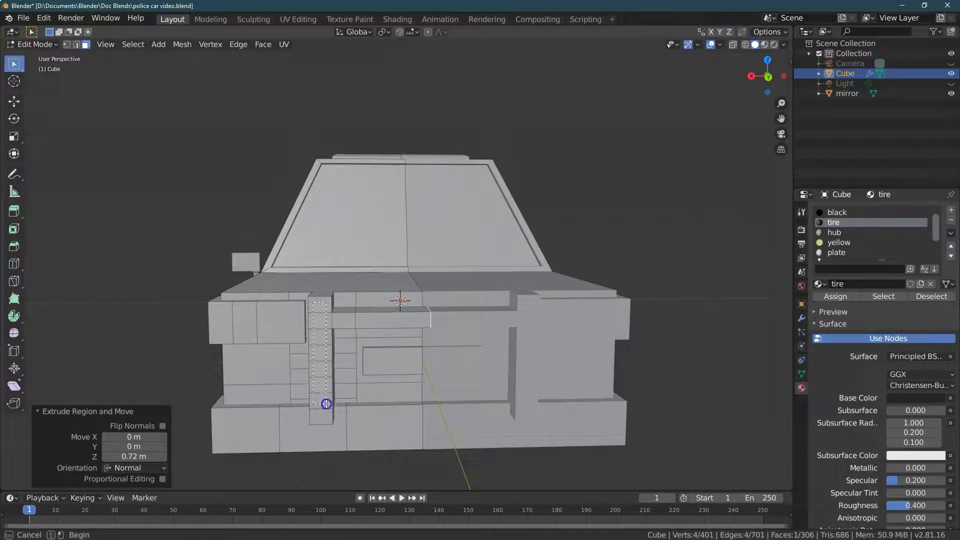
pyautogui.moveTo(325, 417); pyautogui.dragTo(326, 416)
pyautogui.click(14, 136)
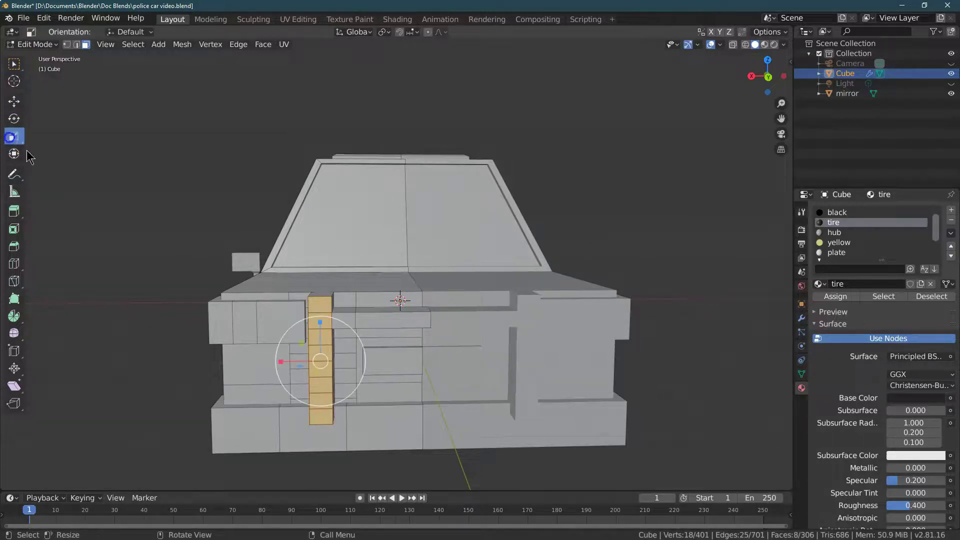
pyautogui.moveTo(392, 374); pyautogui.dragTo(364, 356)
pyautogui.click(141, 435)
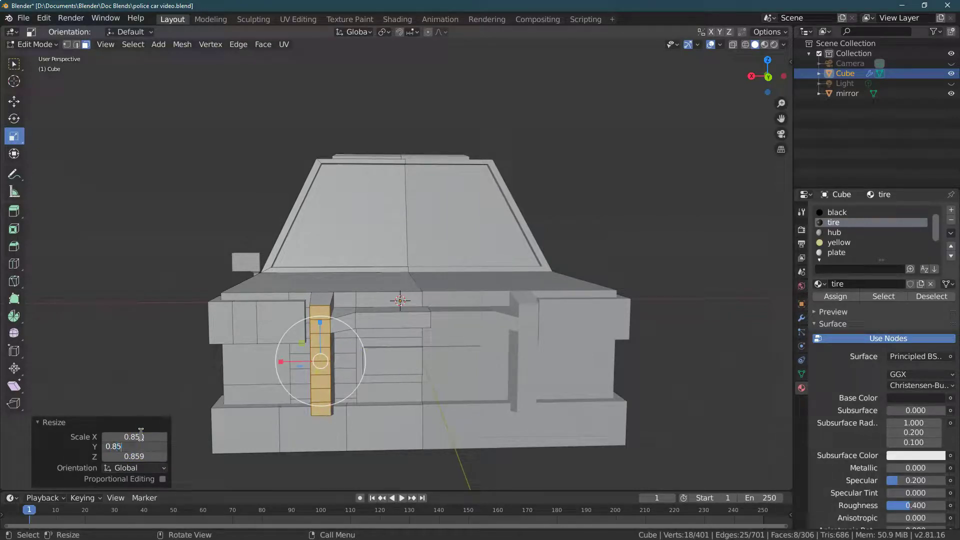
pyautogui.press('Return')
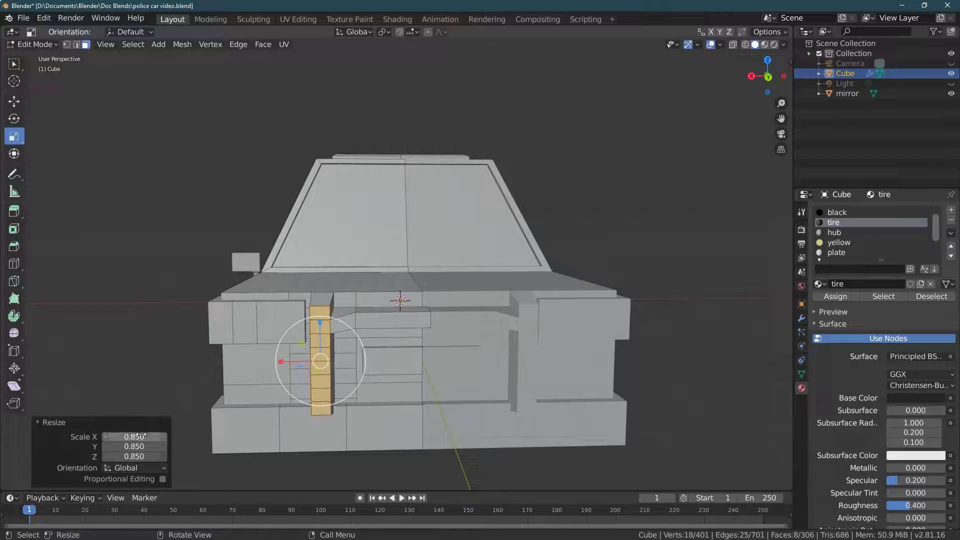
# Switch the viewport to material preview shading and clear the face selection
pyautogui.click(766, 45)
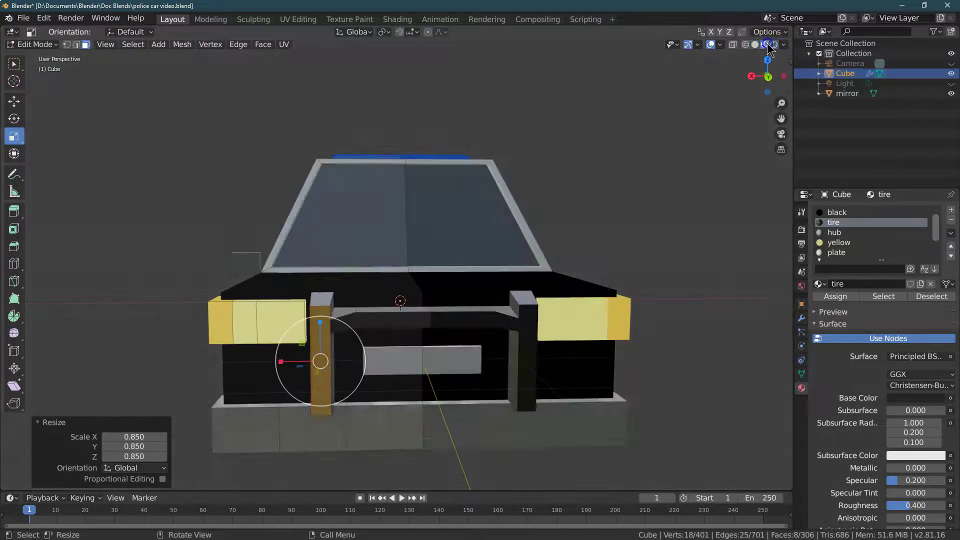
pyautogui.moveTo(768, 75); pyautogui.dragTo(675, 113)
pyautogui.click(692, 109)
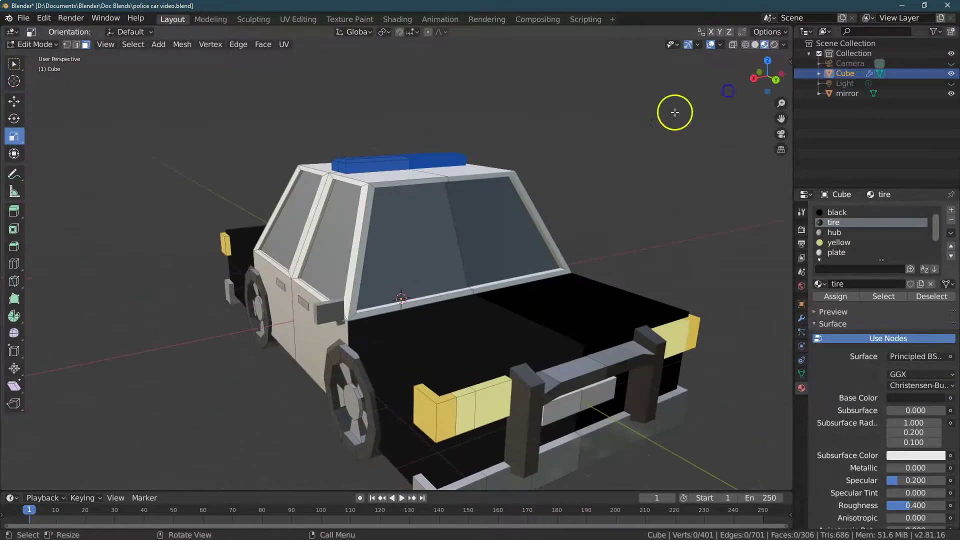
# Return to Object Mode and join the side mirror into the car body
pyautogui.click(331, 318)
pyautogui.click(35, 44)
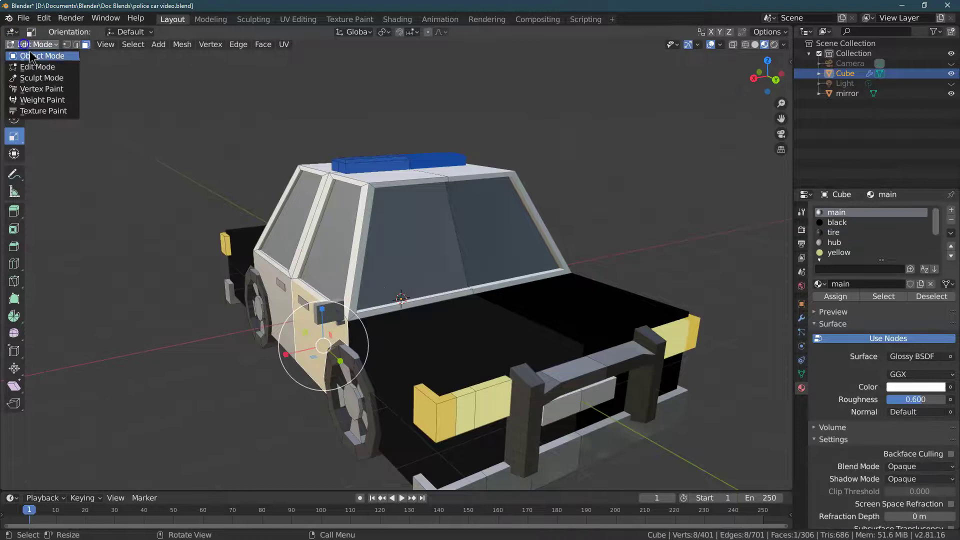
pyautogui.click(30, 51)
pyautogui.click(307, 302)
pyautogui.click(336, 317)
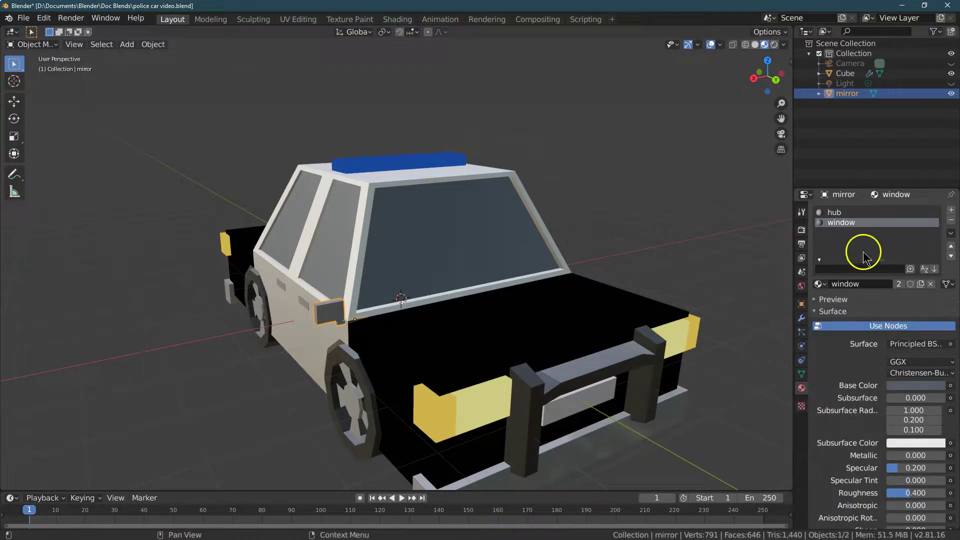
pyautogui.keyDown('shift'); pyautogui.click(594, 297); pyautogui.keyUp('shift')
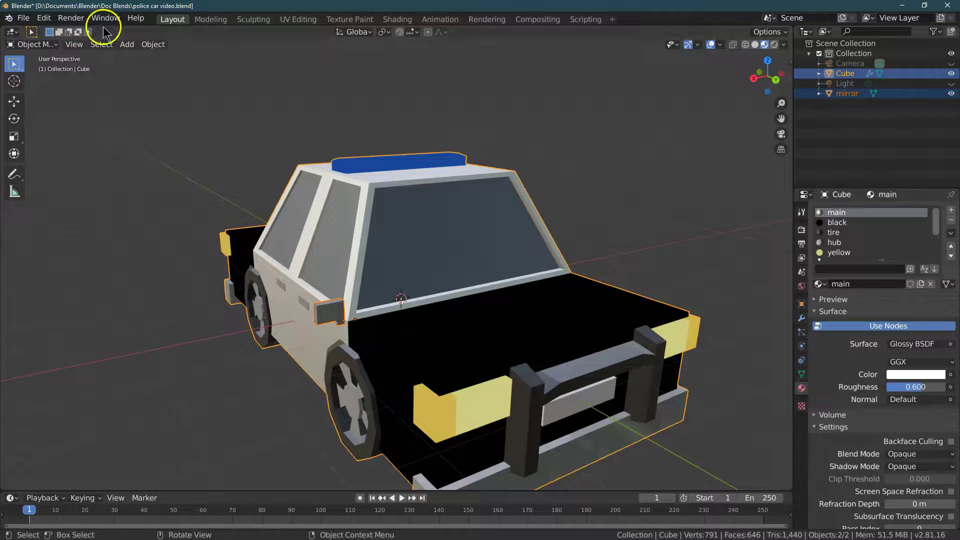
pyautogui.click(153, 44)
pyautogui.click(178, 142)
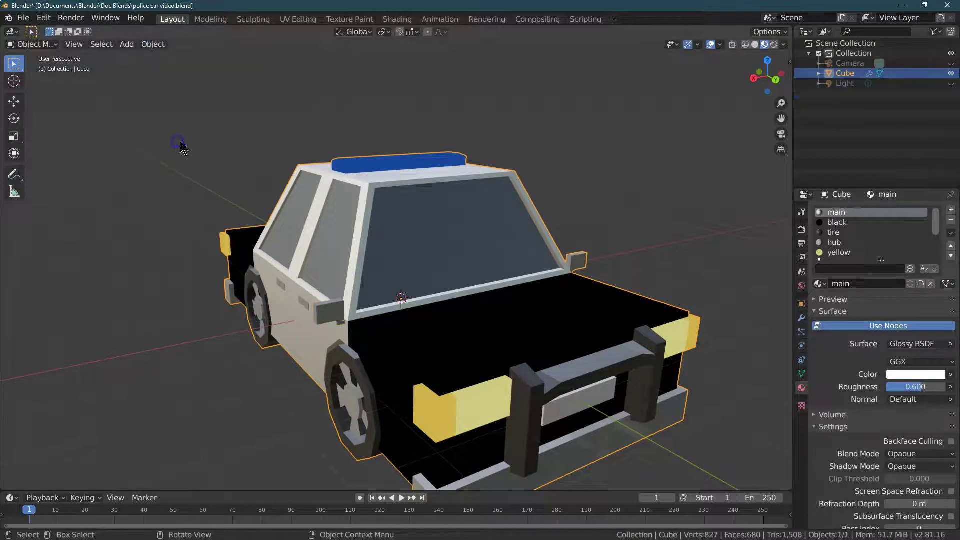
pyautogui.moveTo(769, 79); pyautogui.dragTo(705, 76)
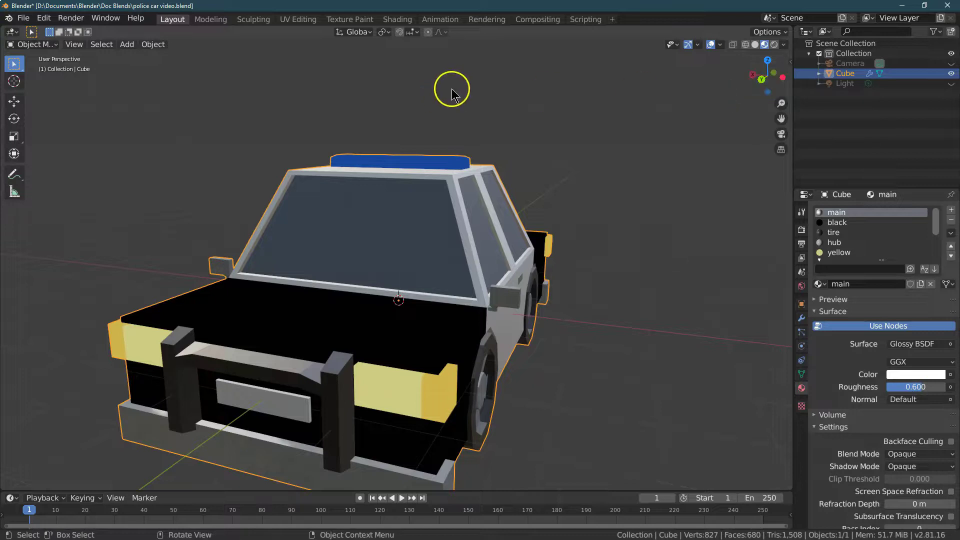
pyautogui.click(47, 45)
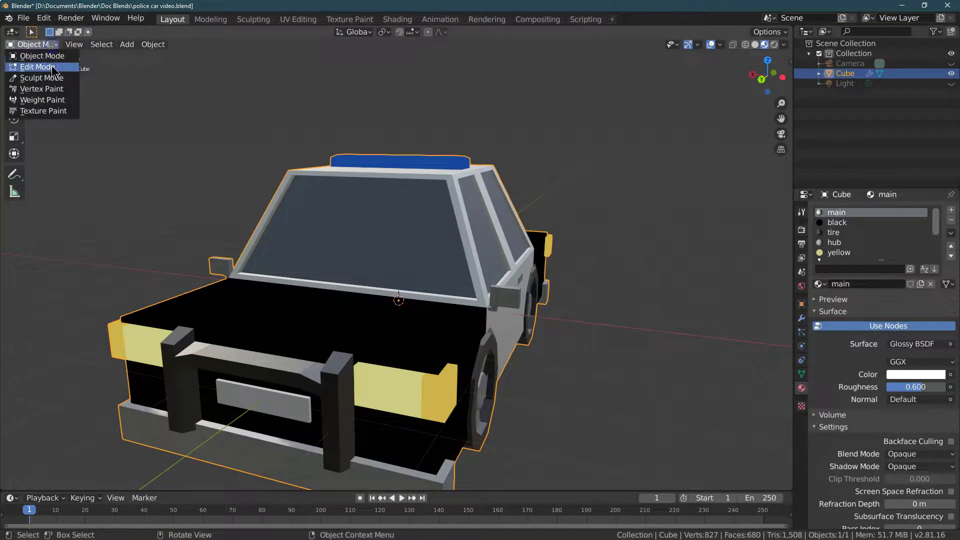
pyautogui.click(53, 68)
pyautogui.moveTo(756, 79); pyautogui.dragTo(760, 78)
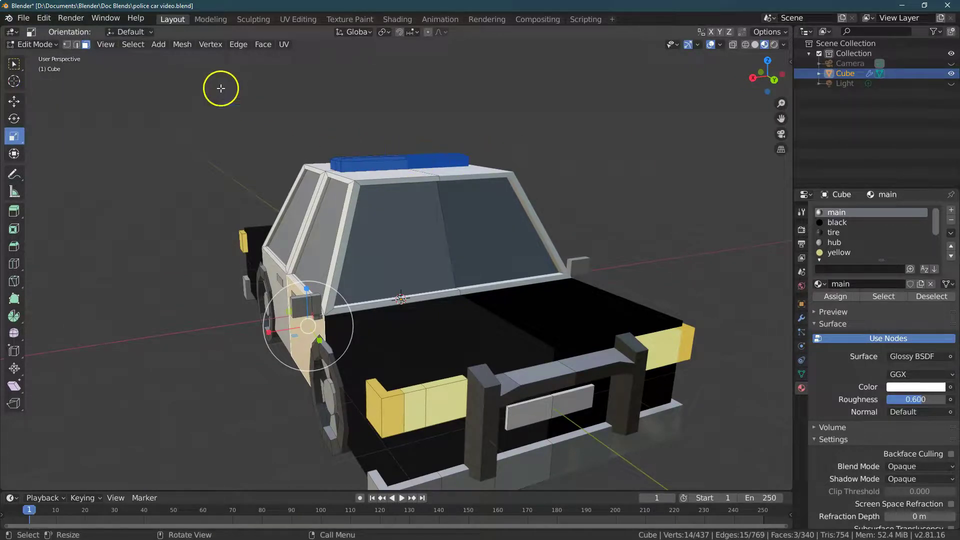
pyautogui.click(35, 44)
pyautogui.click(41, 56)
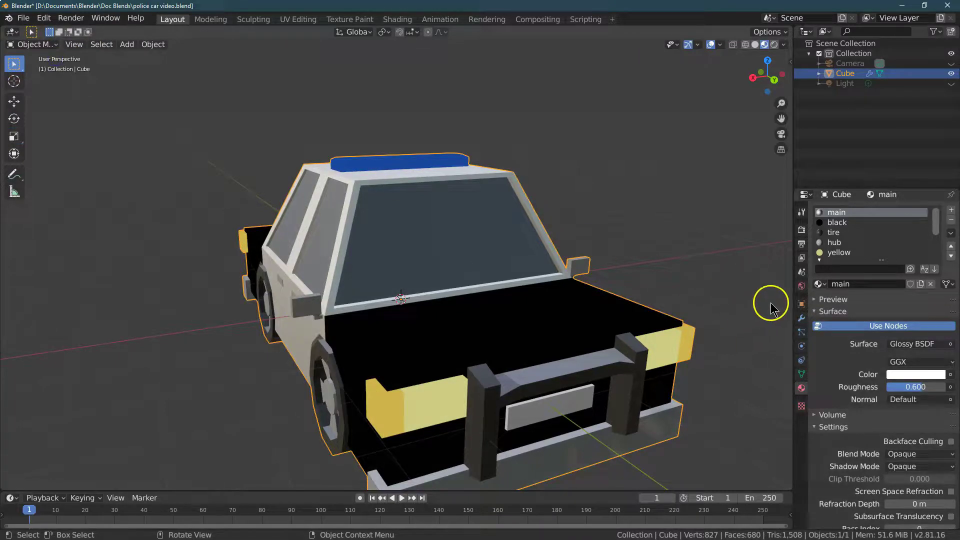
# Apply the car's Mirror modifier and enter Edit Mode
pyautogui.click(801, 318)
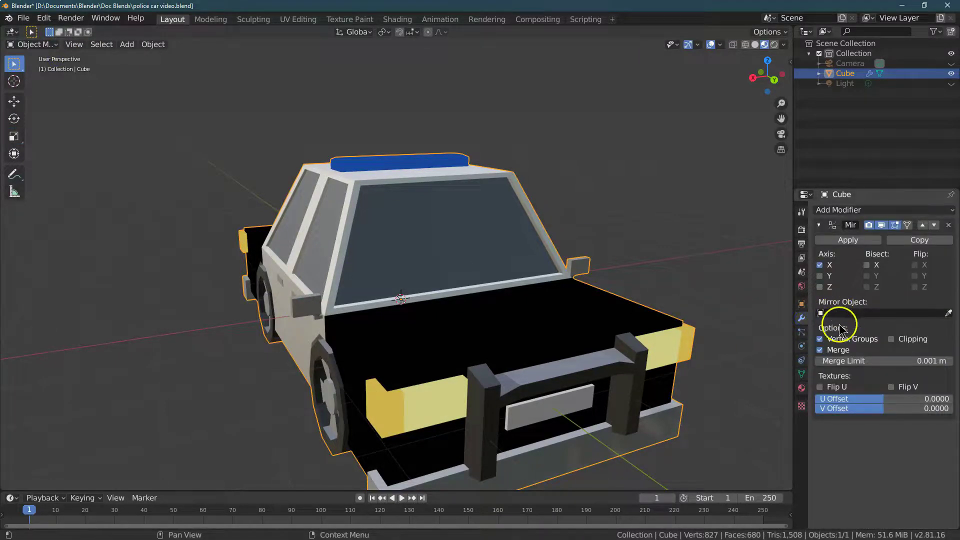
pyautogui.click(848, 241)
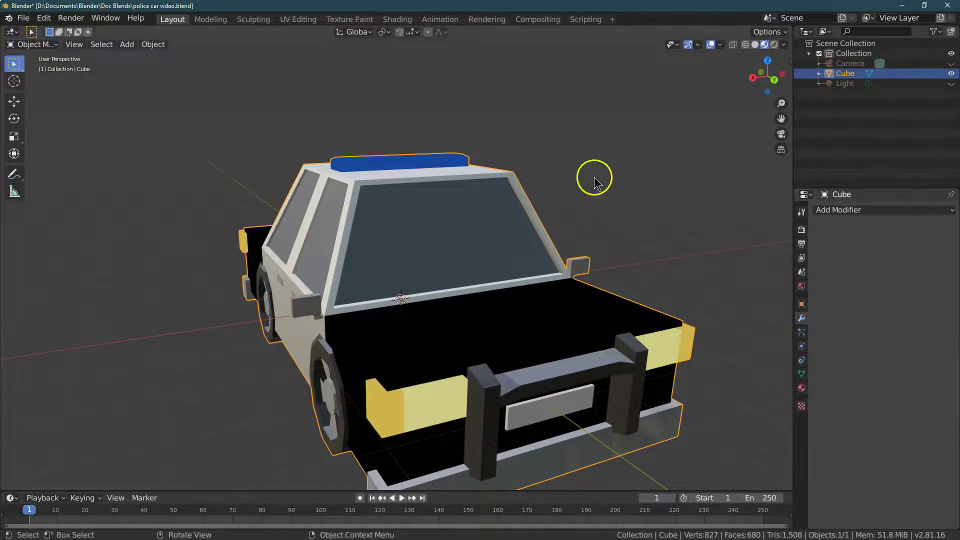
pyautogui.click(35, 45)
pyautogui.click(41, 66)
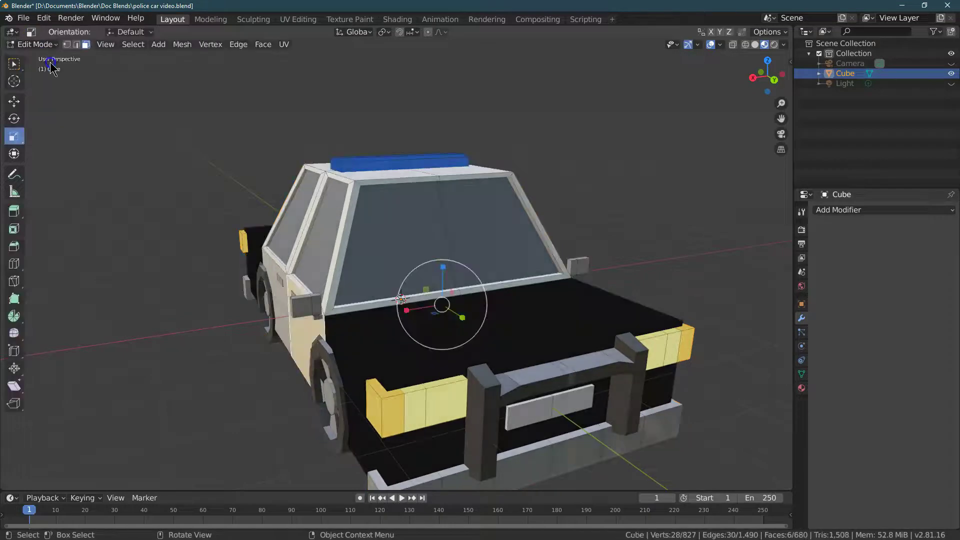
# Select all faces of the roof light bar's negative-X half with X-ray on in the back orthographic view
pyautogui.click(768, 80)
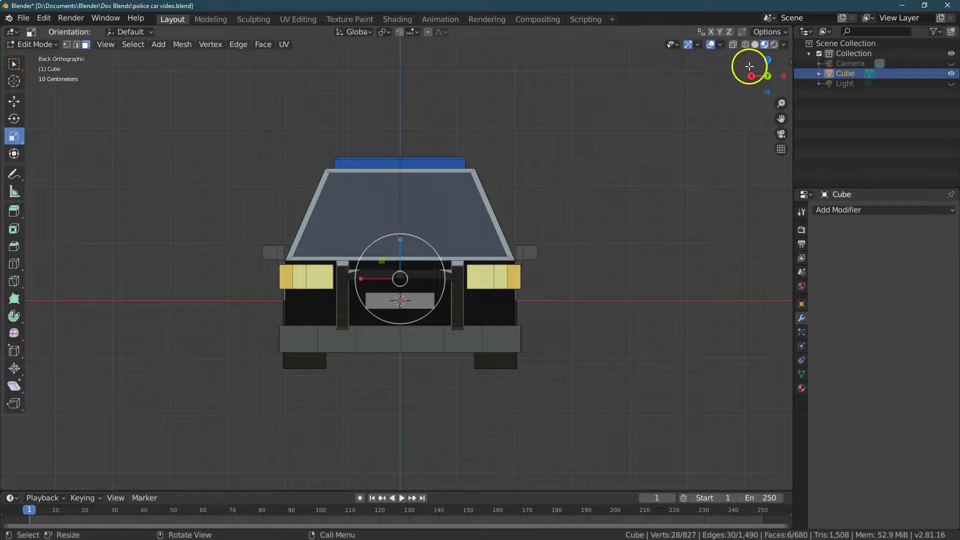
pyautogui.click(734, 45)
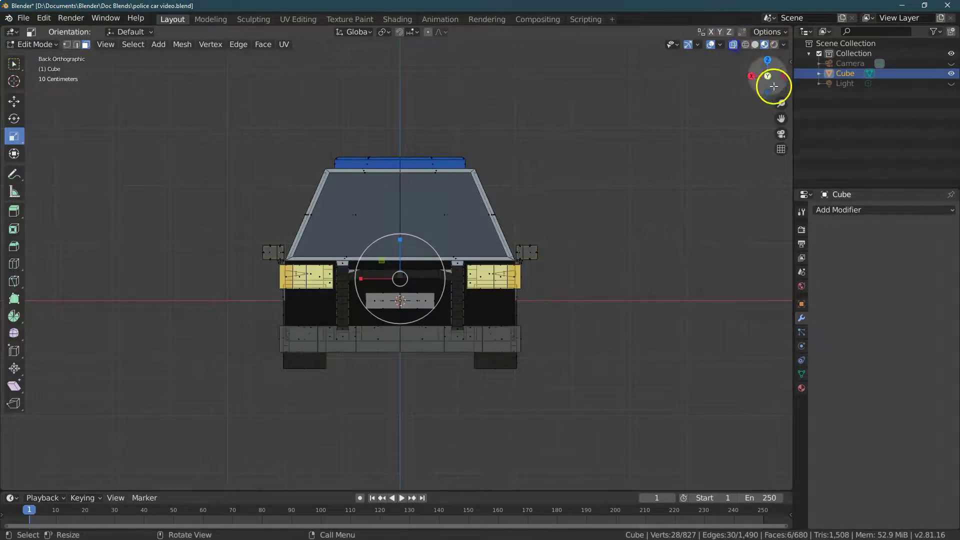
pyautogui.moveTo(781, 103); pyautogui.dragTo(759, 407)
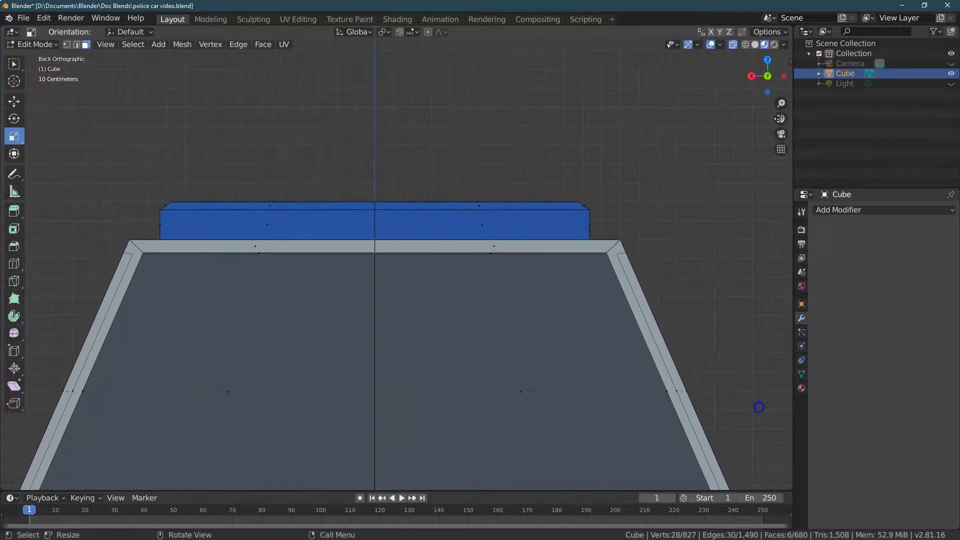
pyautogui.click(18, 64)
pyautogui.moveTo(371, 150); pyautogui.dragTo(603, 235)
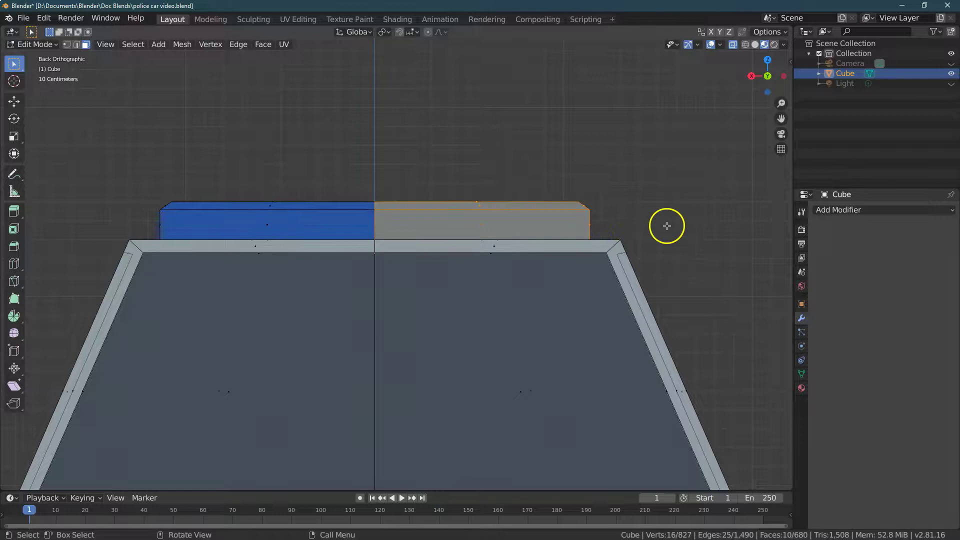
# Add a material slot to the car with a new material named red
pyautogui.click(801, 391)
pyautogui.click(952, 210)
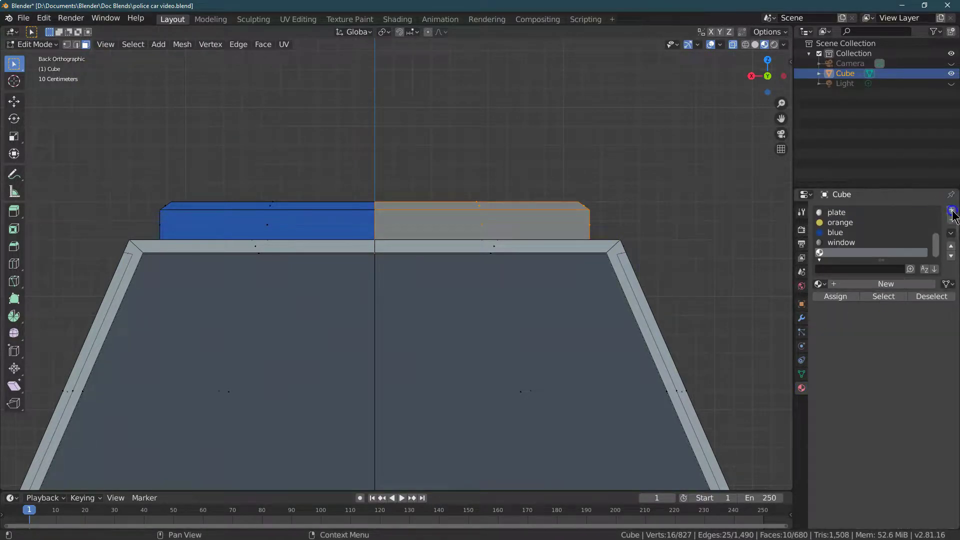
pyautogui.click(868, 284)
pyautogui.click(864, 283)
pyautogui.write('red')
pyautogui.press('Return')
# Make the red material an Emission shader with hex colour E31E33 and strength 2.000
pyautogui.click(908, 355)
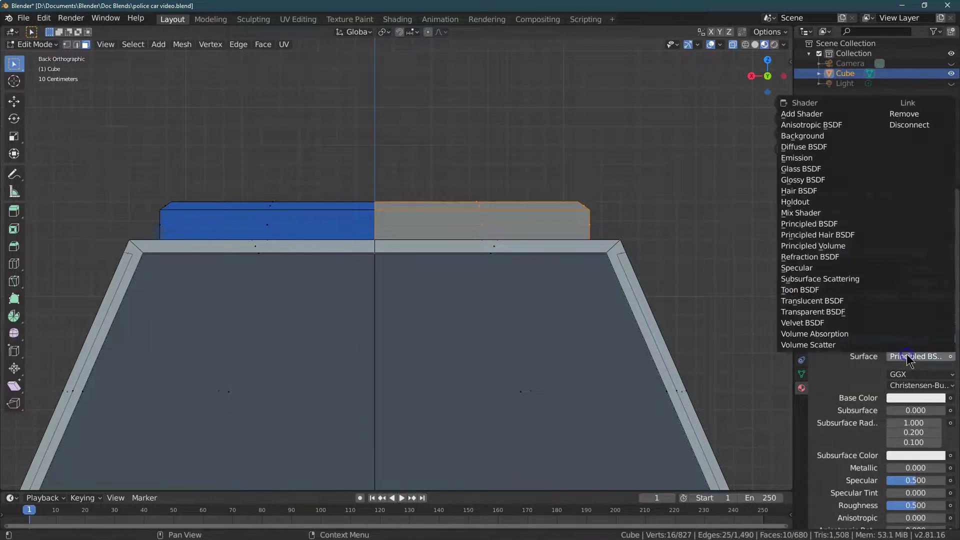
pyautogui.click(807, 158)
pyautogui.click(922, 377)
pyautogui.click(909, 330)
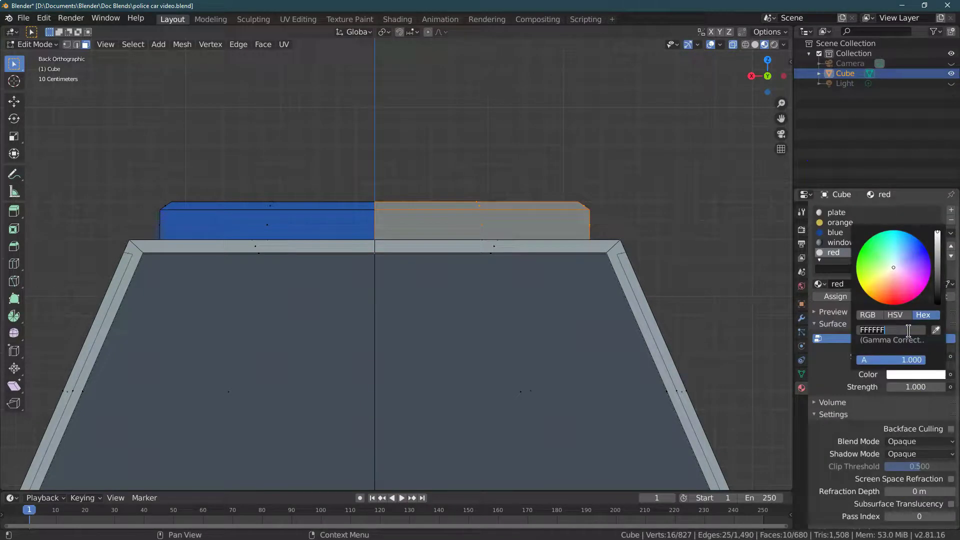
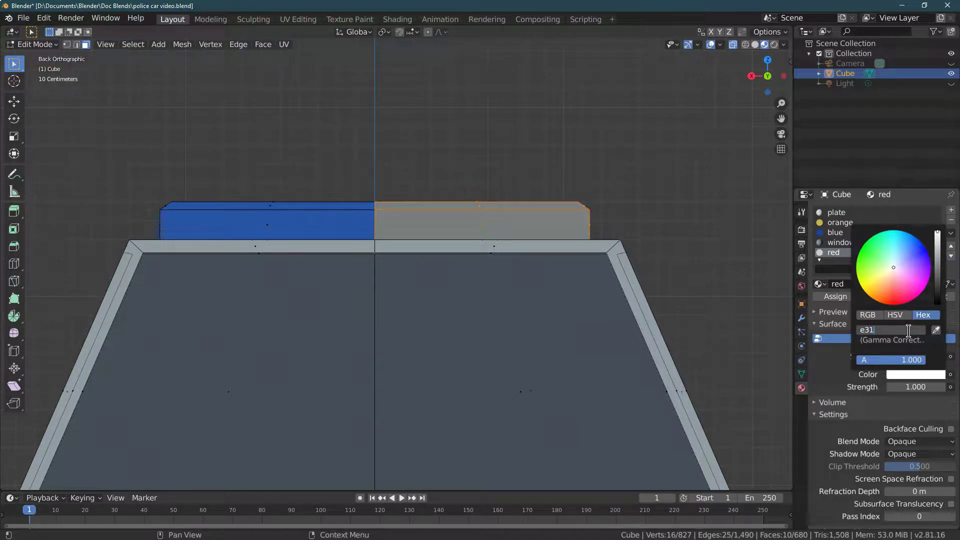
pyautogui.press('Return')
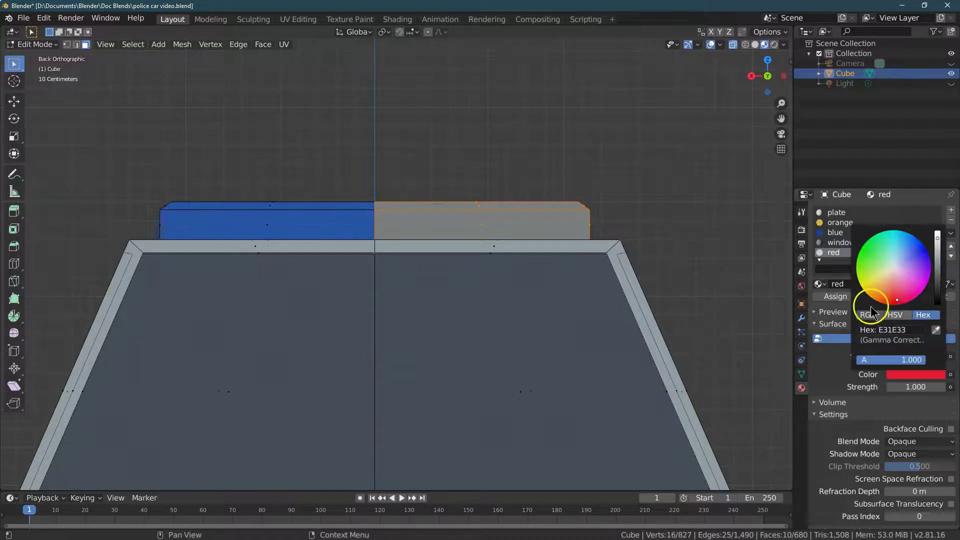
pyautogui.click(912, 386)
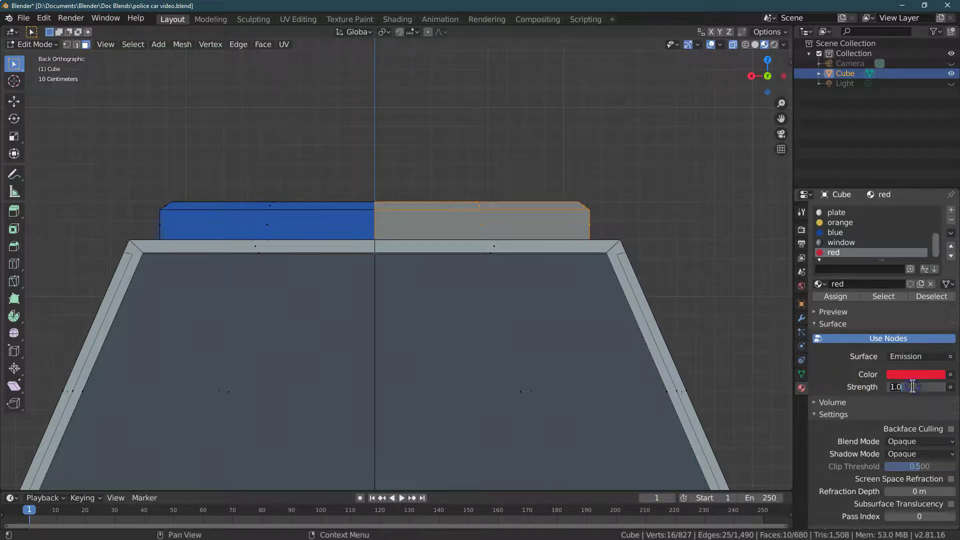
# Assign the red material to the selected half of the light bar and turn off X-ray
pyautogui.click(835, 296)
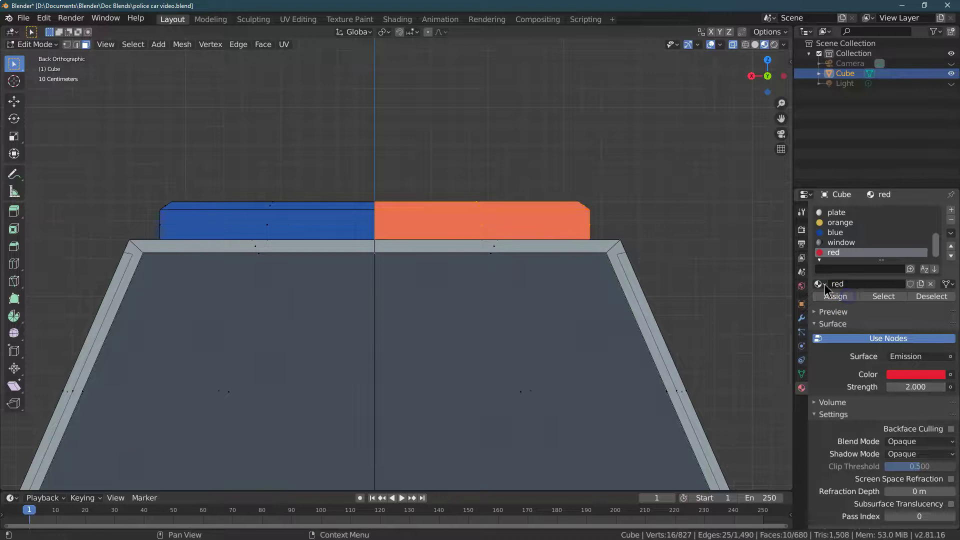
pyautogui.click(704, 212)
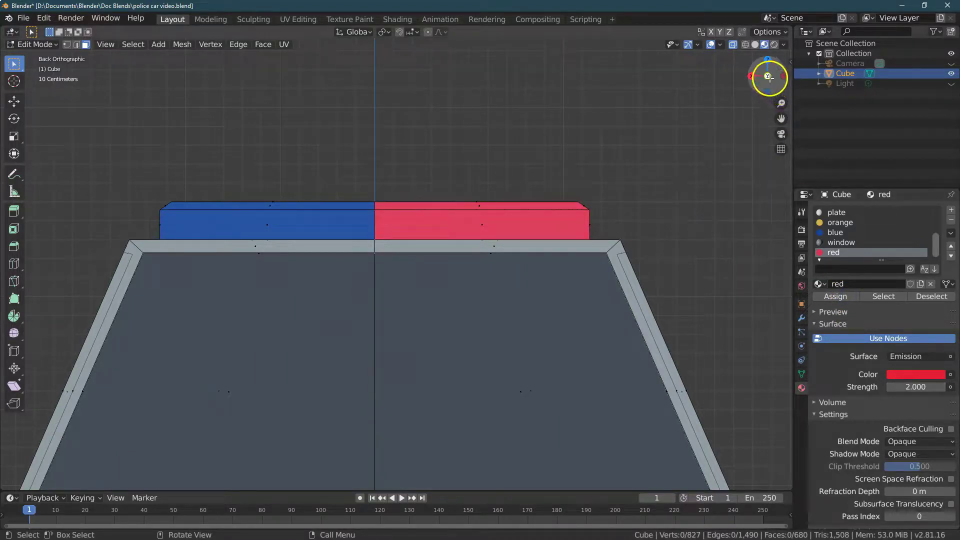
pyautogui.moveTo(767, 79); pyautogui.dragTo(764, 83)
pyautogui.click(746, 44)
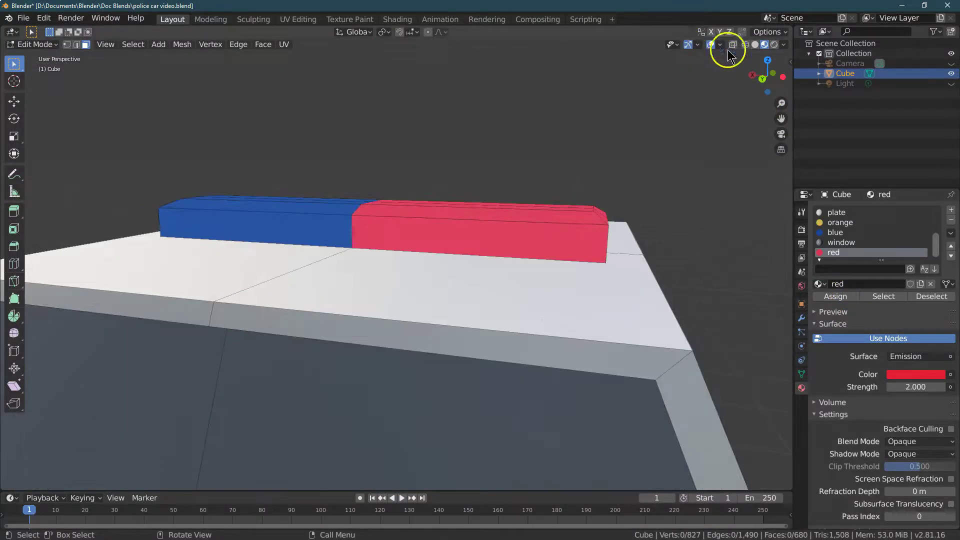
# Adjust the red material's emission colour towards a purer red and check the light bar from the car's front corner
pyautogui.click(916, 374)
pyautogui.moveTo(897, 299); pyautogui.dragTo(894, 303)
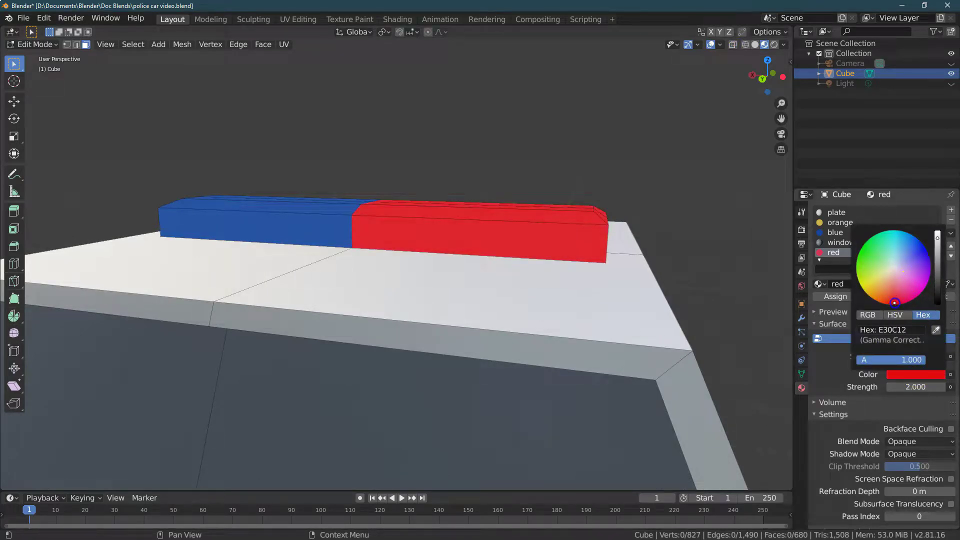
pyautogui.moveTo(780, 102); pyautogui.dragTo(92, 229)
pyautogui.moveTo(760, 82); pyautogui.dragTo(47, 89)
pyautogui.moveTo(775, 96); pyautogui.dragTo(766, 152)
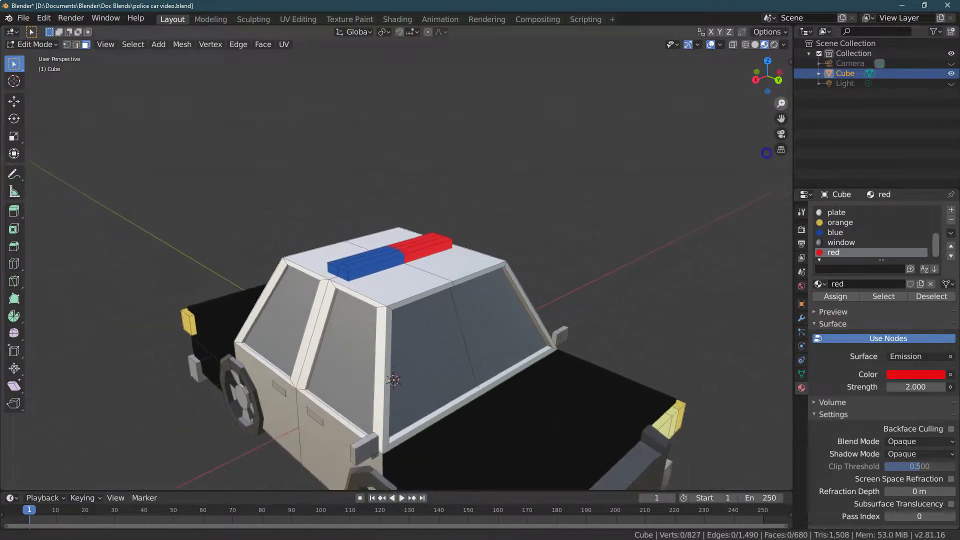
pyautogui.moveTo(760, 79); pyautogui.dragTo(821, 263)
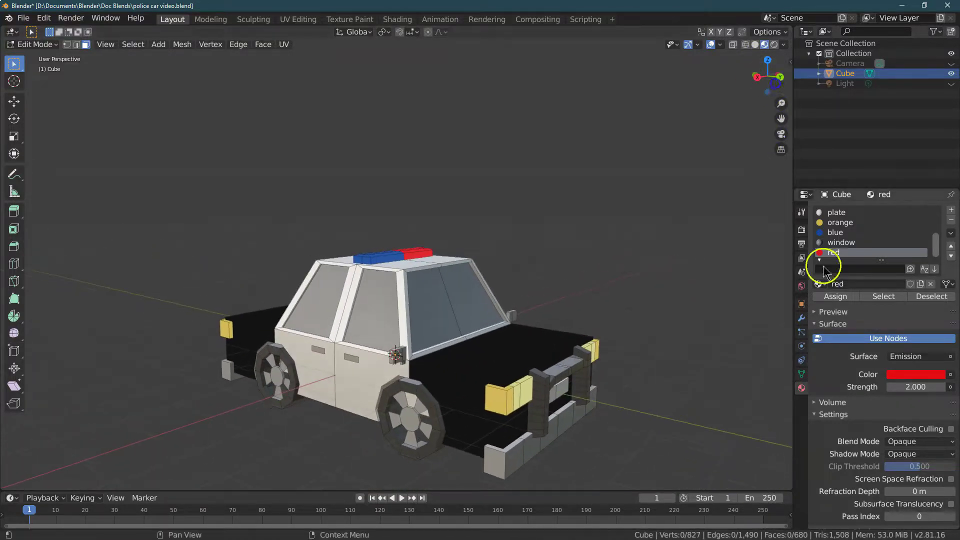
pyautogui.click(903, 376)
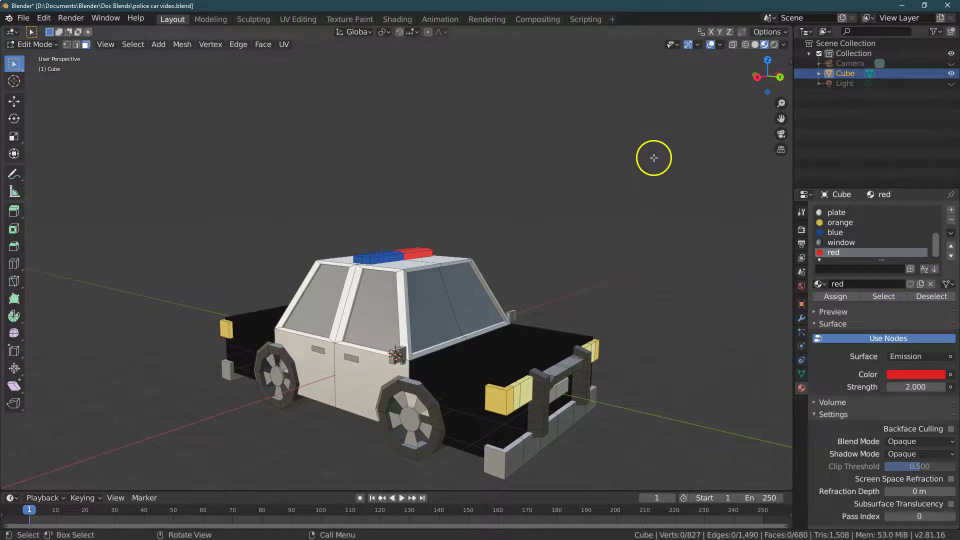
# Switch the viewport to rendered shading, unhide the Light object and select it in Object Mode
pyautogui.click(774, 45)
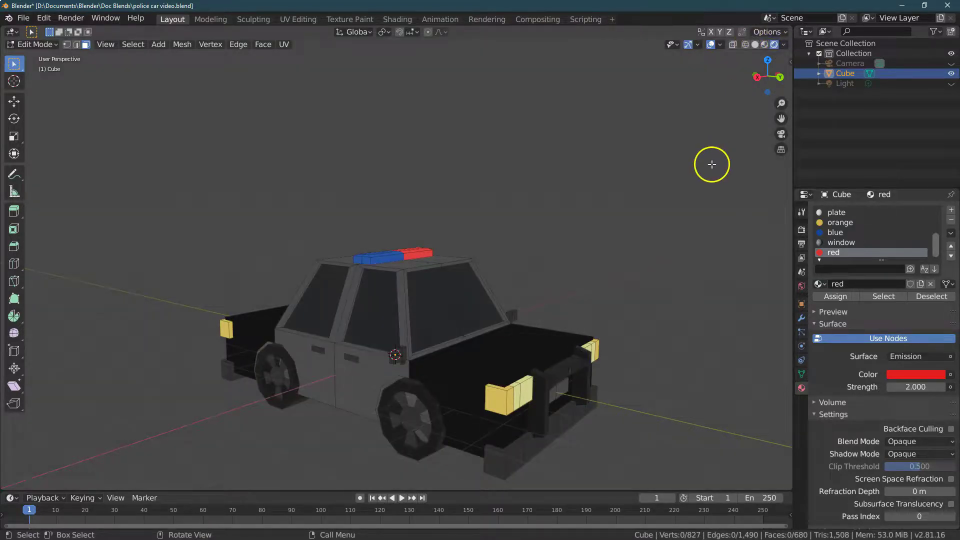
pyautogui.click(950, 83)
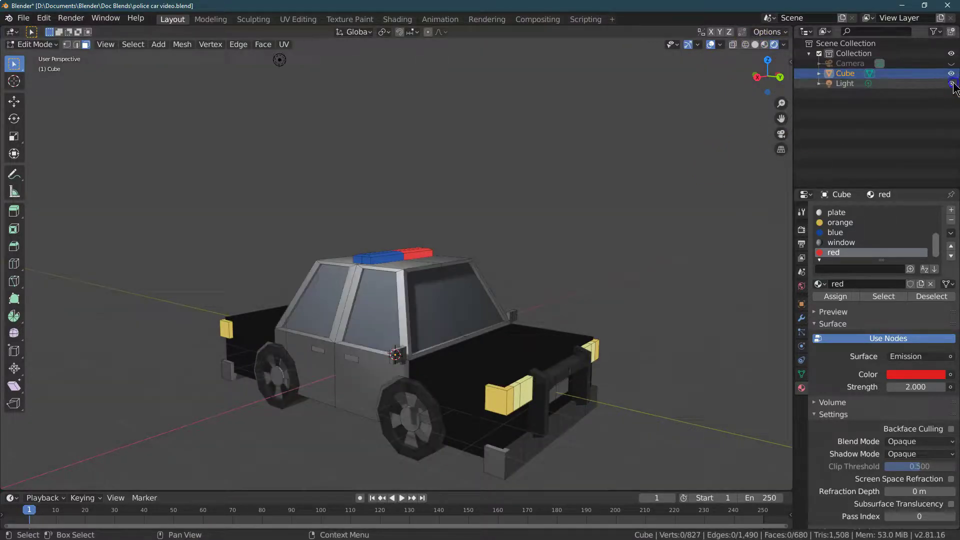
pyautogui.click(40, 45)
pyautogui.click(40, 45)
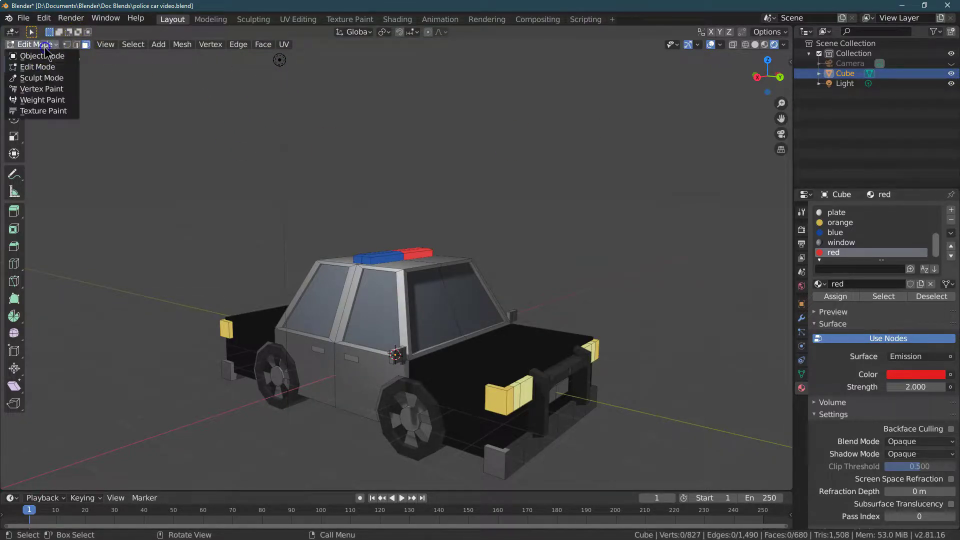
pyautogui.click(47, 57)
pyautogui.click(280, 60)
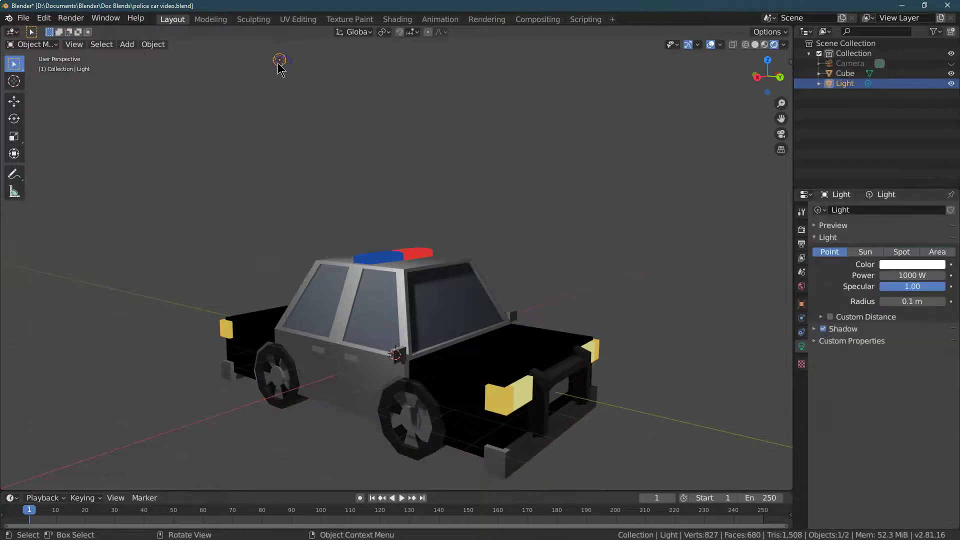
# Change the light to a Sun with strength 10 and turn off its shadow
pyautogui.click(864, 251)
pyautogui.click(902, 274)
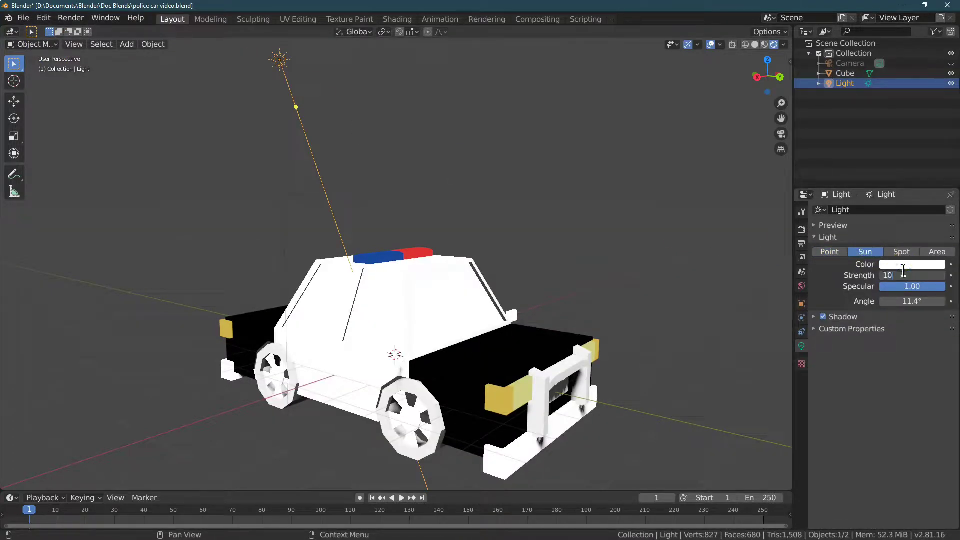
pyautogui.write('10')
pyautogui.press('Return')
pyautogui.click(814, 317)
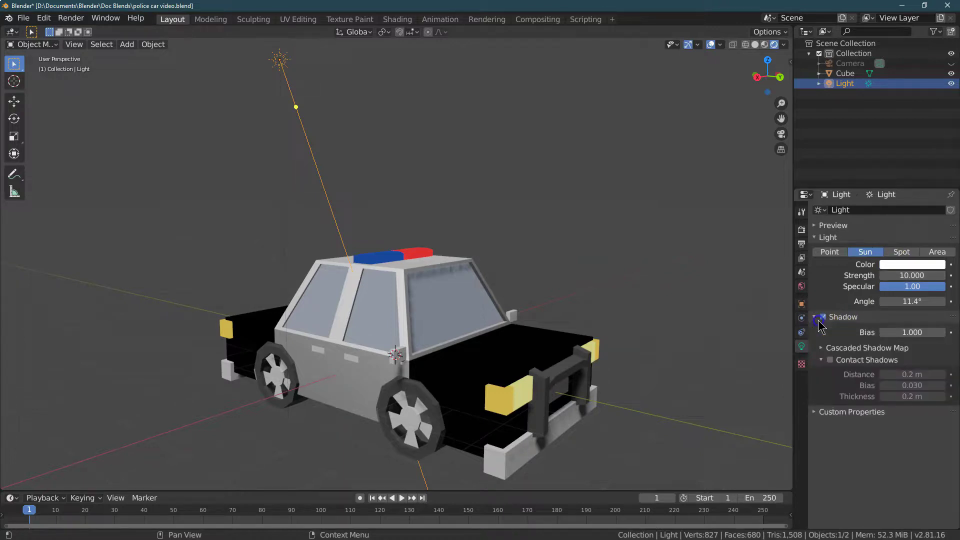
pyautogui.click(824, 318)
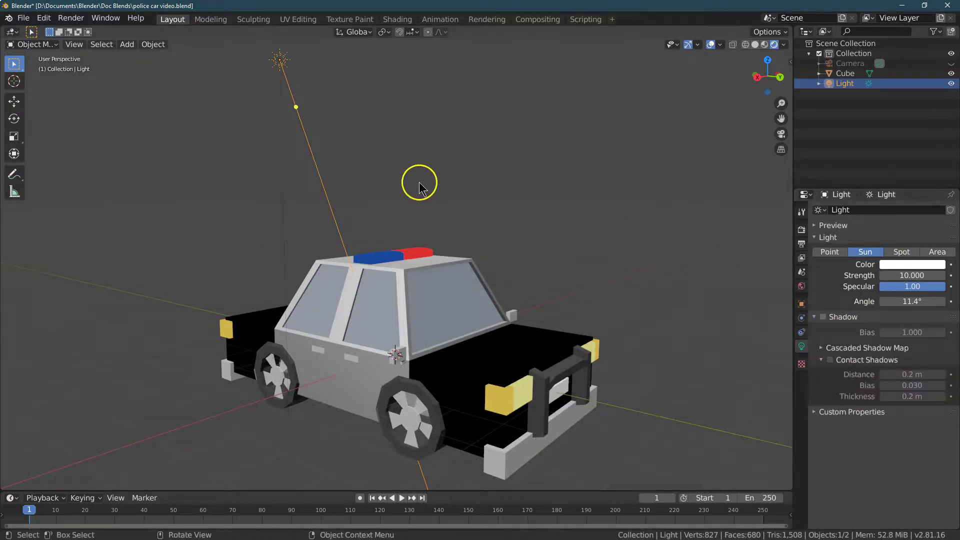
# Try a specular of 0.60 and a strength of 7.000 on the sun light
pyautogui.click(917, 286)
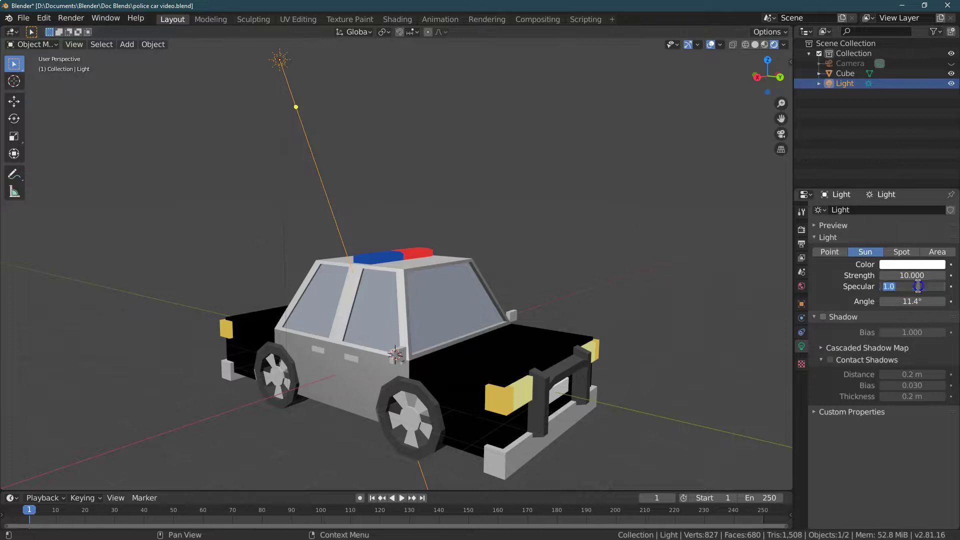
pyautogui.write('.6')
pyautogui.press('Return')
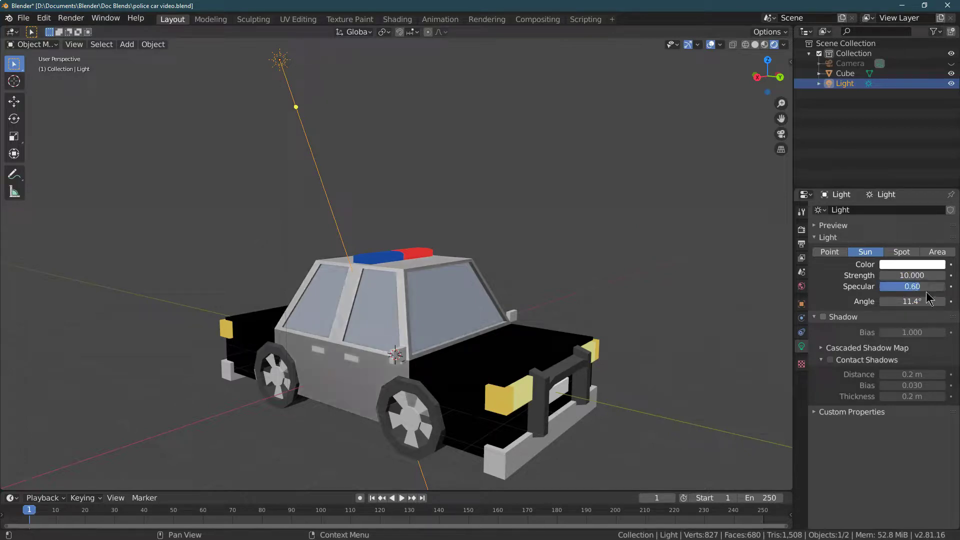
pyautogui.click(919, 275)
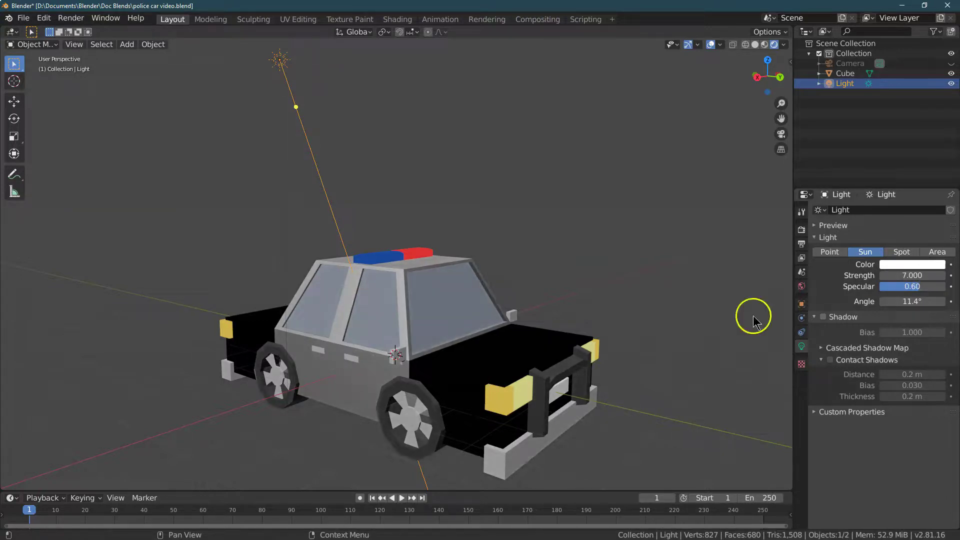
# Set the car's hub material to a mix factor of 0.100 and a Diffuse BSDF roughness of 0.300
pyautogui.click(495, 465)
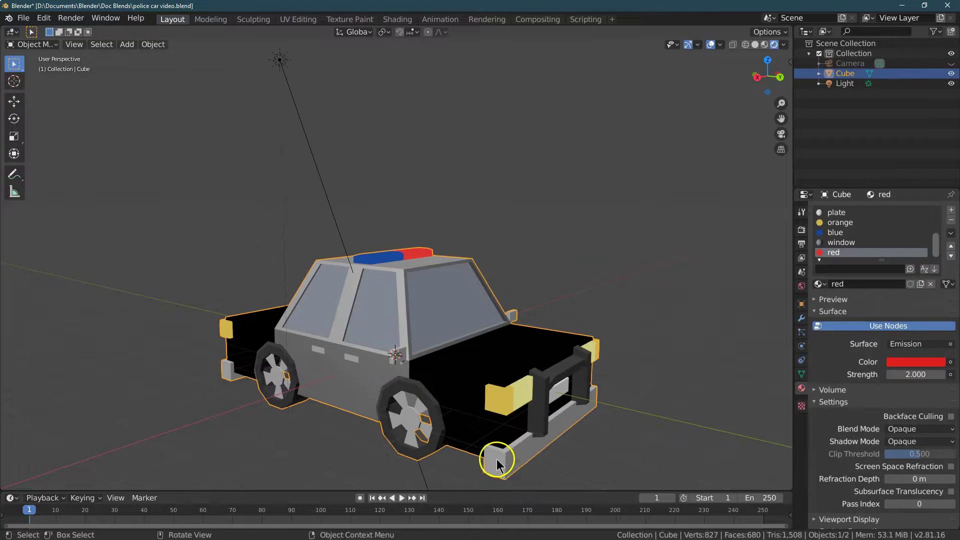
pyautogui.scroll(4, 849, 239)
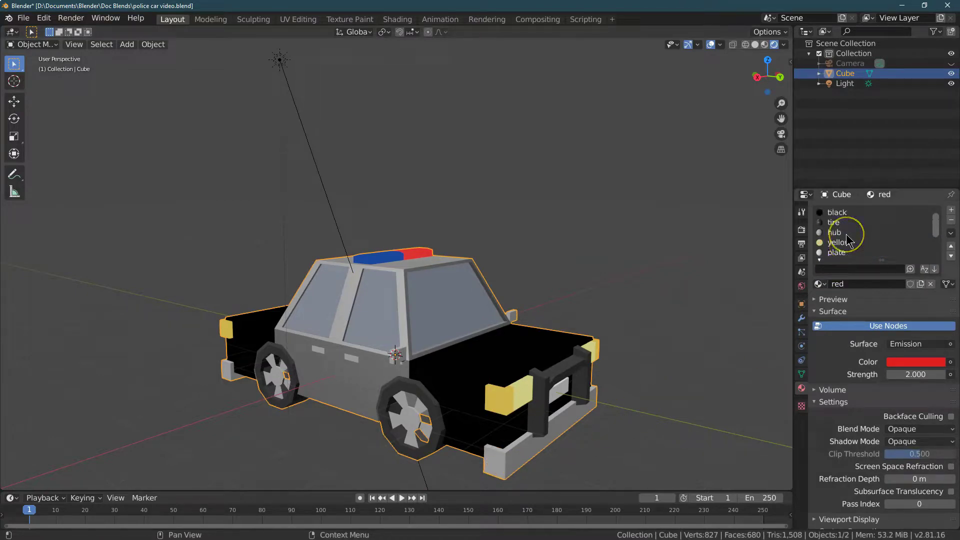
pyautogui.click(836, 233)
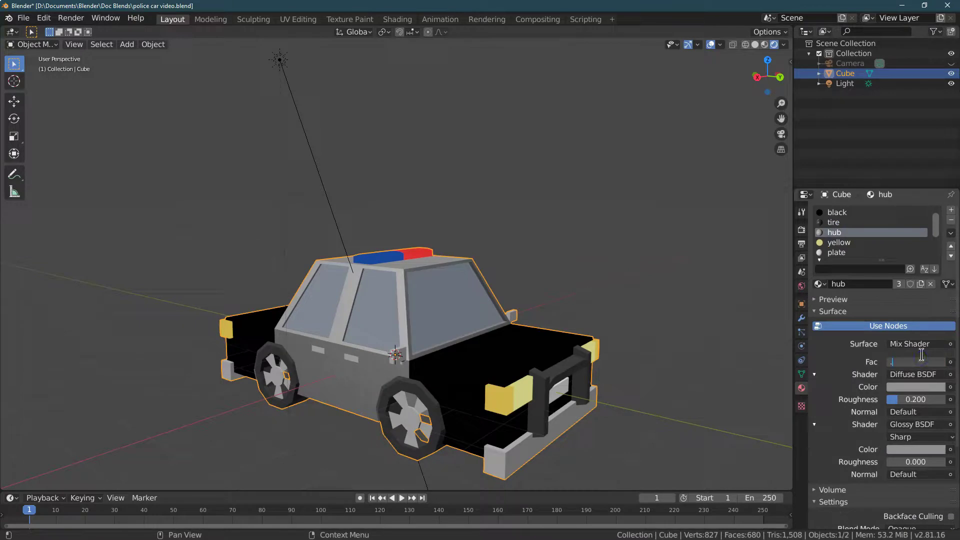
pyautogui.click(918, 398)
pyautogui.write('.3')
pyautogui.press('Return')
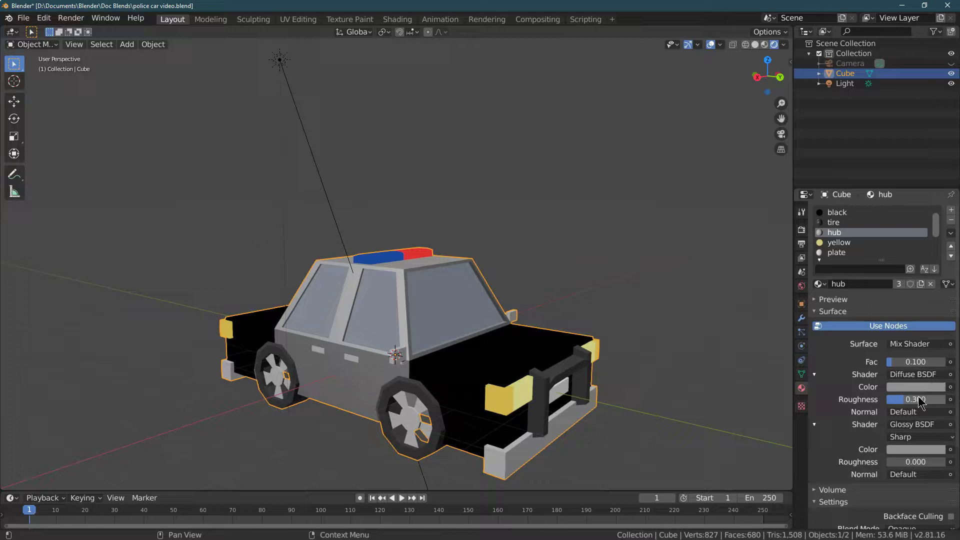
# Select the sun light and set its strength to 8.000
pyautogui.click(278, 64)
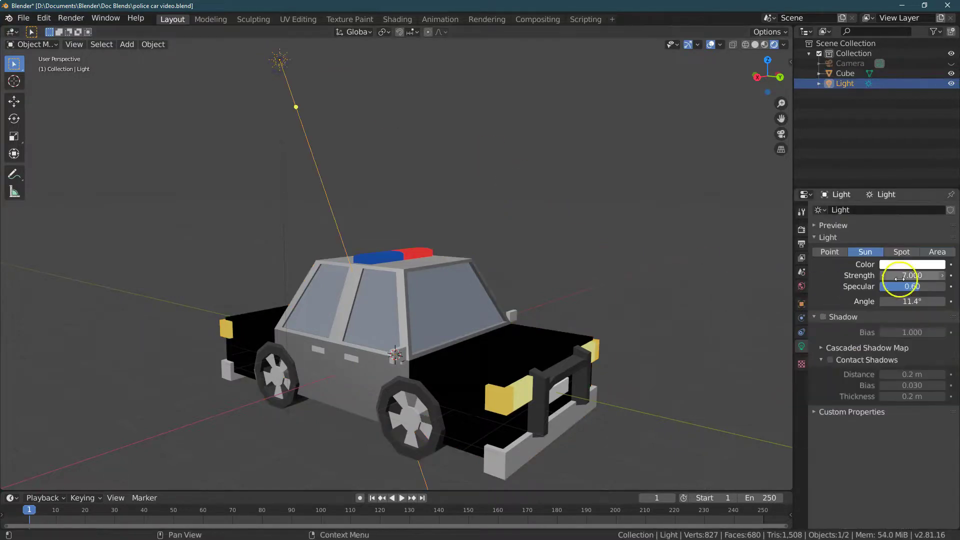
pyautogui.doubleClick(918, 277)
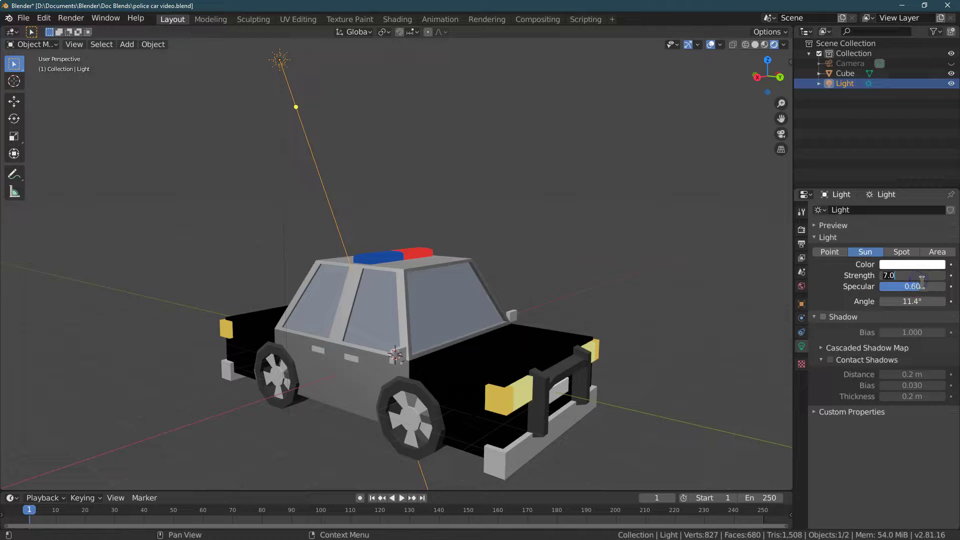
pyautogui.write('8')
pyautogui.press('Return')
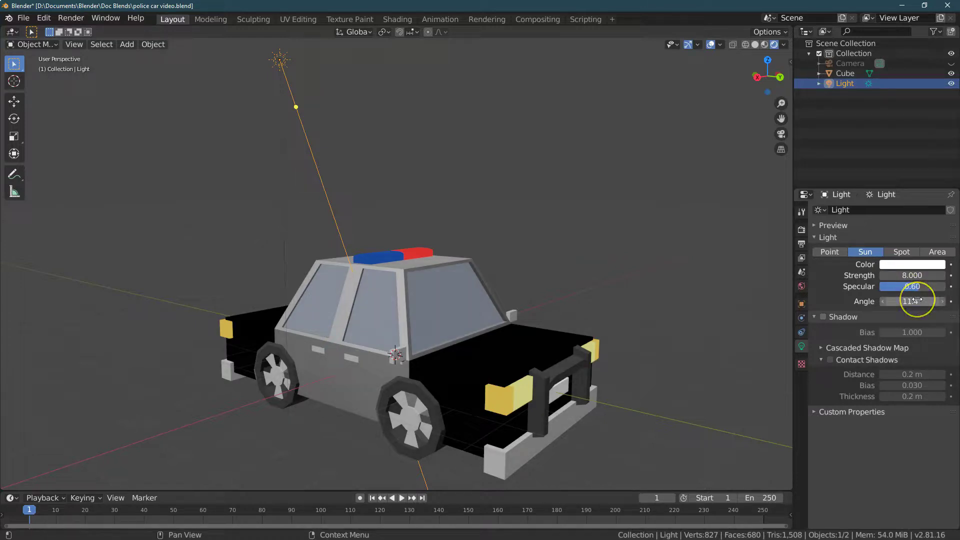
# Try a specular of 0.80 on the sun light and set it to 1.00 instead
pyautogui.doubleClick(912, 286)
pyautogui.write('.8')
pyautogui.press('Return')
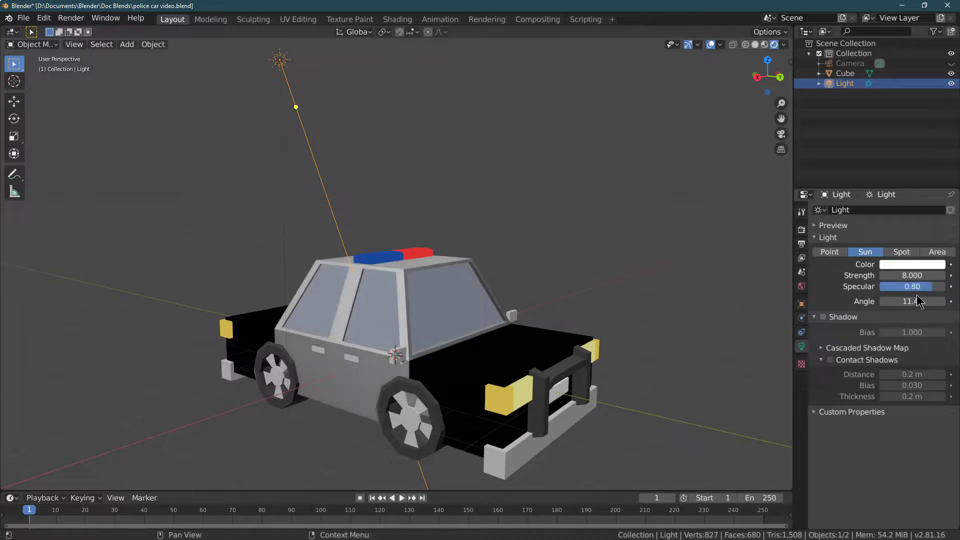
pyautogui.doubleClick(912, 287)
pyautogui.write('1')
pyautogui.press('Return')
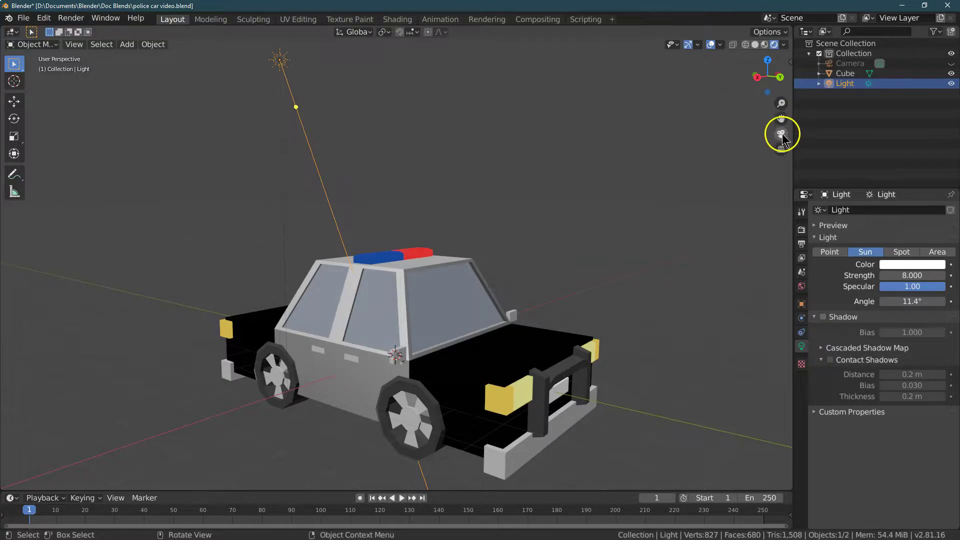
# Make the film background transparent in the Eevee render settings
pyautogui.click(802, 229)
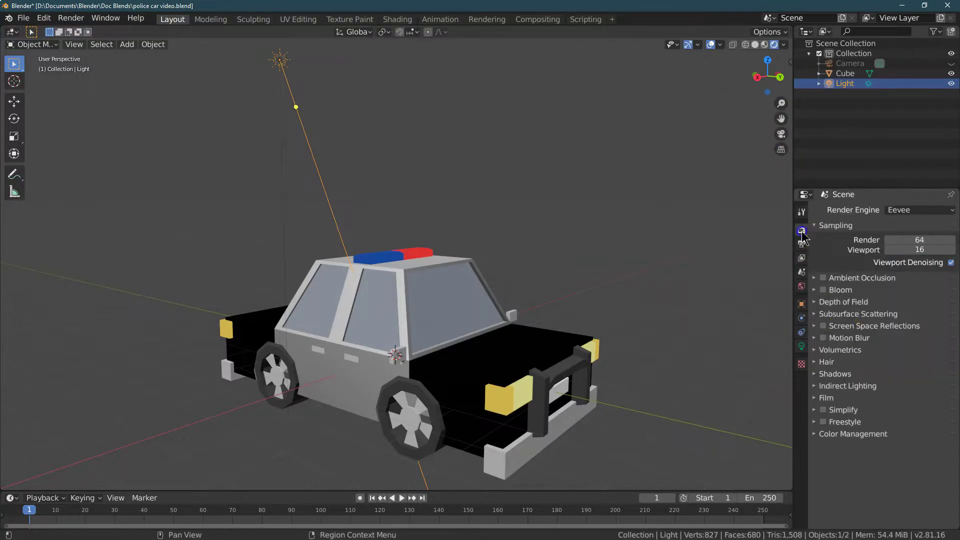
pyautogui.click(827, 399)
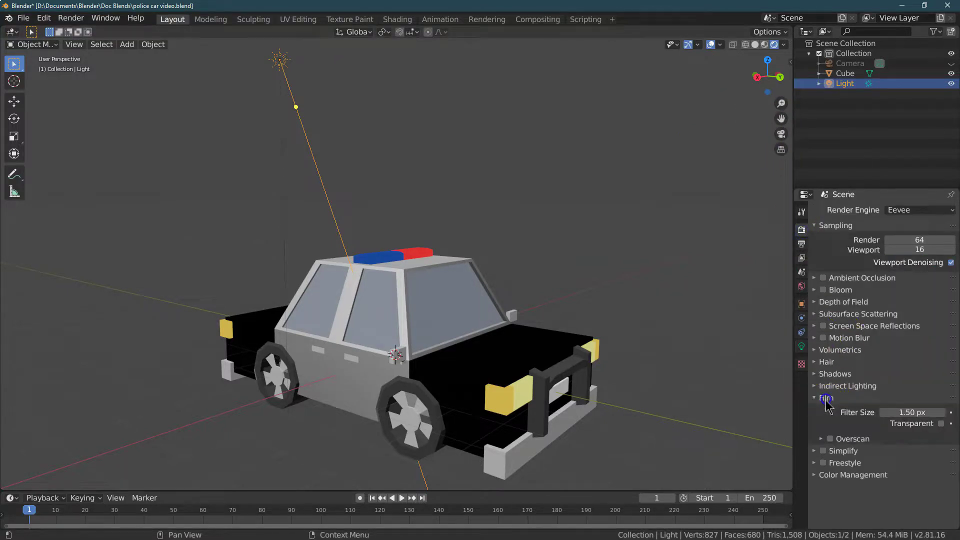
pyautogui.click(940, 423)
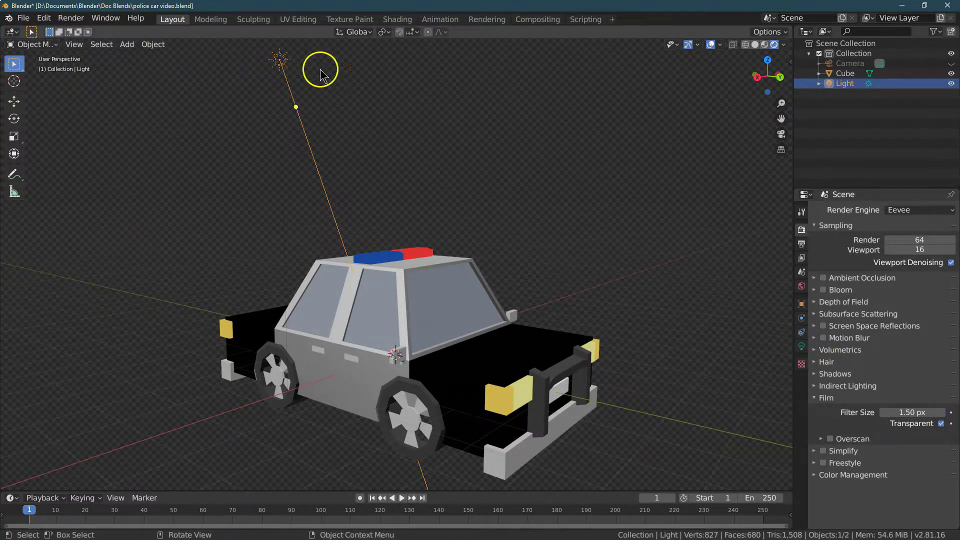
# Look through the scene camera and lock the camera to the view
pyautogui.click(781, 134)
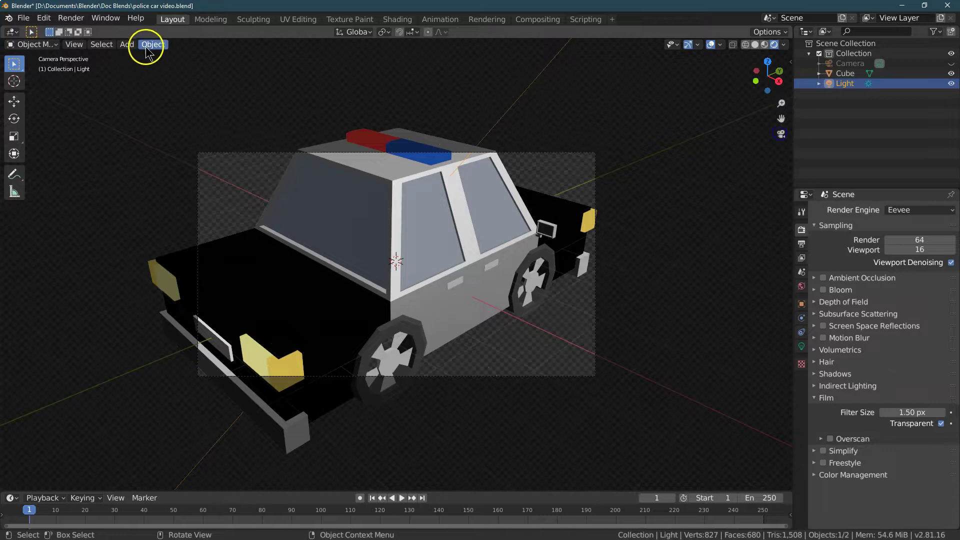
pyautogui.click(146, 45)
pyautogui.moveTo(74, 44)
pyautogui.click(88, 67)
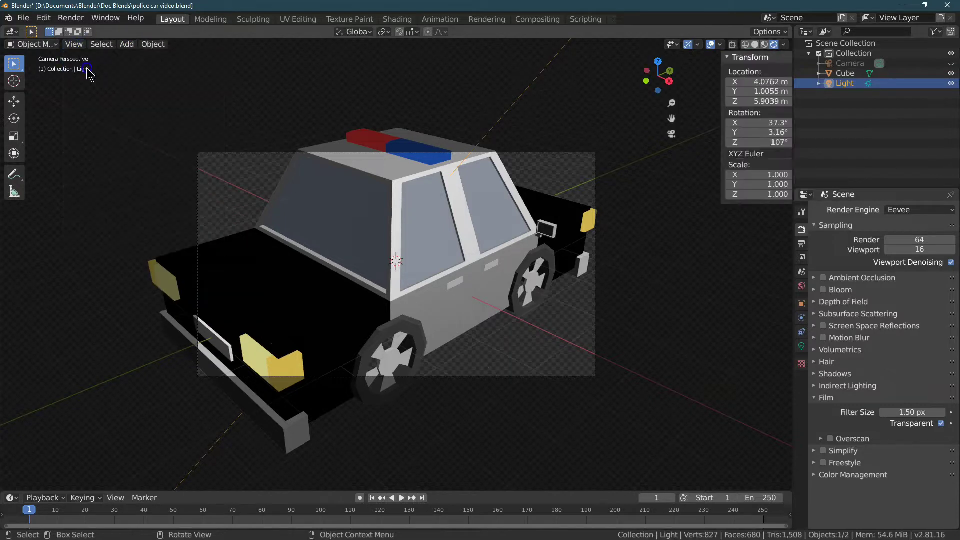
pyautogui.click(785, 112)
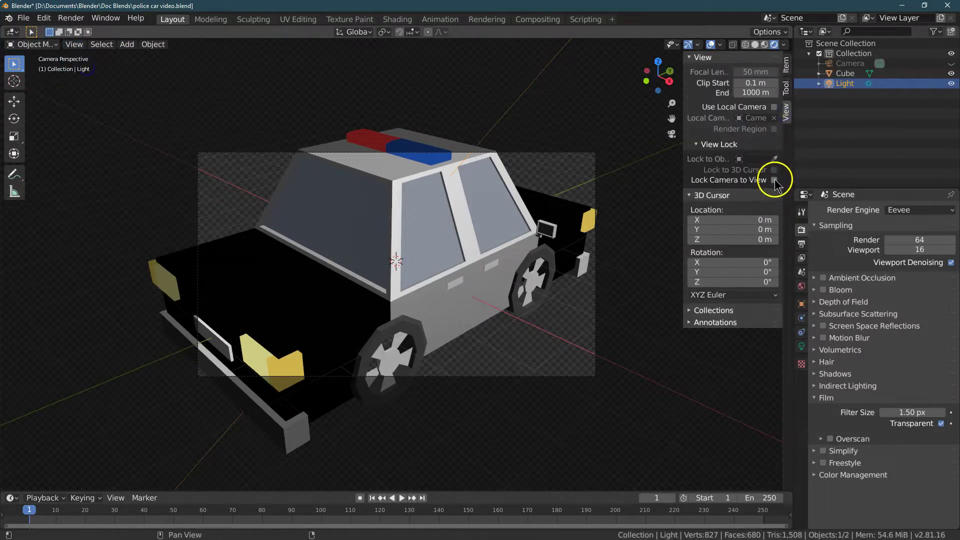
# Reframe the camera on the push-bar end and blue-light side, with the whole car centred inside the frame
pyautogui.moveTo(665, 81); pyautogui.dragTo(470, 70)
pyautogui.moveTo(671, 103); pyautogui.dragTo(677, 145)
pyautogui.moveTo(658, 75); pyautogui.dragTo(550, 75)
pyautogui.moveTo(671, 119); pyautogui.dragTo(604, 121)
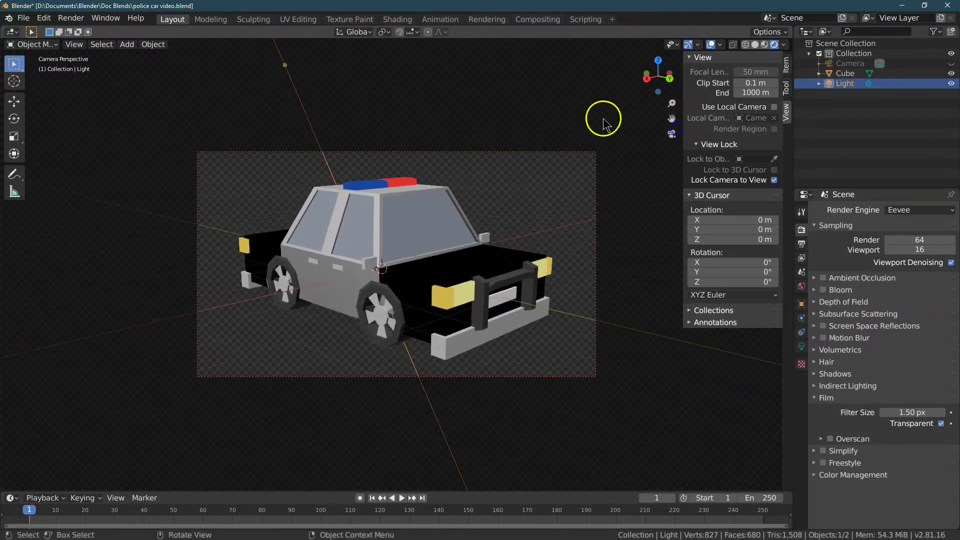
# Render a still image of the police car from the camera
pyautogui.click(71, 18)
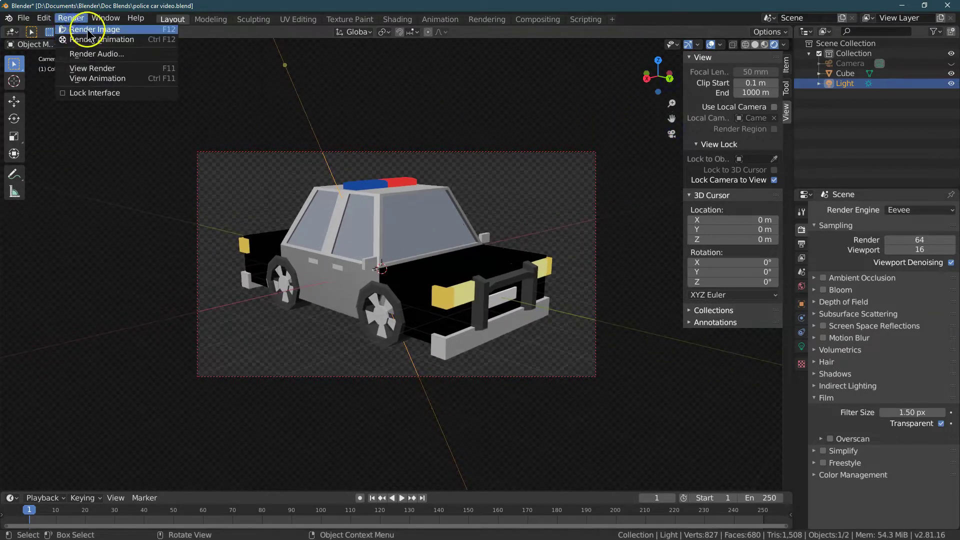
pyautogui.click(88, 30)
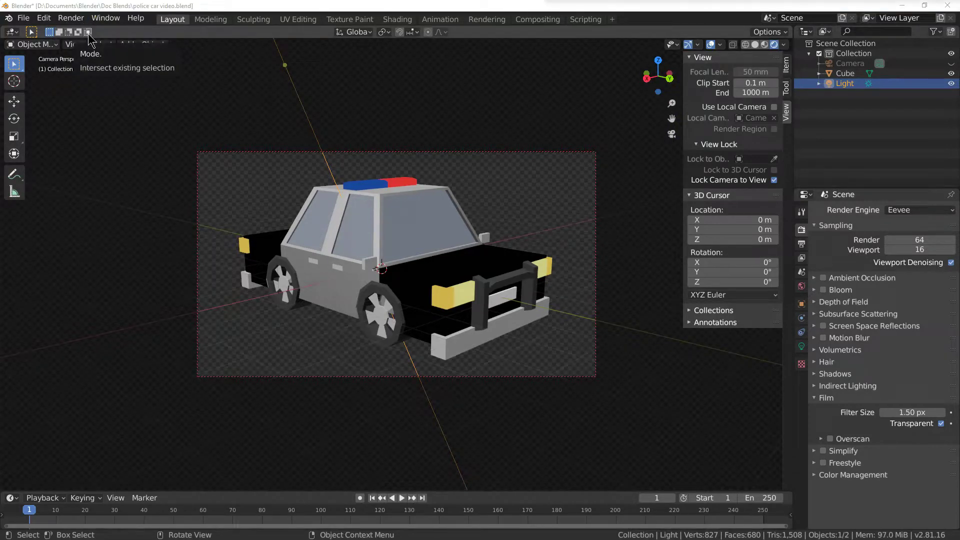